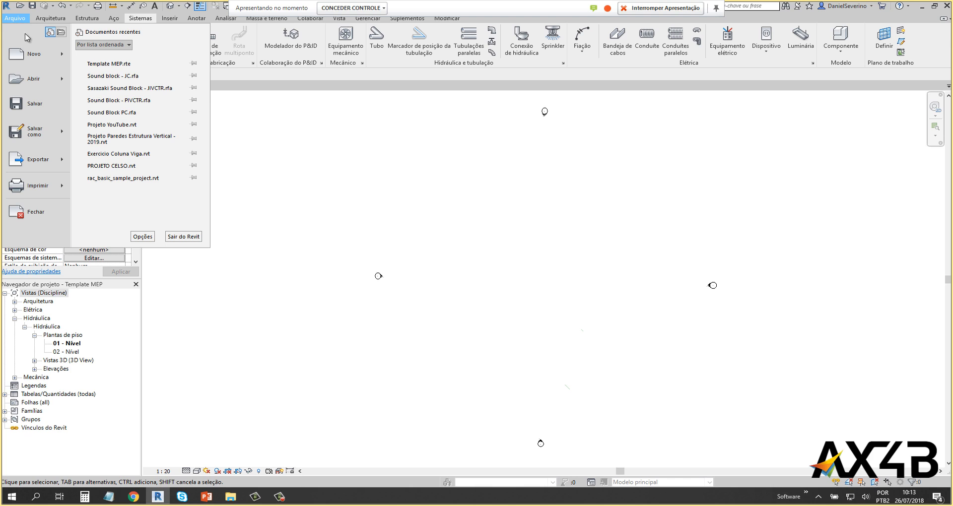
Step: Create a new project from the Modelo de arquitetura template
mouse_move(30, 55)
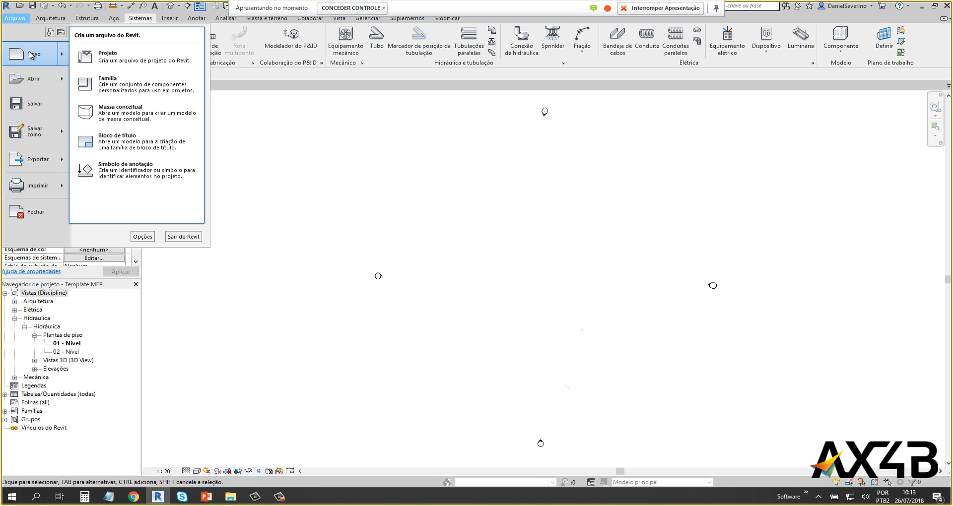
click(121, 62)
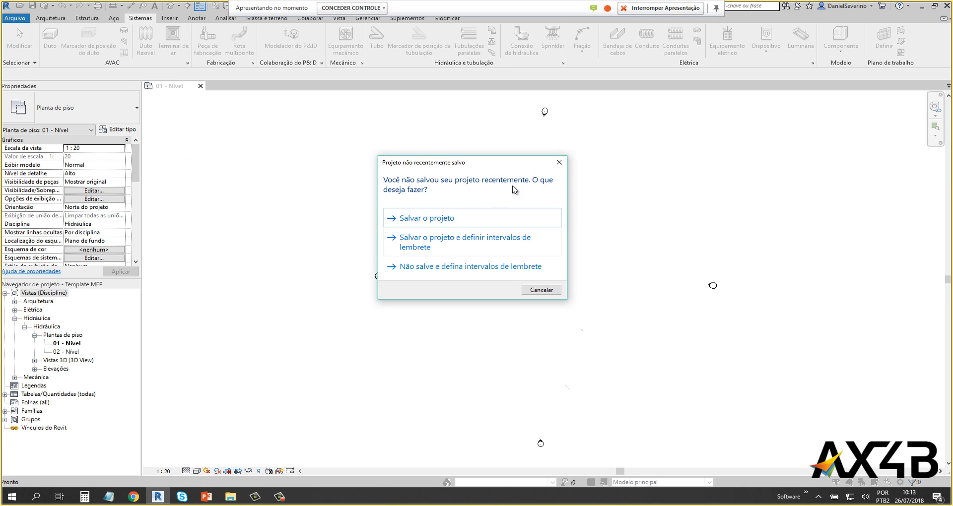
click(559, 162)
click(481, 226)
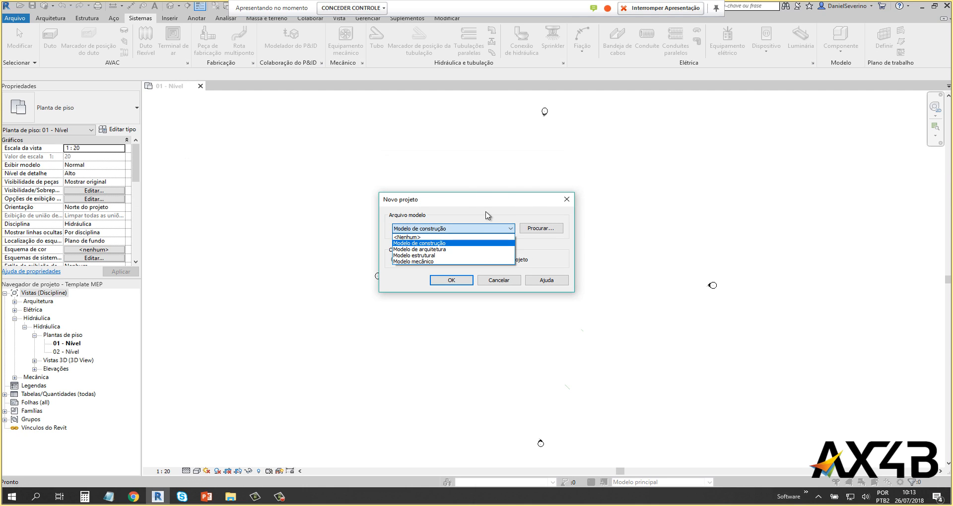
click(468, 176)
click(481, 229)
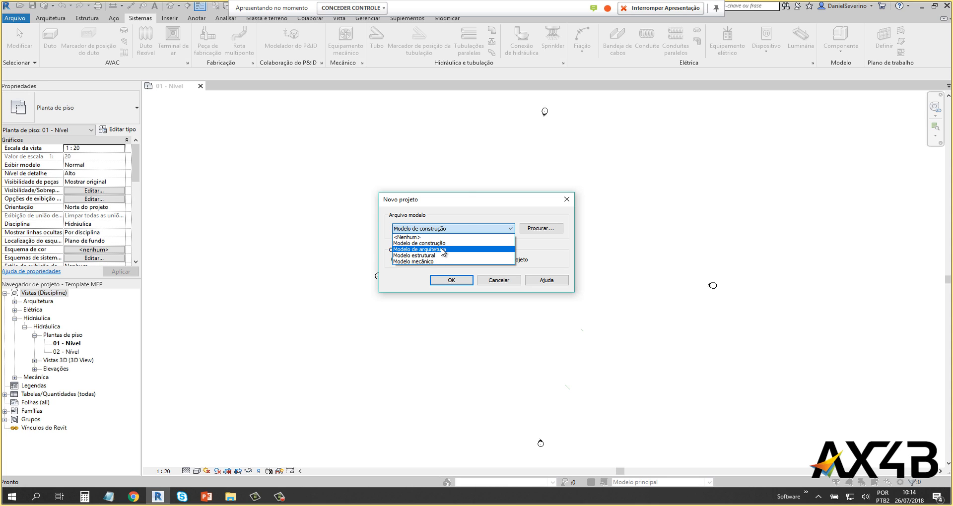
click(400, 250)
click(439, 277)
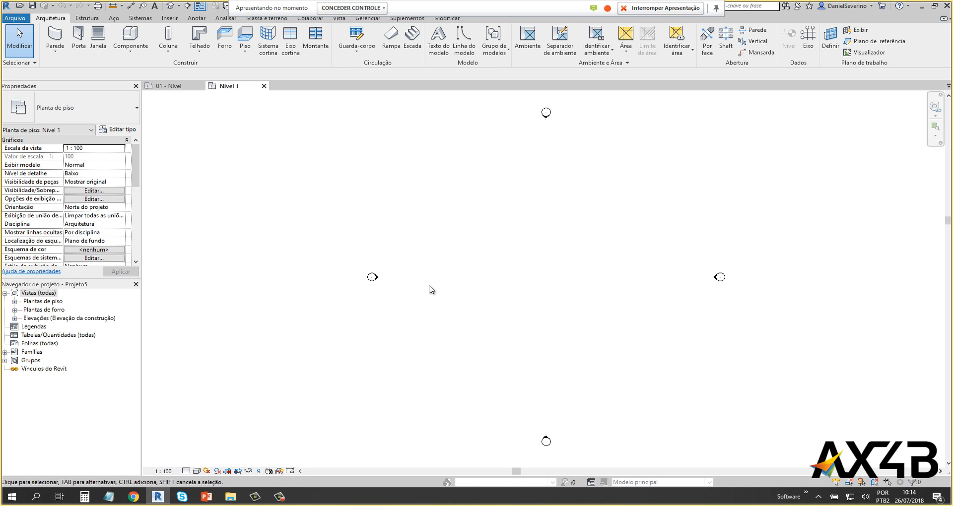
Step: Try the structural rebar tool (Vergalhão) without loading a rebar shape family, and close the architectural project
click(94, 18)
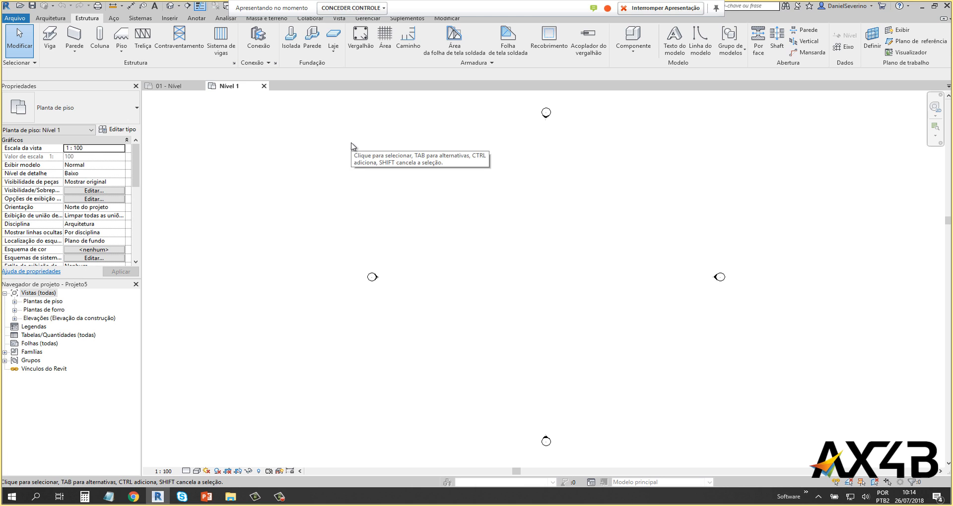
click(368, 50)
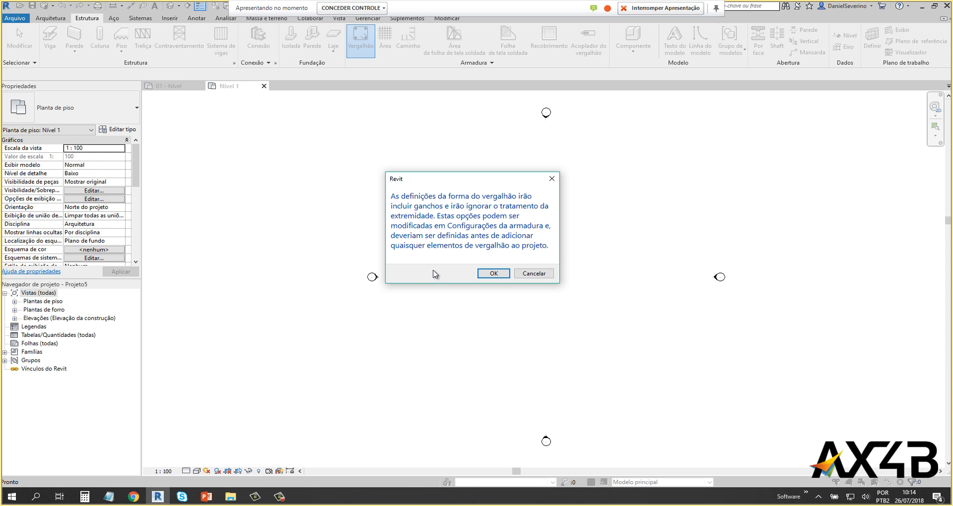
click(490, 273)
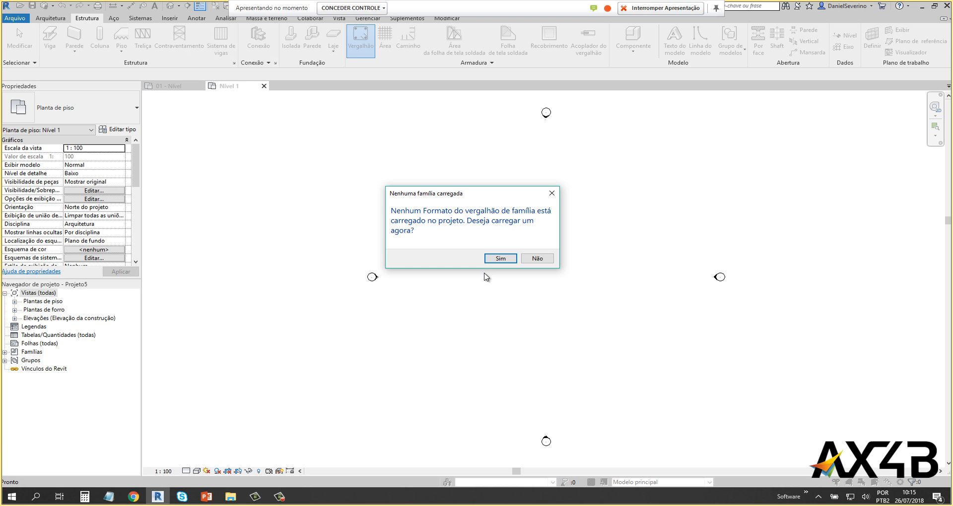
click(552, 194)
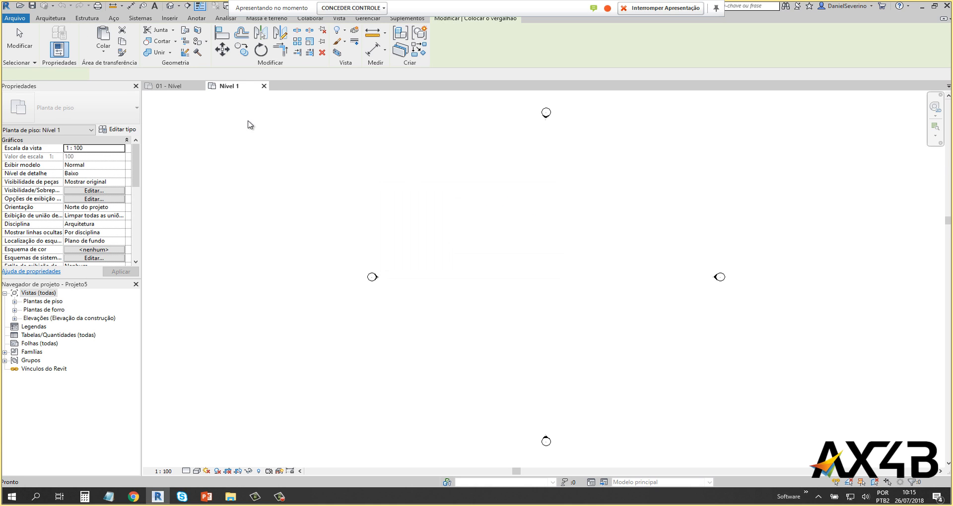
click(264, 85)
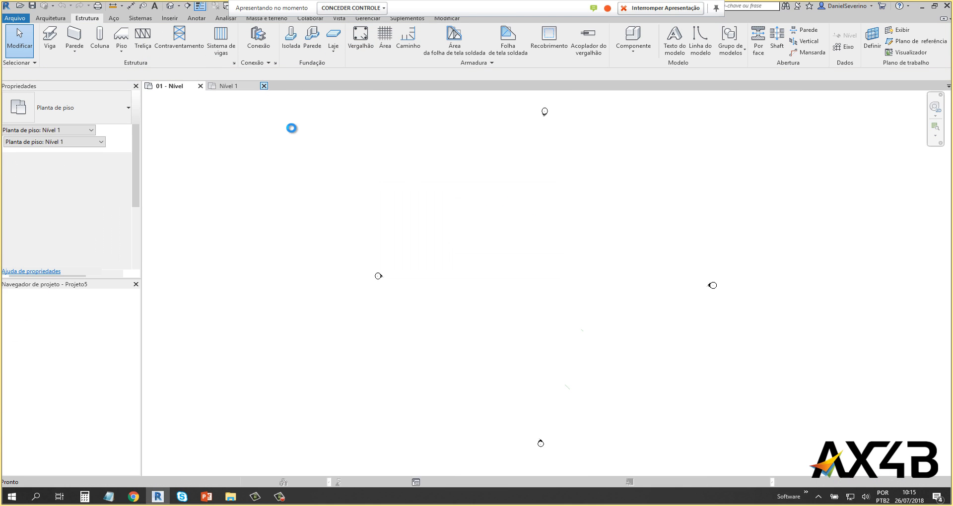
Step: Create a new project from the Modelo estrutural template
click(15, 18)
mouse_move(19, 55)
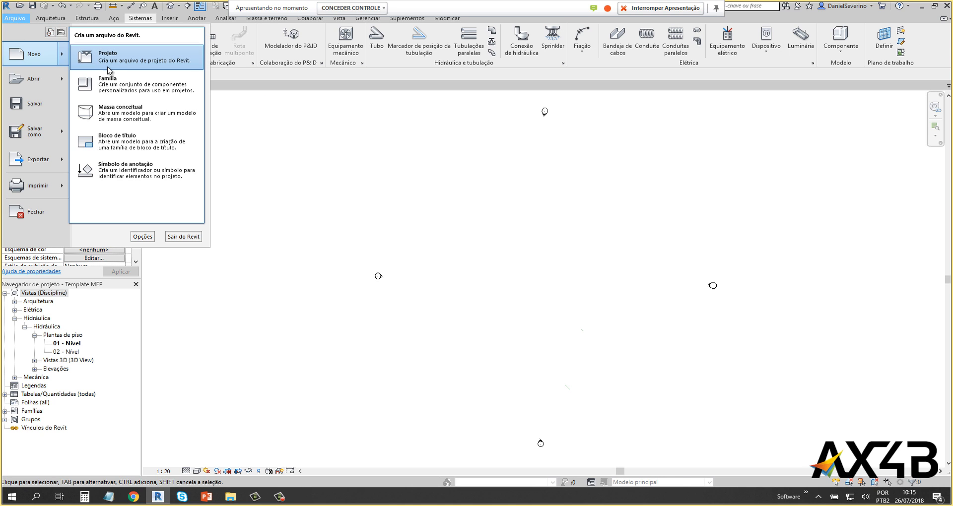
click(108, 68)
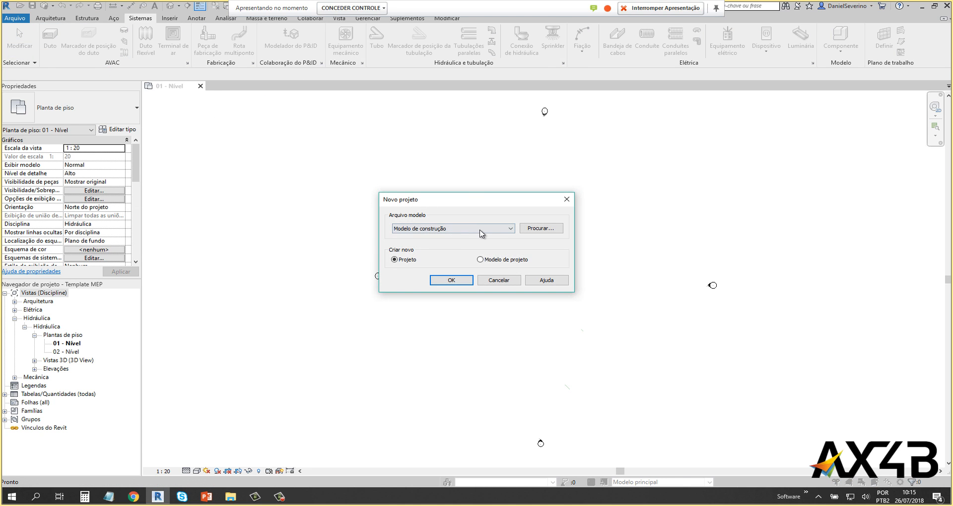
click(480, 229)
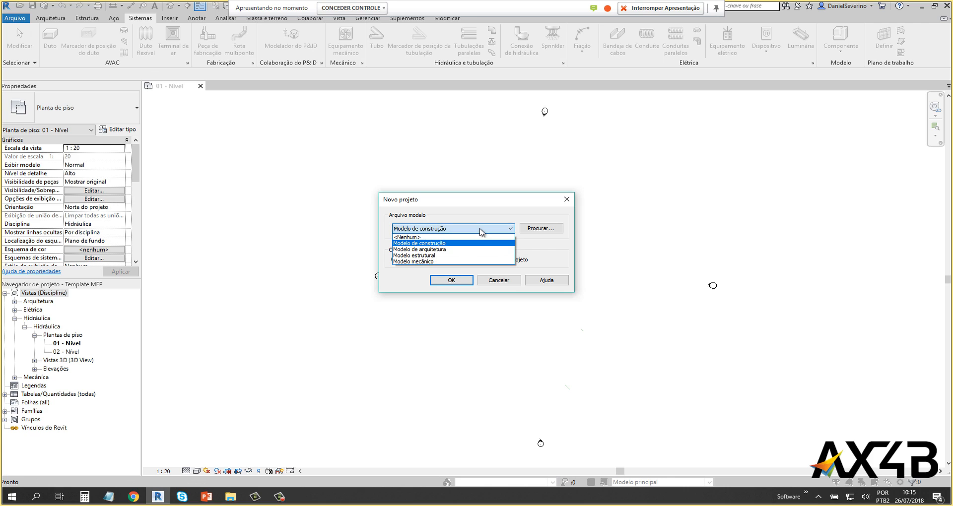
click(435, 257)
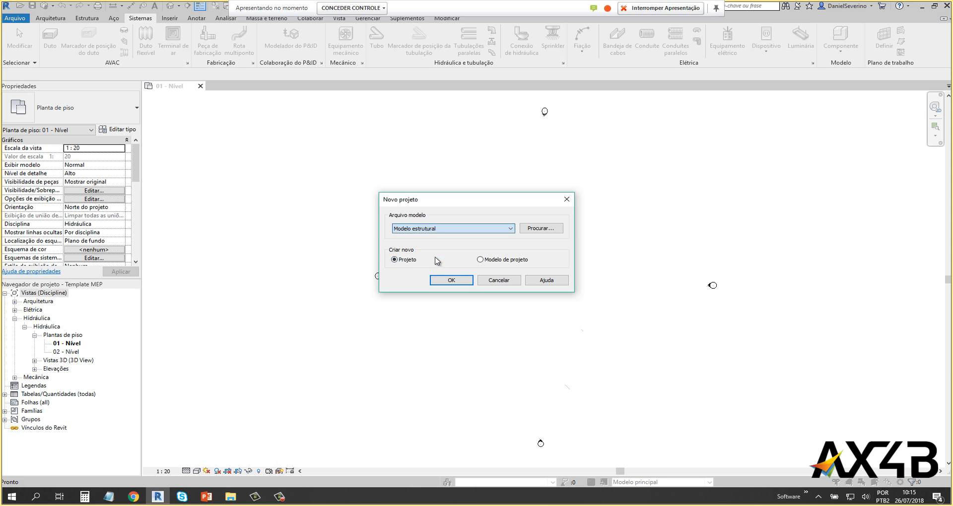
click(451, 280)
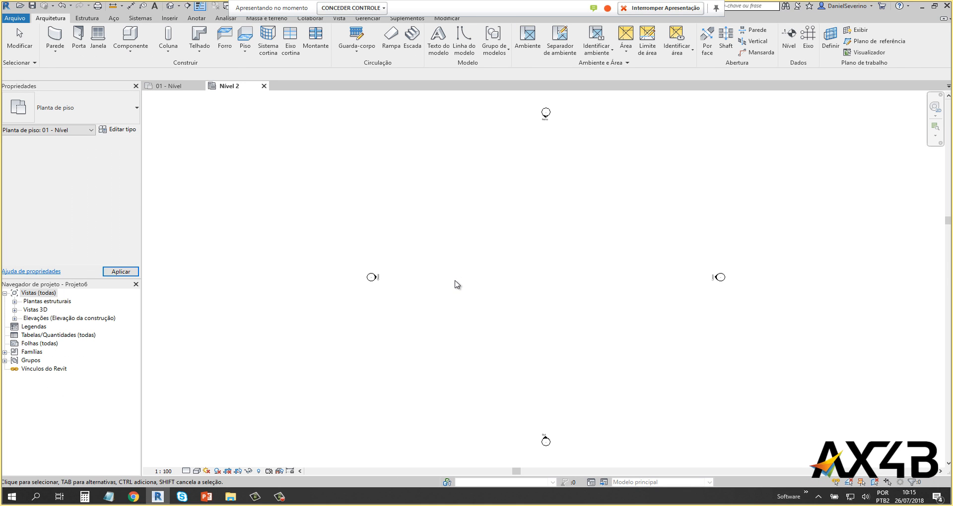
click(87, 18)
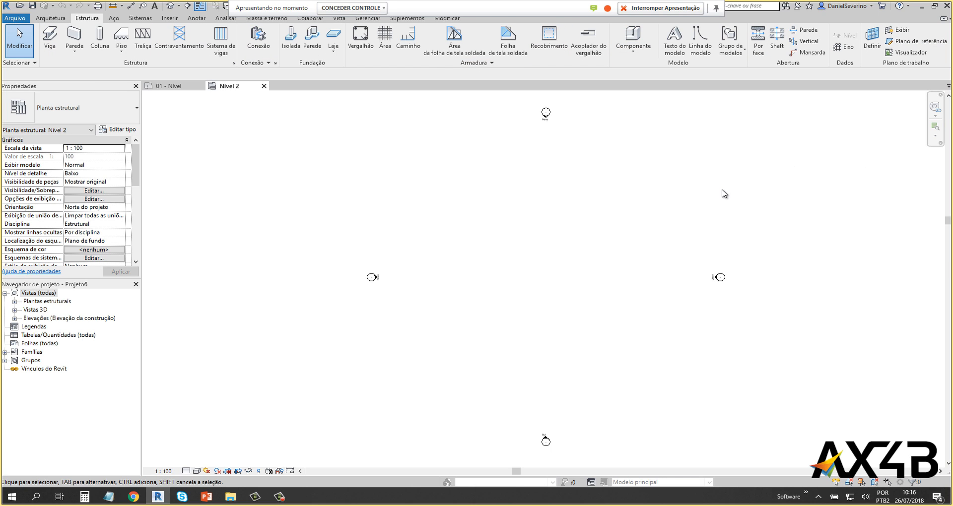
click(120, 20)
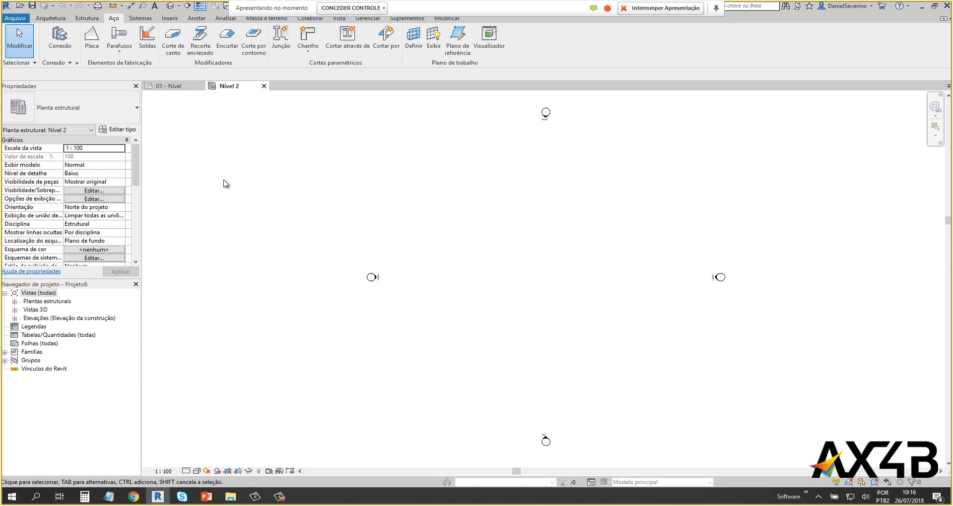
click(142, 18)
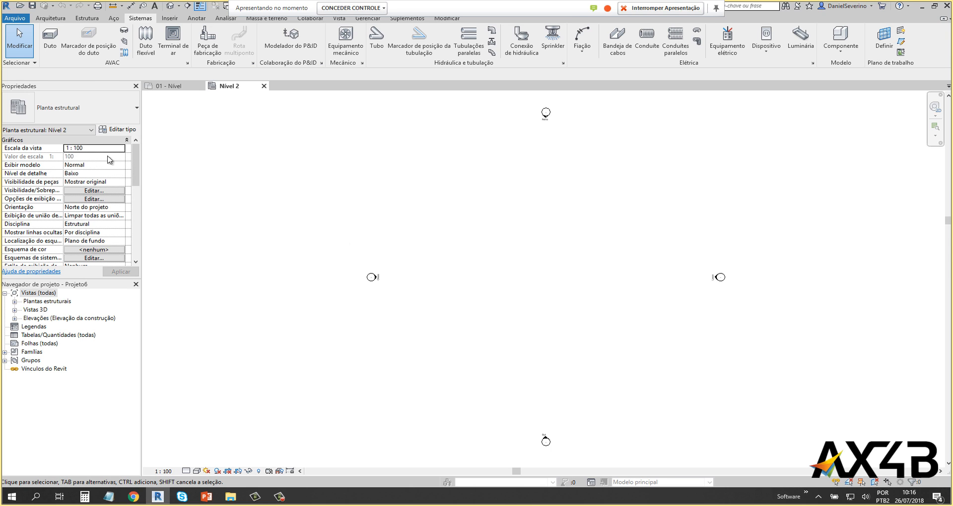
Step: Open the Nível 1 structural plan and close the Nível 2 view
click(15, 301)
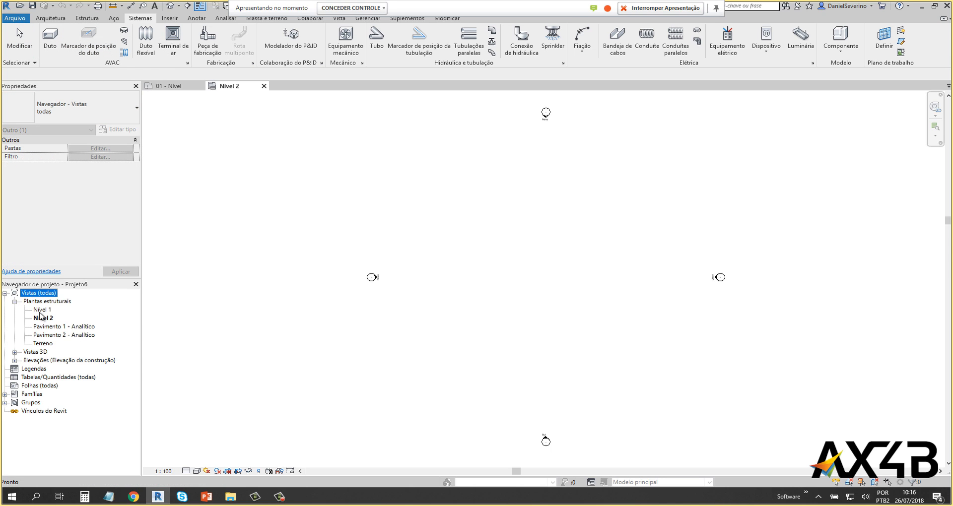
double_click(41, 310)
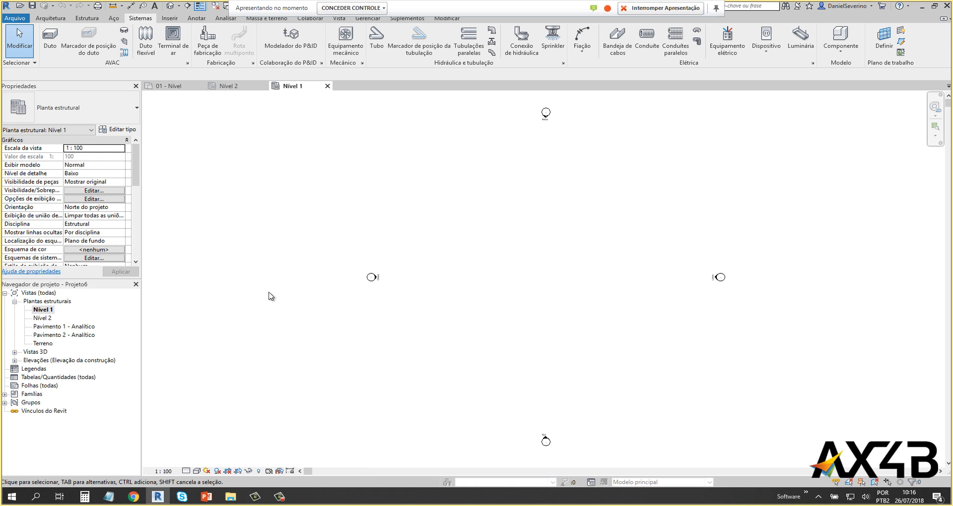
click(263, 86)
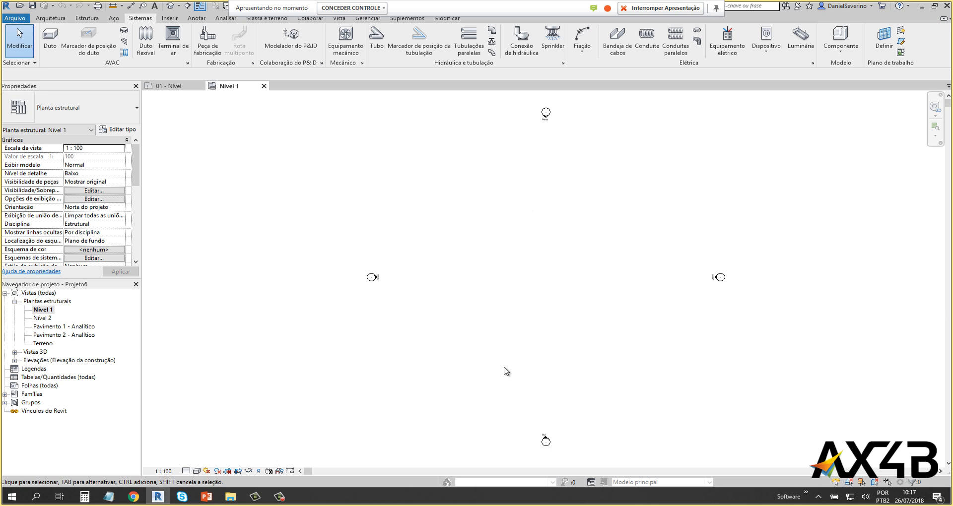
Step: Open the Leste building elevation view
click(15, 361)
click(38, 370)
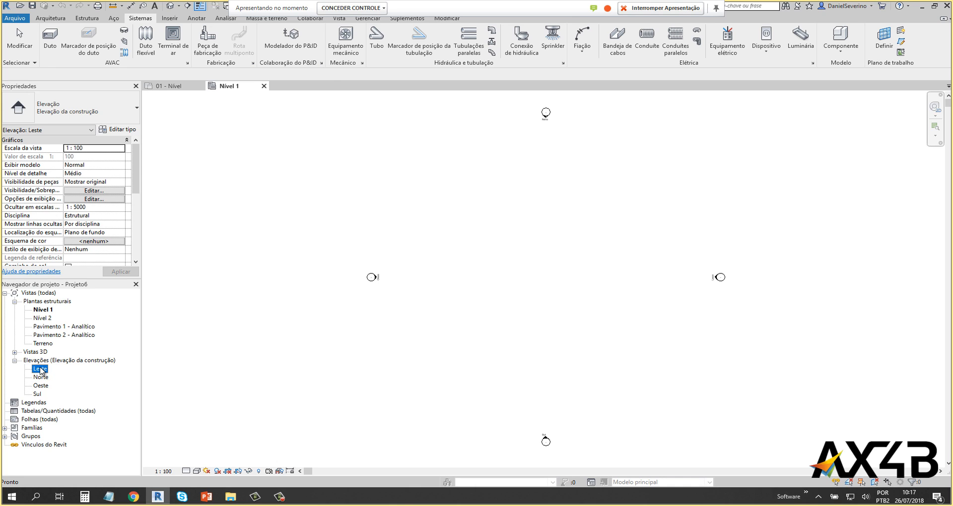
double_click(40, 369)
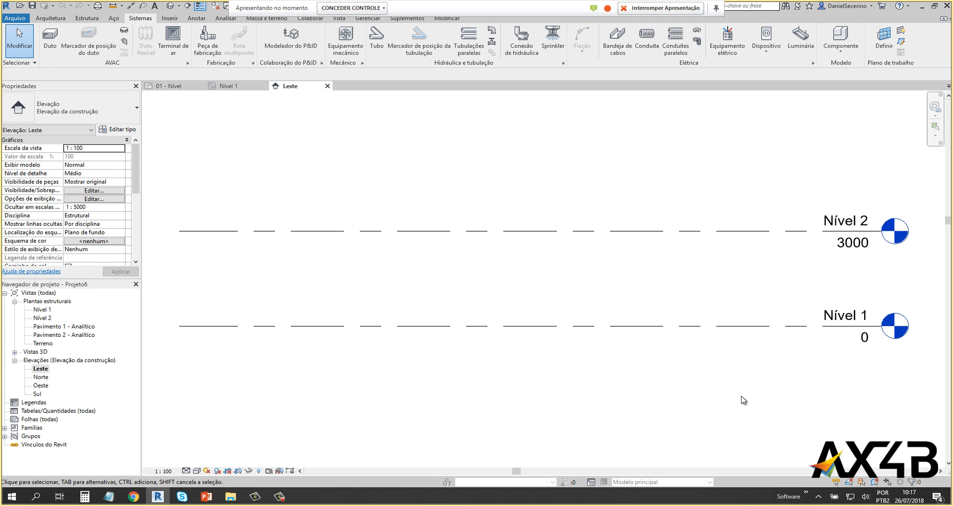
Step: Set the project's linear units to metres with two decimal places
key(u)
key(n)
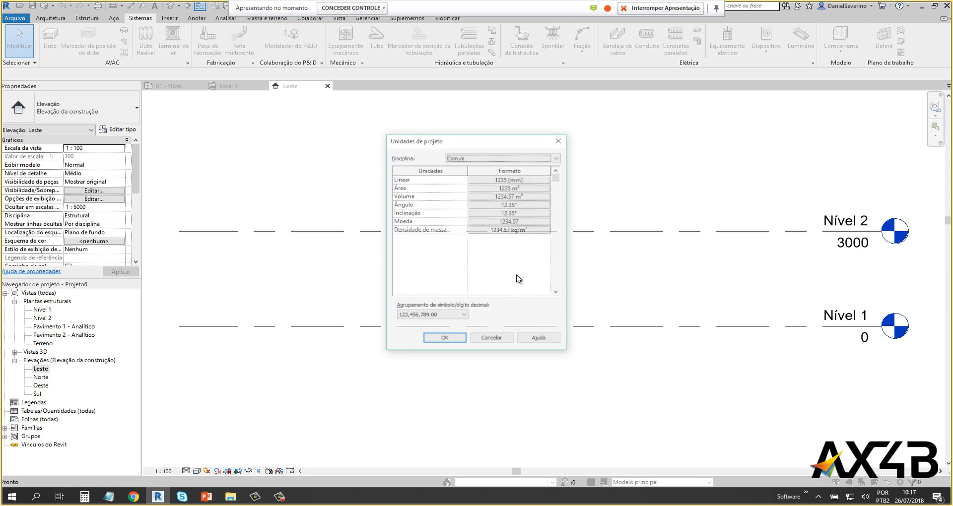
click(520, 179)
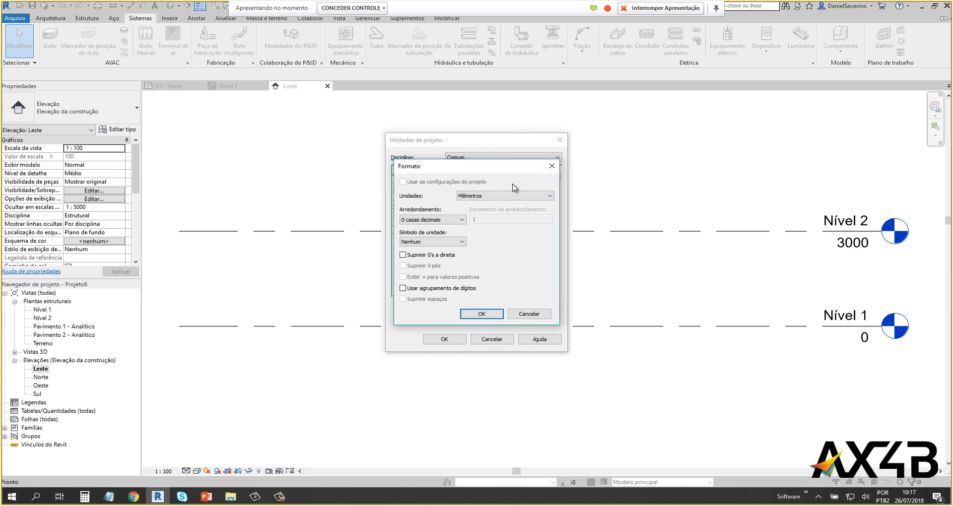
click(494, 197)
click(467, 229)
click(432, 220)
click(431, 259)
click(482, 315)
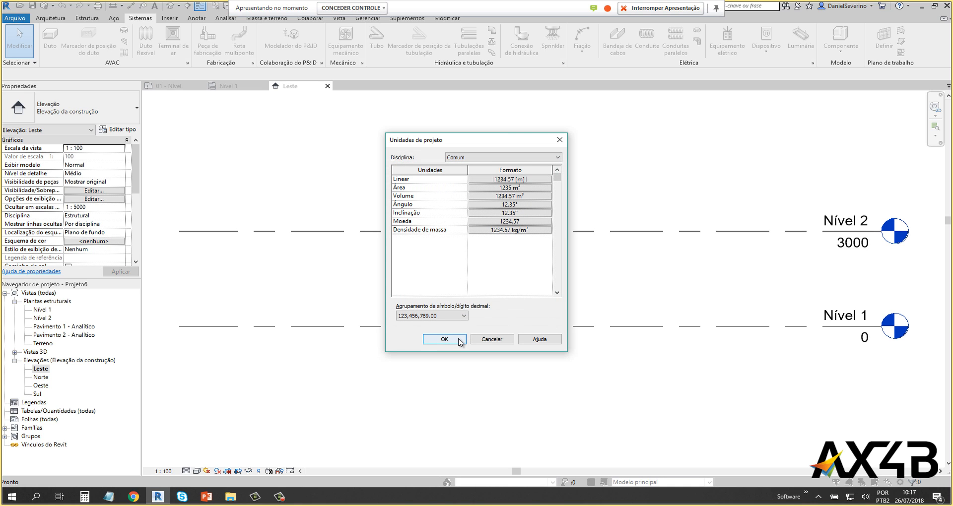
click(459, 341)
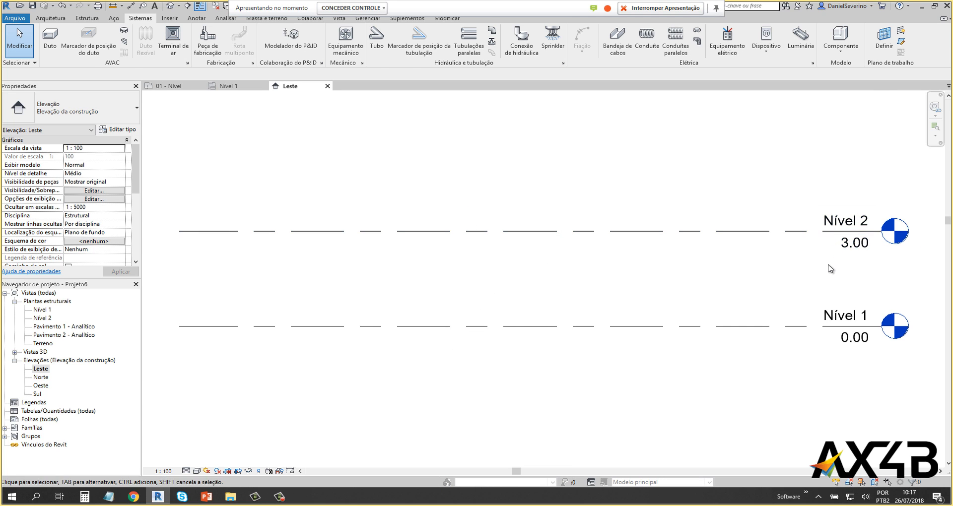
Step: Set the elevation of Nível 2 to 4 m
click(853, 251)
click(853, 248)
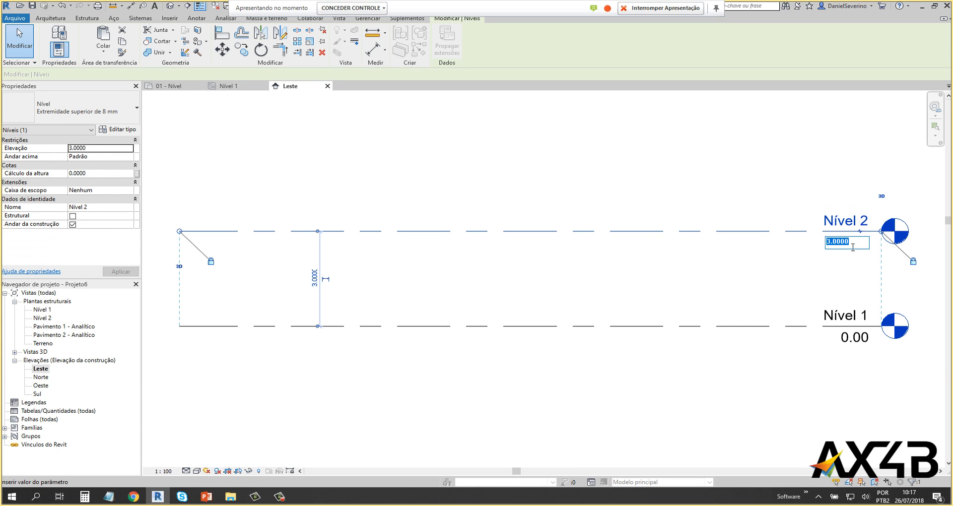
text(4)
key(Return)
scroll(852, 248, down, 1)
middle_drag(851, 248, 752, 333)
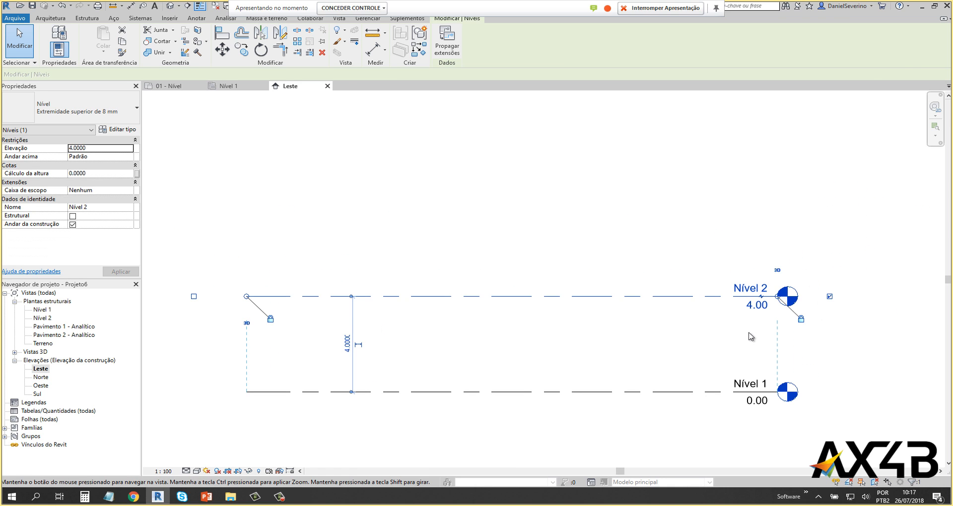
click(720, 343)
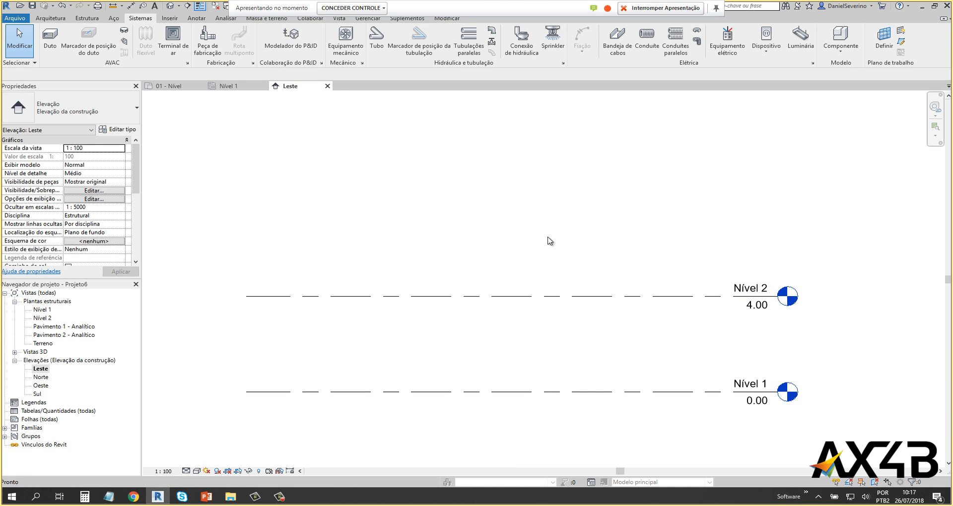
Step: Draw a new level about 3.5 m above Nível 2, aligned with the ends of the existing levels
key(l)
key(l)
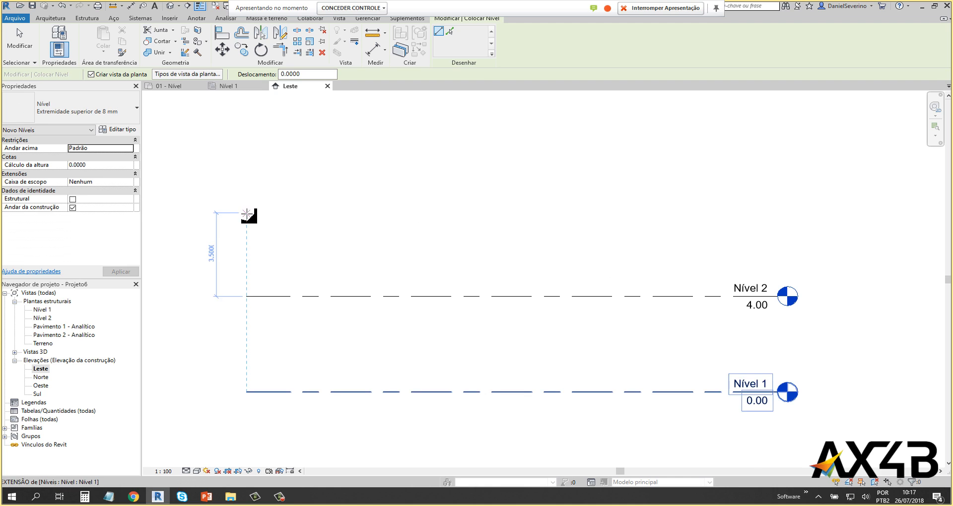
click(248, 212)
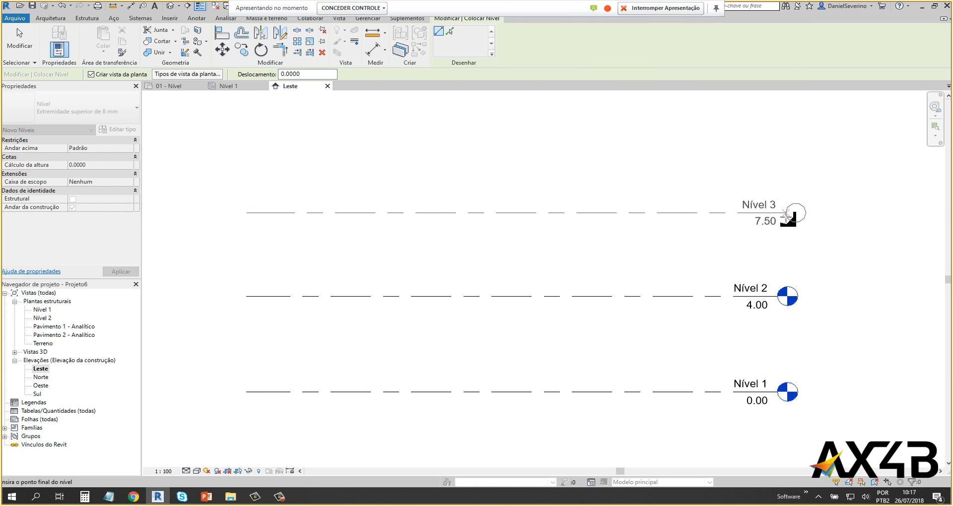
click(778, 217)
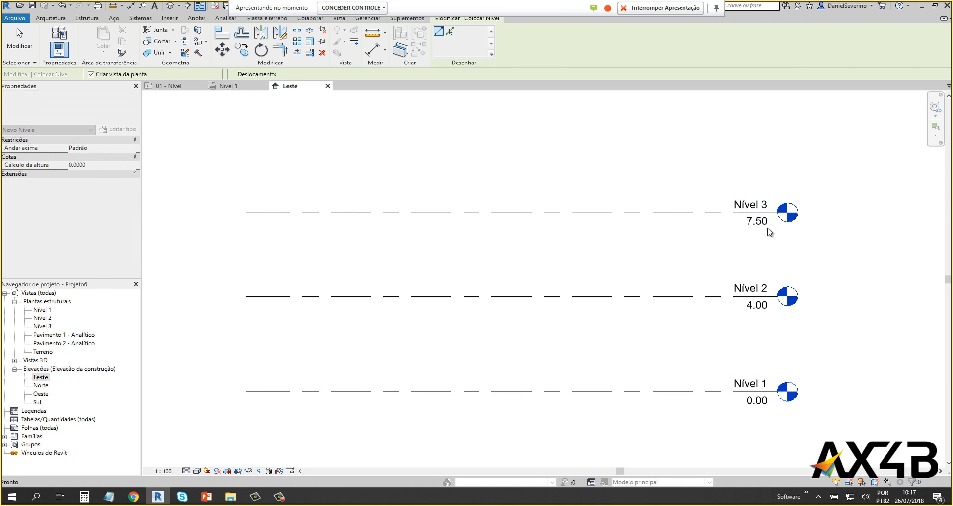
key(Escape)
key(Escape)
Step: Set the elevation of the new uppermost level to 8 m
double_click(766, 227)
text(8)
key(Return)
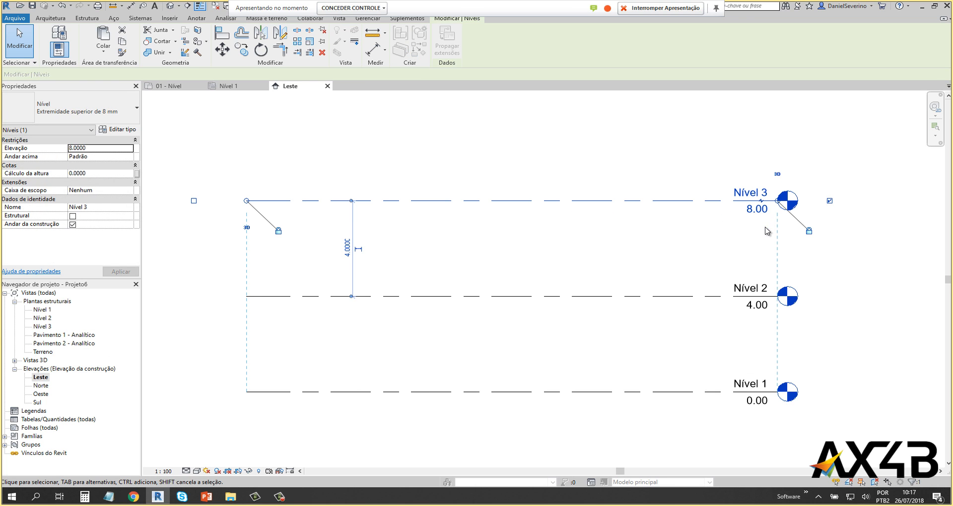
key(Escape)
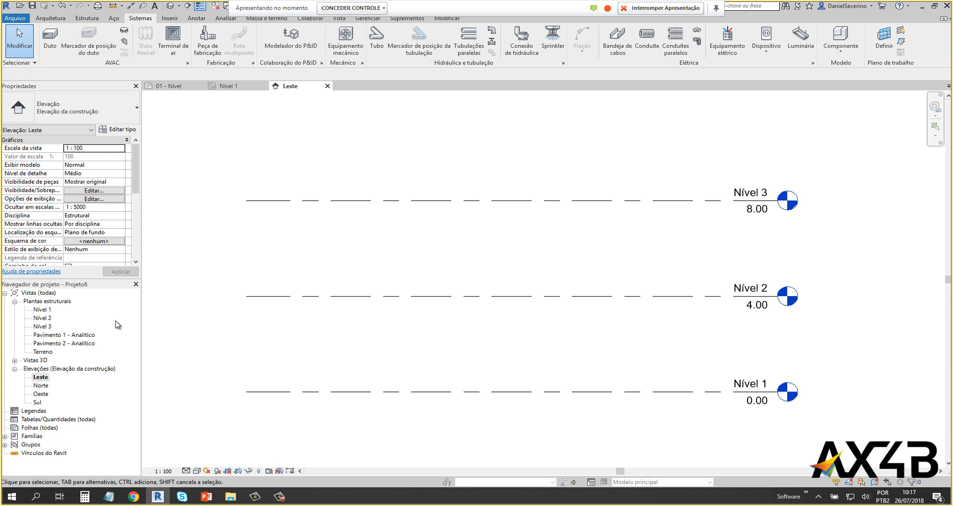
Step: Open the Nível 1 structural plan
click(63, 301)
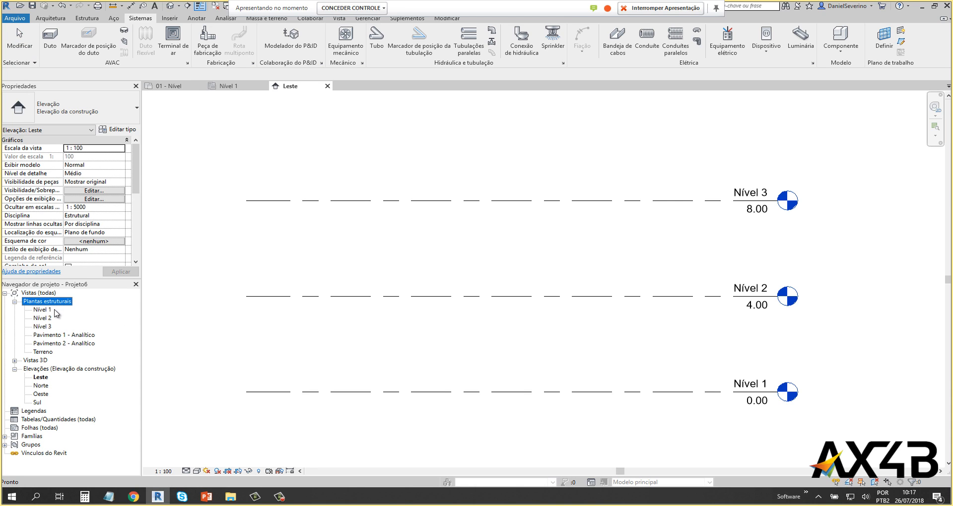
double_click(45, 309)
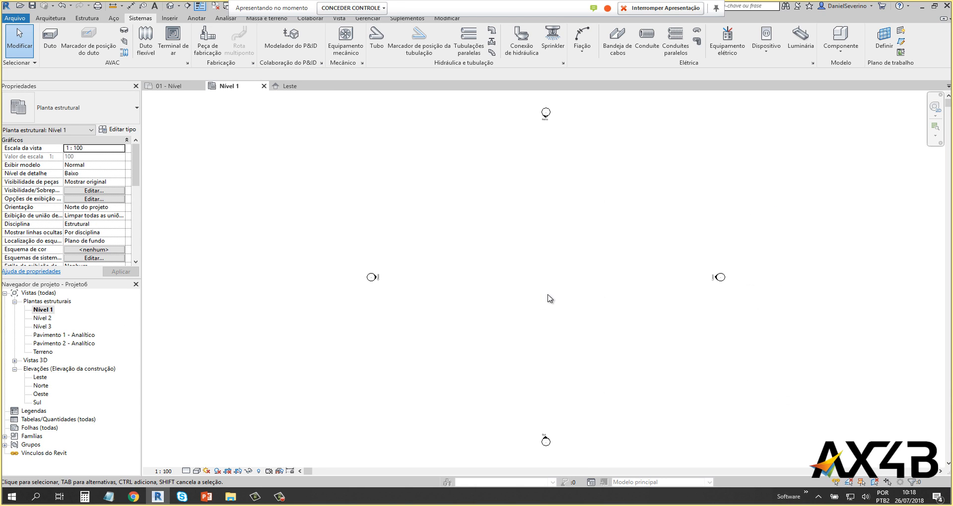
scroll(550, 298, up, 1)
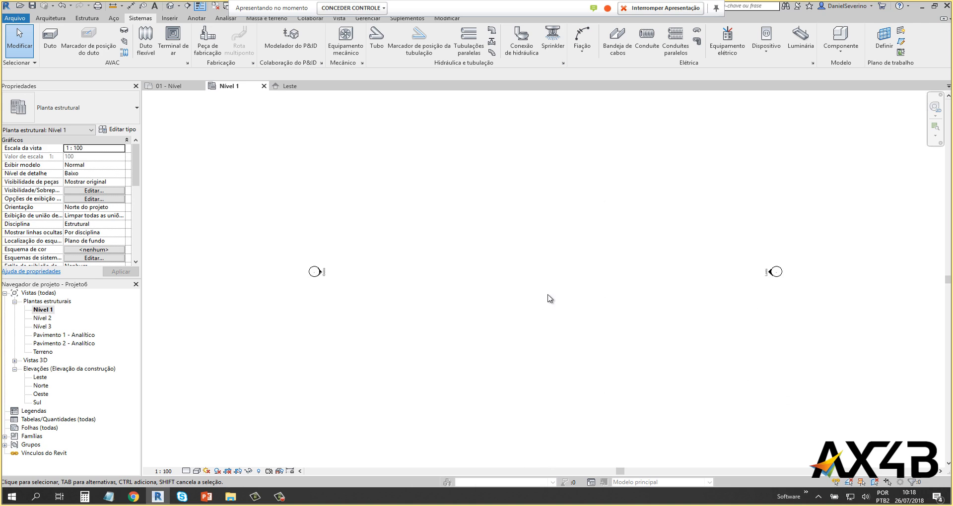
Step: Draw four vertical grid lines with aligned ends between the elevation markers, spaced about 5.7, 5.3 and 5.7 m apart
click(50, 18)
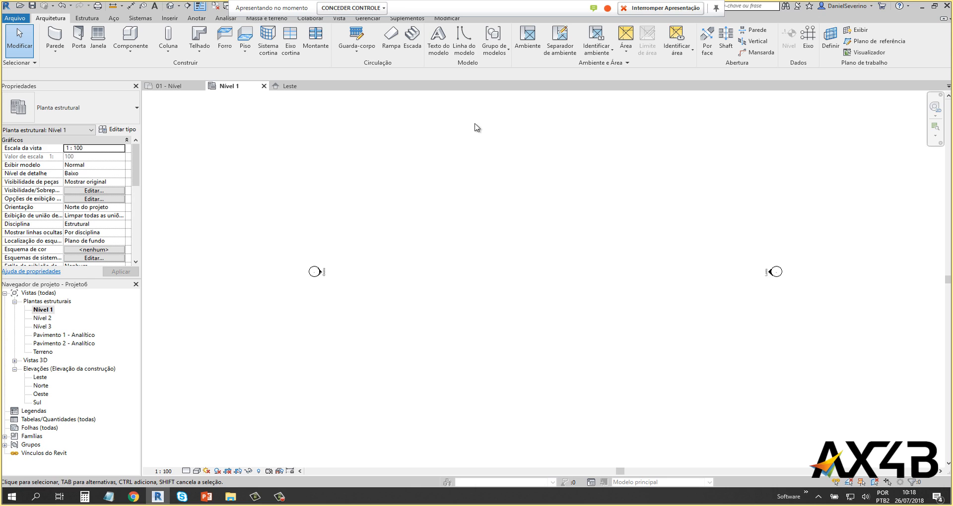
middle_drag(477, 284, 454, 287)
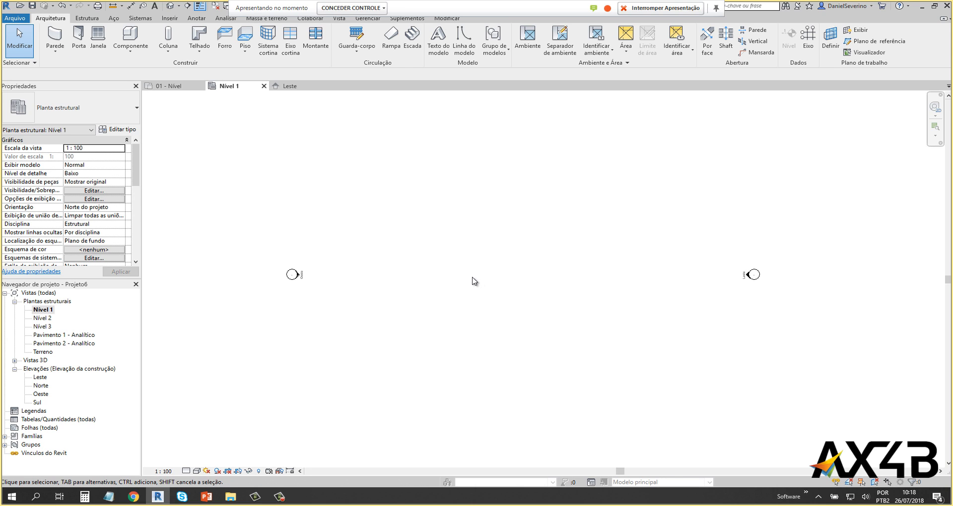
click(813, 45)
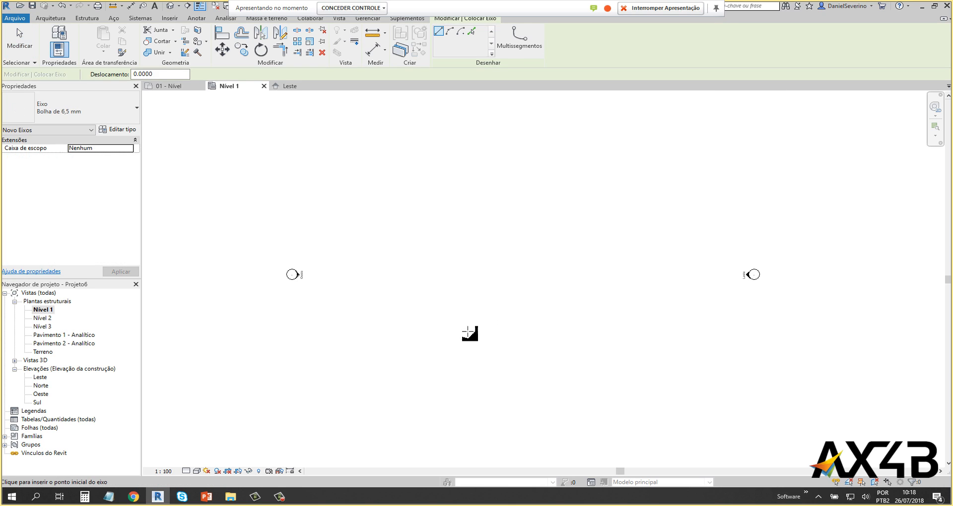
click(443, 362)
click(442, 230)
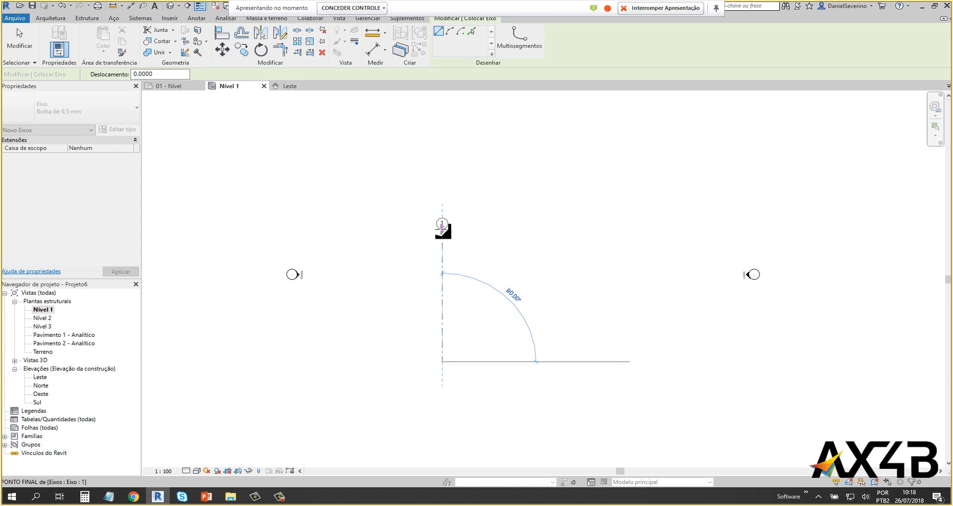
click(494, 361)
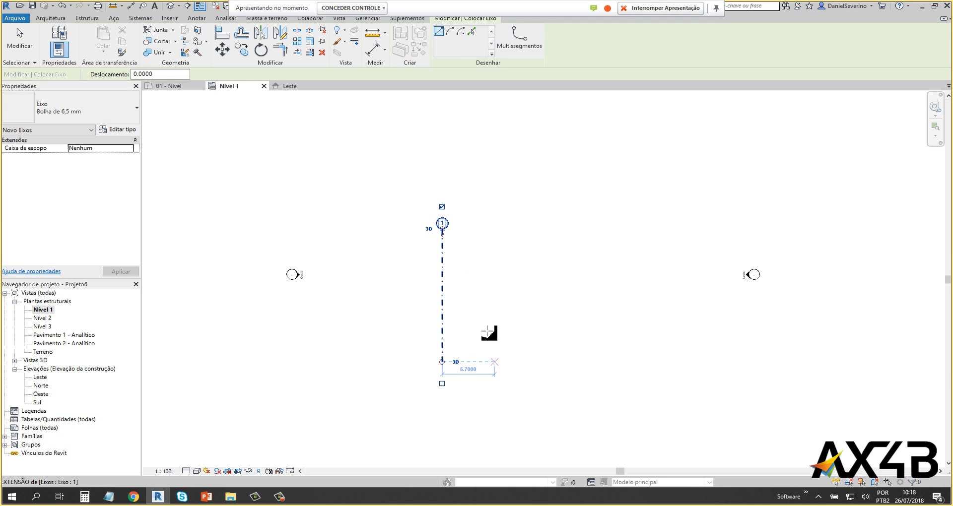
click(494, 229)
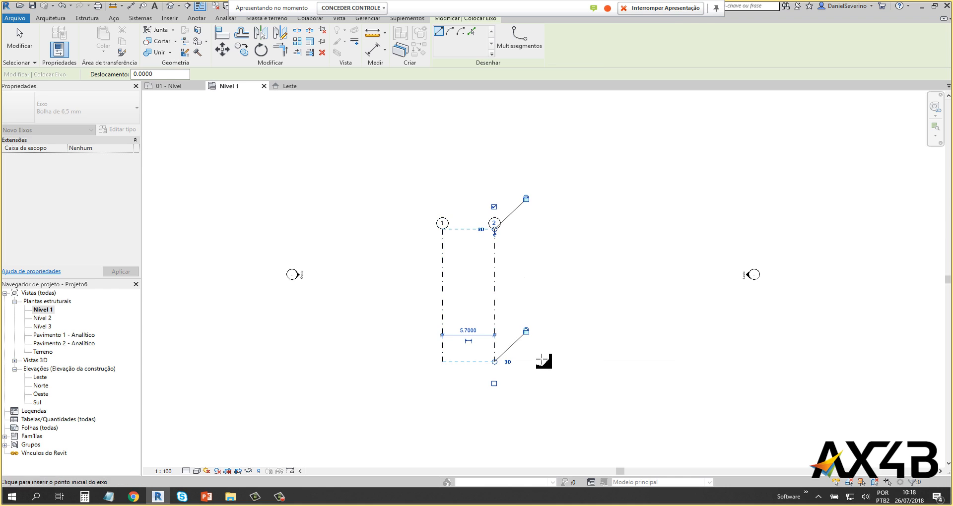
click(543, 361)
click(542, 230)
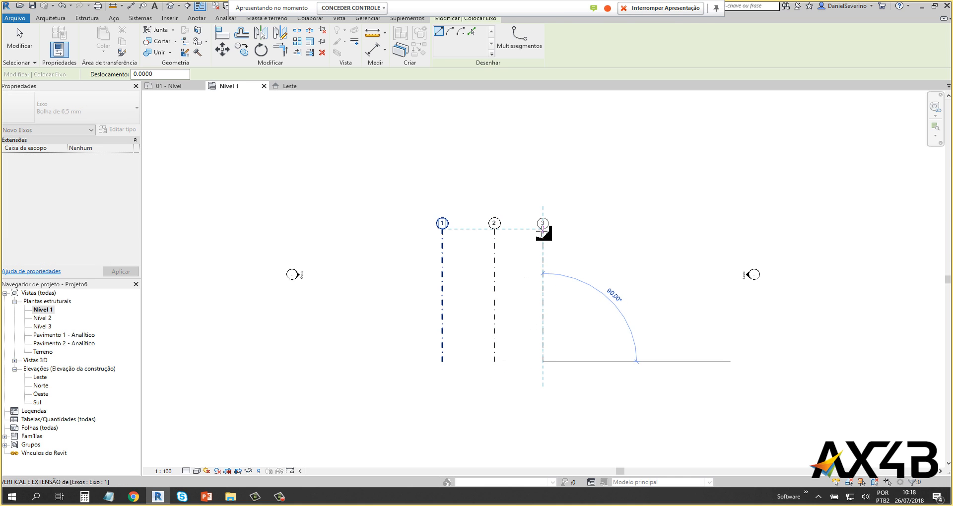
click(595, 361)
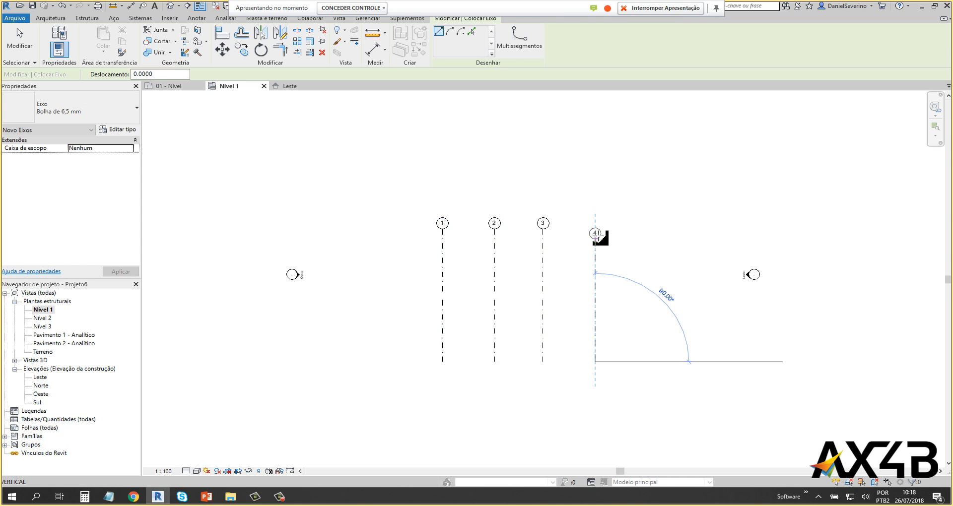
click(595, 229)
key(Escape)
key(Escape)
Step: Set the spacing between grids 1 and 2 to 5 m by moving grid 2
click(495, 280)
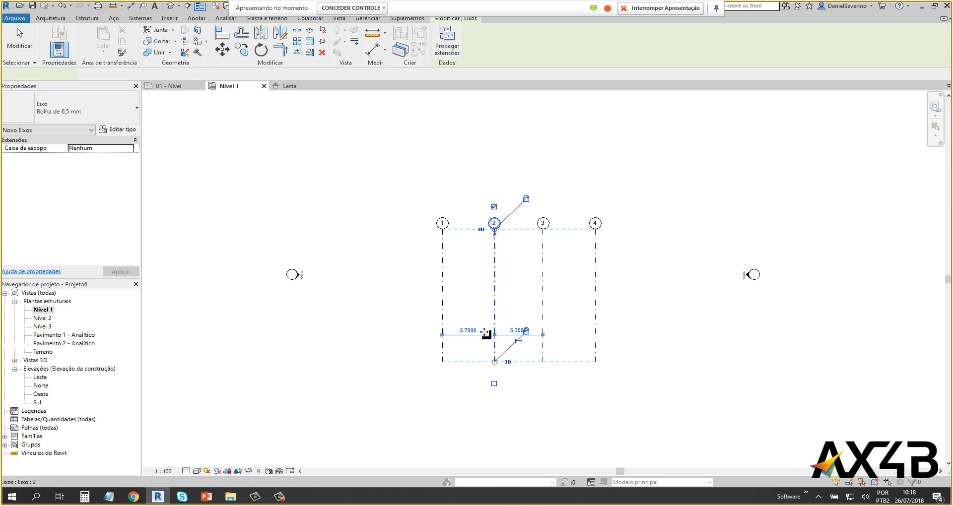
click(468, 330)
text(5)
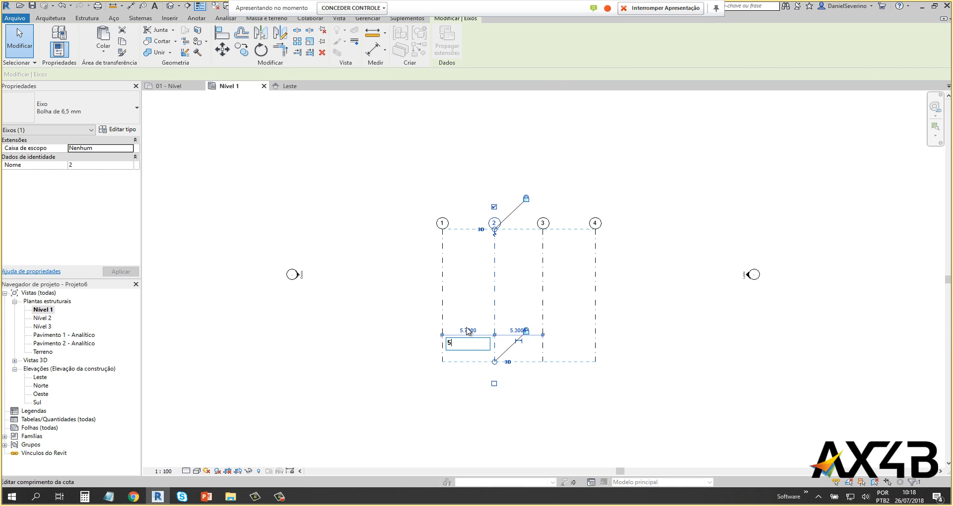
key(Return)
Step: Set the spacing between grids 2 and 3 to 5 m by moving grid 3
click(549, 281)
click(543, 281)
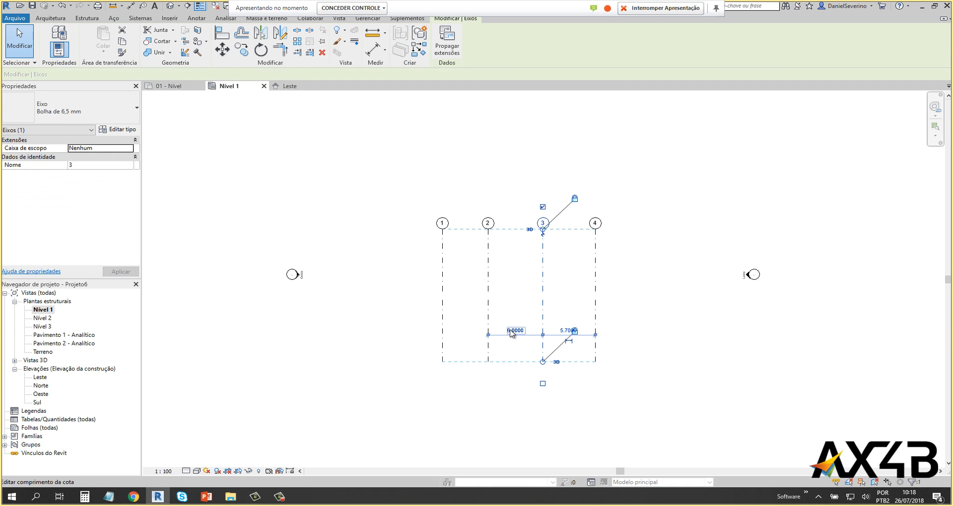
click(511, 331)
text(5)
key(Return)
click(570, 280)
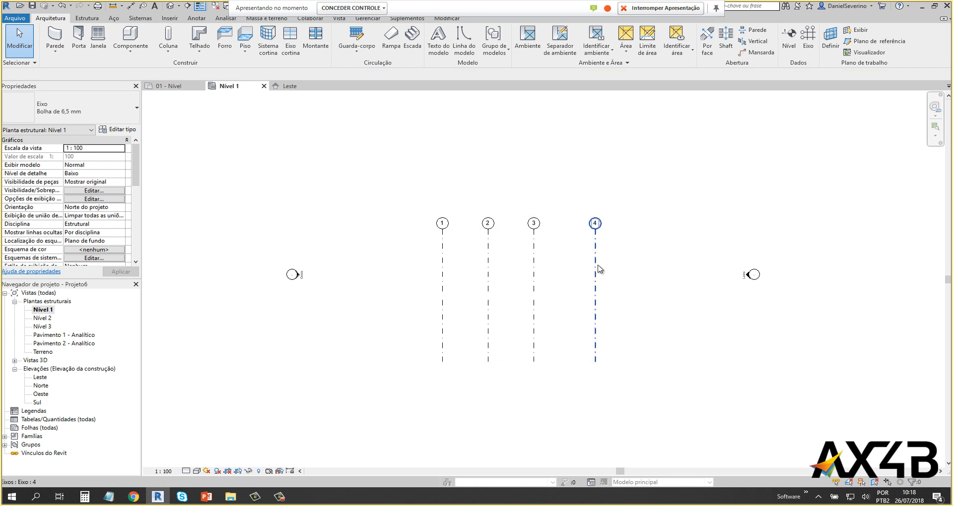
Step: Set the spacing between grids 3 and 4 to 5 m by moving grid 4
click(597, 271)
click(563, 330)
text(5)
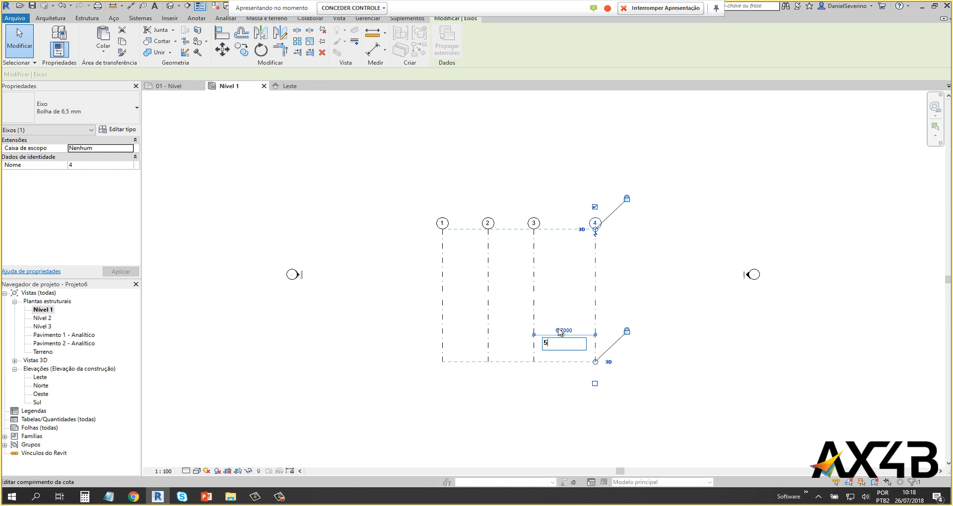
key(Return)
click(644, 240)
Step: Draw a horizontal grid line from right to left across the four vertical grids, just below their bubbles
click(810, 40)
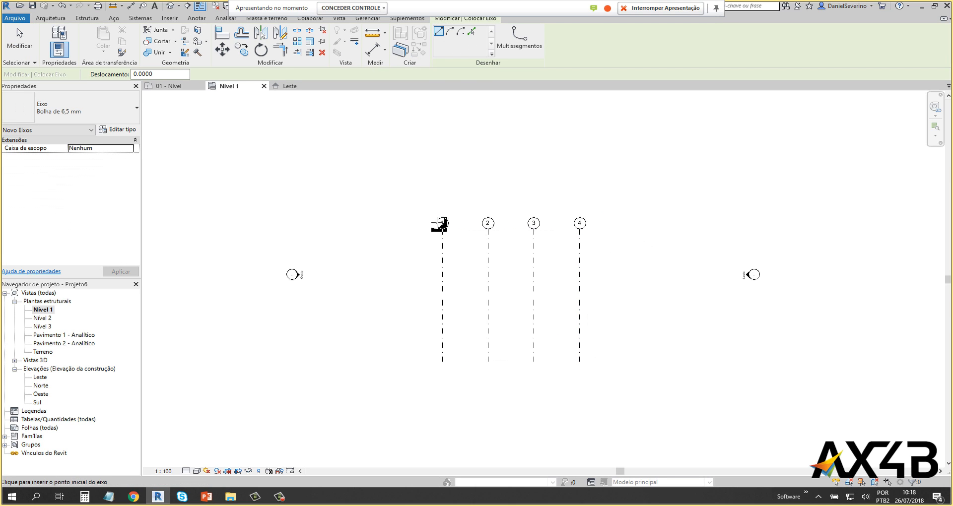
click(604, 255)
click(416, 255)
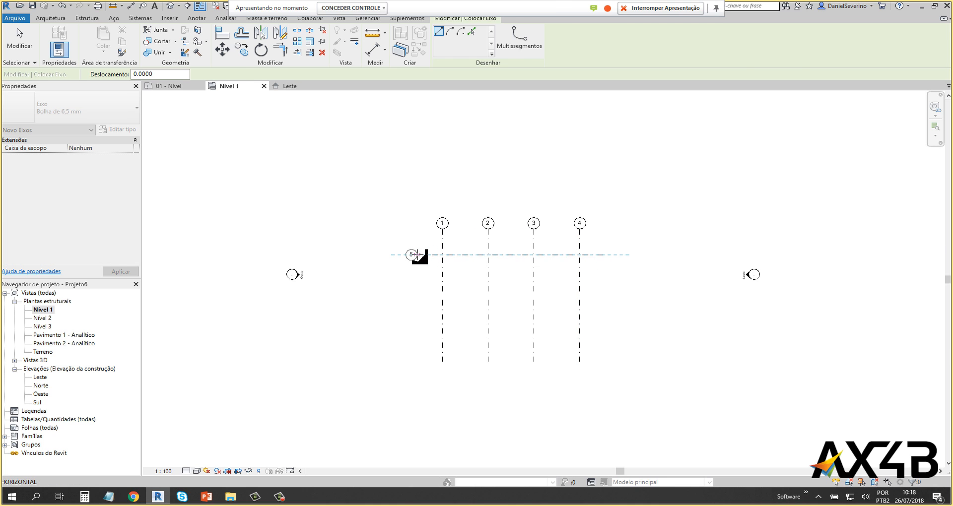
key(Escape)
key(Escape)
Step: Rename the horizontal grid line to A
click(415, 255)
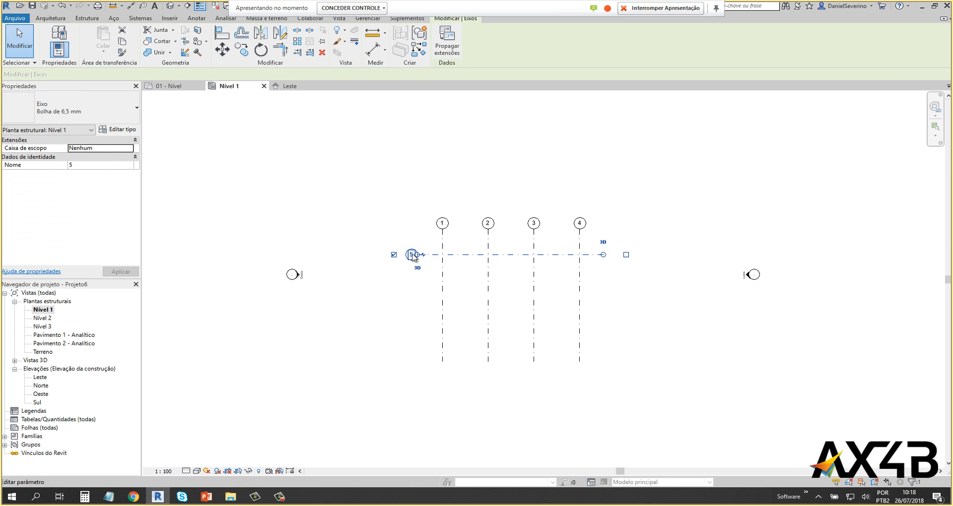
click(412, 254)
text(A)
click(404, 296)
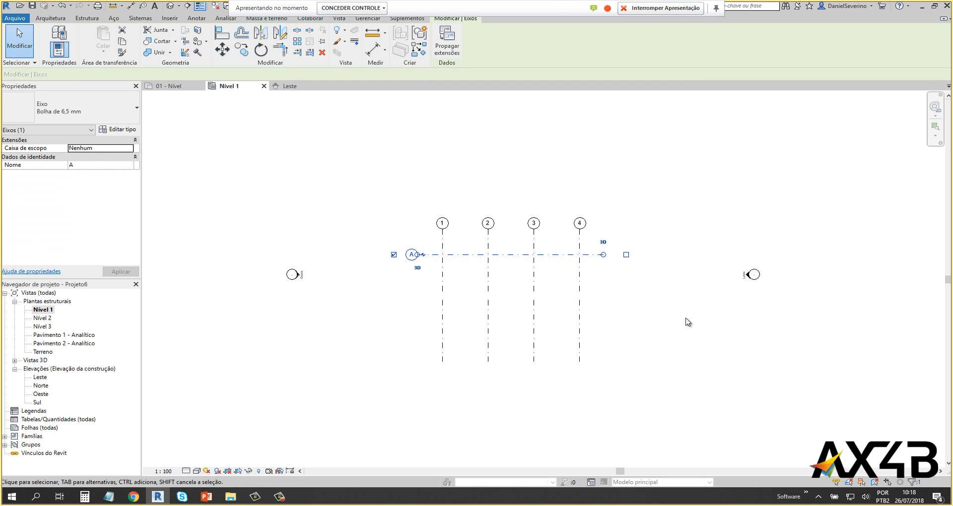
click(687, 321)
Step: Draw two more horizontal grids below A with aligned ends, the first about 5 m down and the second about 5.7 m further
scroll(671, 320, up, 2)
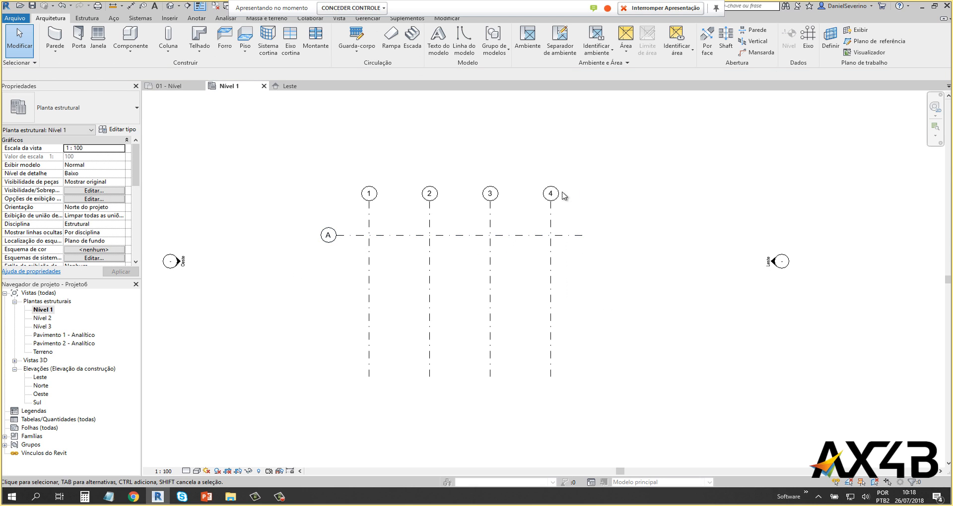
click(815, 45)
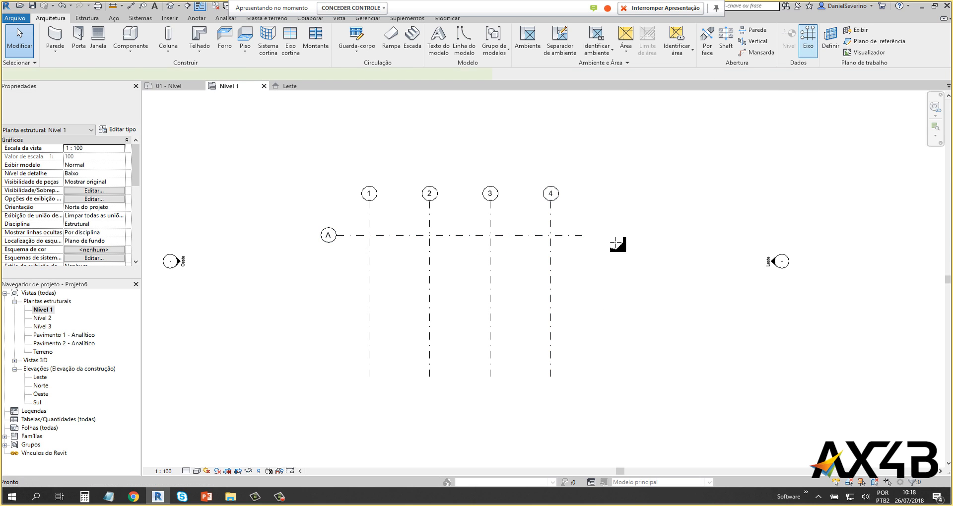
click(584, 293)
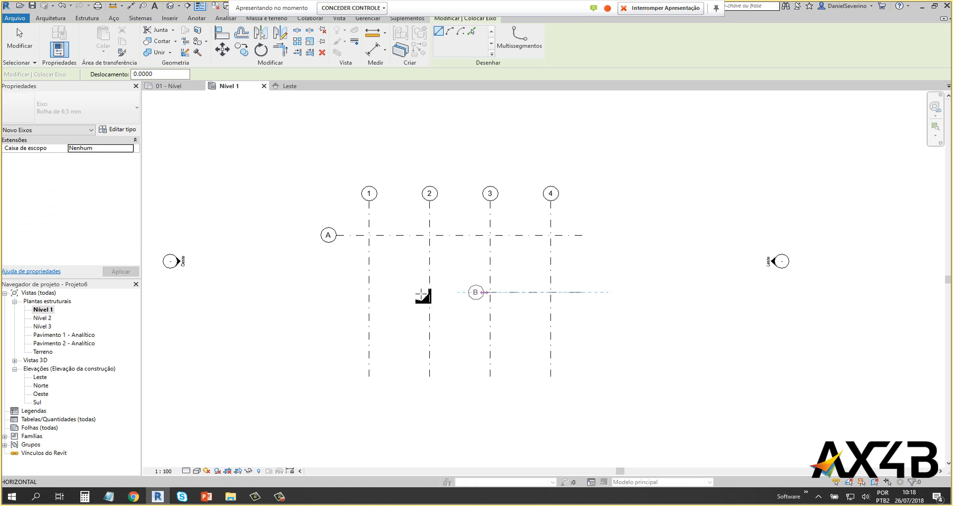
click(338, 292)
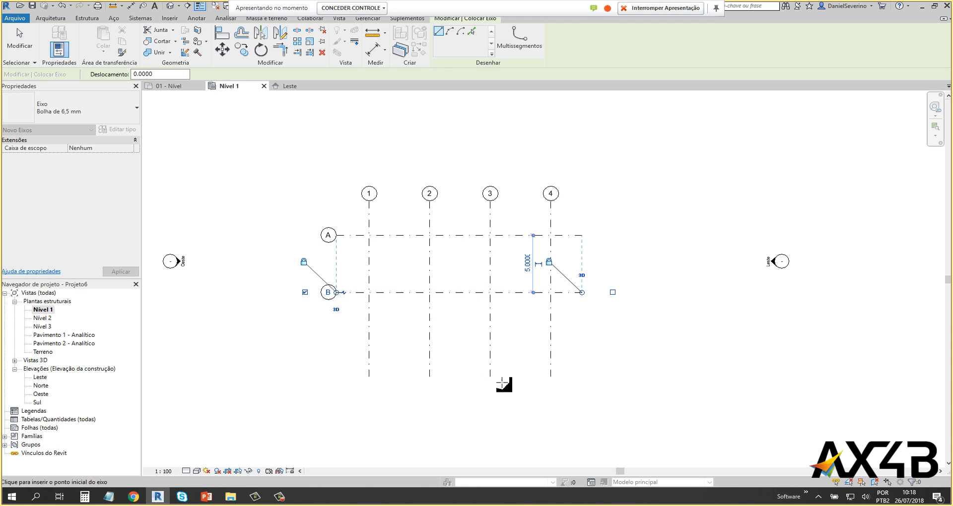
click(582, 357)
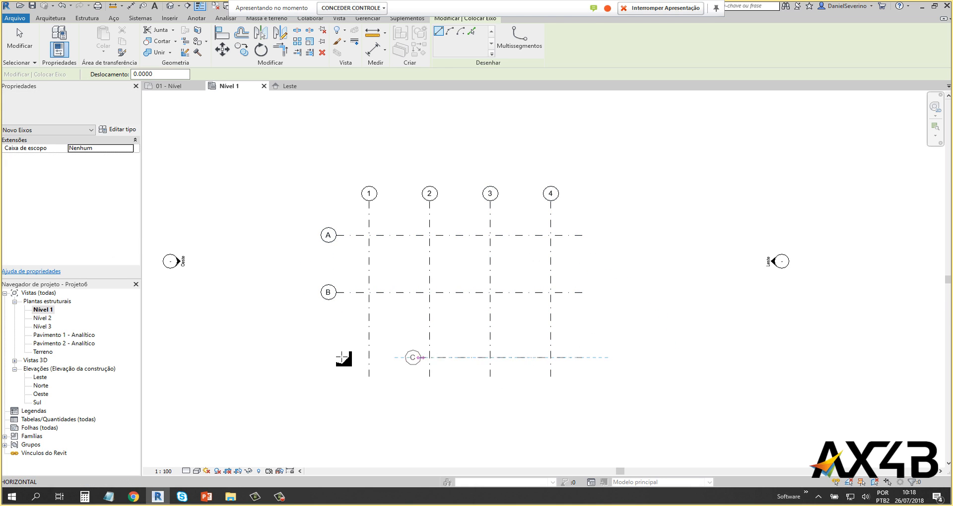
click(337, 358)
key(Escape)
key(Escape)
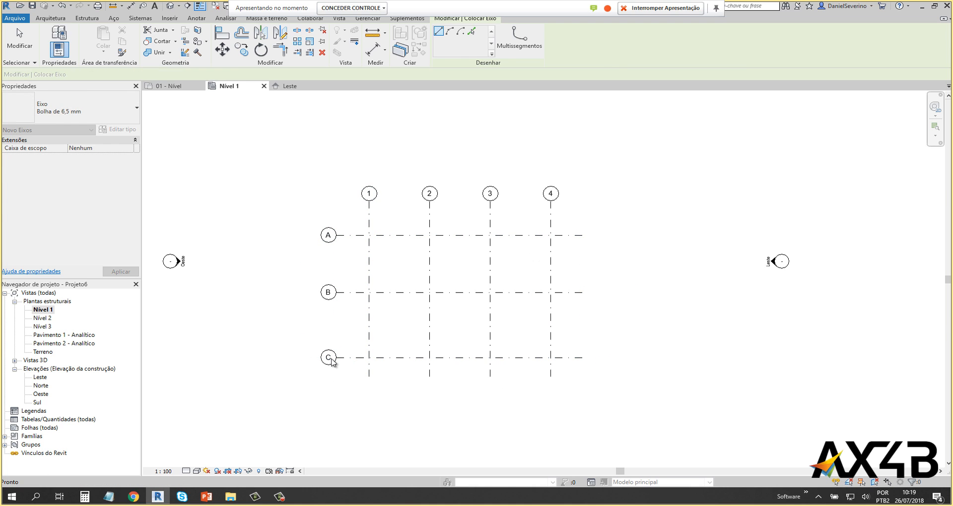
Step: Set the spacing between grids B and C to 5 m by moving grid C, and check the spacings around grid B
click(330, 358)
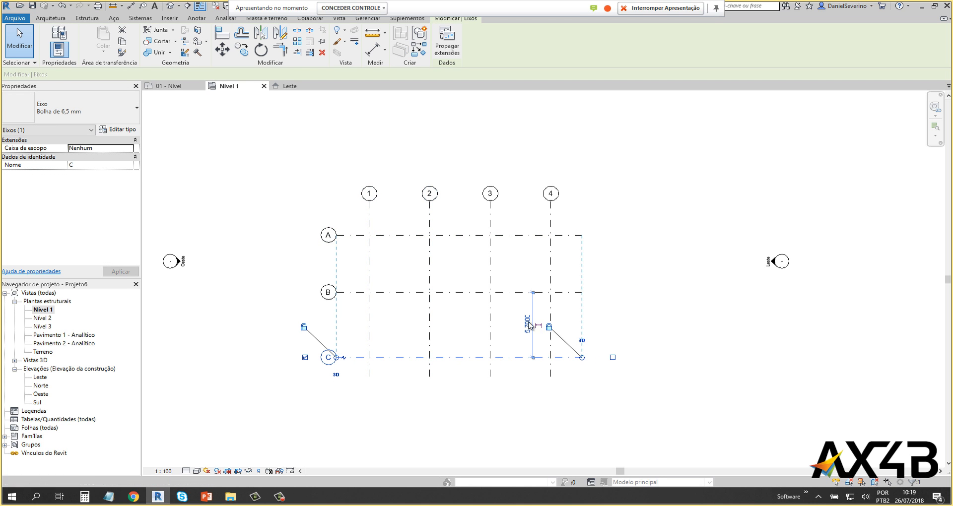
click(527, 323)
text(5000)
key(Return)
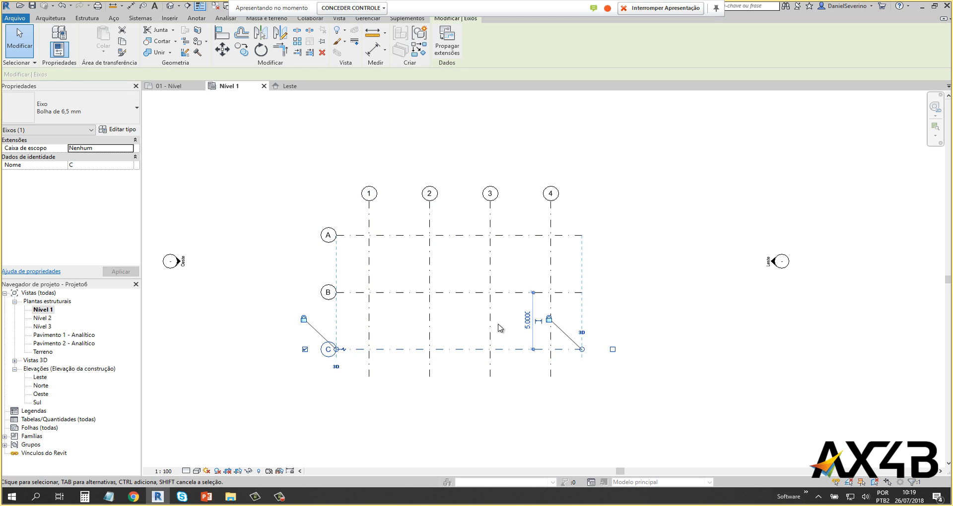
click(452, 322)
click(460, 293)
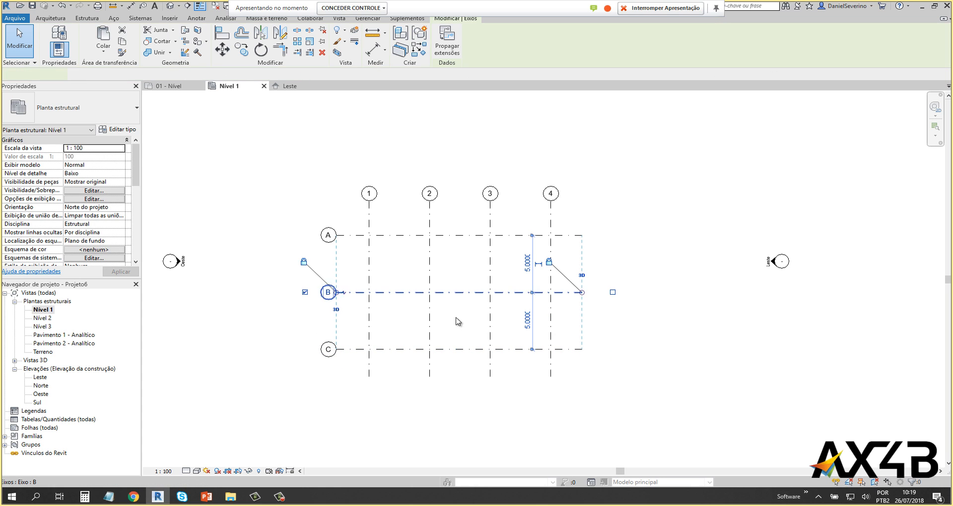
click(569, 394)
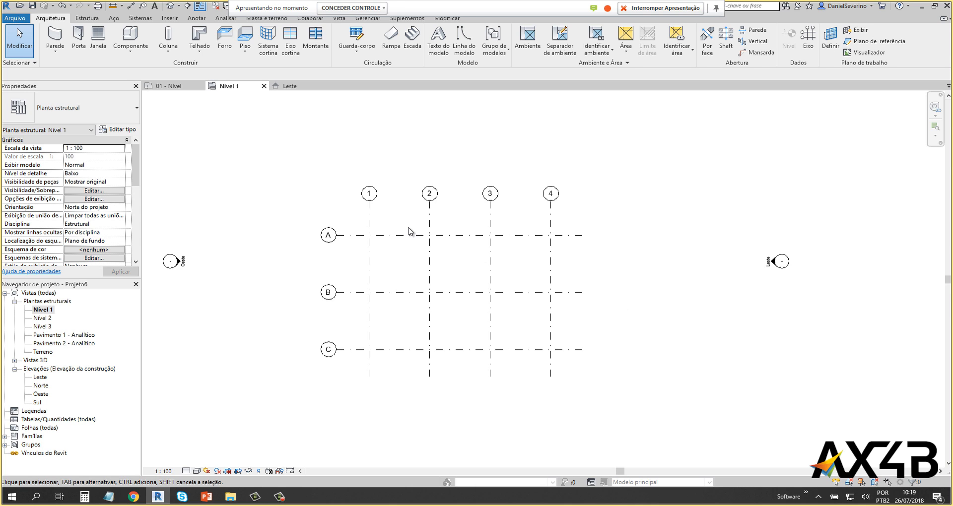
Step: Start the structural column tool on the Nível 1 plan and bring up the list of available column types
scroll(408, 232, up, 2)
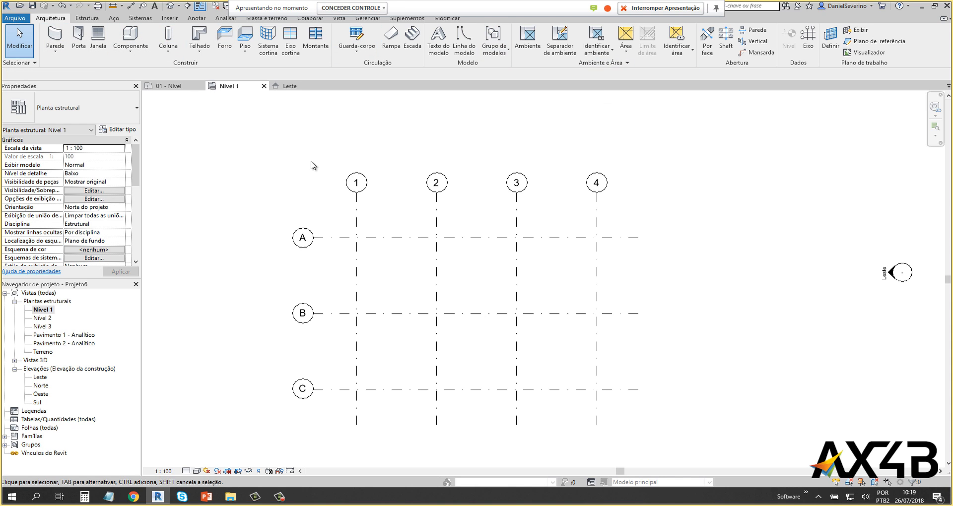
click(175, 54)
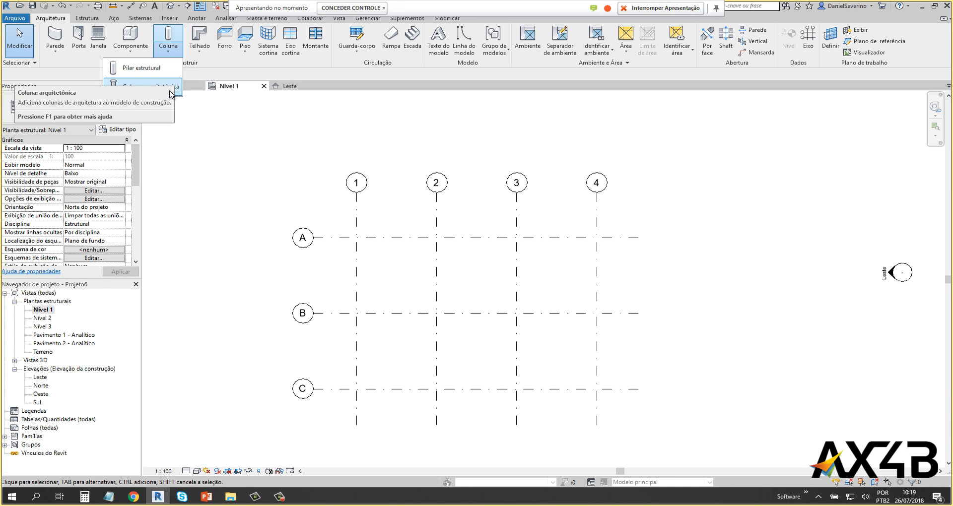
click(97, 18)
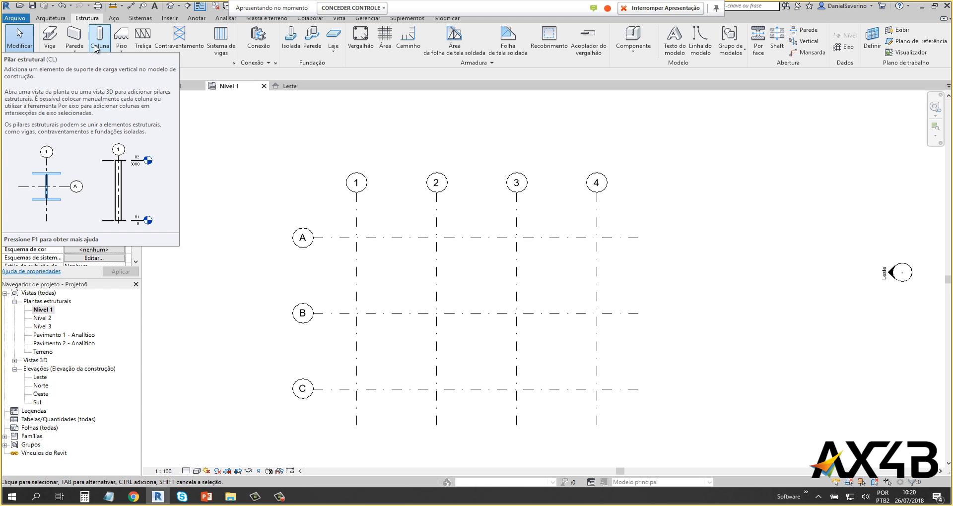
click(96, 48)
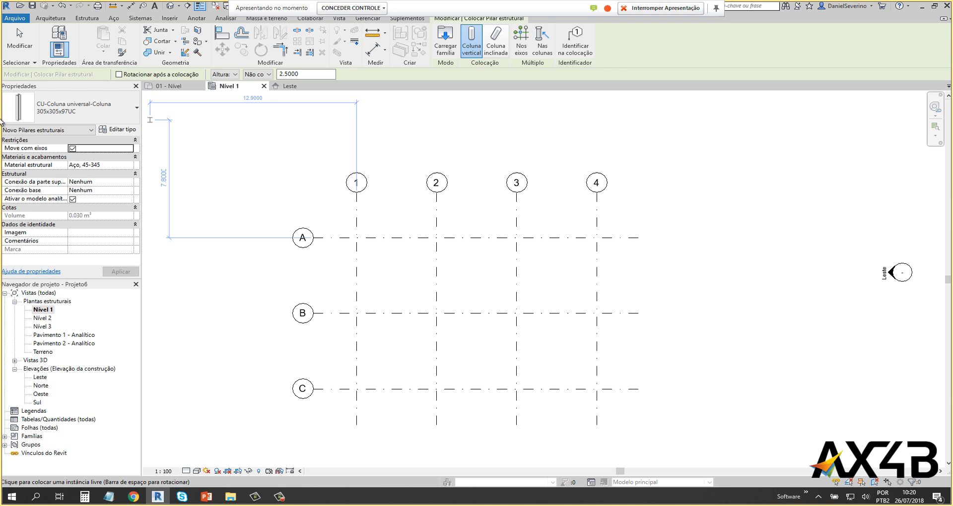
click(119, 108)
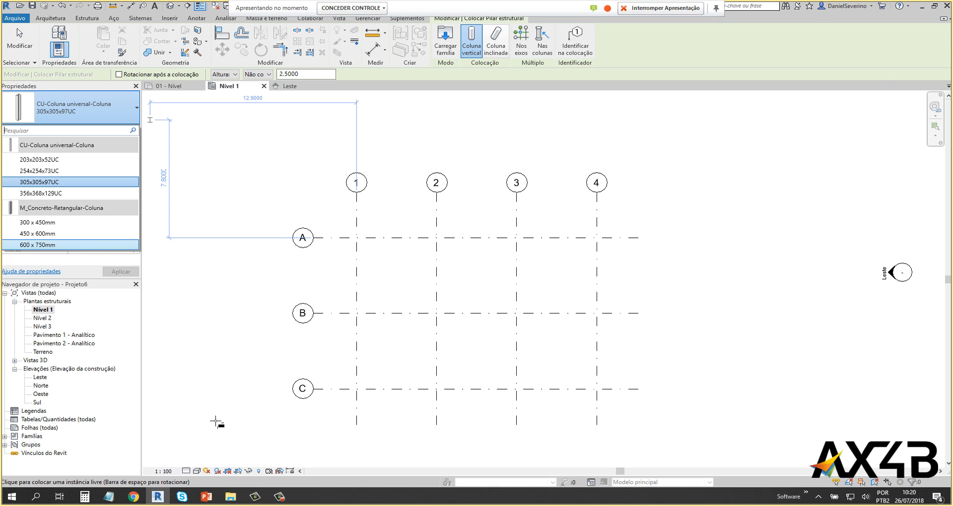
Step: Switch to File Explorer and browse the Fundações and Estrutura folders of the Estrutural library, showing Fundações as large icons
click(230, 496)
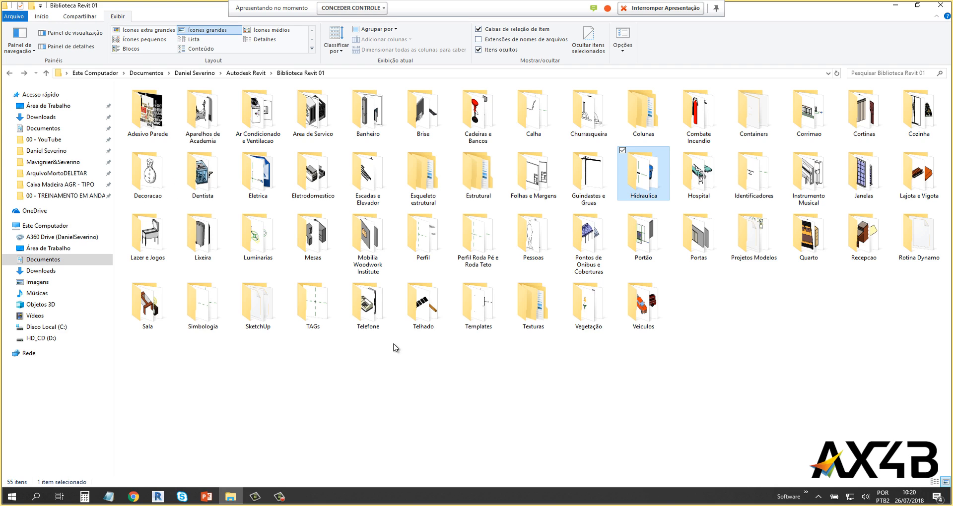
double_click(478, 171)
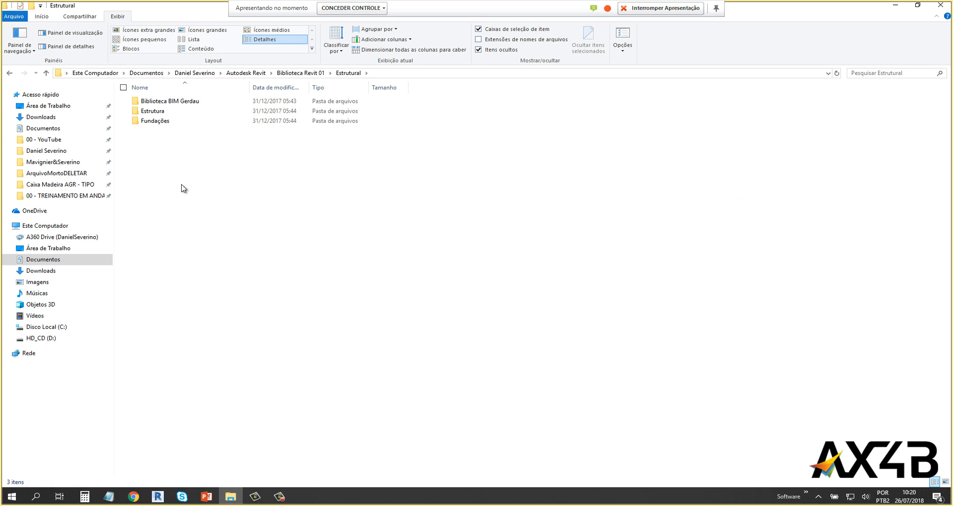
double_click(154, 121)
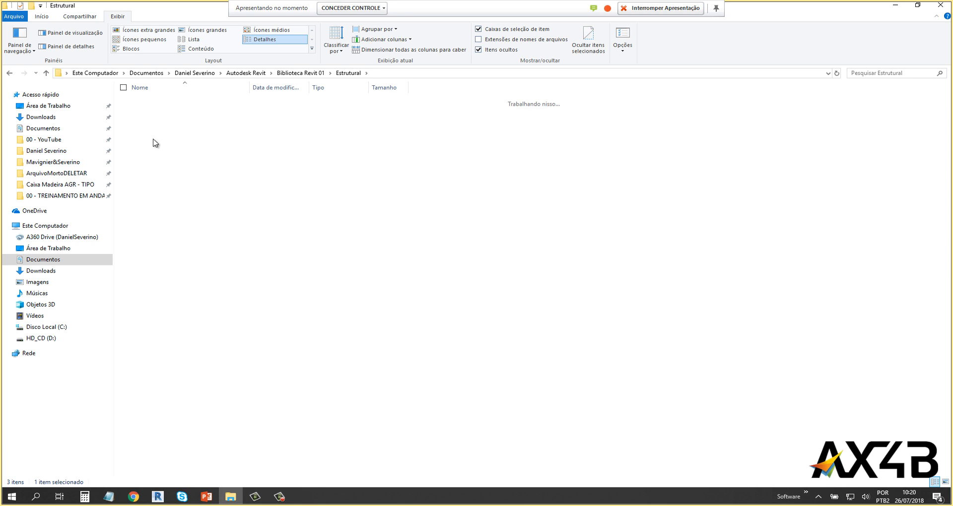
click(226, 30)
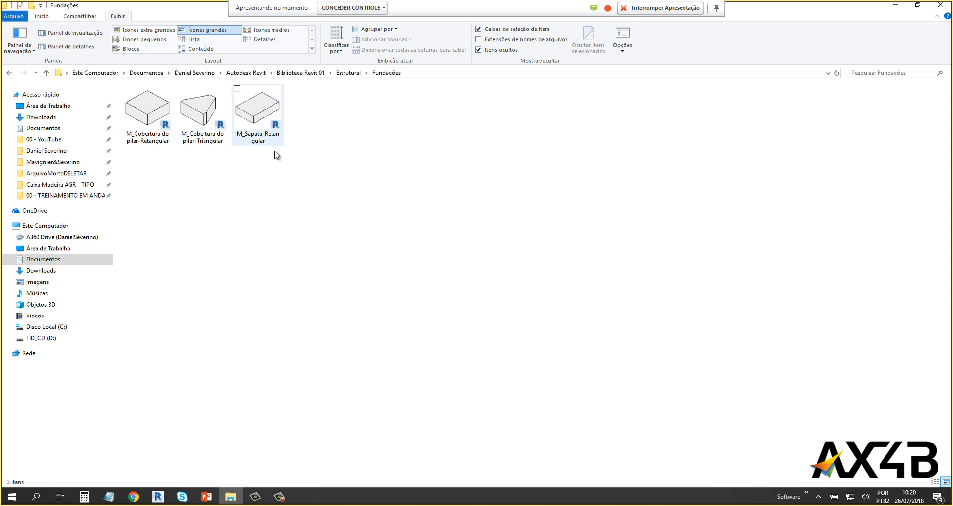
click(10, 73)
double_click(167, 112)
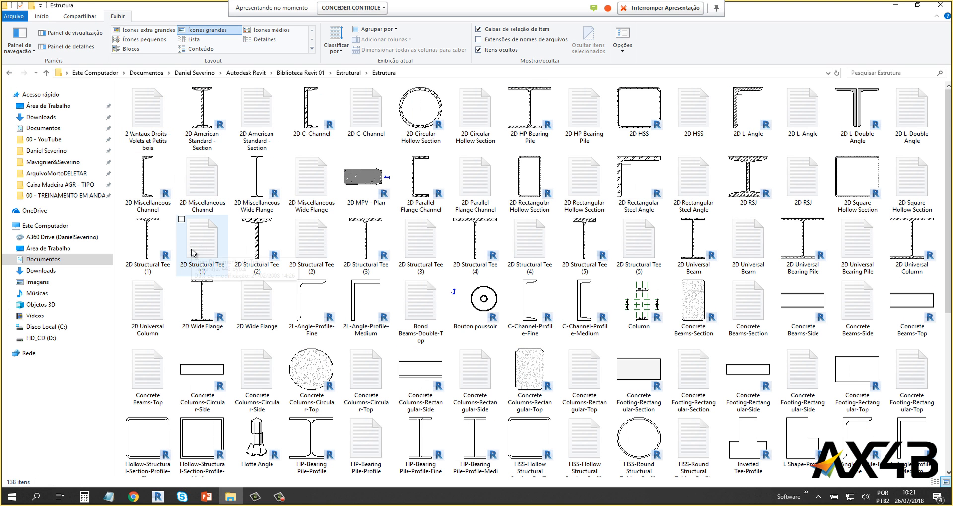
Step: Look through the _Gerdau_2018 folder in Biblioteca BIM Gerdau with its files shown as large icons
click(9, 73)
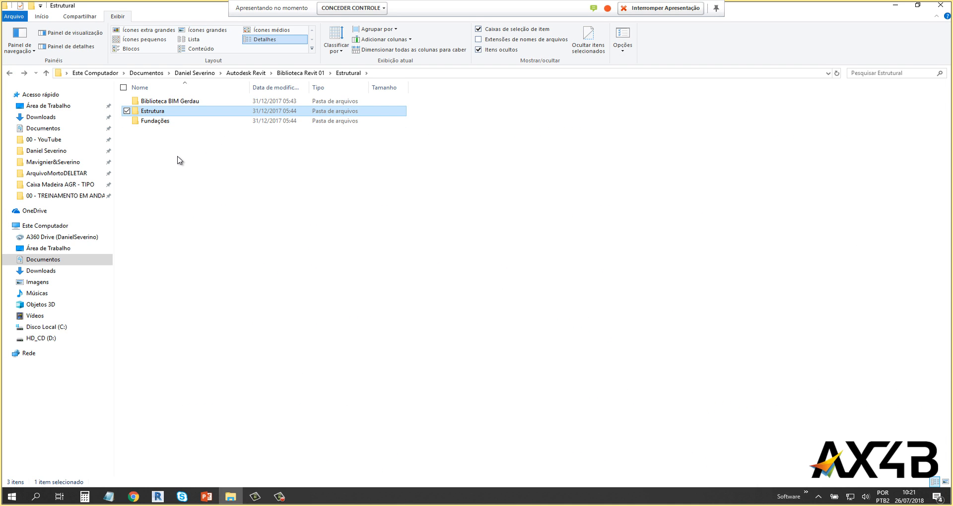
double_click(192, 102)
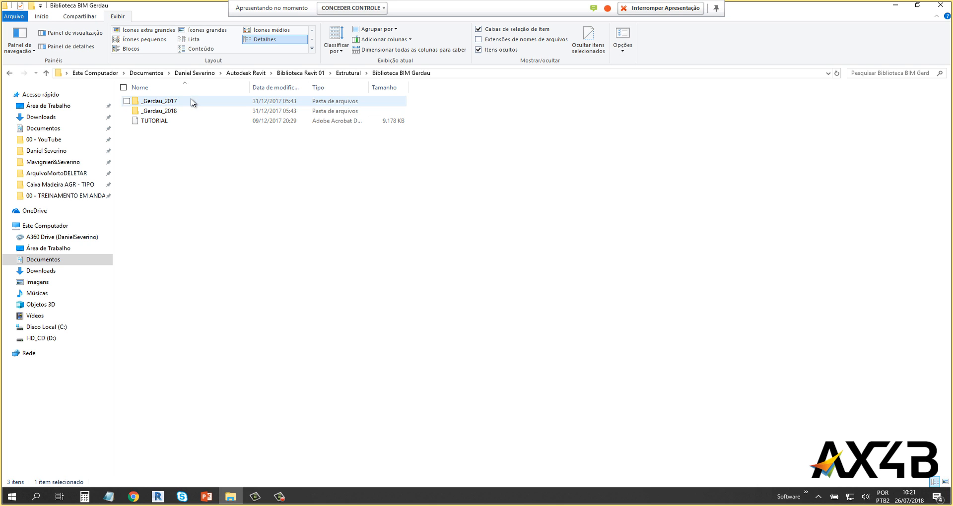
double_click(173, 114)
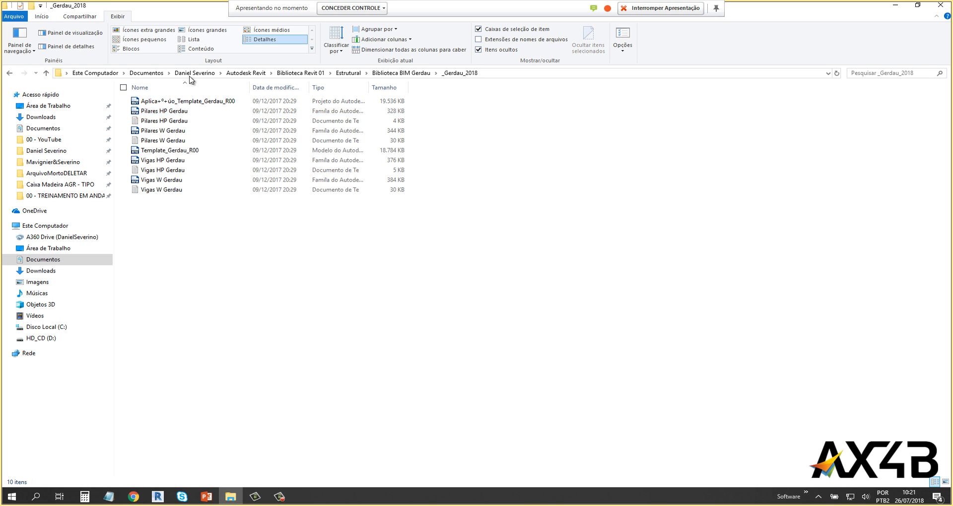
click(203, 30)
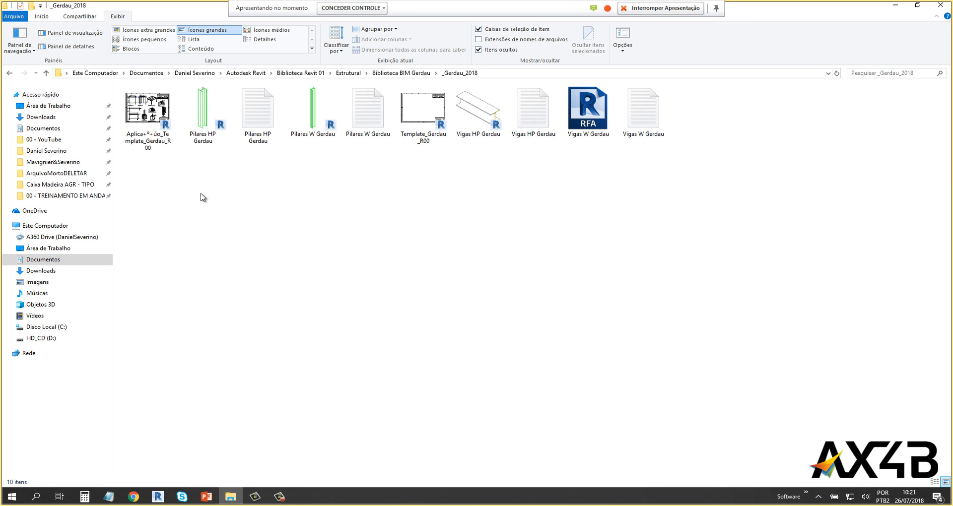
click(10, 73)
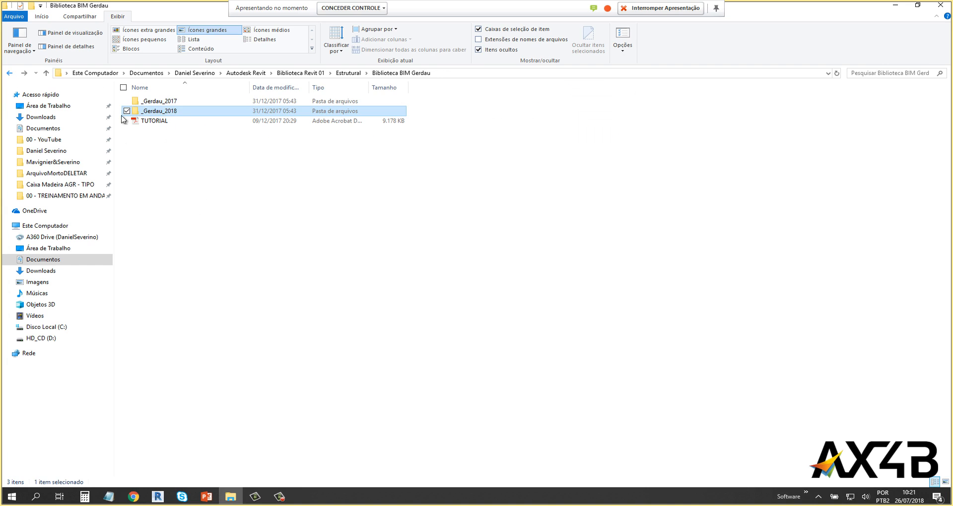
Step: Switch back to Revit and choose the M_Concreto-Retangular-Coluna 300 x 450mm type for the new columns
click(166, 498)
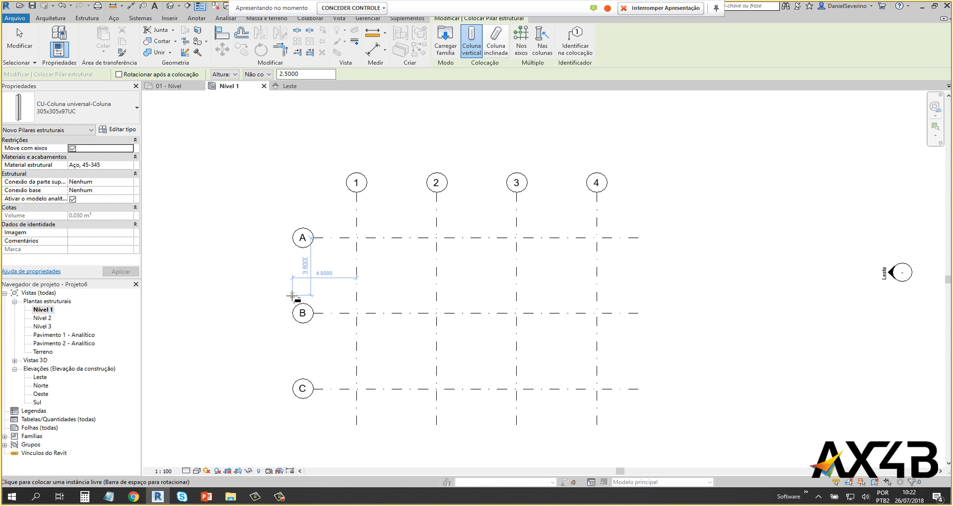
click(107, 114)
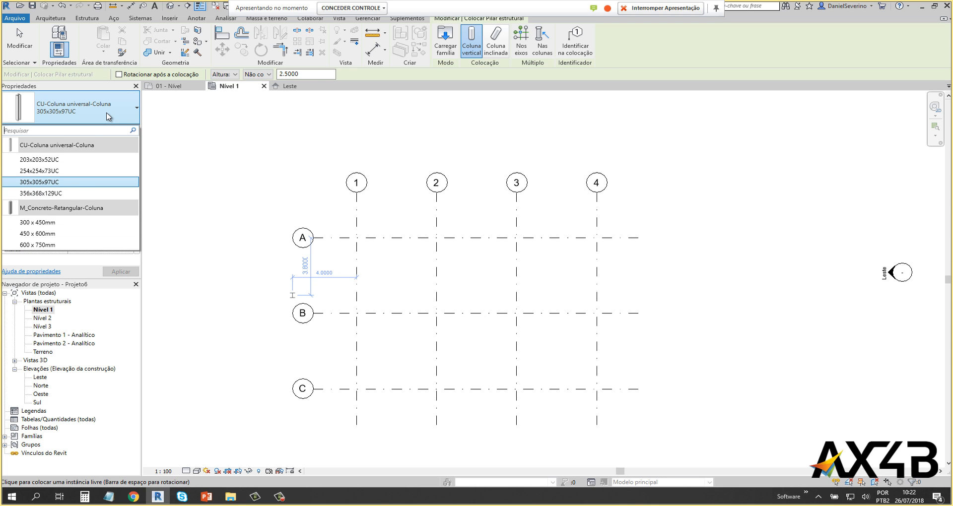
click(47, 222)
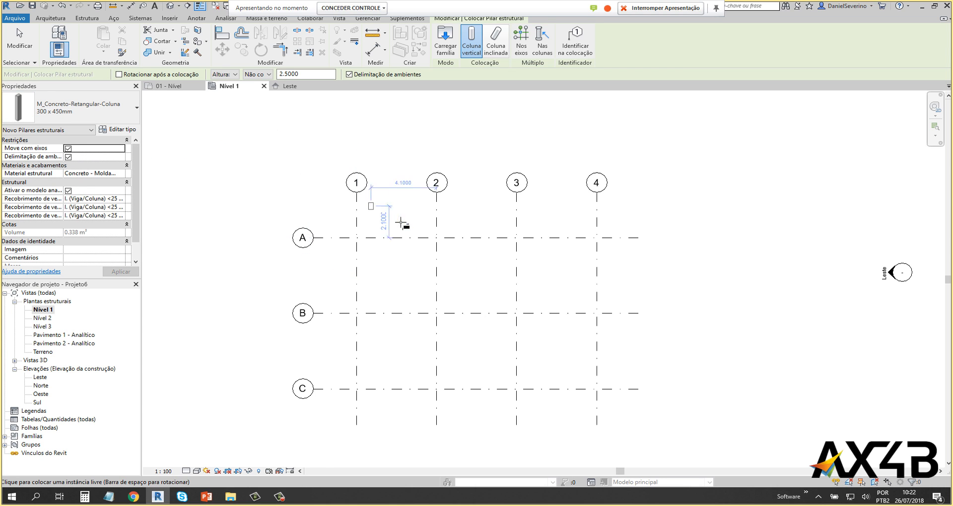
scroll(394, 259, up, 4)
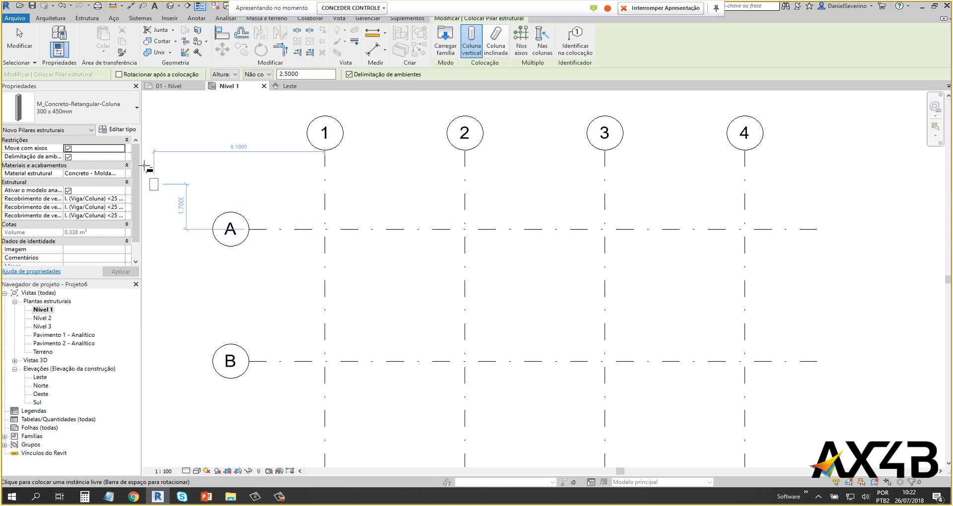
Step: Duplicate the 300 x 450mm concrete column type under the name 200 x 200
click(119, 130)
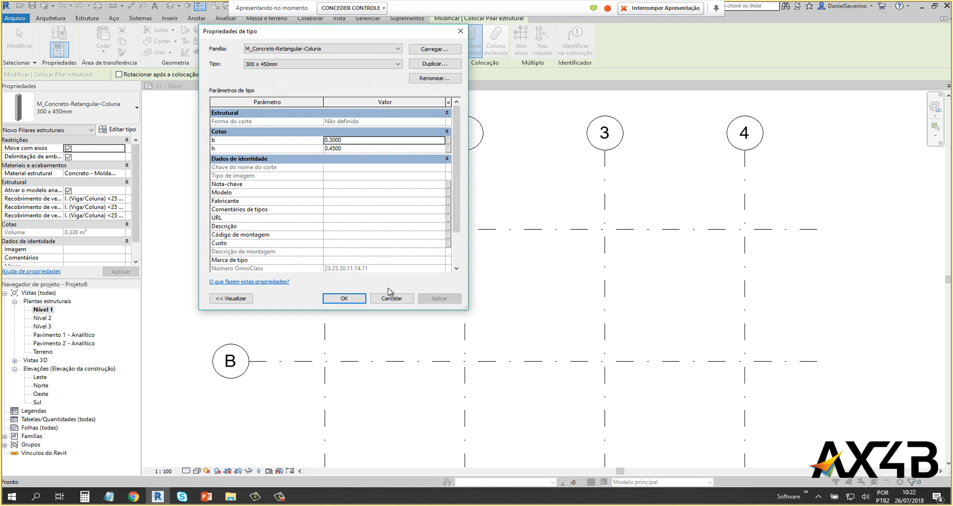
drag(381, 38, 503, 147)
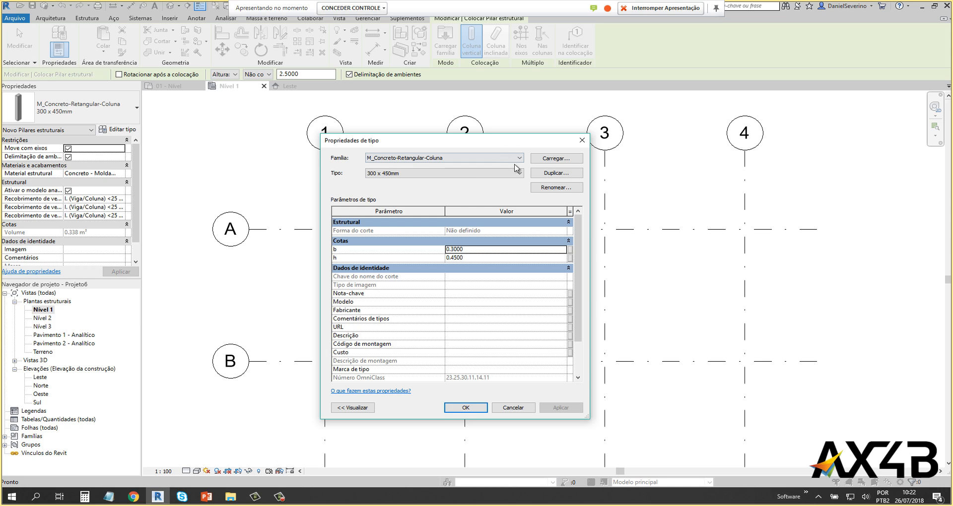
click(544, 173)
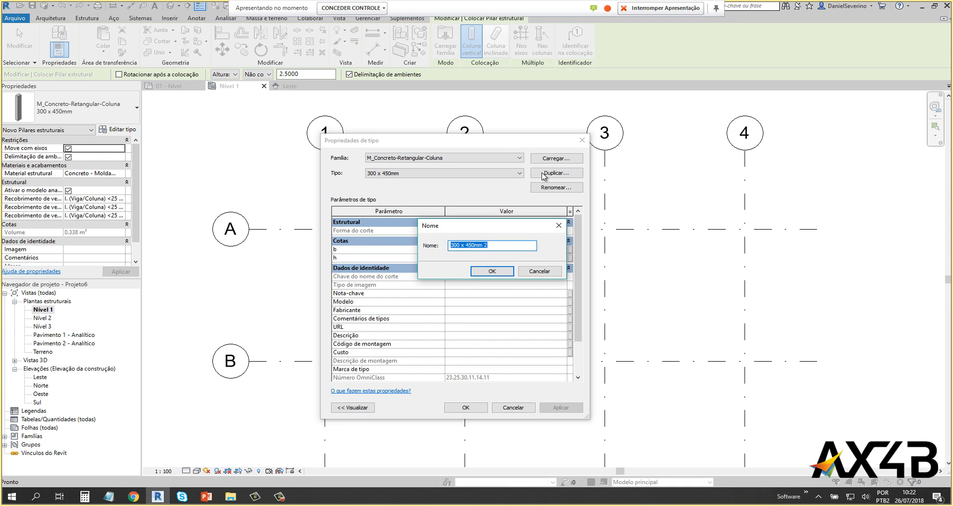
text(200 x 200)
click(478, 272)
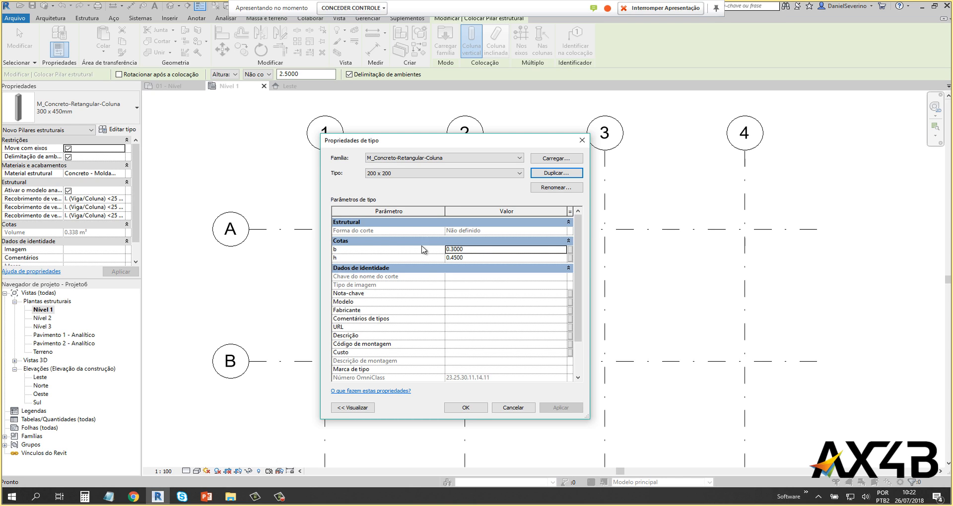
Step: Set dimension b of the 200 x 200 type to 0.2000 and try to apply 0,20 for h
click(484, 252)
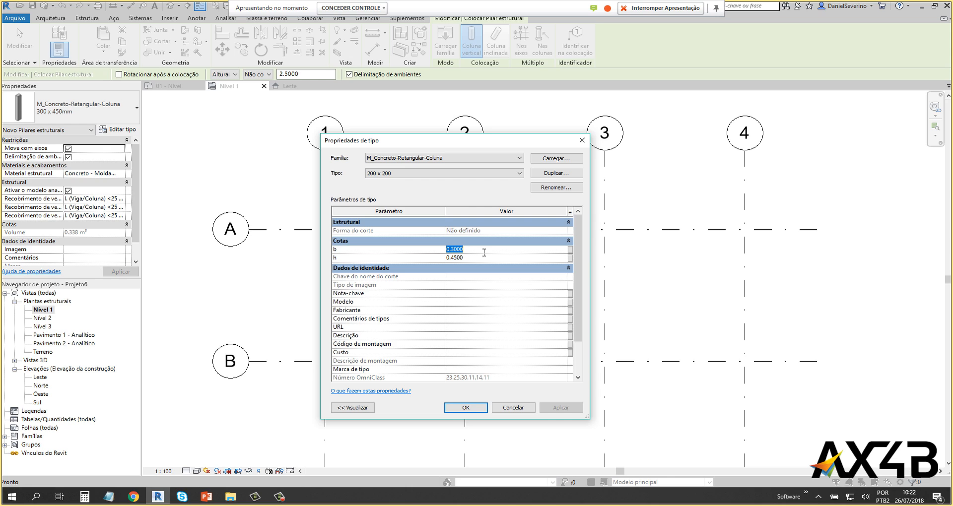
text(0.2000)
click(477, 259)
text(0,20)
scroll(578, 284, down, 1)
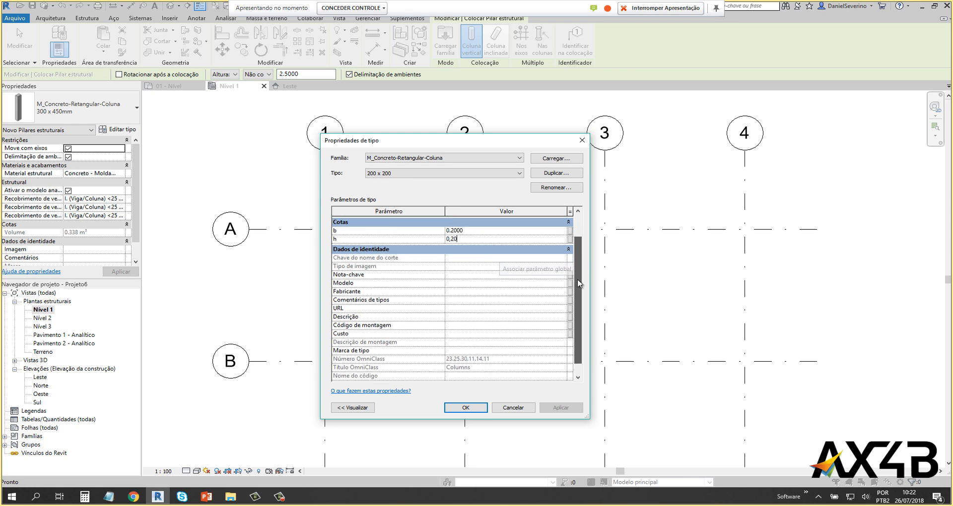
scroll(578, 284, down, 1)
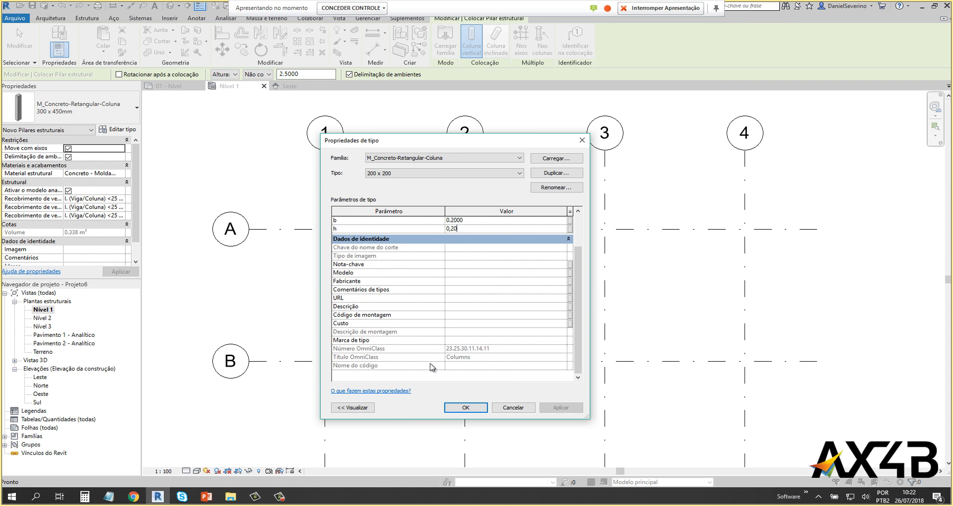
click(468, 409)
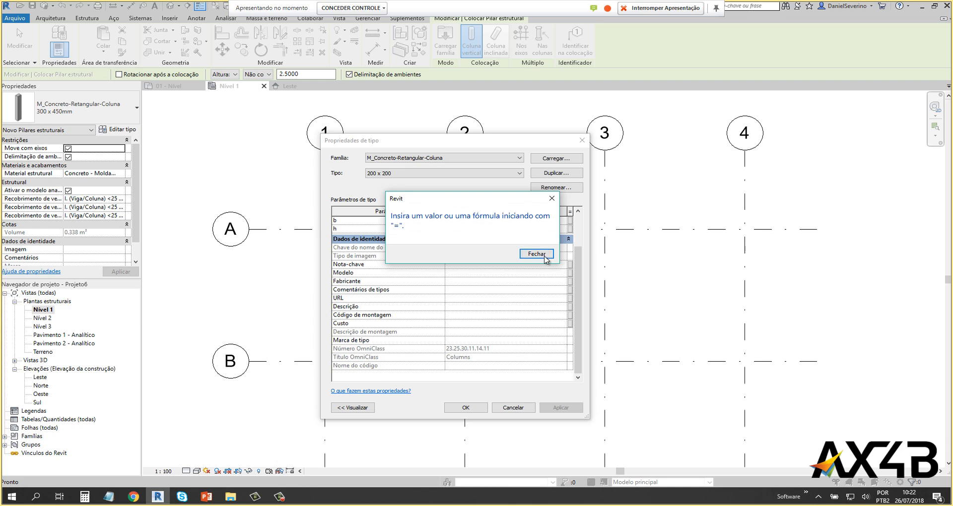
Step: Correct dimension h of the 200 x 200 type to 0.20 and accept the type properties
click(540, 254)
key(shift+Left)
key(shift+Left)
key(shift+Left)
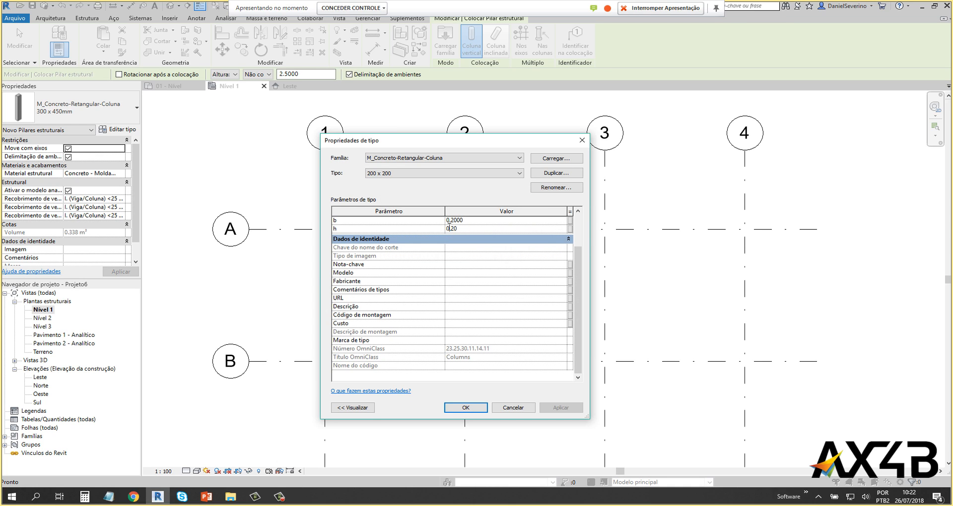
text(.20)
click(467, 407)
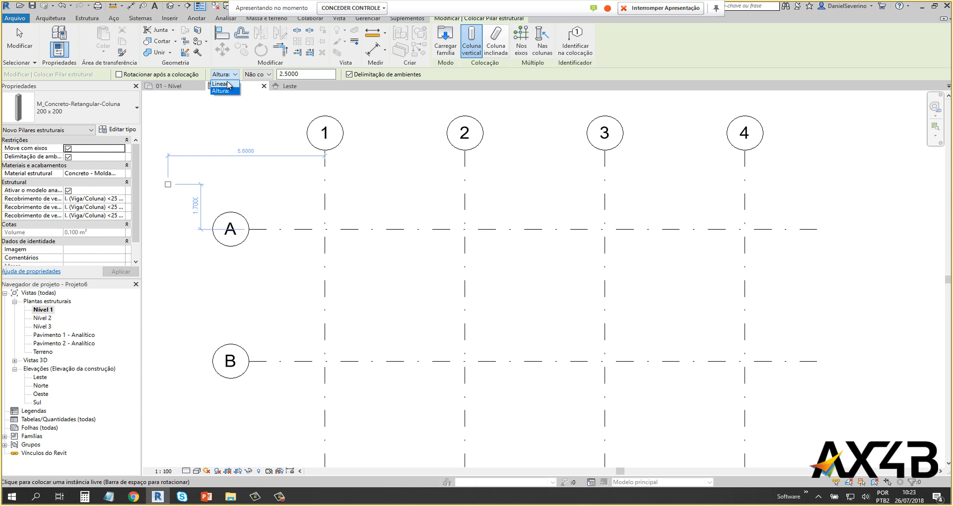
Step: Set the column height up to Nível 2 and place 200 x 200 columns where grid A crosses grids 1, 2, 3 and 4
click(261, 75)
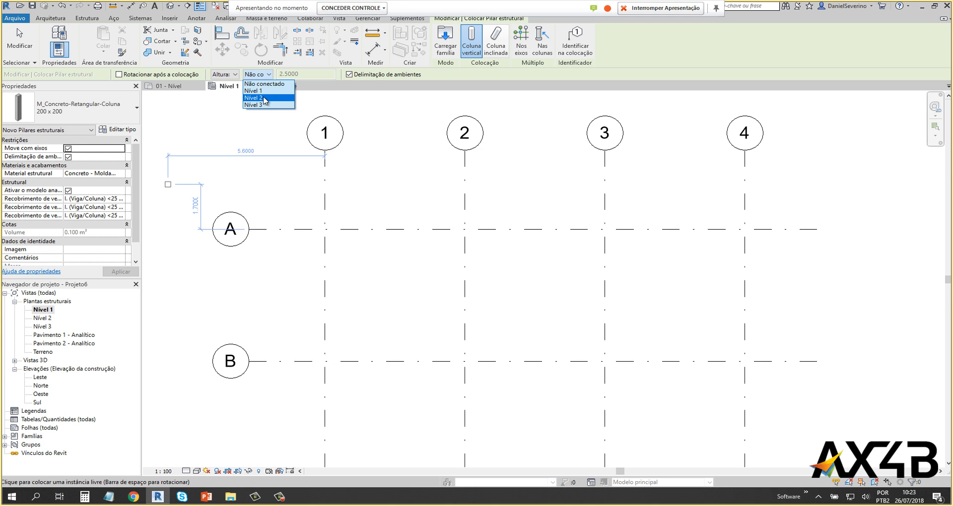
click(263, 98)
scroll(320, 211, up, 2)
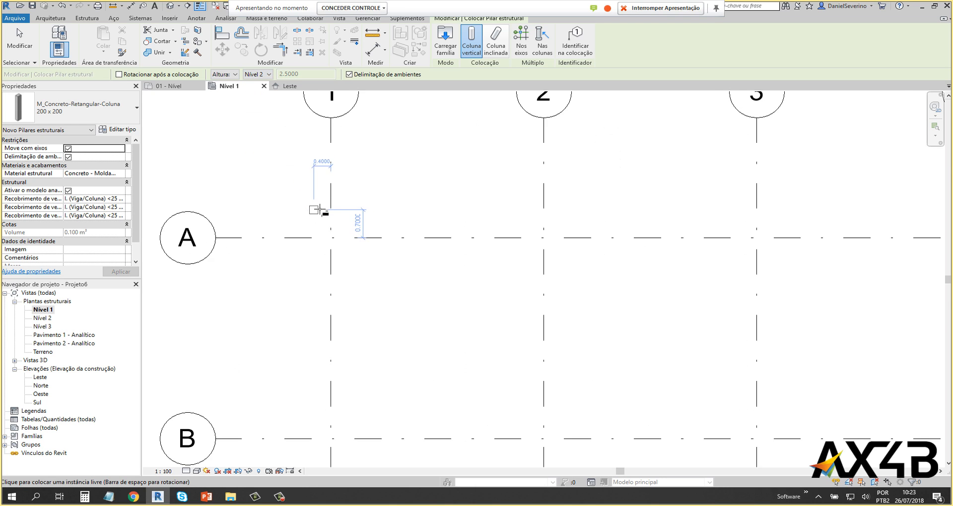
click(330, 238)
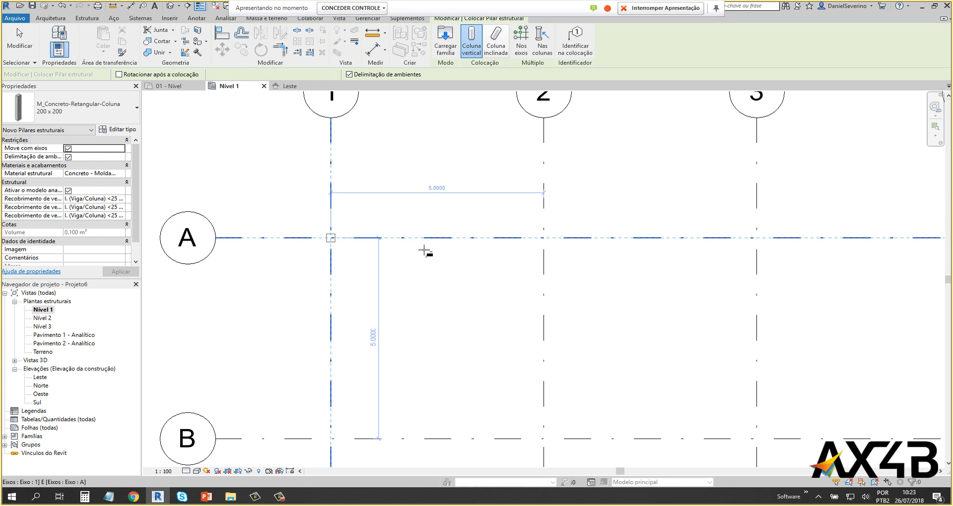
click(544, 238)
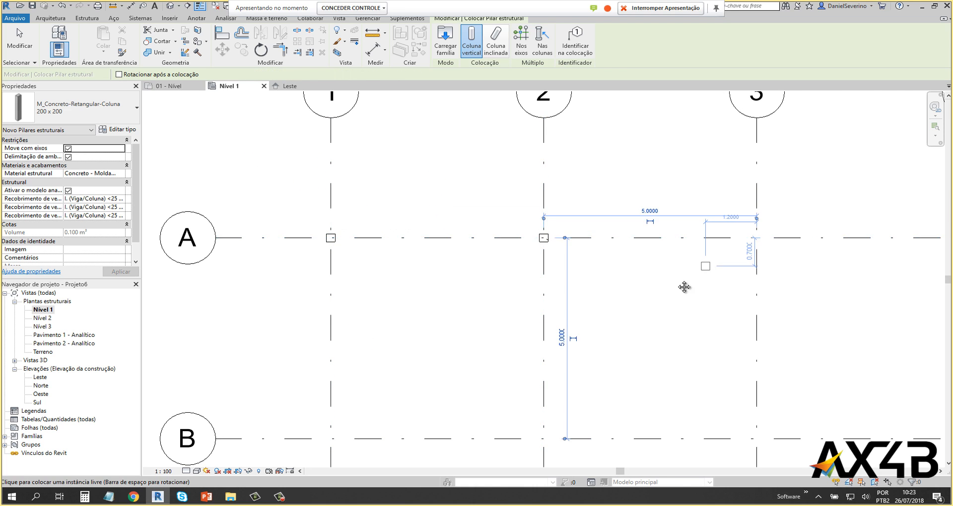
middle_drag(806, 250, 639, 292)
click(588, 279)
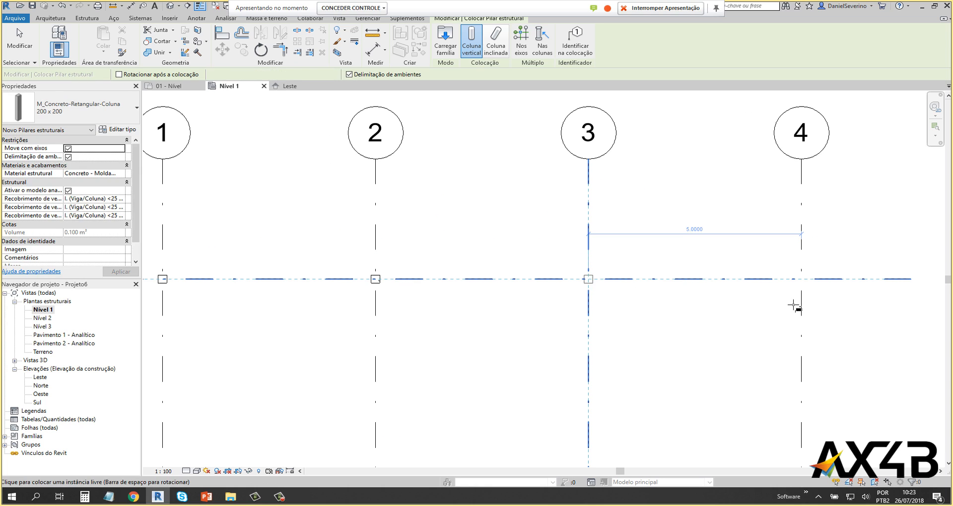
click(801, 279)
scroll(724, 308, down, 2)
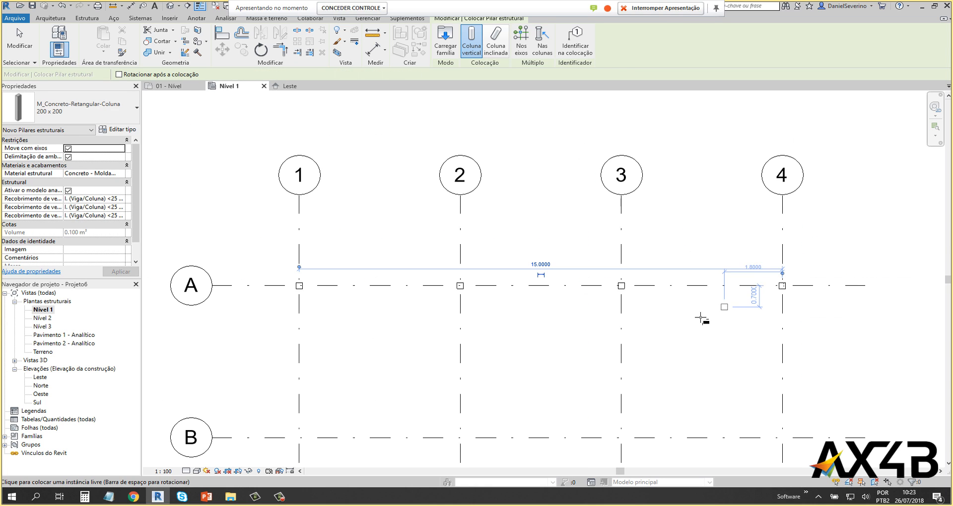
Step: Place 200 x 200 columns along grid B: on grid 1, slightly past grids 2 and 3, and on grid 4
click(300, 437)
click(470, 438)
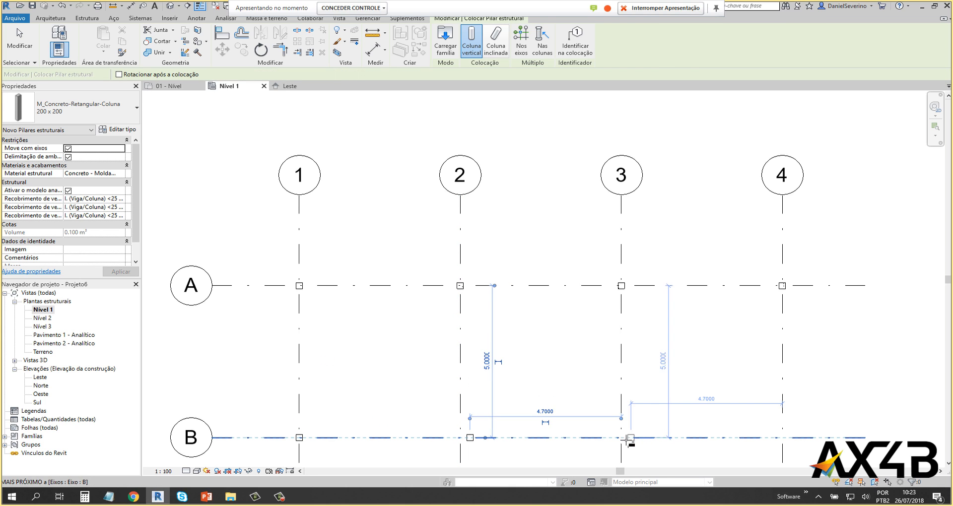
click(629, 438)
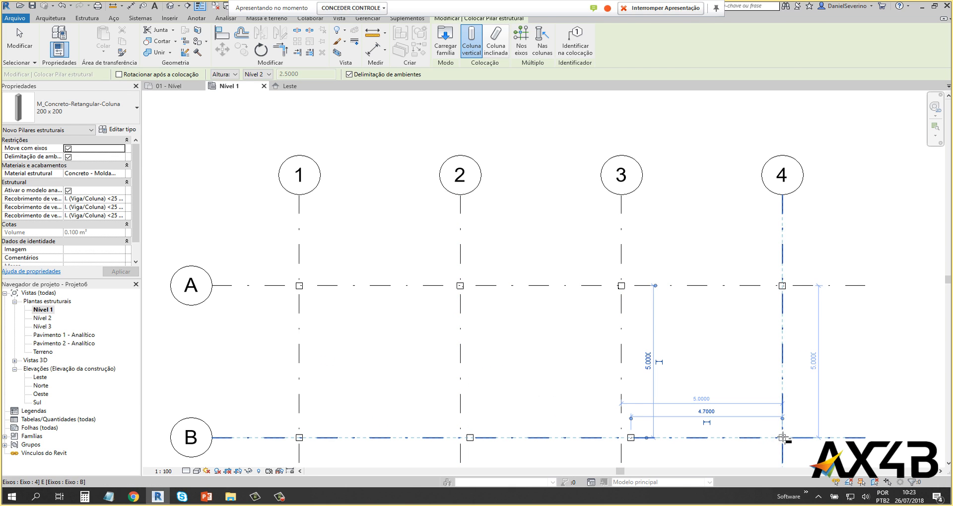
key(Escape)
key(Escape)
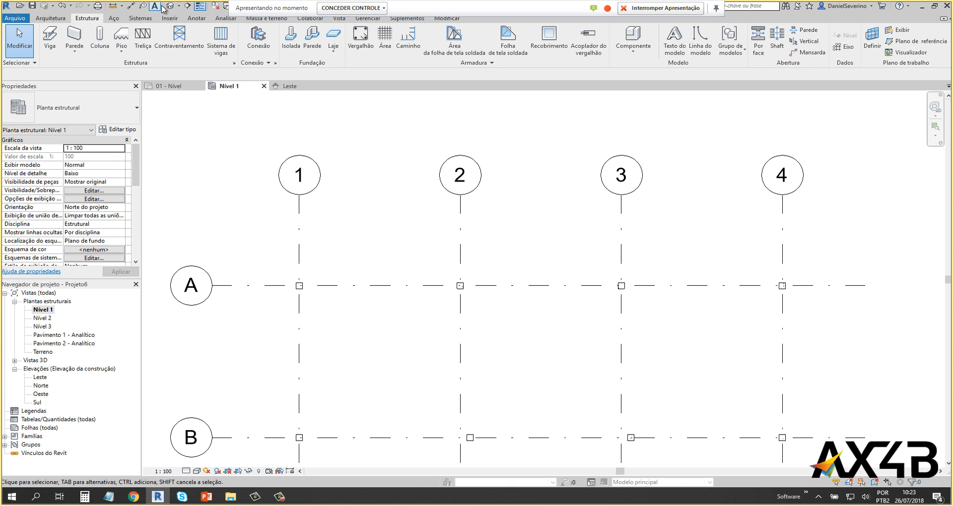
Step: Inspect the placed columns in the 3D view and return to the Nível 1 plan
click(170, 5)
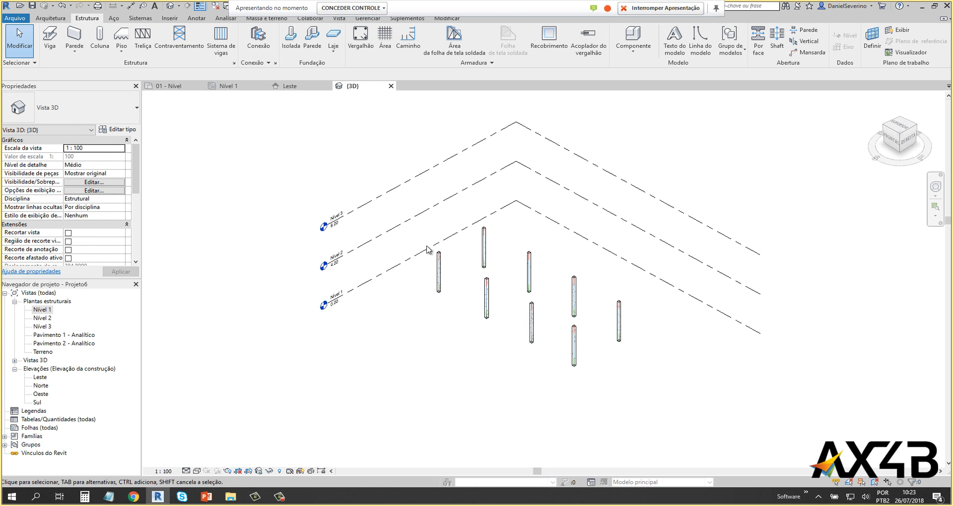
scroll(536, 305, up, 5)
scroll(536, 293, down, 4)
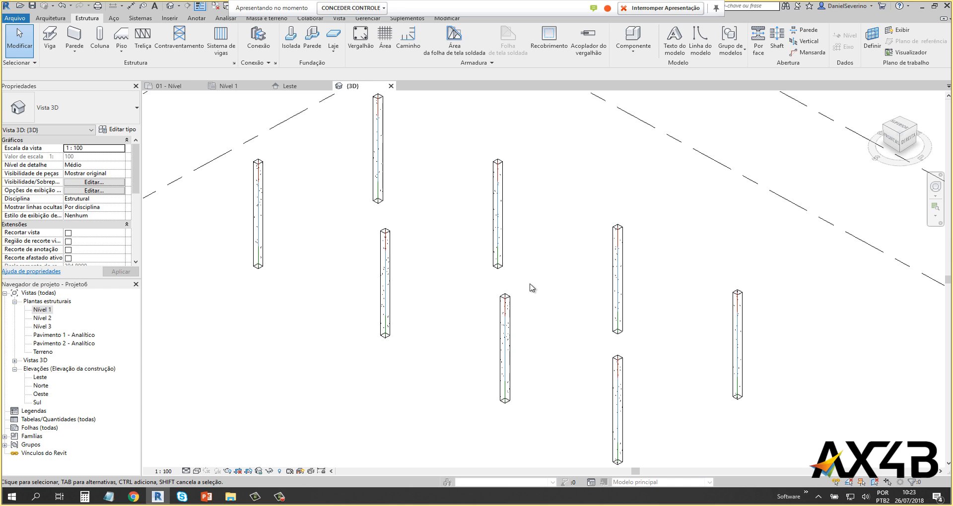
click(228, 86)
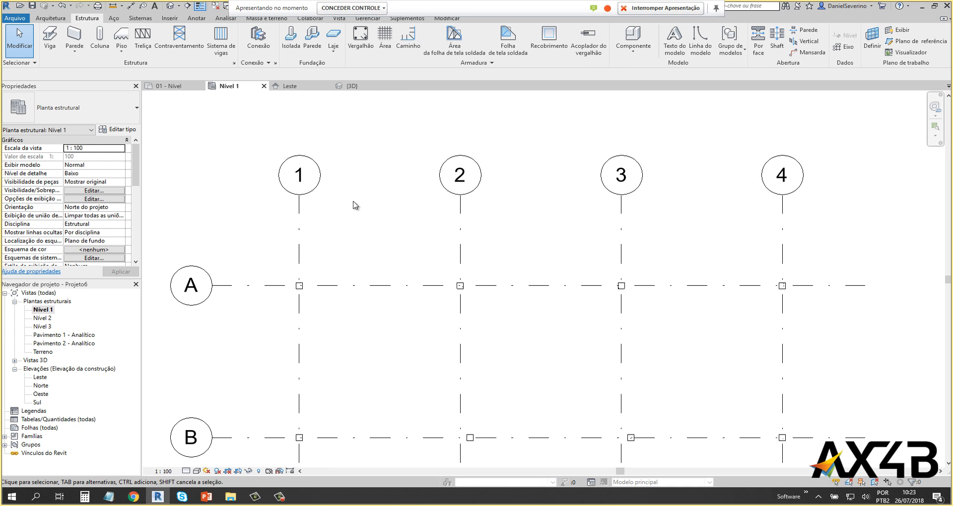
Step: Start a structural wall with the basic wall type Interior- Assentar blocos 140
middle_drag(419, 319, 424, 268)
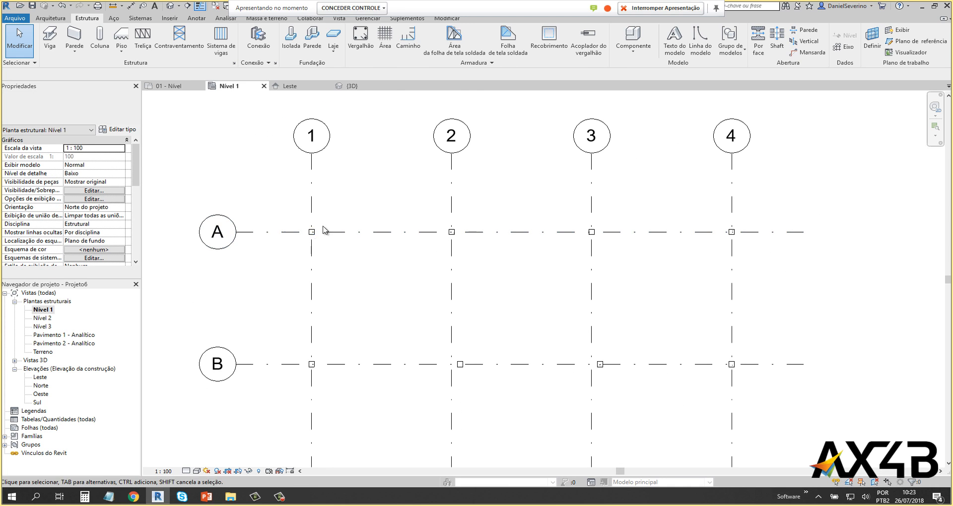
scroll(374, 329, up, 2)
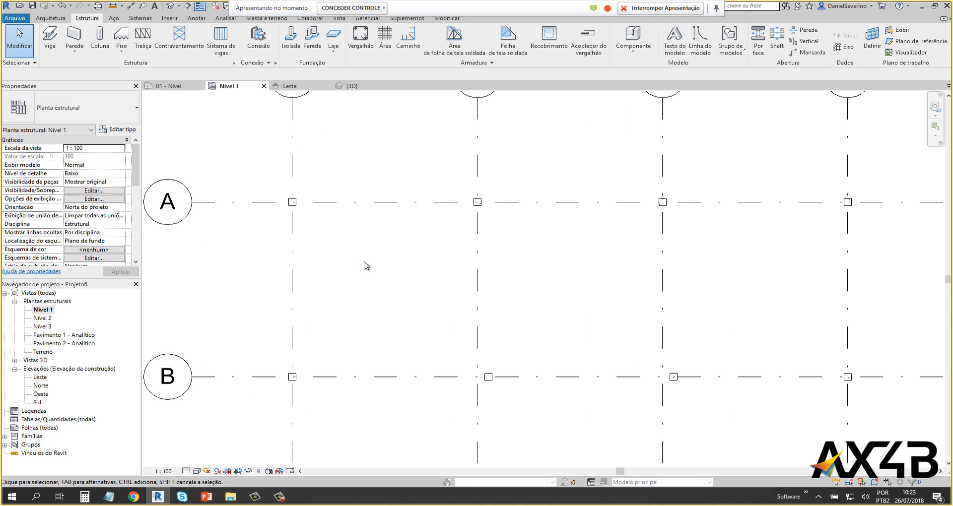
click(75, 33)
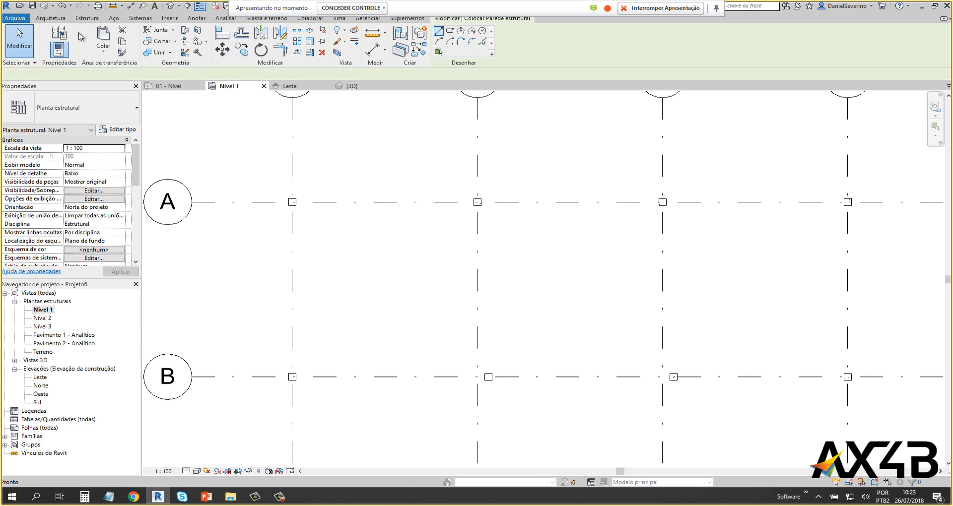
click(125, 117)
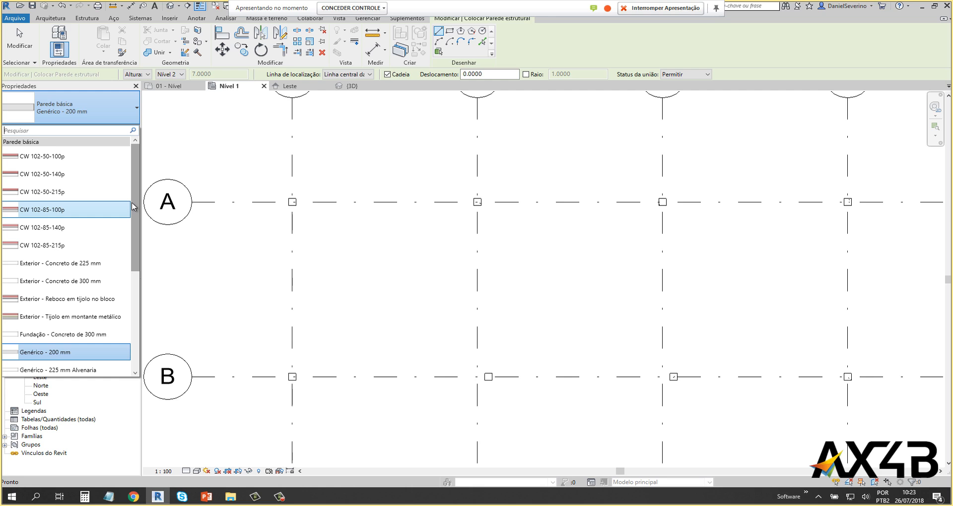
drag(133, 207, 134, 270)
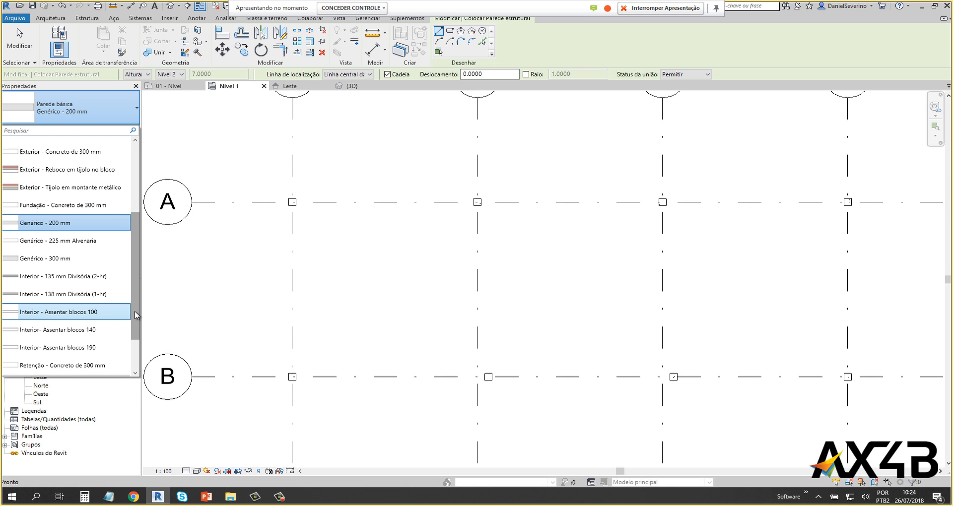
click(92, 330)
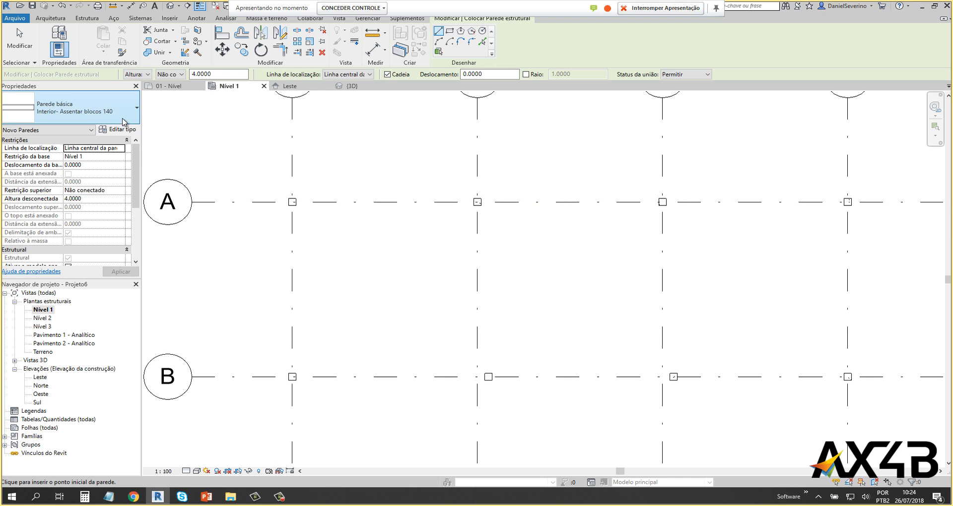
Step: Review the wall type's layer structure with its section preview and leave the type properties
click(119, 131)
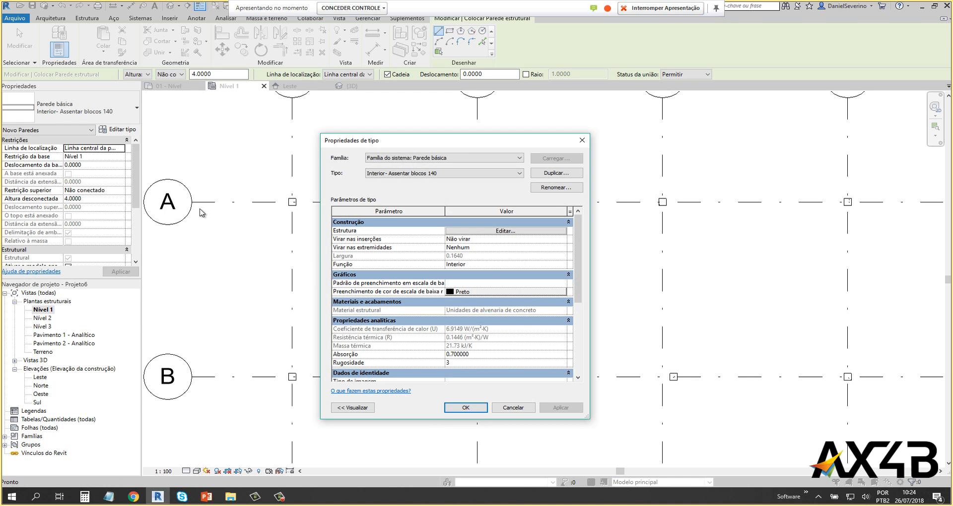
click(534, 231)
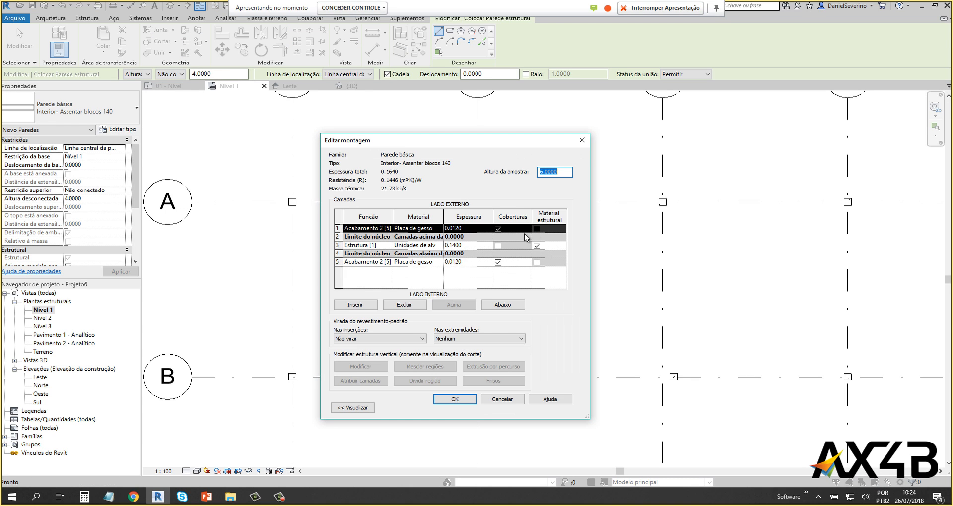
click(352, 407)
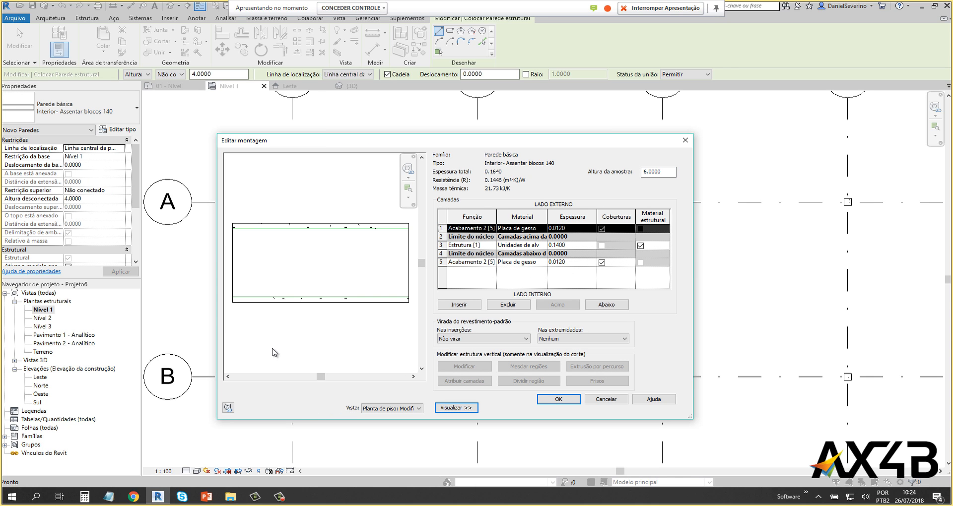
click(574, 401)
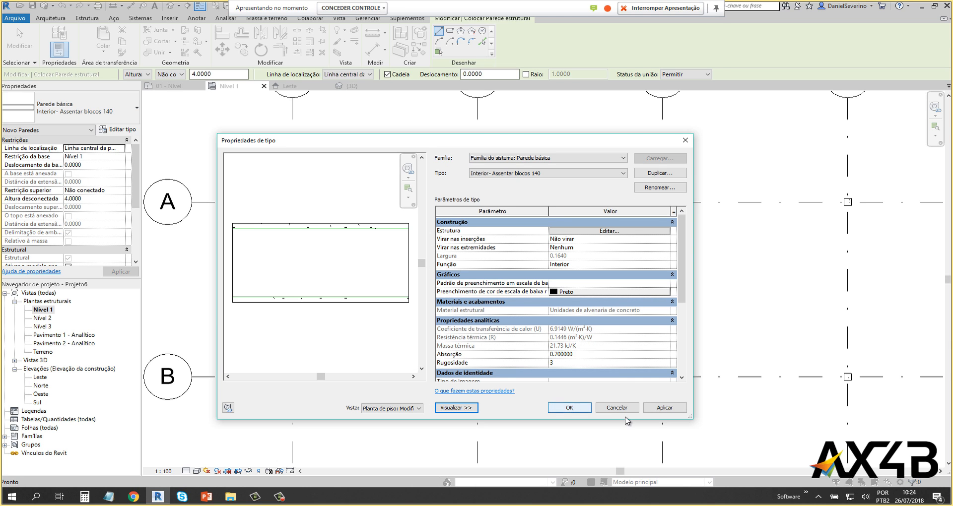
click(611, 403)
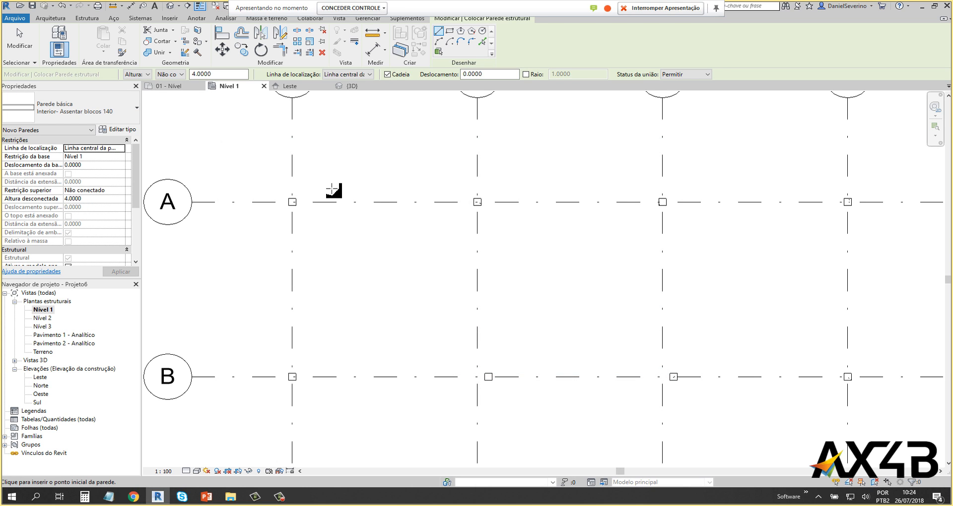
Step: Draw block walls along grid A between the columns at grids 1 and 2 and at grids 2 and 3
scroll(330, 191, up, 4)
click(240, 217)
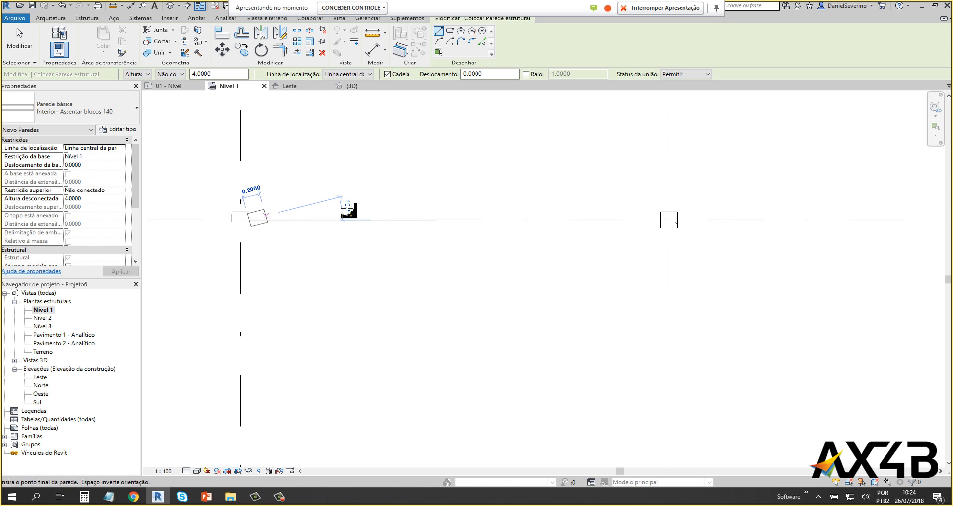
click(666, 220)
middle_drag(572, 297, 358, 345)
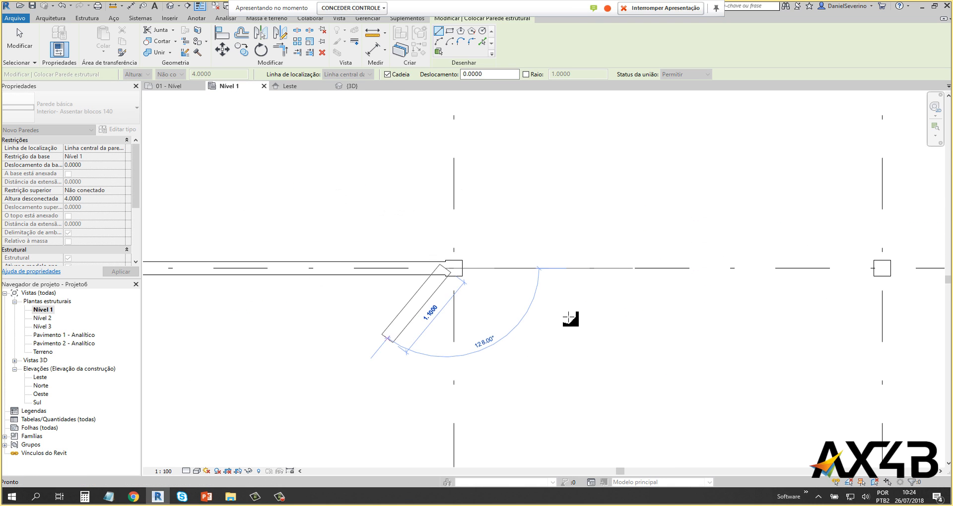
key(Escape)
click(463, 268)
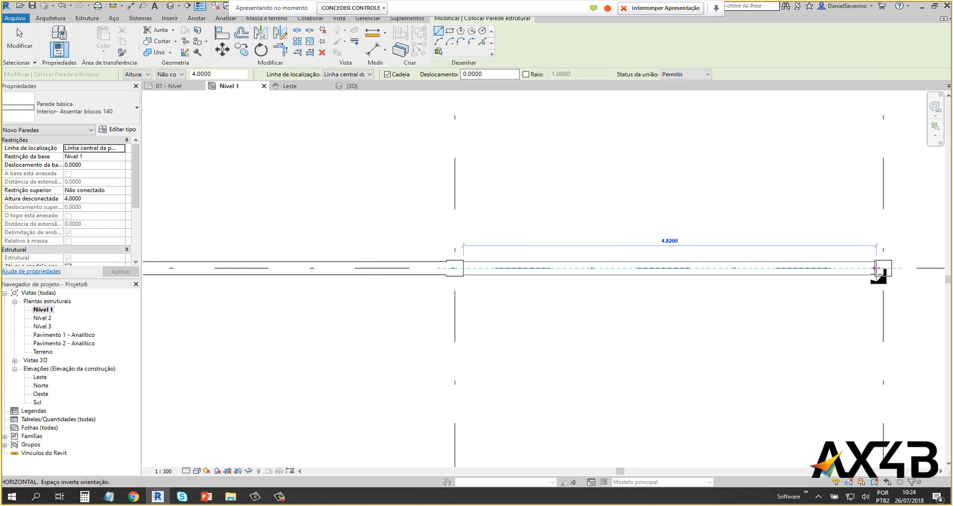
key(Escape)
Step: Draw a 4.8 m block wall along grid A from the column at grid 3 to the column at grid 4
scroll(777, 343, down, 1)
middle_drag(777, 342, 307, 341)
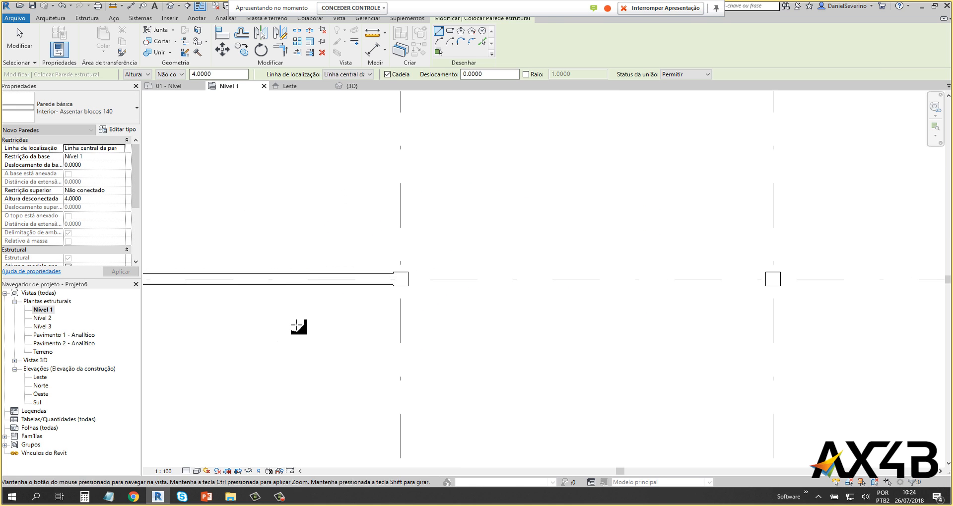
click(408, 279)
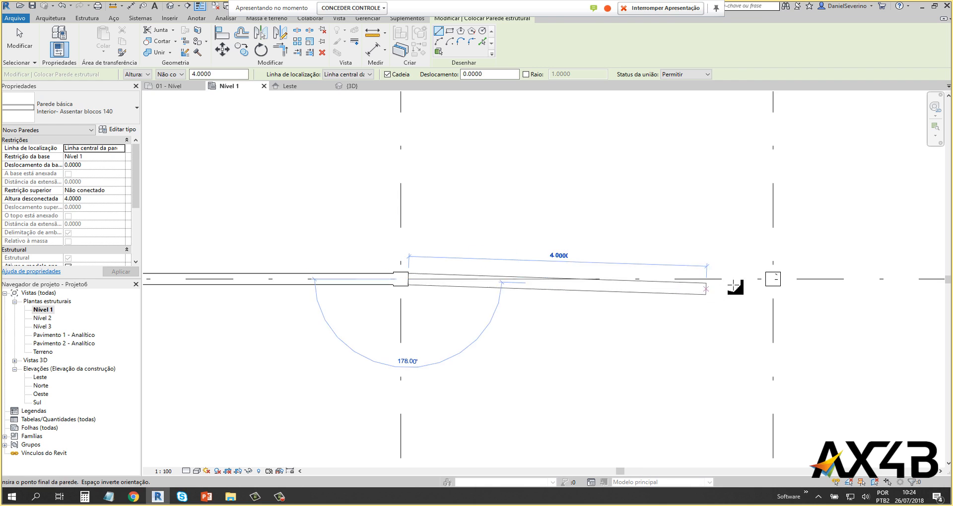
click(765, 279)
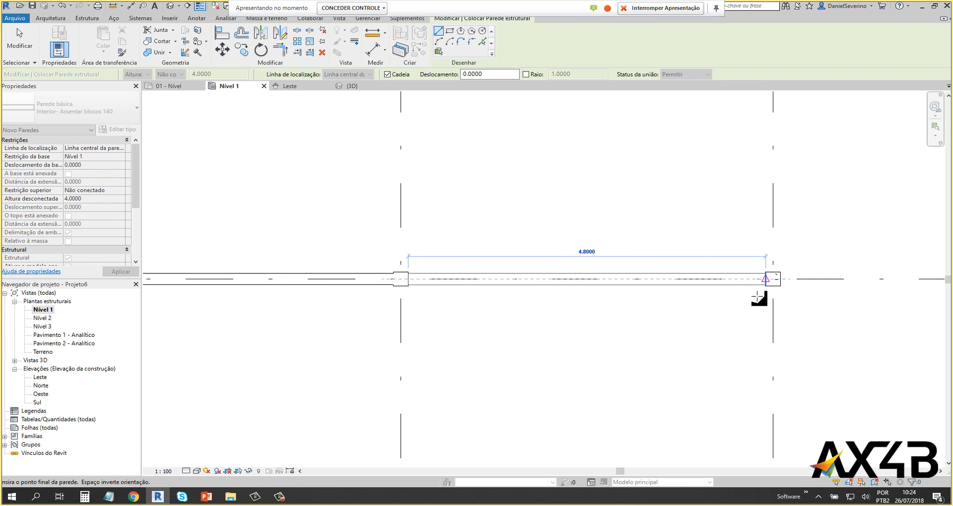
key(Escape)
key(Escape)
Step: Draw a block wall along grid 4 from the column at grid A to the column at grid B
click(772, 286)
scroll(772, 286, down, 2)
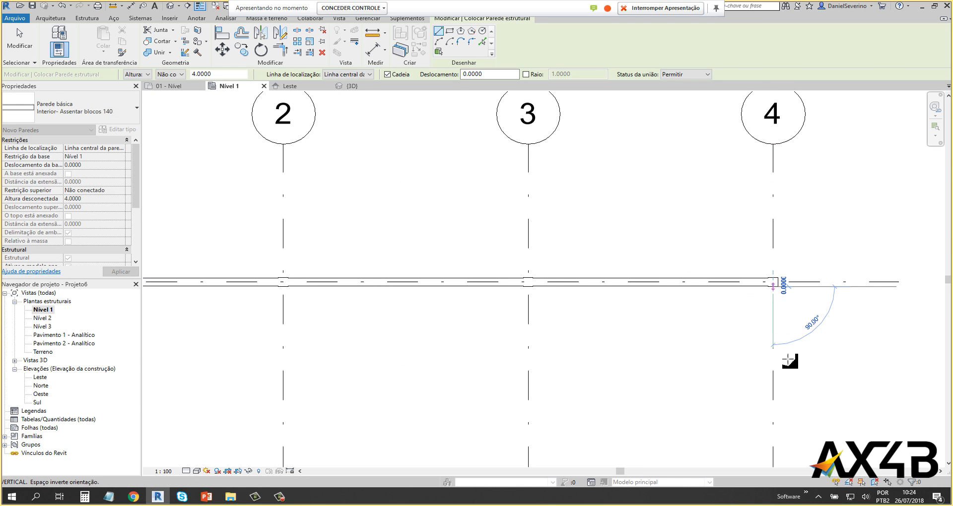
middle_drag(801, 396, 804, 214)
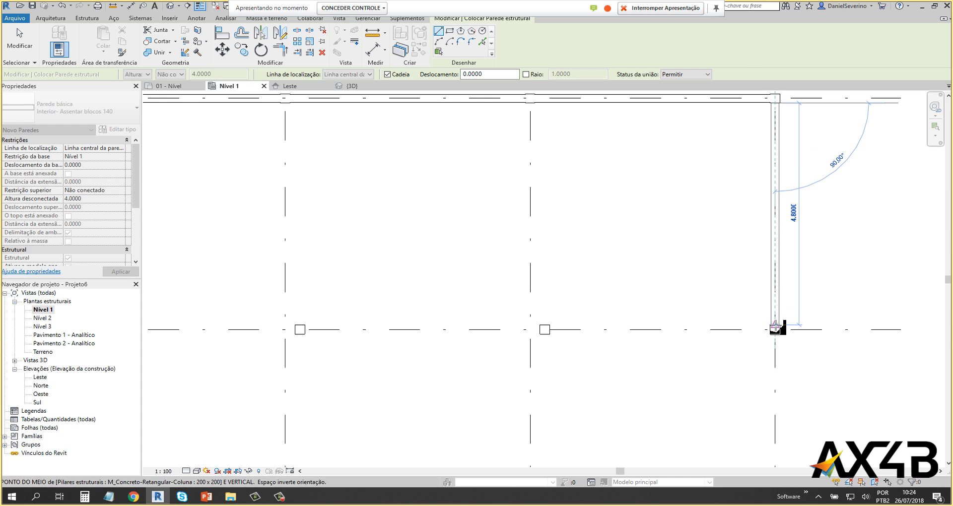
click(775, 329)
key(Escape)
key(Escape)
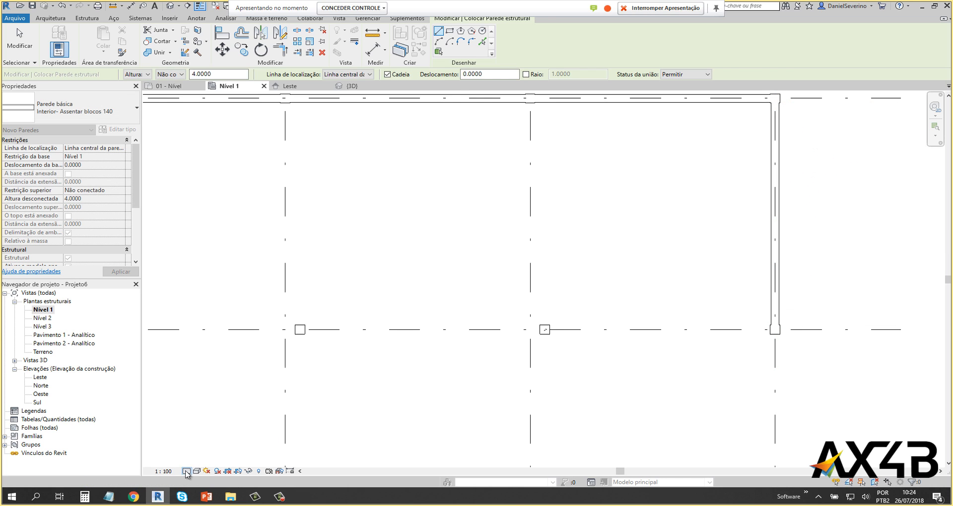
Step: Set the Nível 1 plan's detail level to Alto and view the wall layers along grid A
click(187, 471)
click(198, 461)
middle_drag(437, 280, 577, 403)
scroll(165, 231, up, 1)
scroll(166, 231, up, 1)
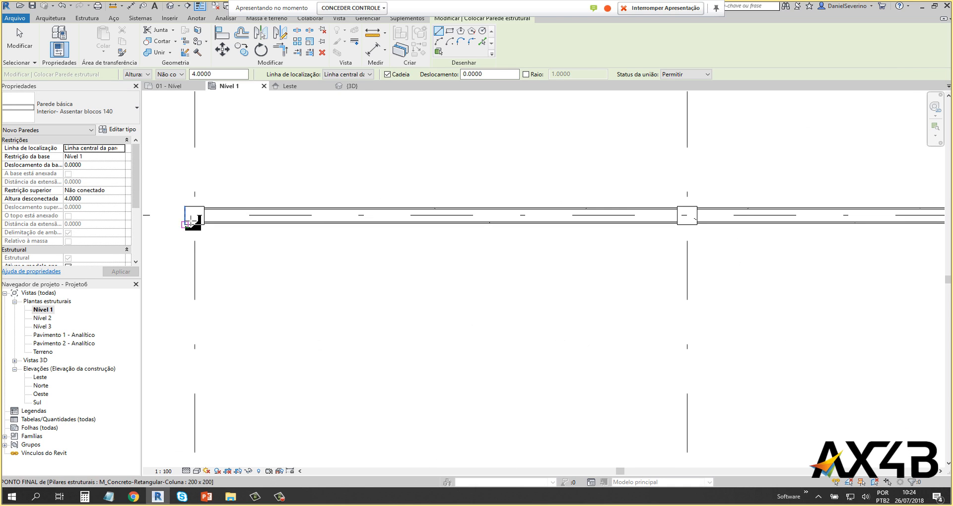
Step: Try the Sombreado and Realista visual styles in the plan, restore Linha oculta and end wall placement
click(197, 471)
click(219, 433)
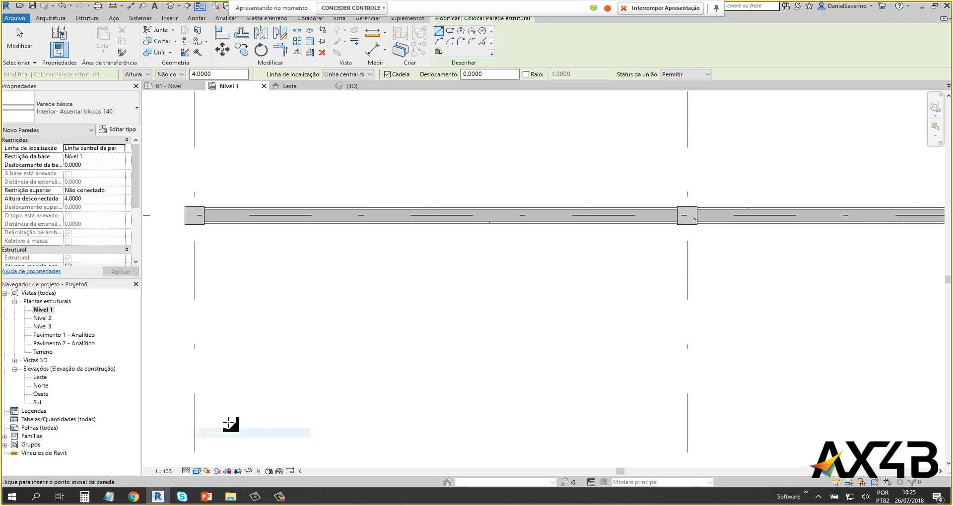
click(197, 471)
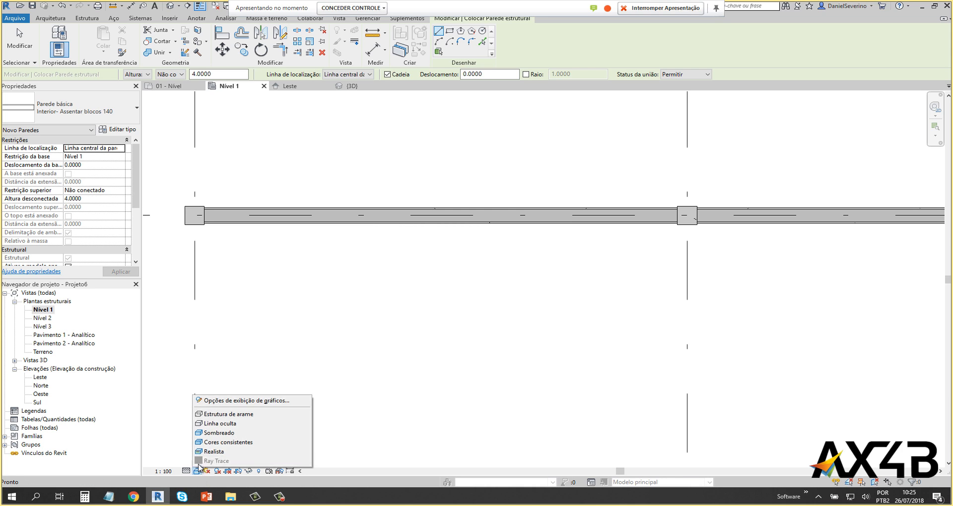
click(213, 452)
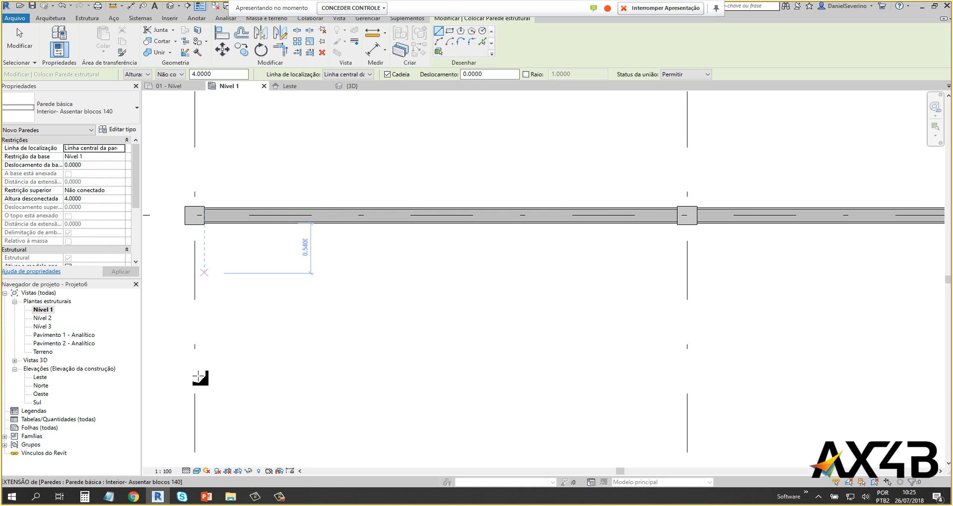
click(197, 471)
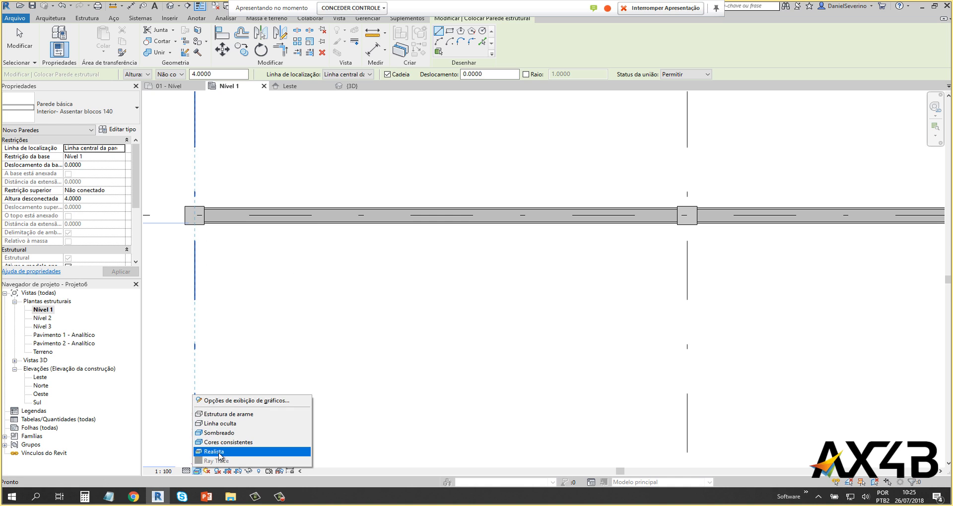
click(240, 423)
key(Escape)
key(Escape)
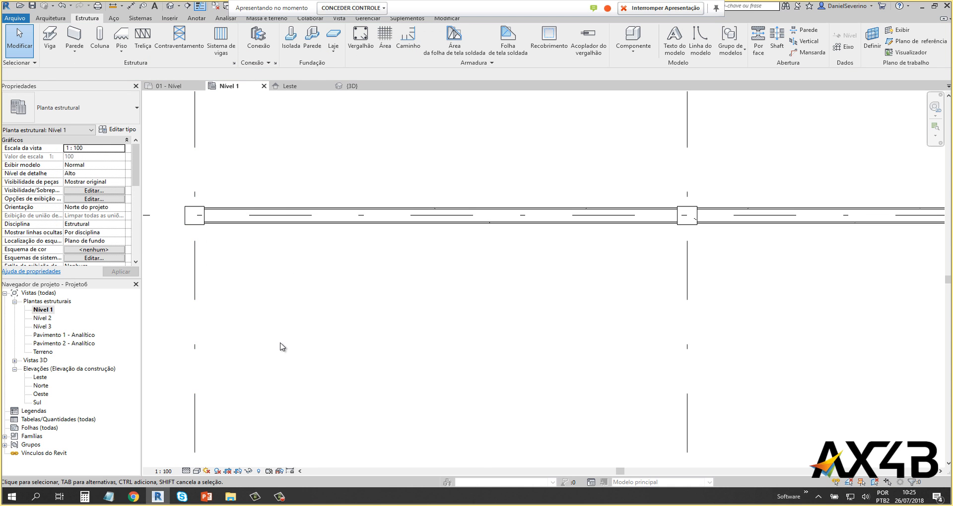
Step: Show the walls and columns from another angle in the 3D view with the Linha oculta visual style
scroll(286, 339, down, 3)
middle_drag(286, 339, 286, 258)
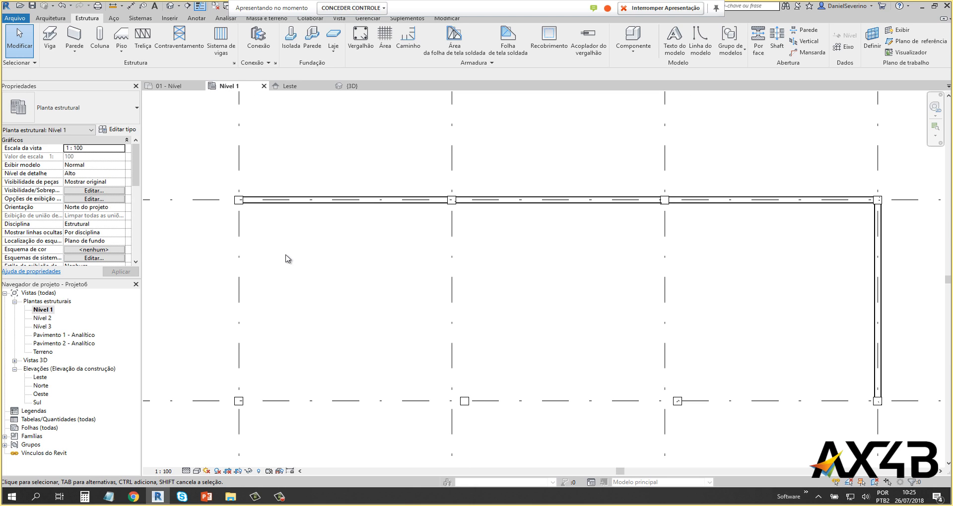
click(171, 6)
shift+middle_drag(287, 270, 486, 263)
click(197, 470)
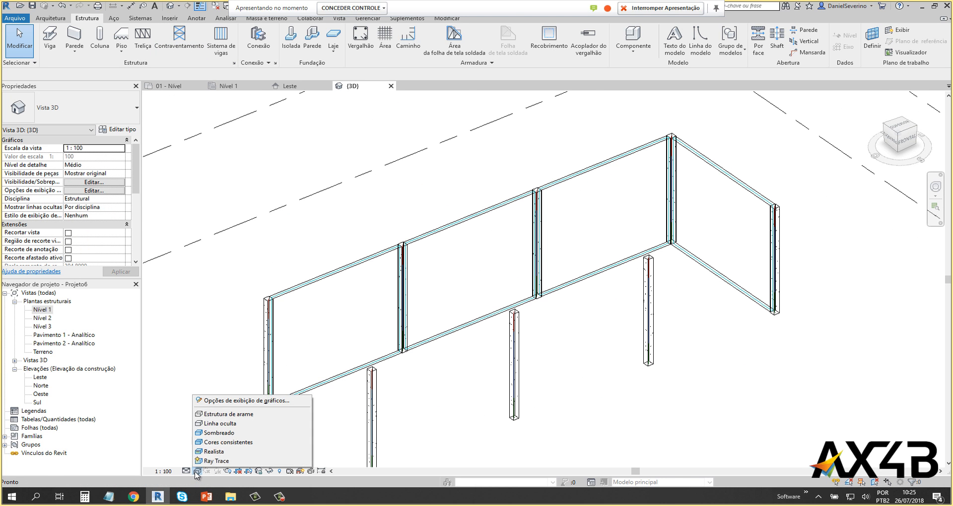
click(222, 424)
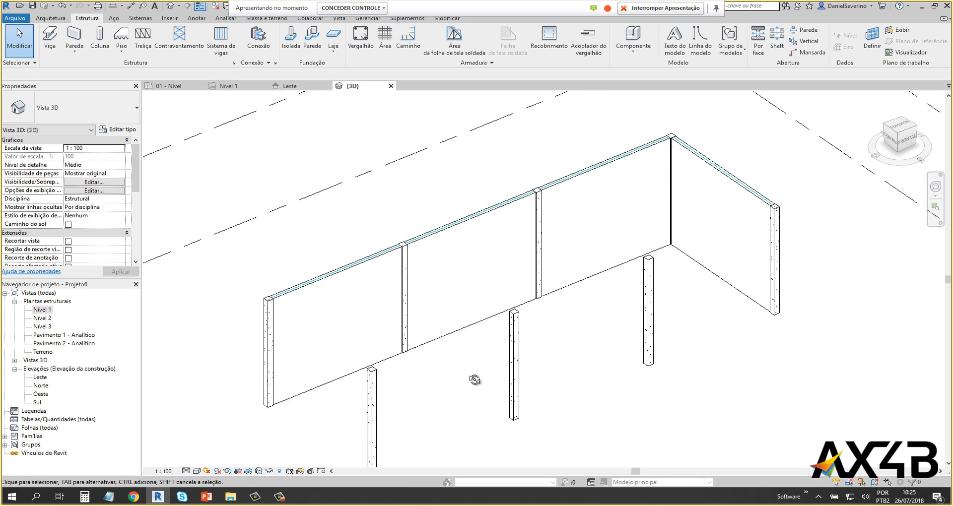
Step: In the Nível 1 structural plan, start an isolated foundation and duplicate its M_Sapata-Retangular type as 600 x 600 x 400
shift+middle_drag(474, 380, 461, 367)
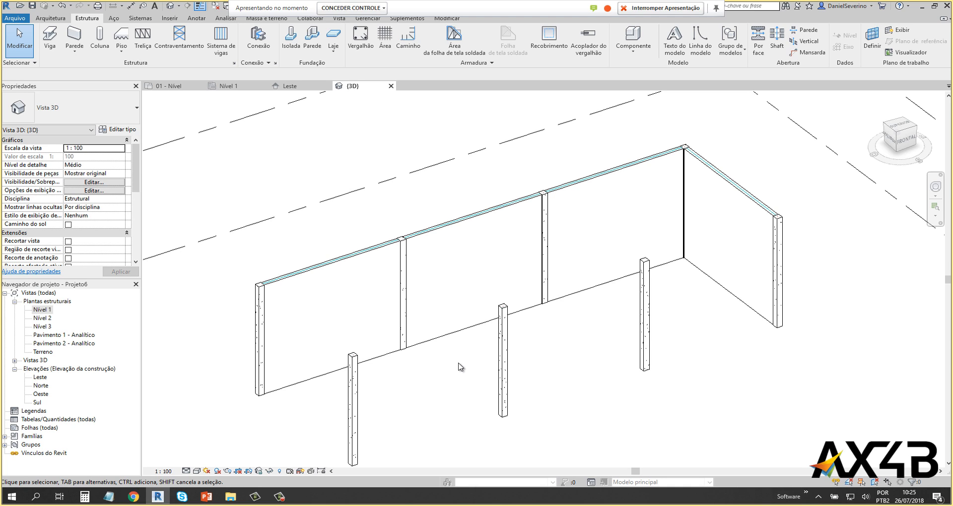
double_click(47, 311)
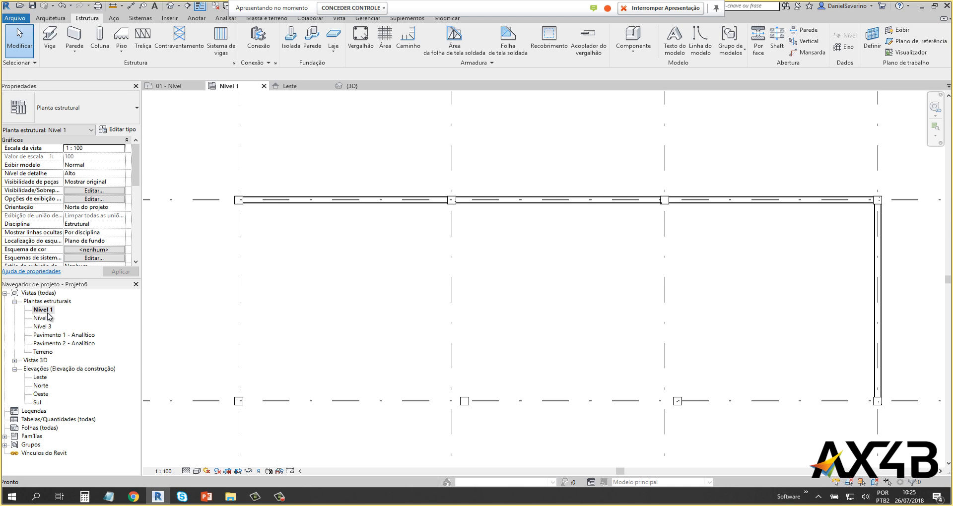
click(299, 40)
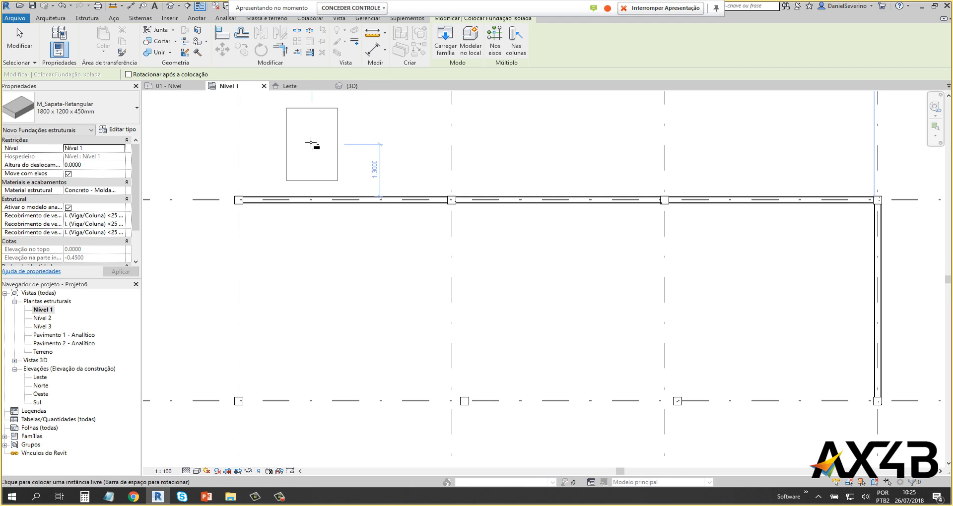
click(117, 121)
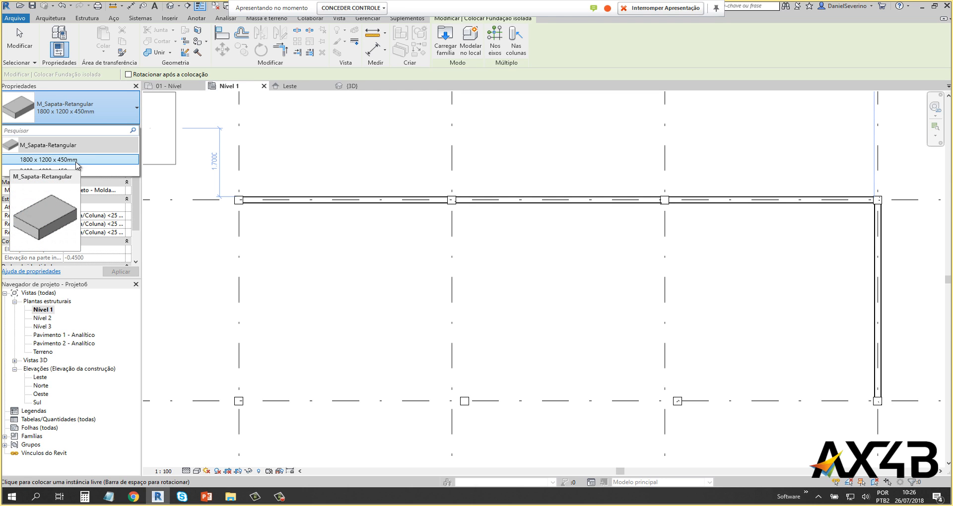
click(101, 111)
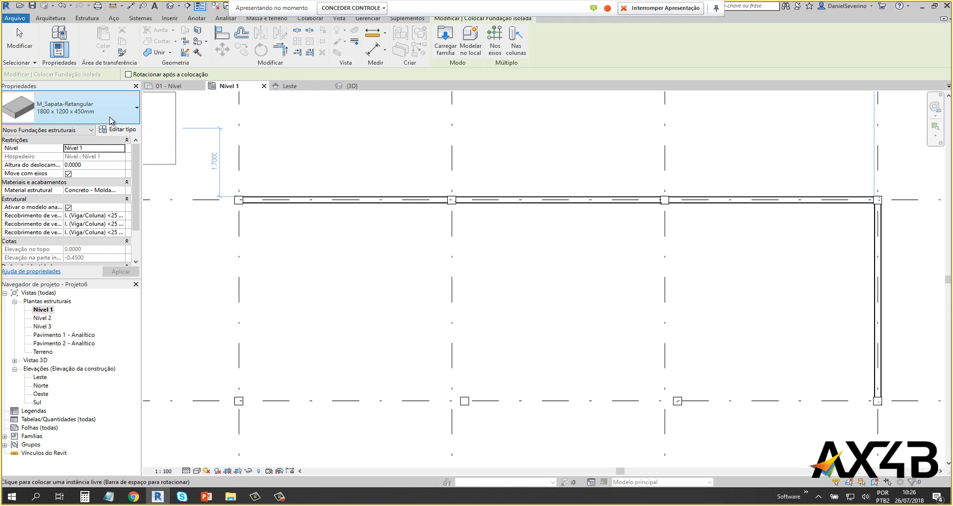
click(118, 130)
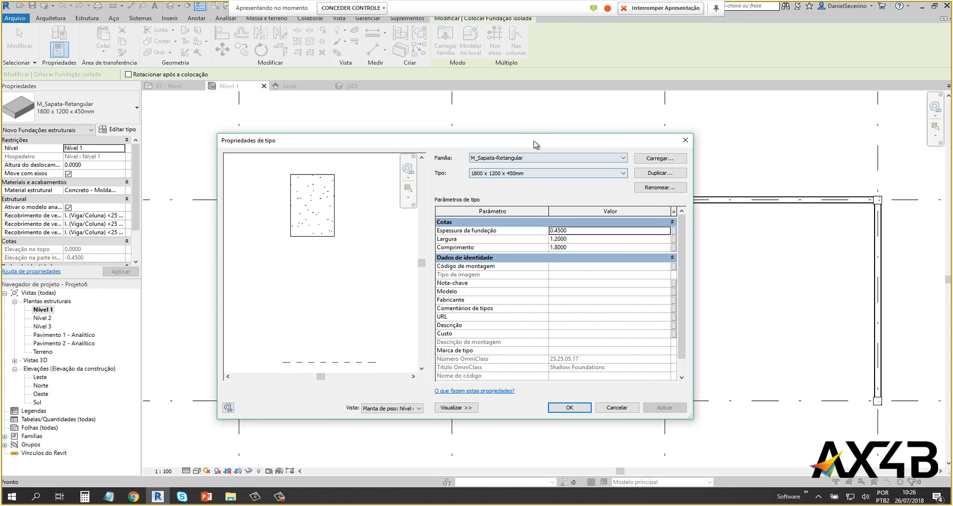
drag(534, 141, 496, 116)
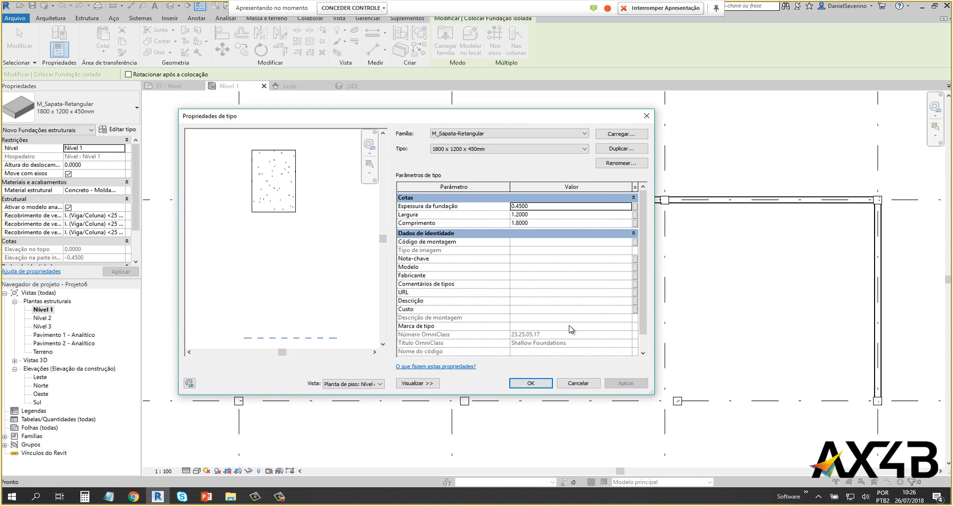
click(621, 149)
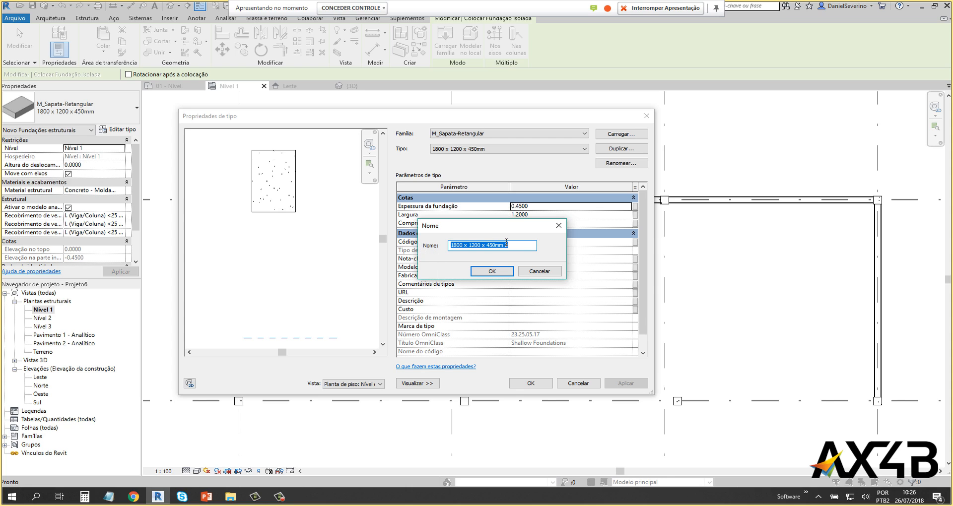
text(60)
click(491, 271)
Step: Set the new footing type's foundation thickness to 0.4, width to 0.6 and length to 0.6, and accept the type properties
click(532, 206)
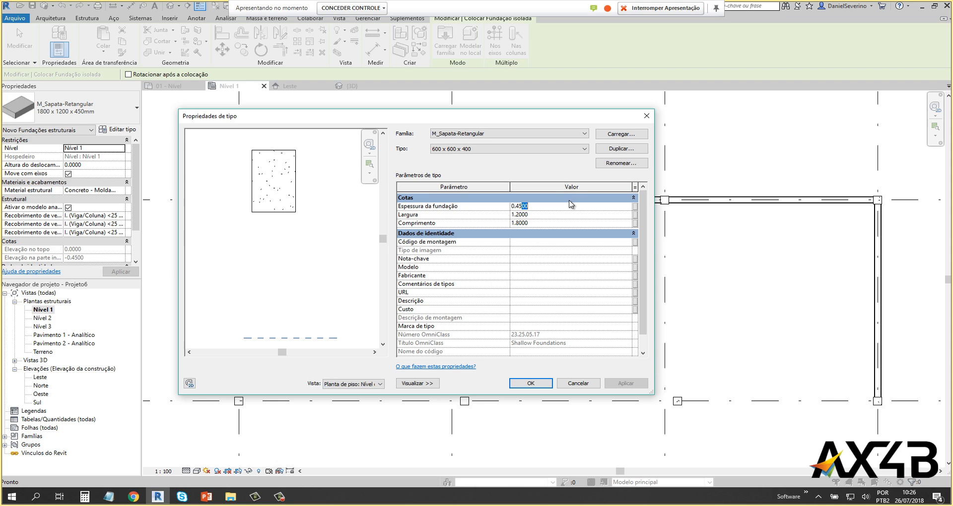
click(553, 215)
text(0.6)
click(539, 224)
text(0.6)
click(530, 383)
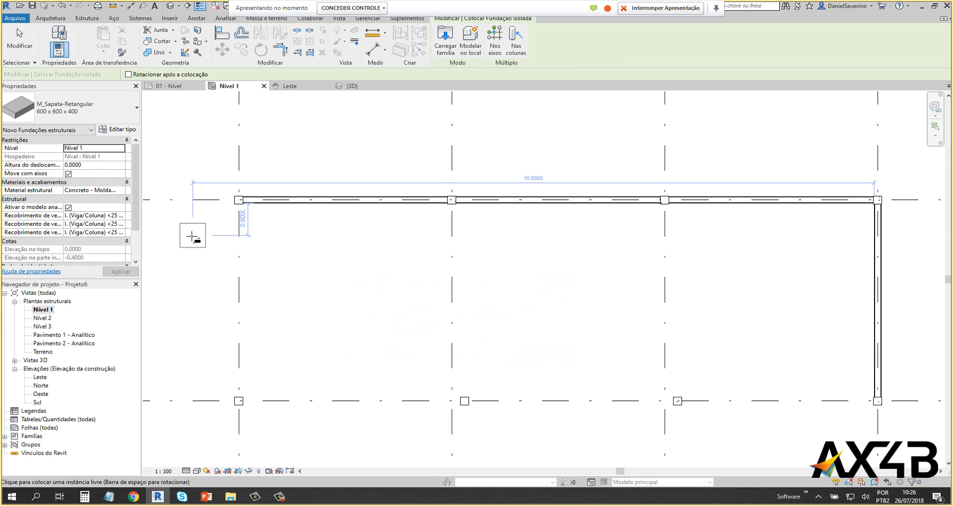
Step: Place 600 x 600 x 400 footings under the four columns along grid A, at grids 1 to 4
scroll(192, 237, up, 4)
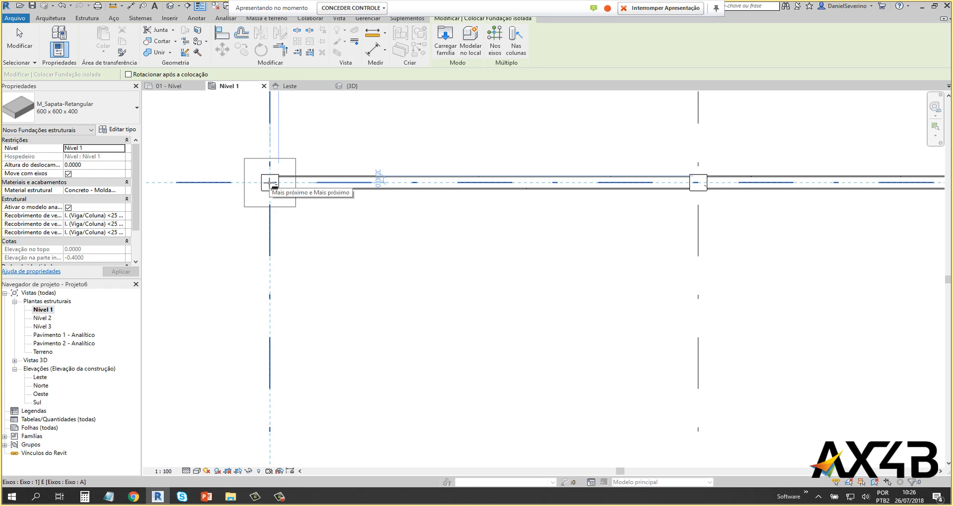
click(270, 183)
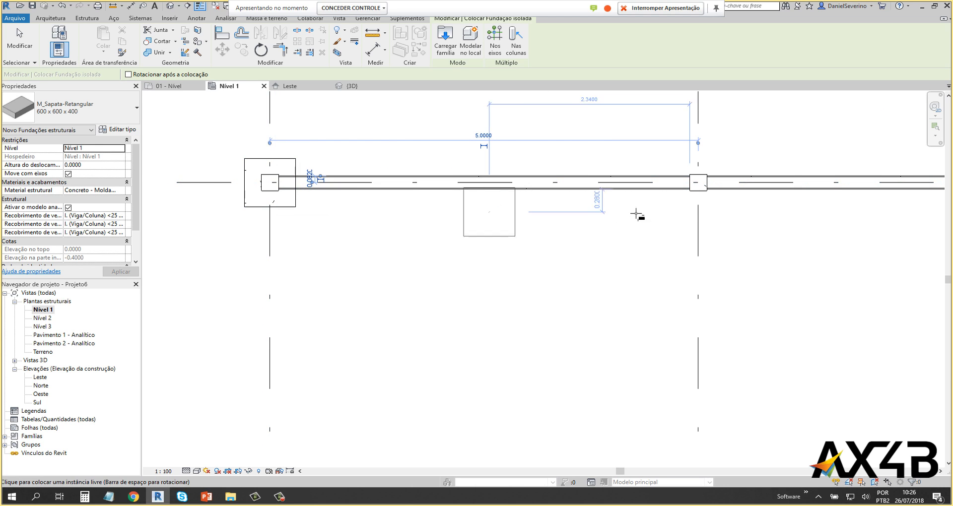
click(699, 182)
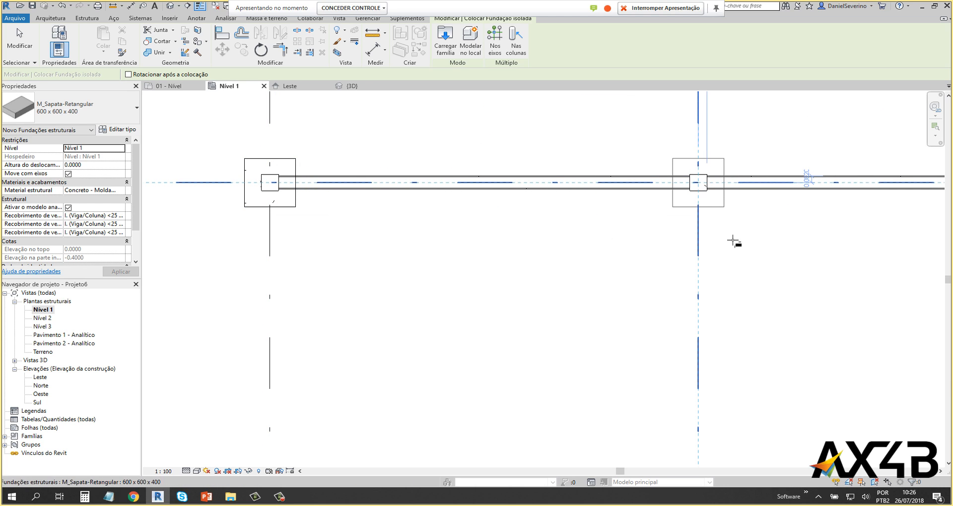
middle_drag(762, 257, 267, 344)
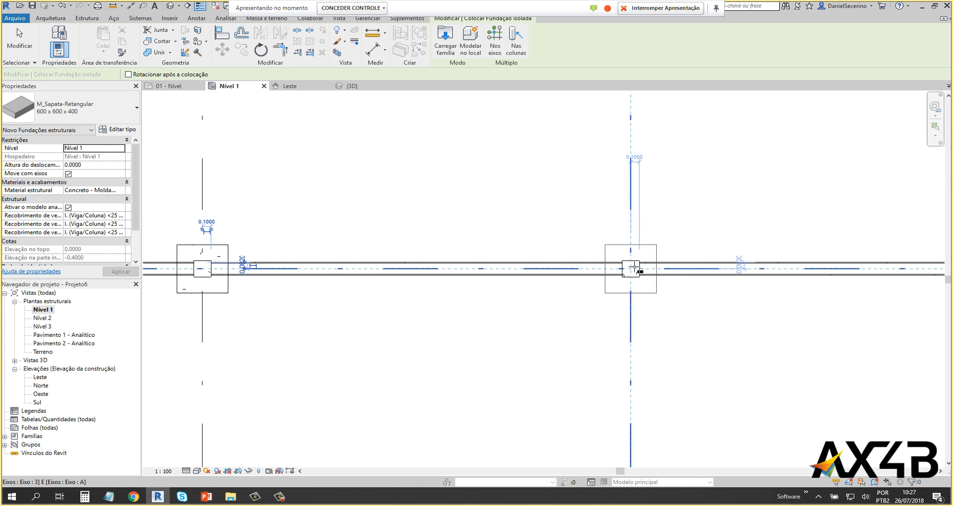
click(631, 269)
scroll(631, 269, down, 2)
middle_drag(744, 284, 524, 286)
click(686, 276)
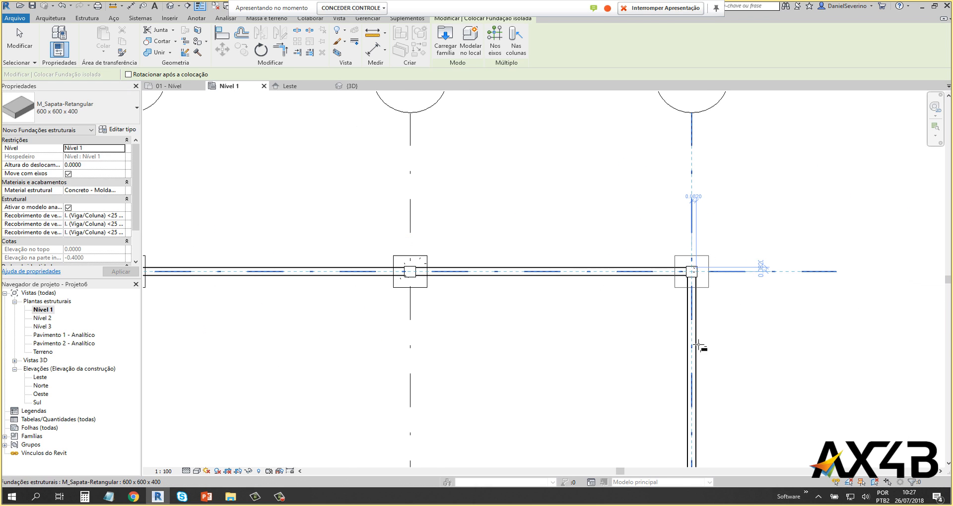
middle_drag(701, 346, 738, 208)
key(Escape)
key(Escape)
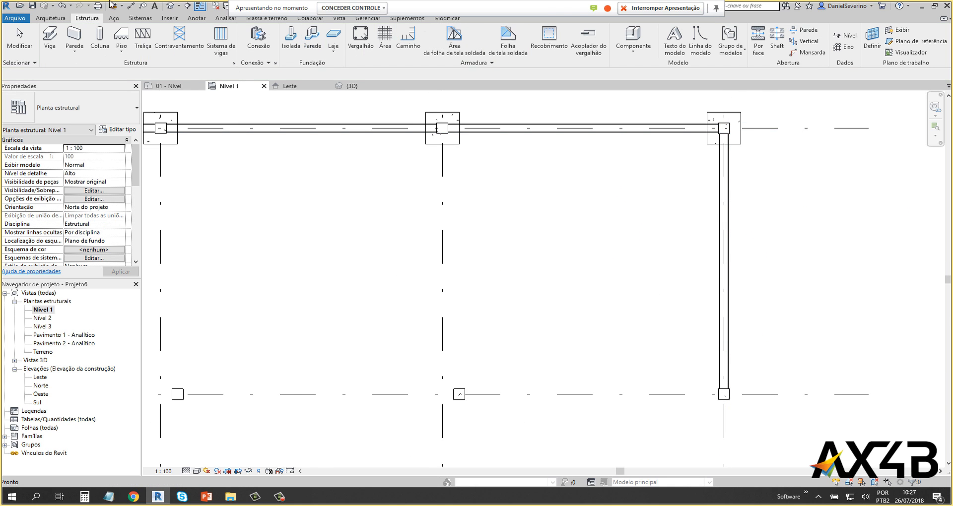
Step: Examine the isolated footings beneath the columns from several angles in the 3D view
click(170, 7)
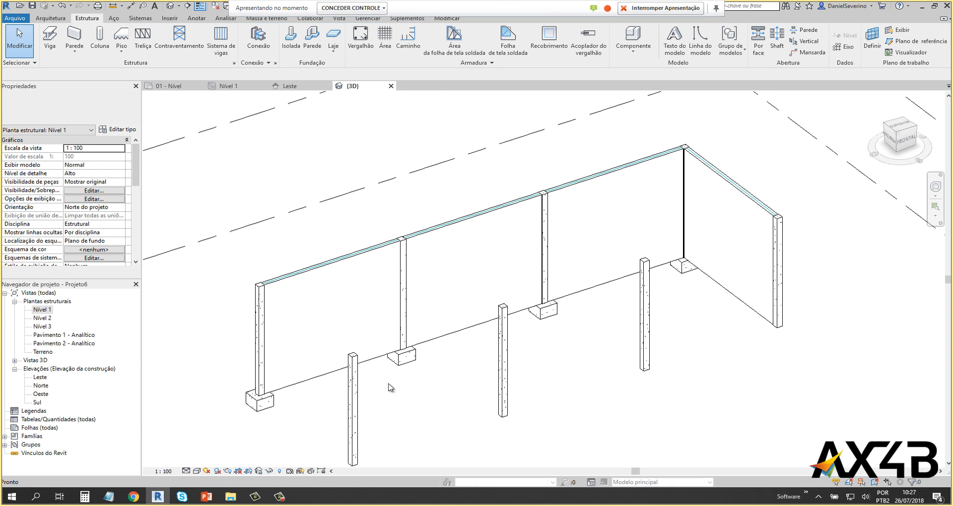
shift+middle_drag(402, 389, 240, 400)
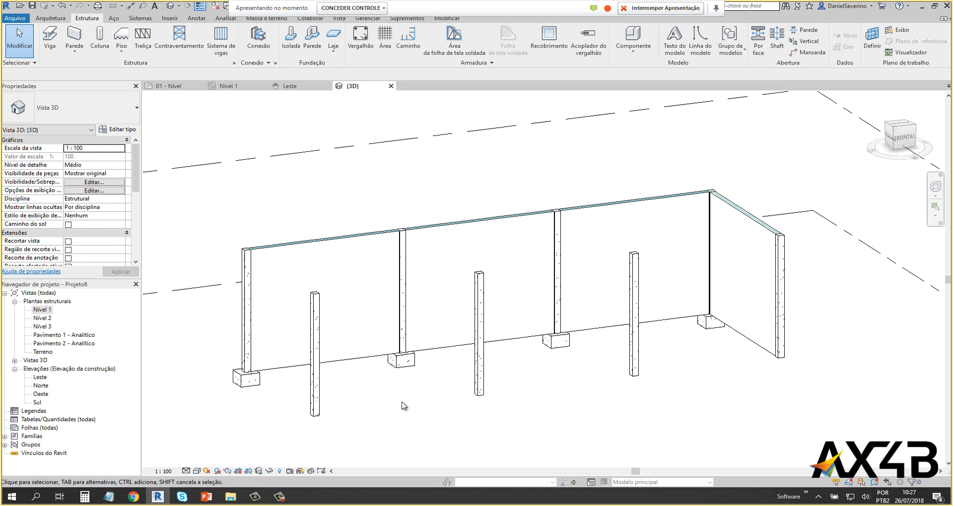
shift+middle_drag(399, 392, 426, 397)
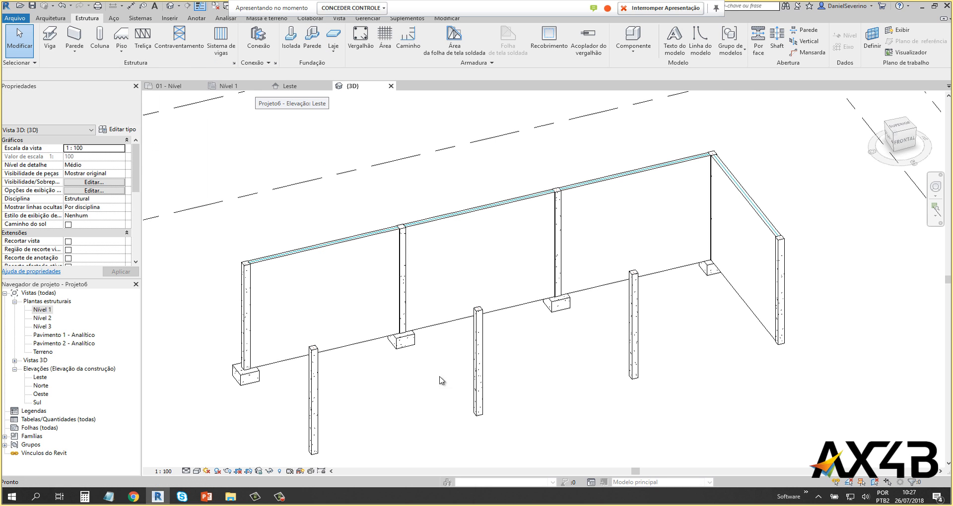
shift+middle_drag(485, 374, 506, 270)
shift+middle_drag(506, 270, 535, 312)
middle_drag(535, 313, 547, 348)
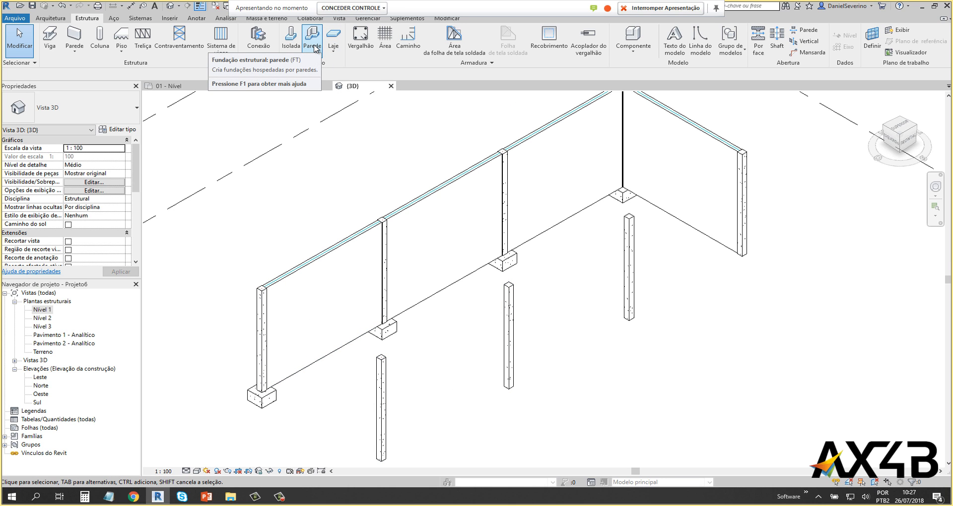
Step: Try a Sapata de retenção - 600 x 300 x 300 wall foundation under the grid A wall between grids 1 and 2, and delete it
click(313, 47)
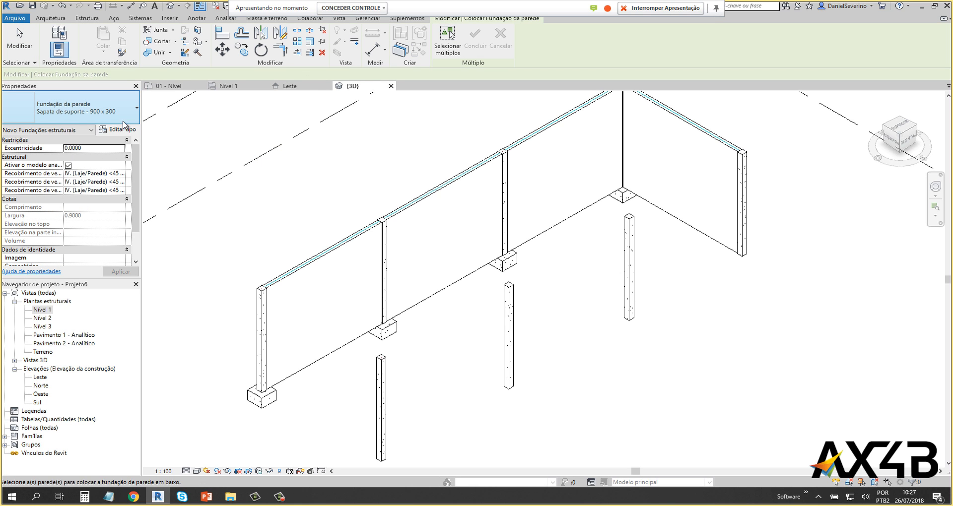
click(75, 115)
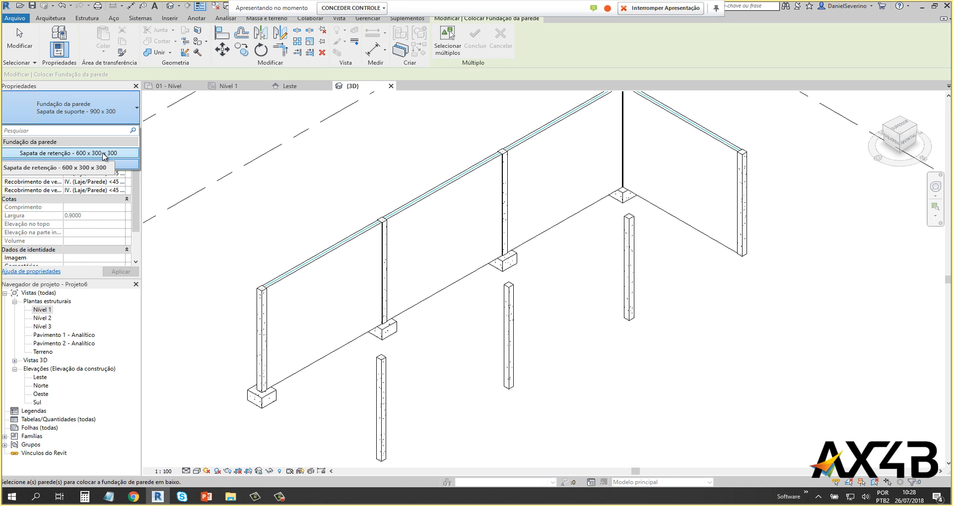
click(103, 157)
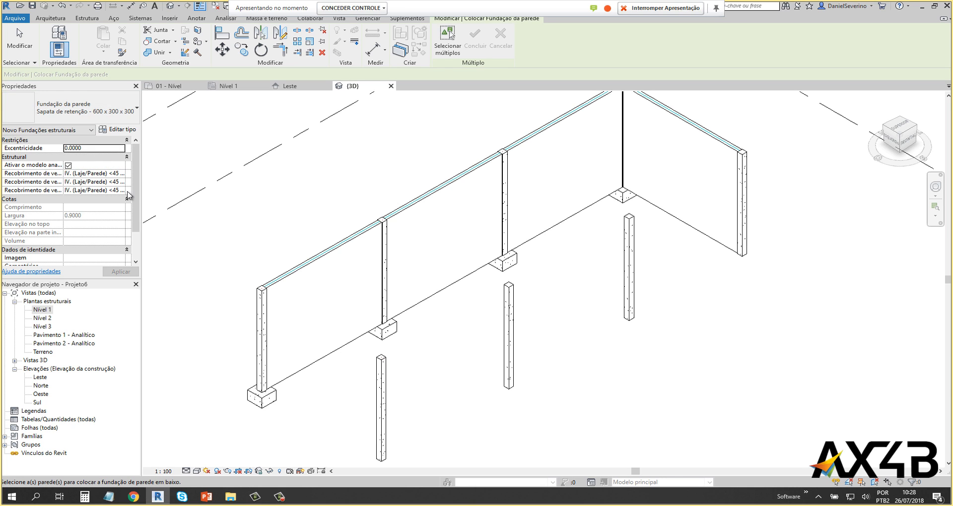
click(317, 365)
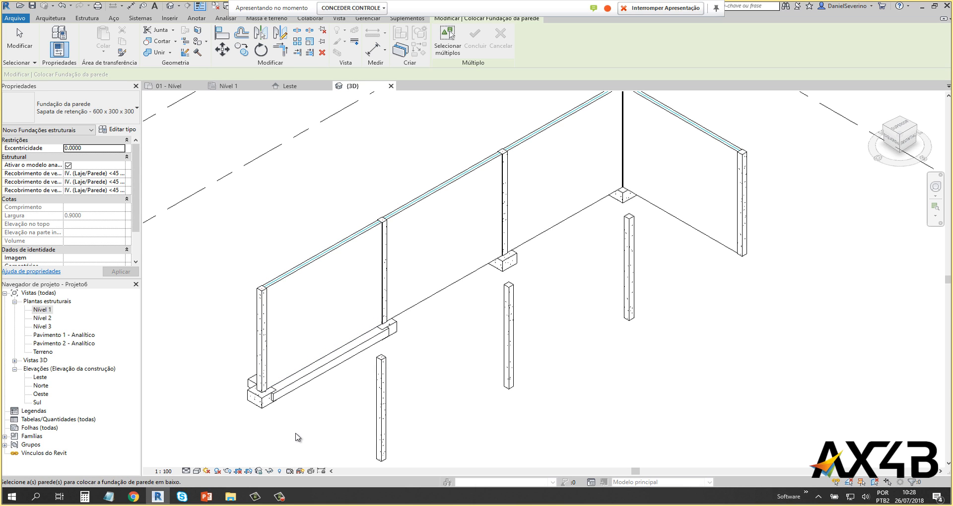
key(Escape)
key(Escape)
scroll(296, 436, up, 4)
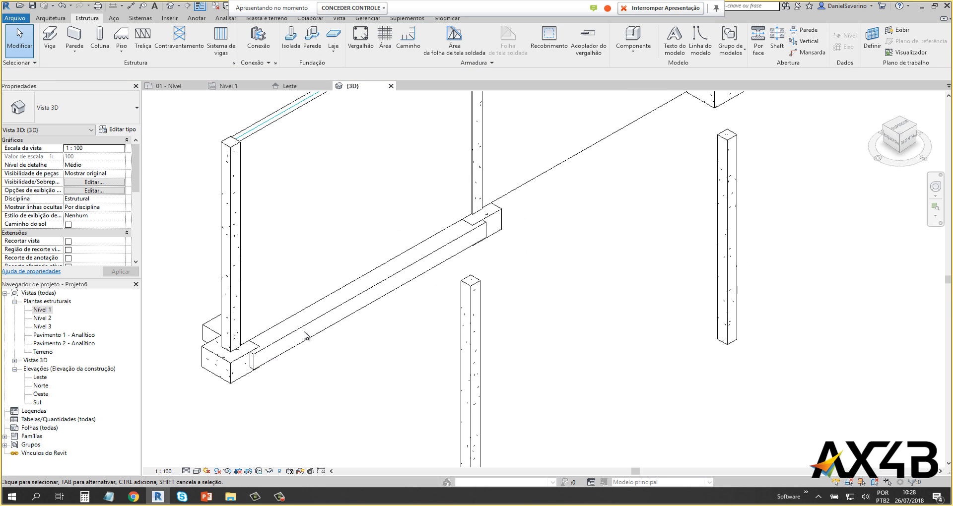
click(307, 331)
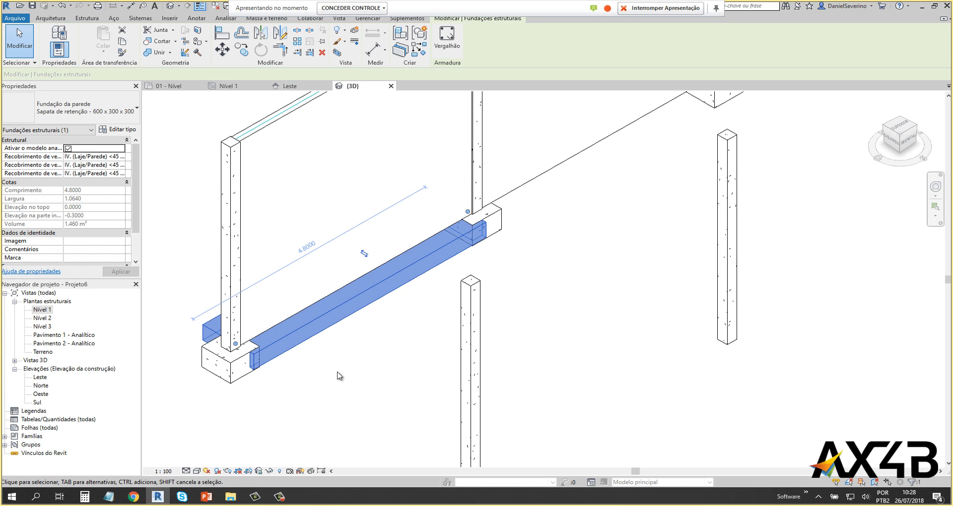
key(Delete)
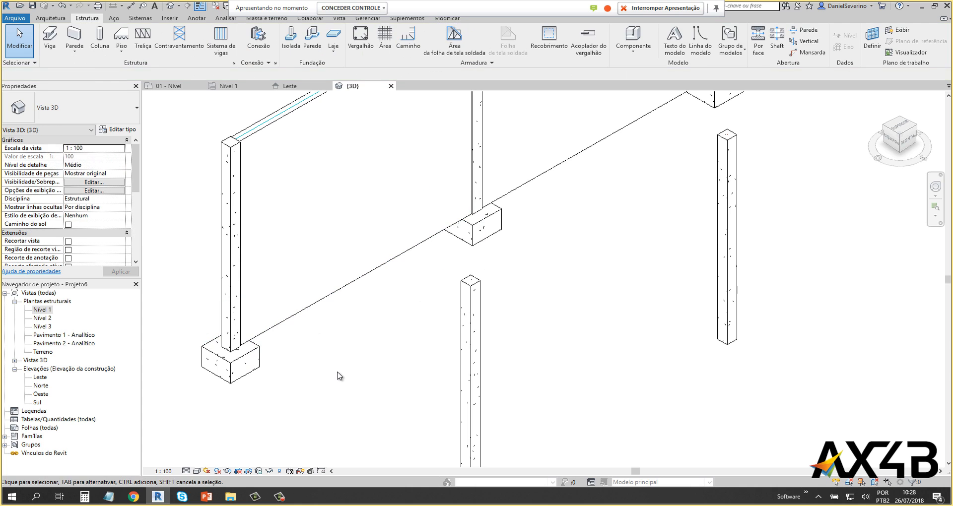
Step: Duplicate the Sapata de suporte - 900 x 300 wall foundation type as Sapata de suporte - 300 x 300 and set its width to 0.3
click(314, 46)
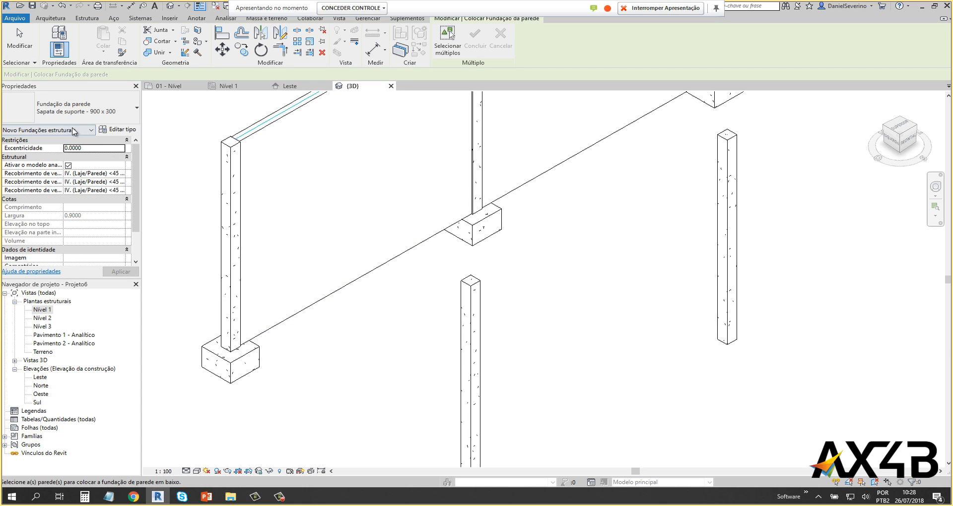
click(125, 130)
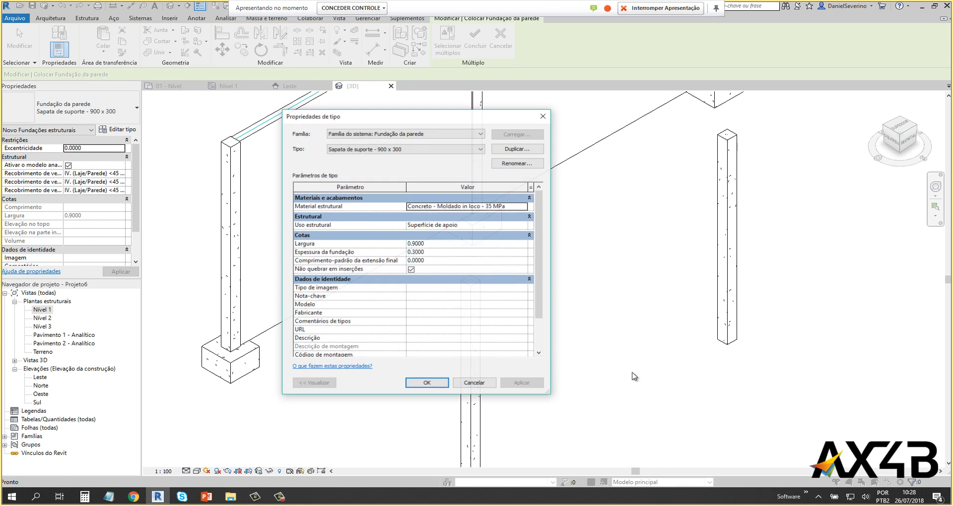
click(532, 153)
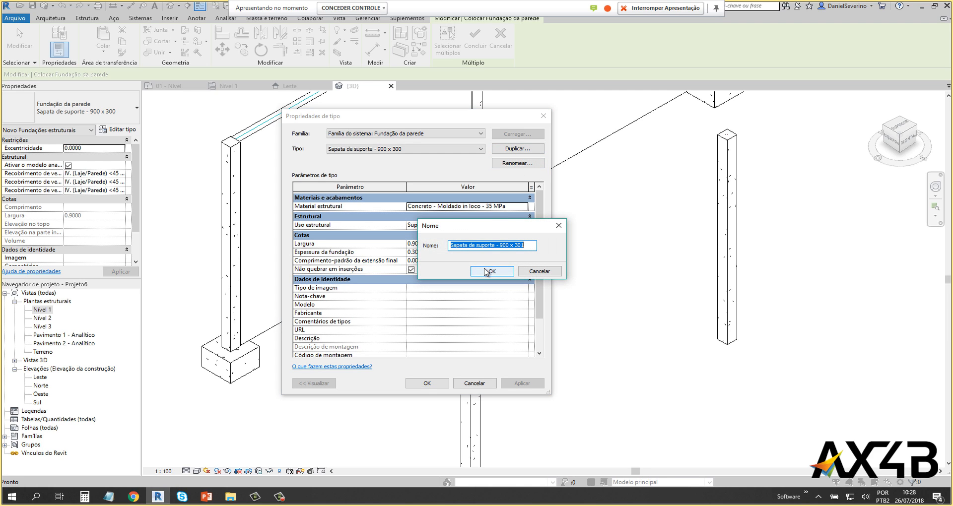
drag(499, 245, 600, 237)
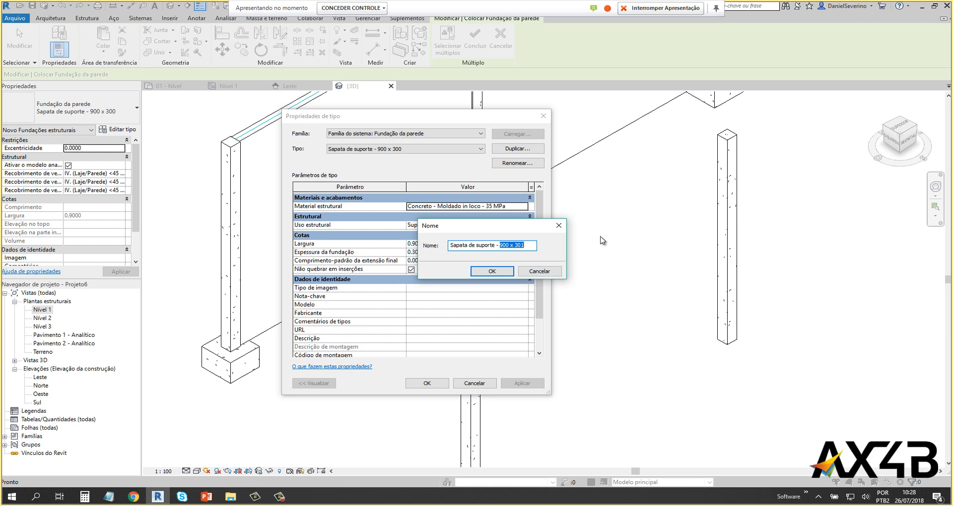
text(30)
click(492, 271)
click(433, 245)
double_click(413, 244)
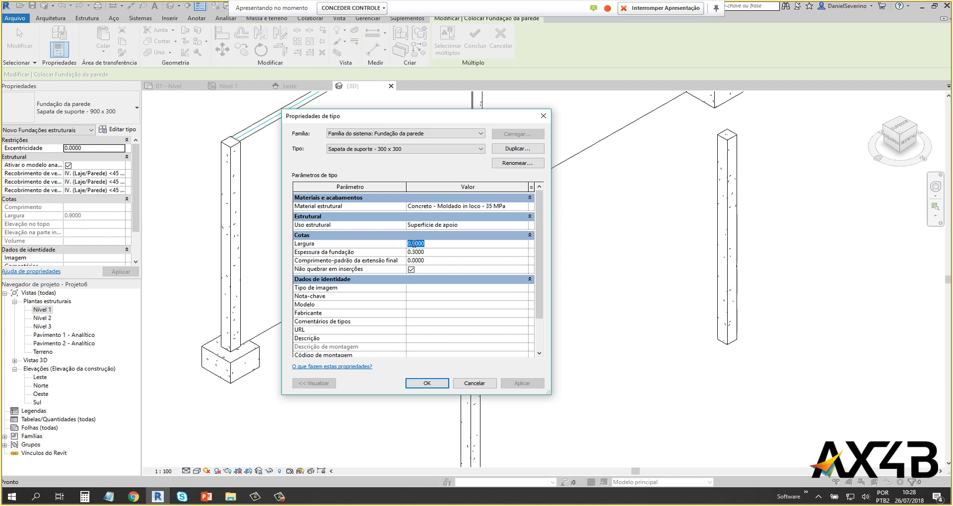
text(3)
click(427, 383)
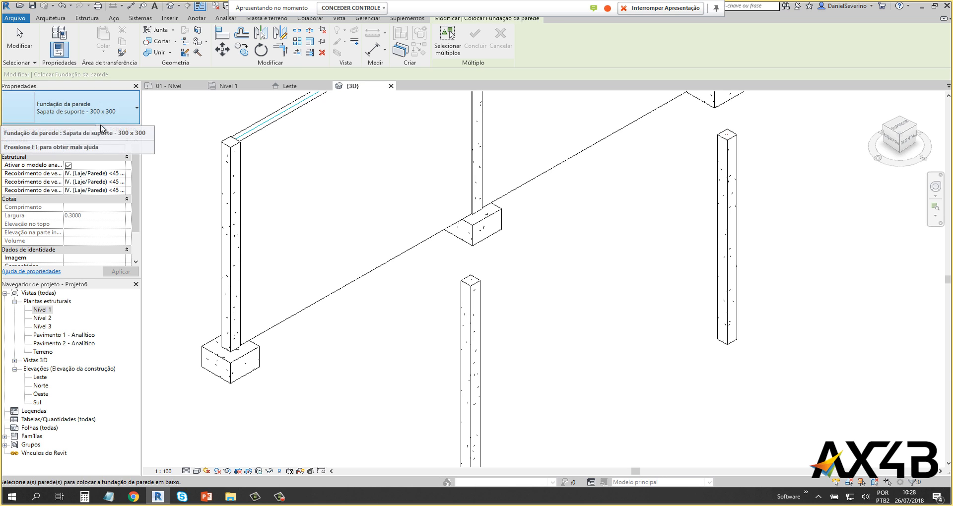
Step: Place Sapata de suporte - 300 x 300 wall foundations under the three grid A walls and the grid 4 wall
click(284, 322)
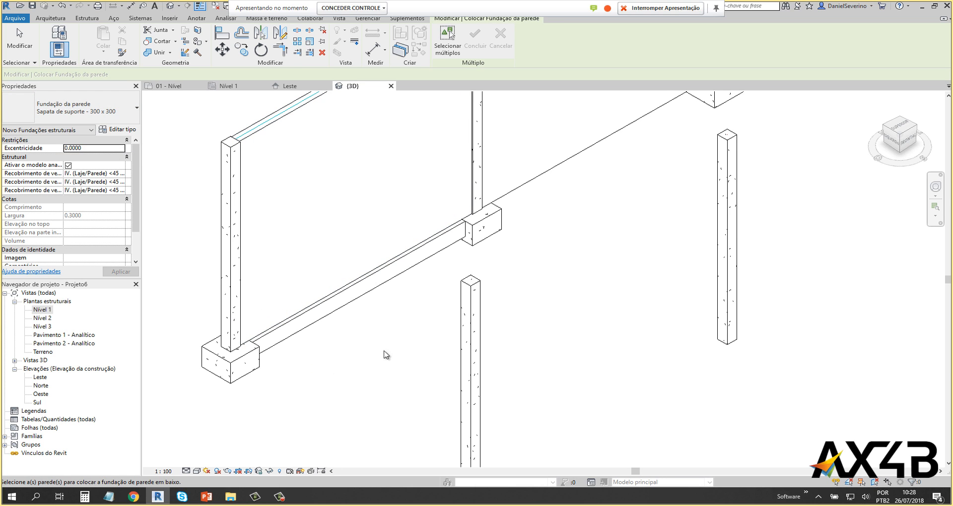
click(540, 191)
scroll(550, 278, down, 2)
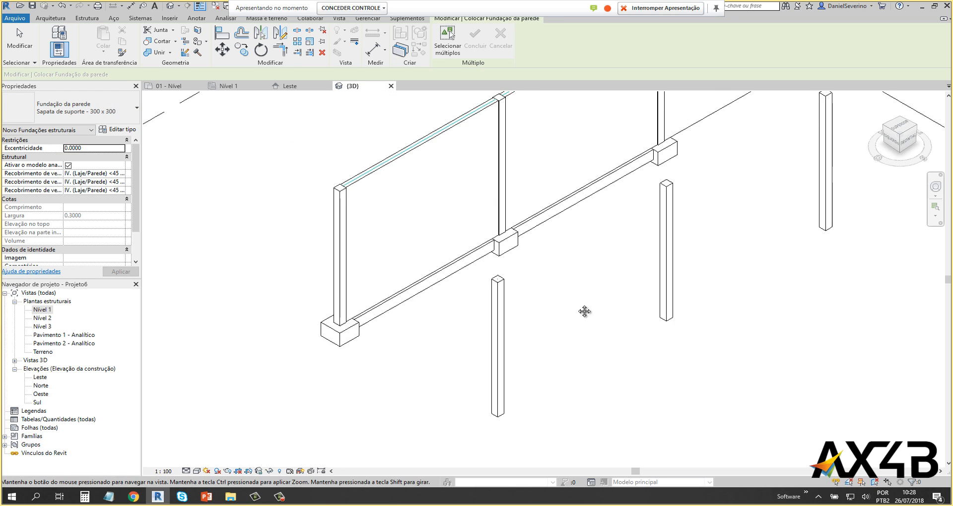
middle_drag(585, 311, 443, 422)
click(562, 231)
click(730, 201)
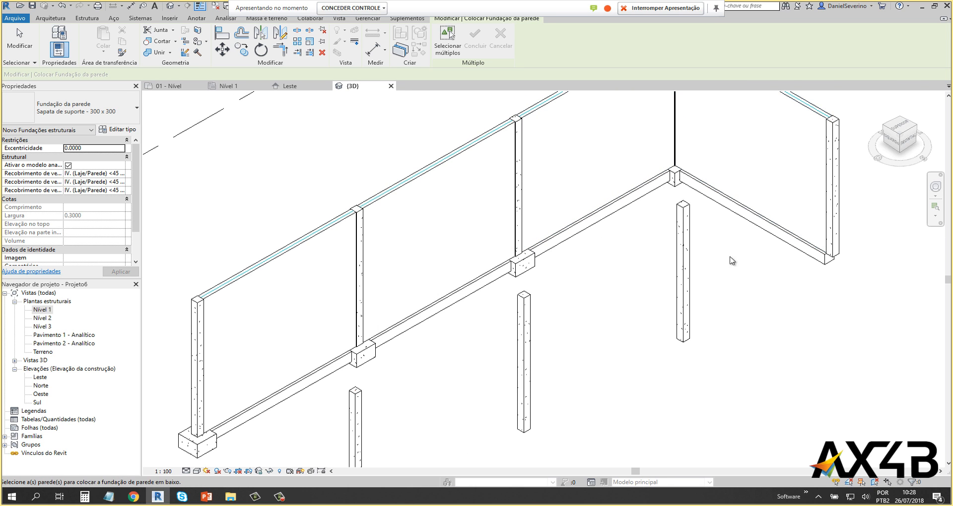
shift+middle_drag(542, 361, 526, 278)
key(Escape)
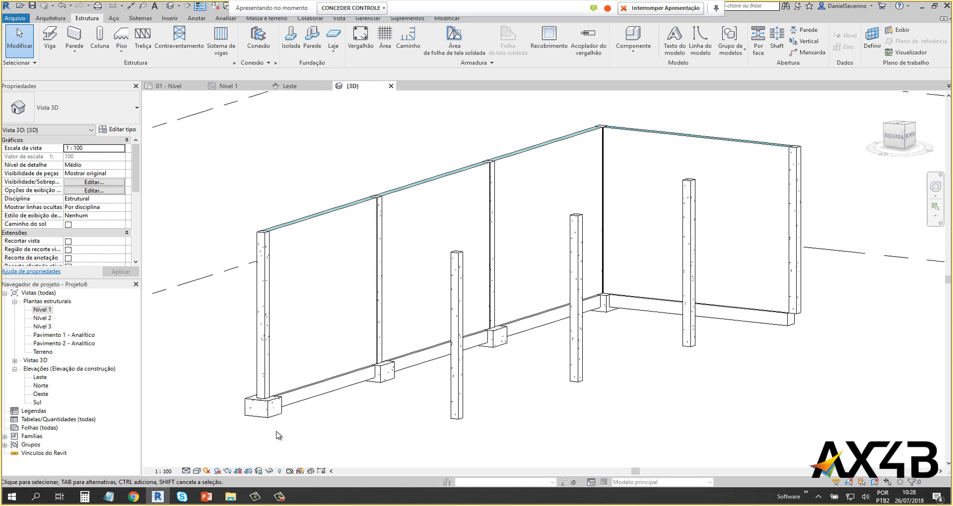
Step: Set the 3D view's visual style to Sombreado and examine the foundations from another angle
click(197, 471)
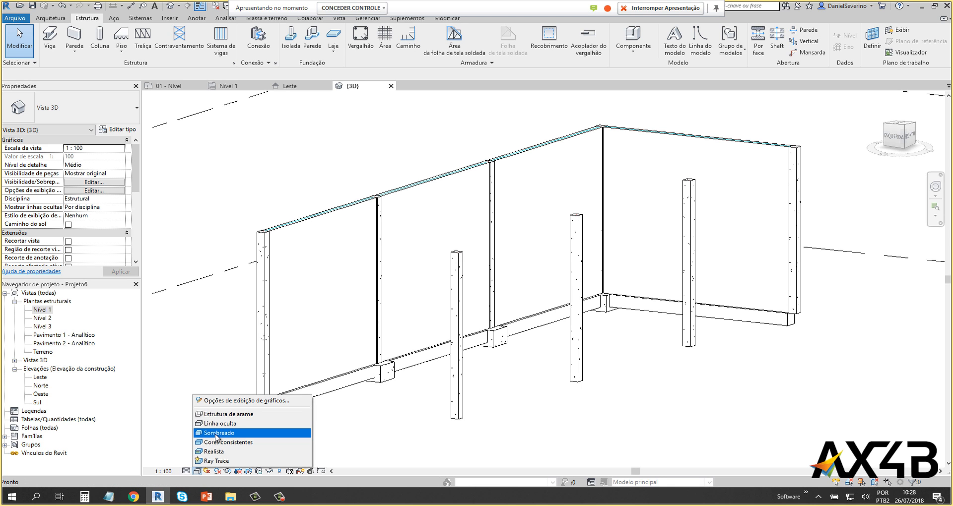
click(216, 437)
shift+middle_drag(532, 385, 511, 417)
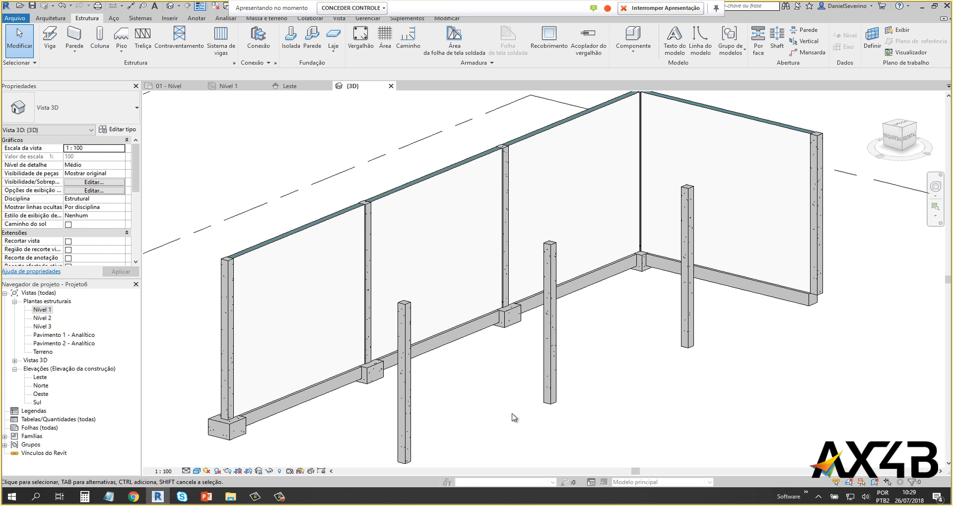
middle_drag(514, 417, 541, 400)
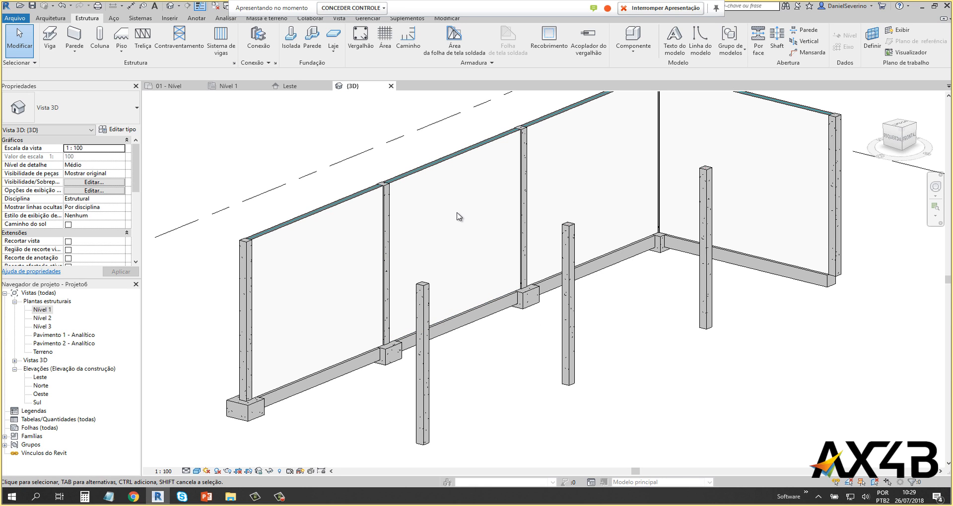
click(59, 19)
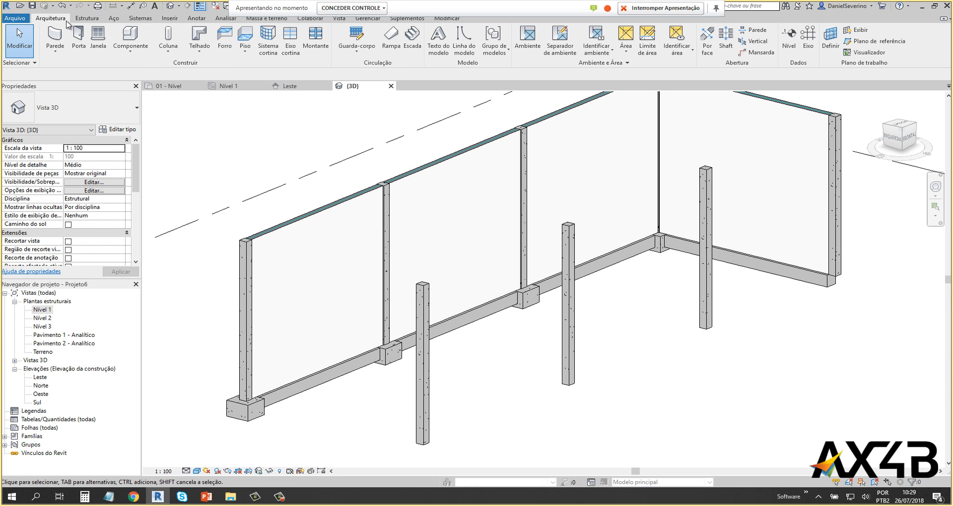
click(244, 53)
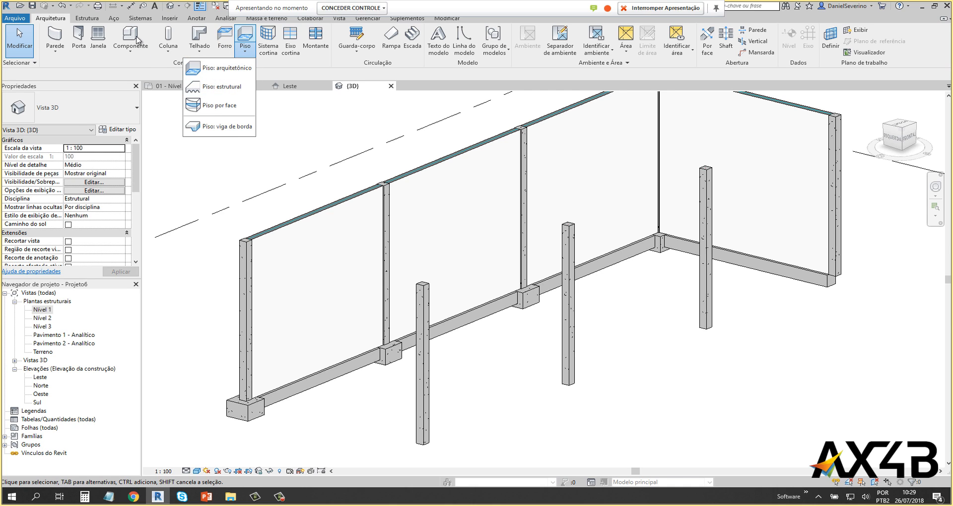
click(87, 20)
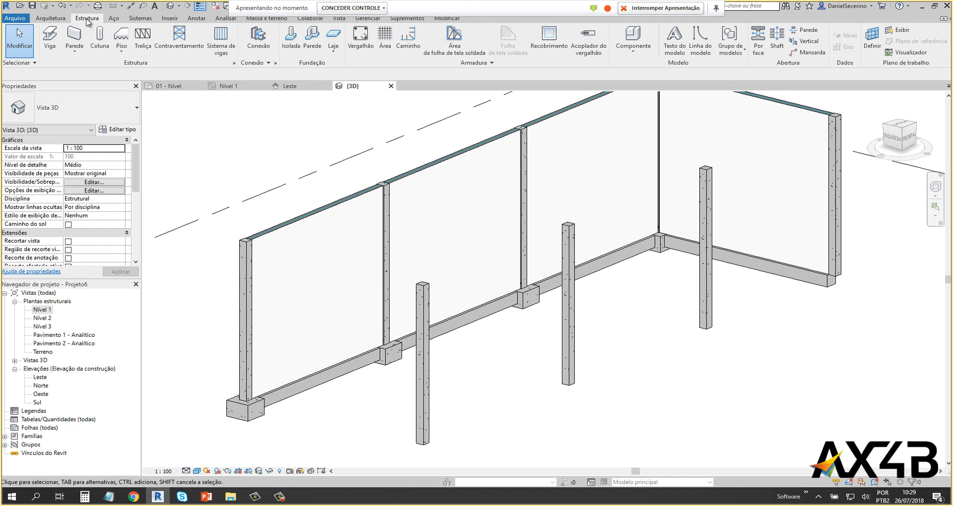
Step: Sketch a rectangular foundation slab boundary on the Nível 1 plan, from the A-1 footing's outer corner to the free end of the grid 4 wall
click(335, 52)
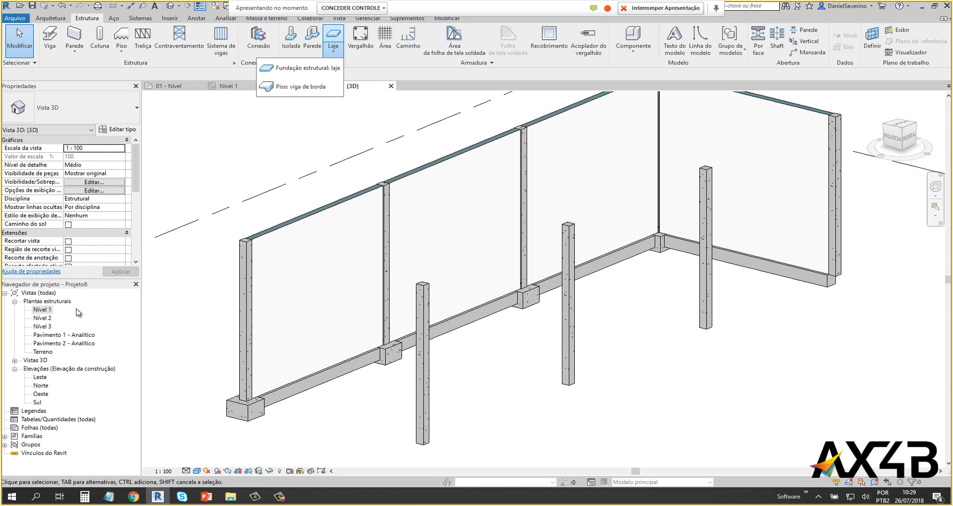
click(39, 312)
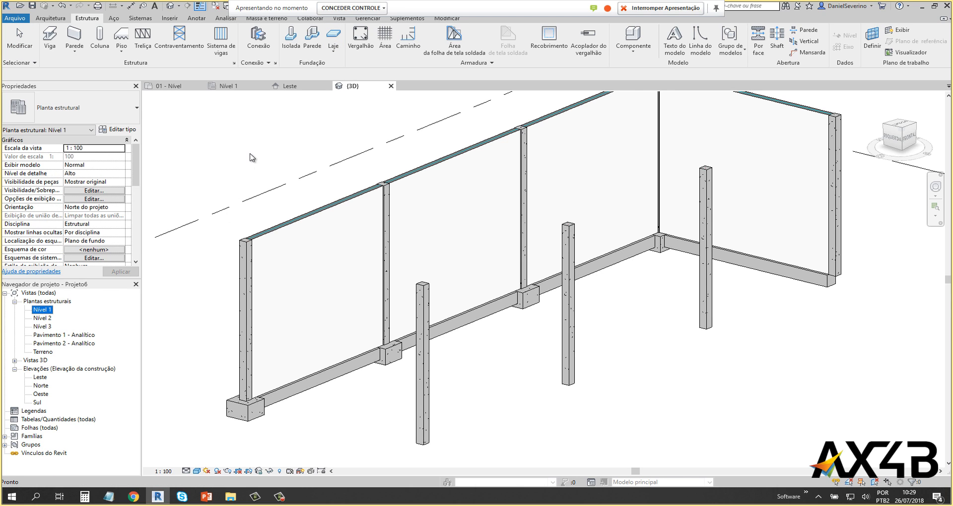
double_click(48, 309)
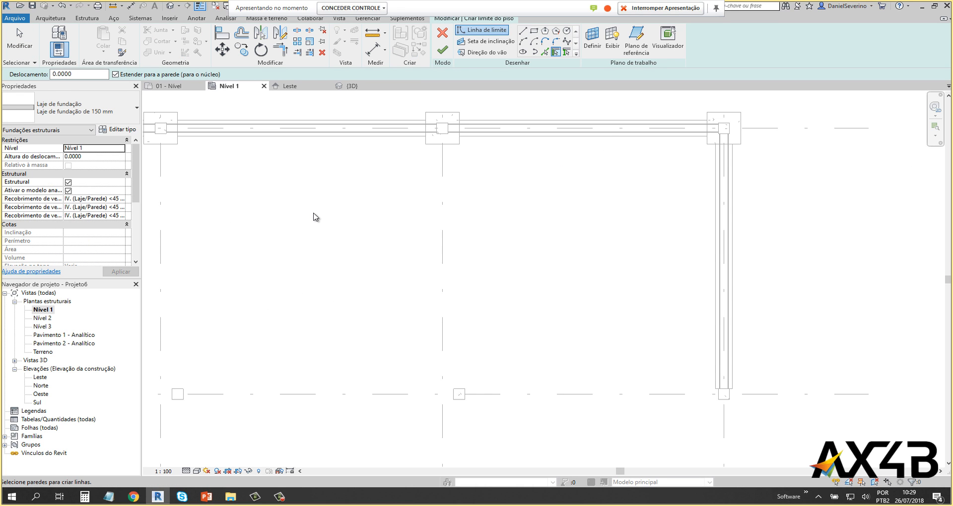
scroll(314, 213, down, 1)
middle_drag(313, 213, 511, 244)
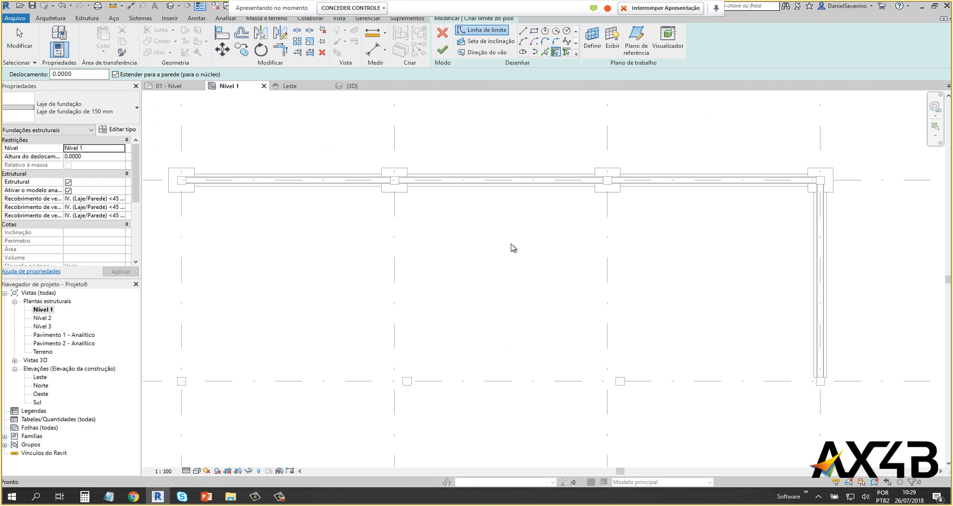
click(535, 31)
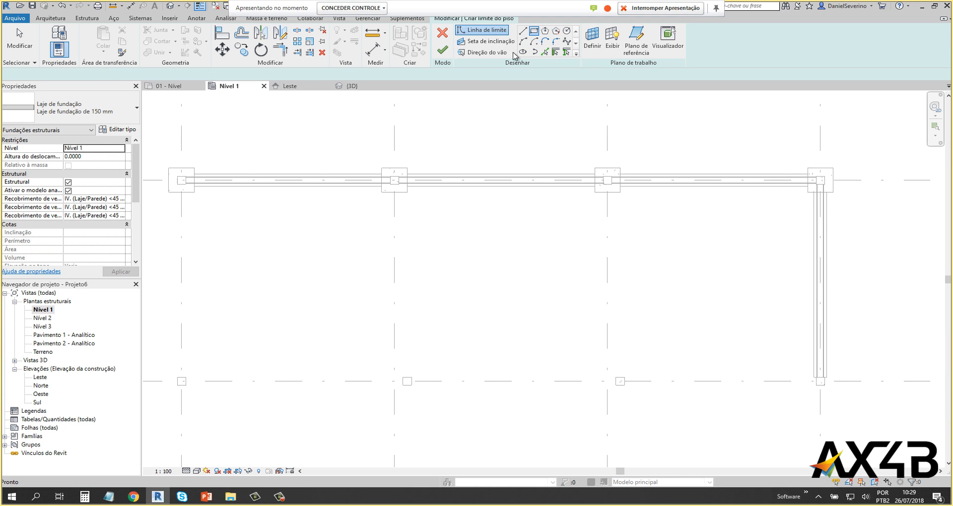
click(164, 170)
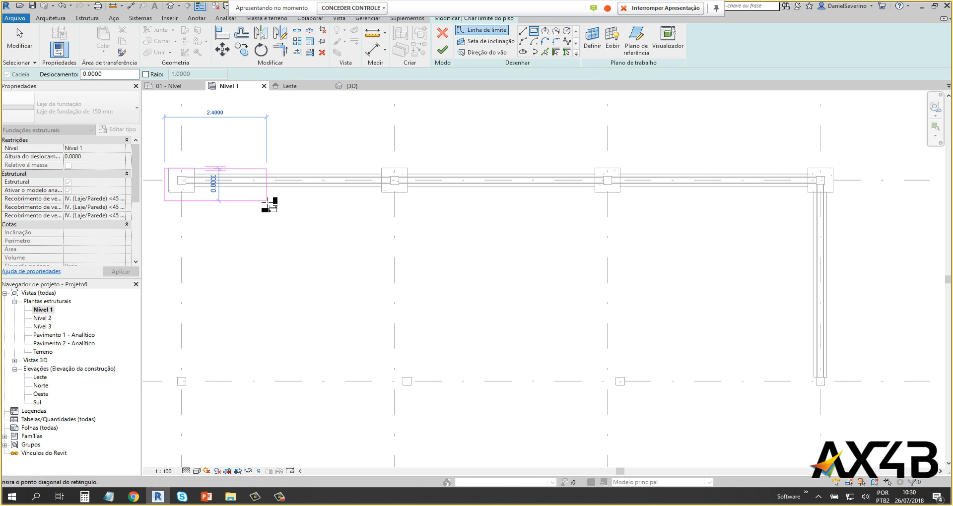
key(Escape)
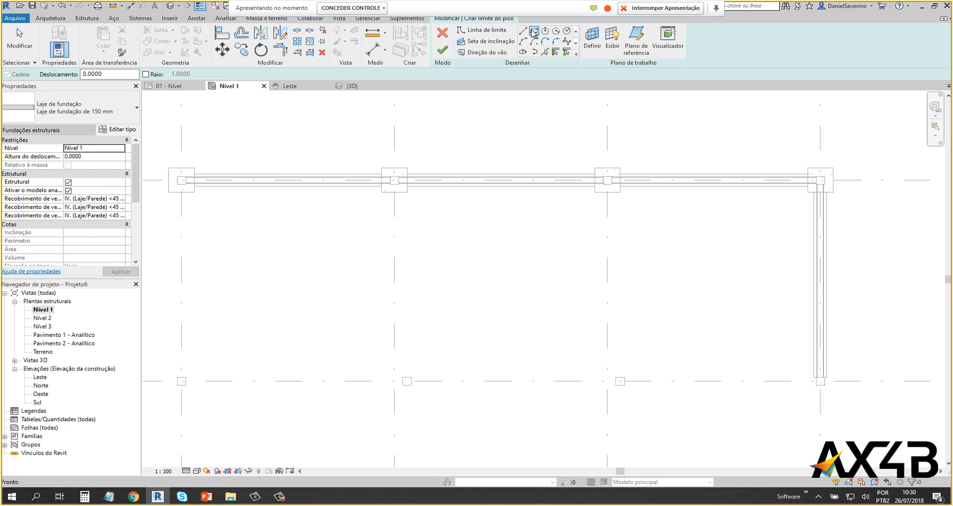
click(534, 32)
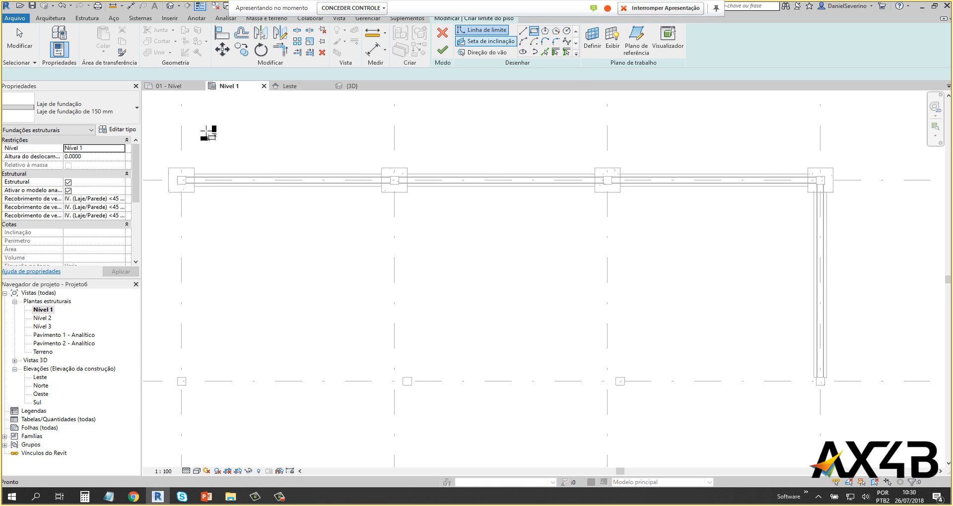
click(168, 169)
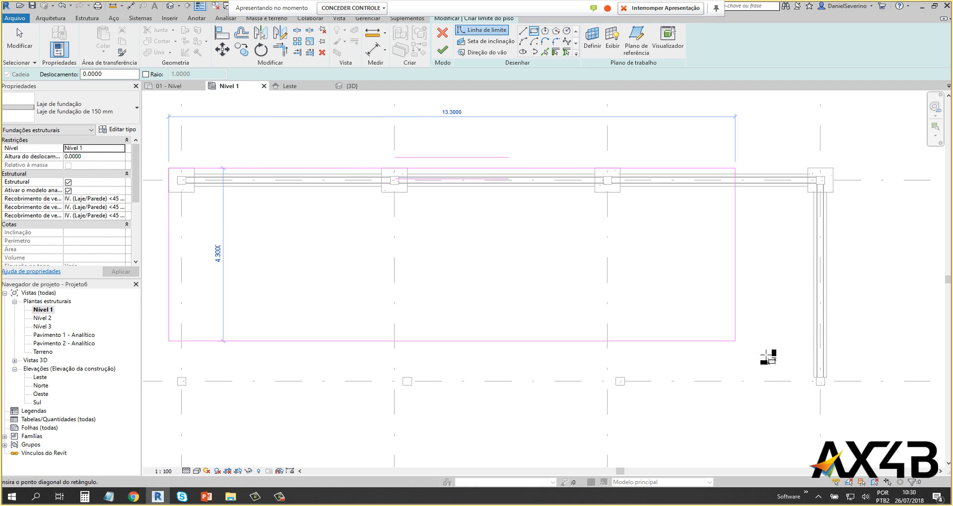
click(826, 378)
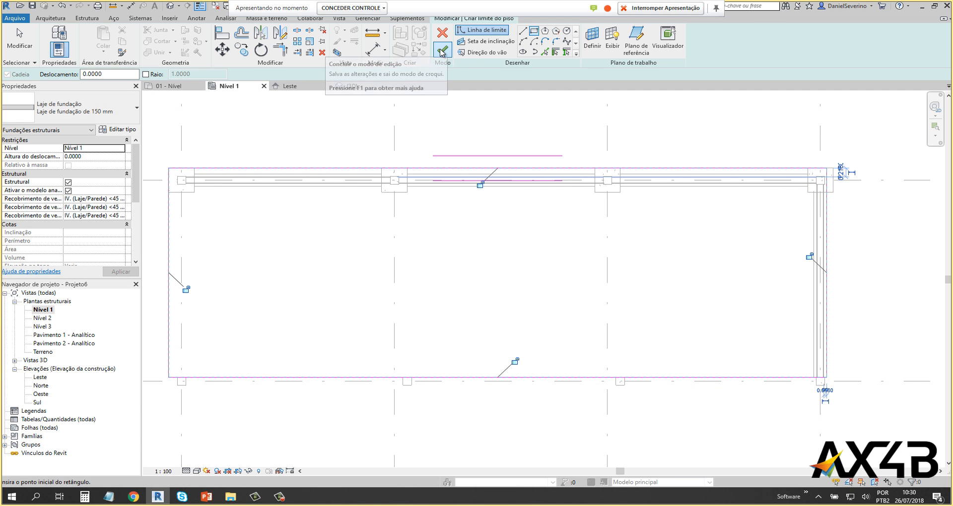
Step: Finish the slab sketch as Laje de fundação de 150 mm and view the slab in 3D
click(97, 105)
click(97, 105)
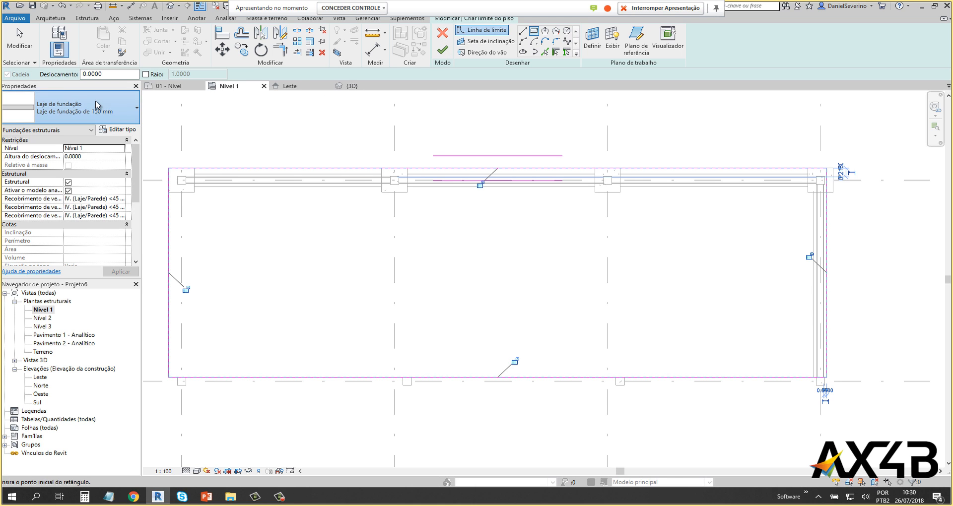
click(441, 51)
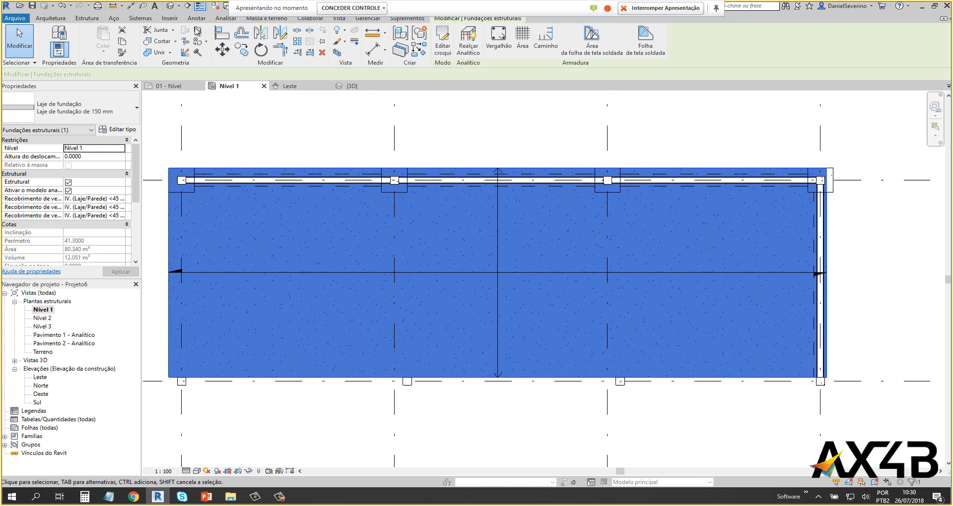
click(169, 6)
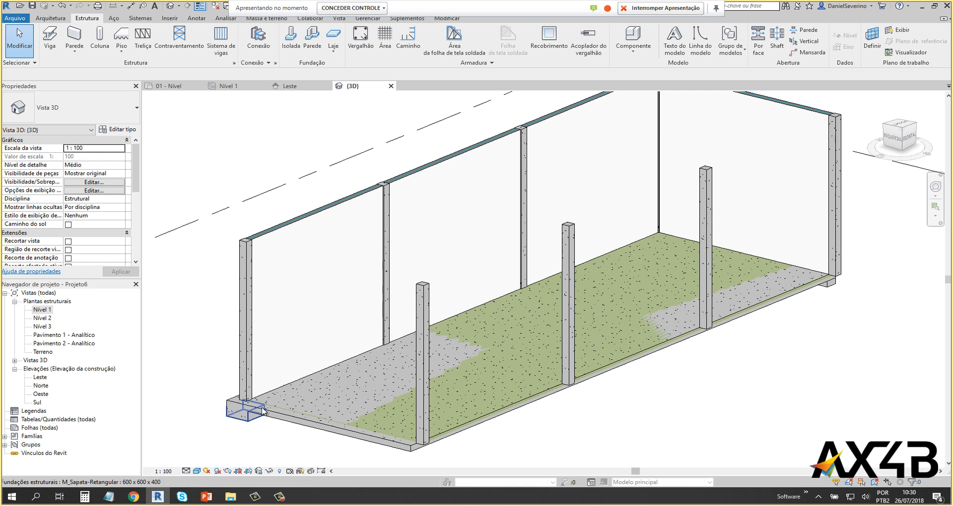
shift+middle_drag(261, 431, 390, 405)
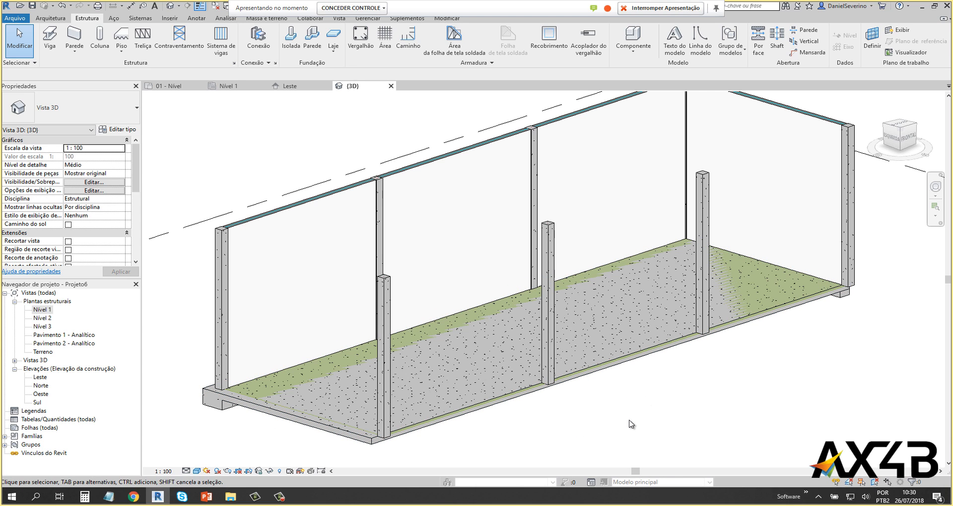
Step: Undo the foundation slab and discard its boundary sketch
key(ctrl+z)
key(ctrl+z)
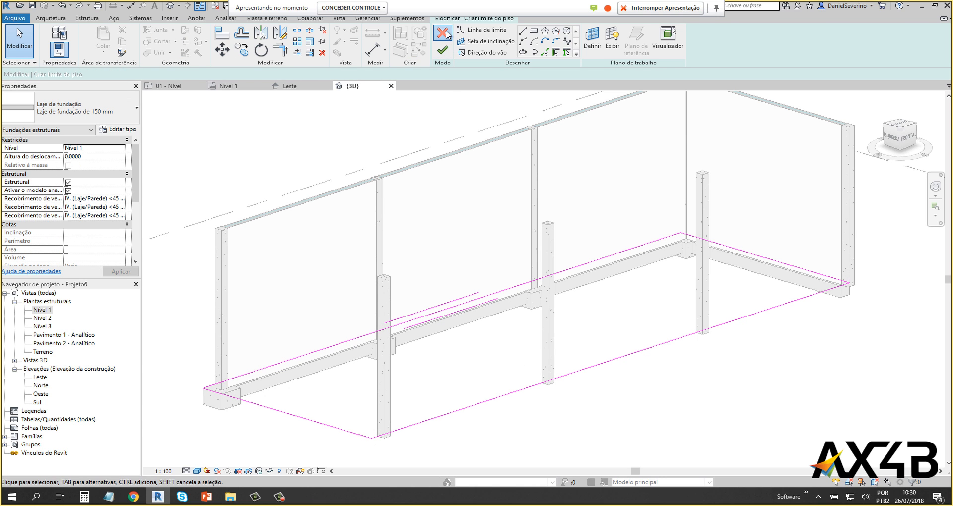
key(ctrl+z)
click(495, 252)
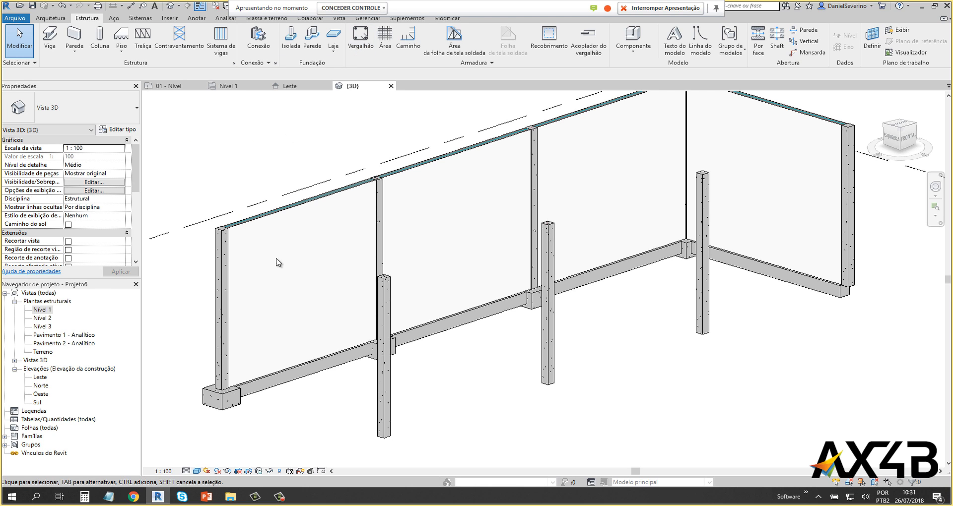
Step: Start the Rebar command on the Nível 1 plan and choose Formato do vergalhão 22 from the rebar shapes
double_click(43, 311)
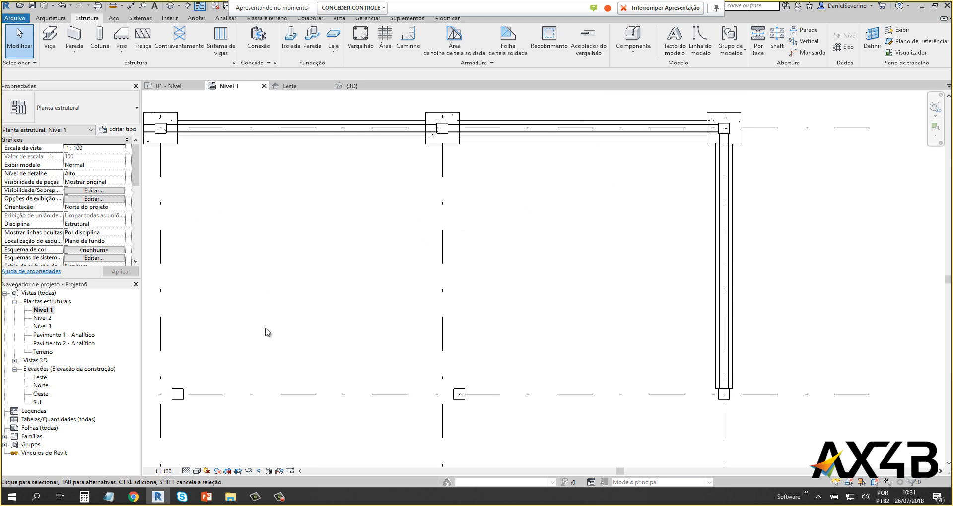
scroll(459, 343, down, 3)
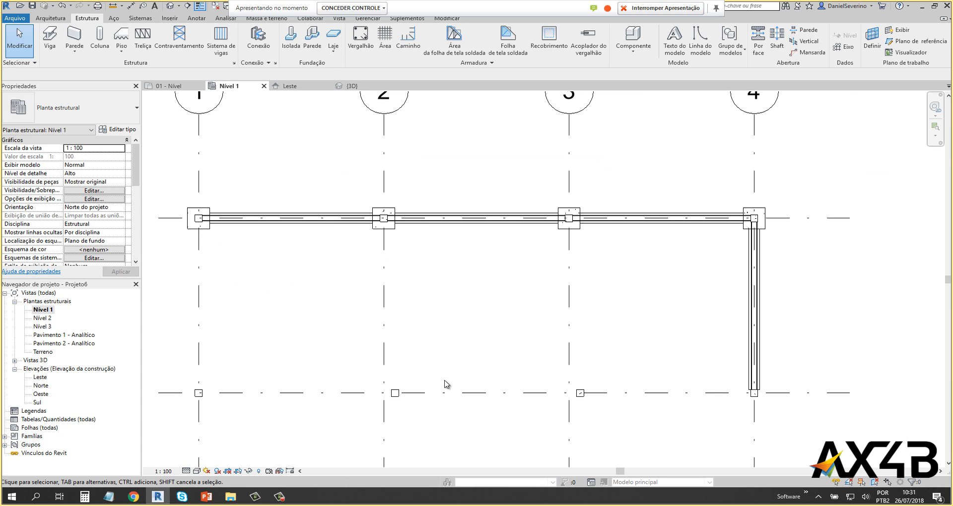
click(367, 46)
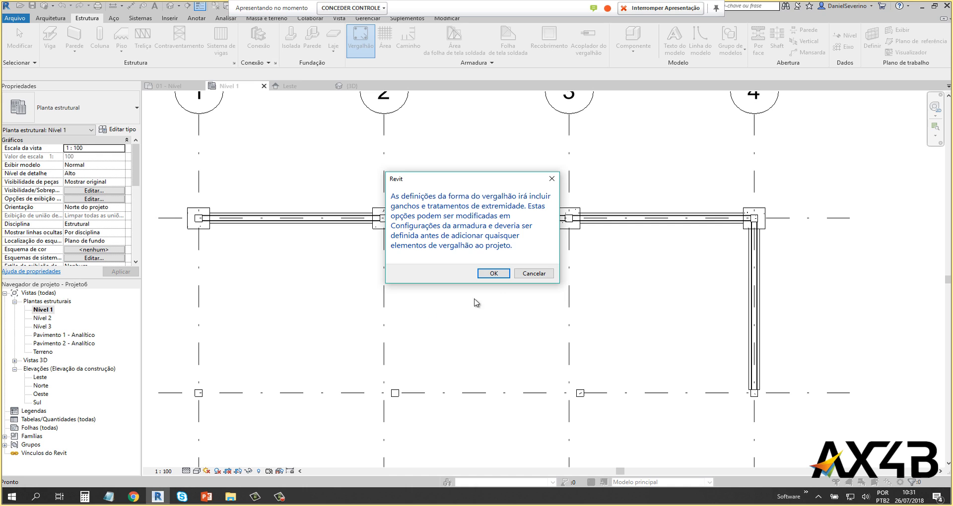
click(493, 273)
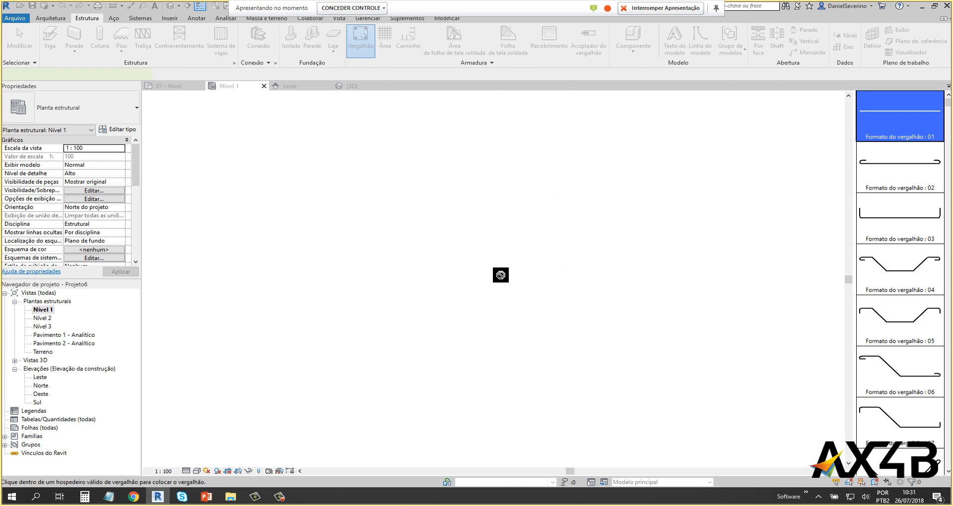
click(901, 176)
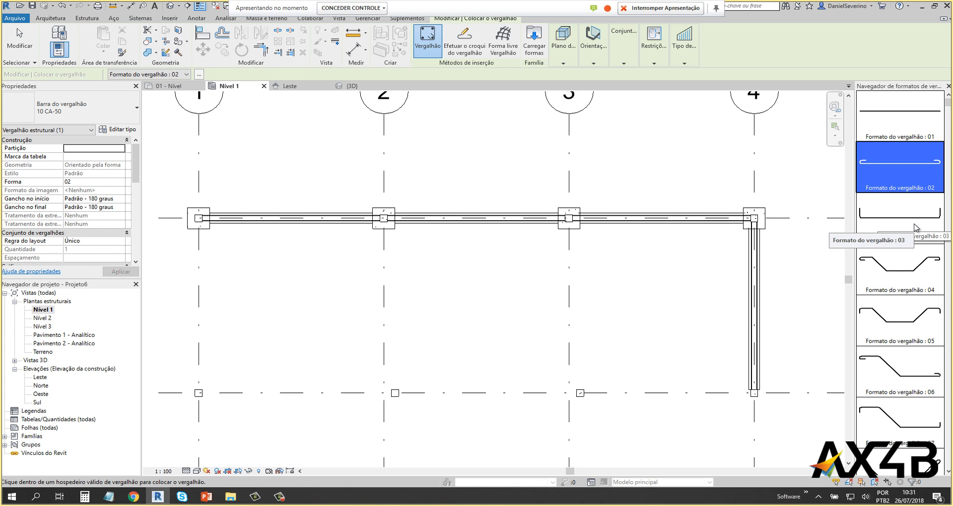
click(901, 271)
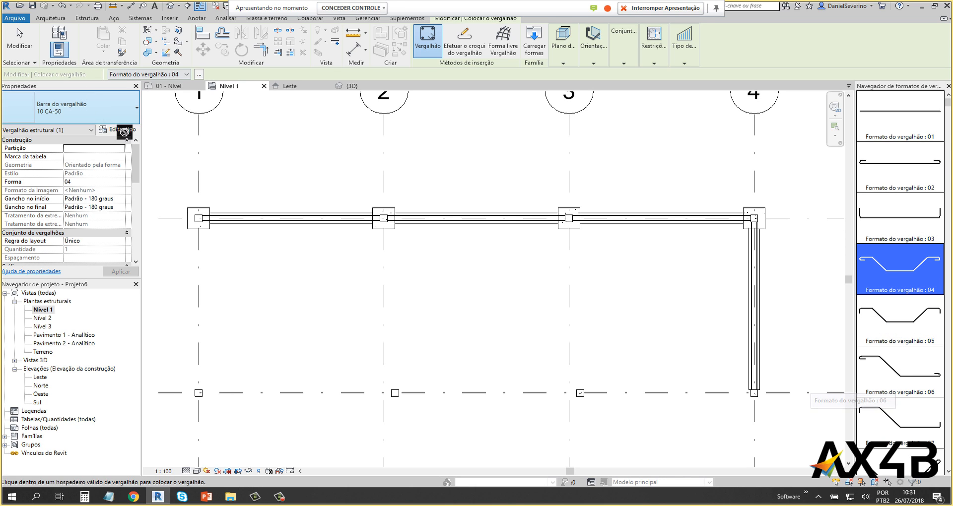
scroll(902, 278, down, 5)
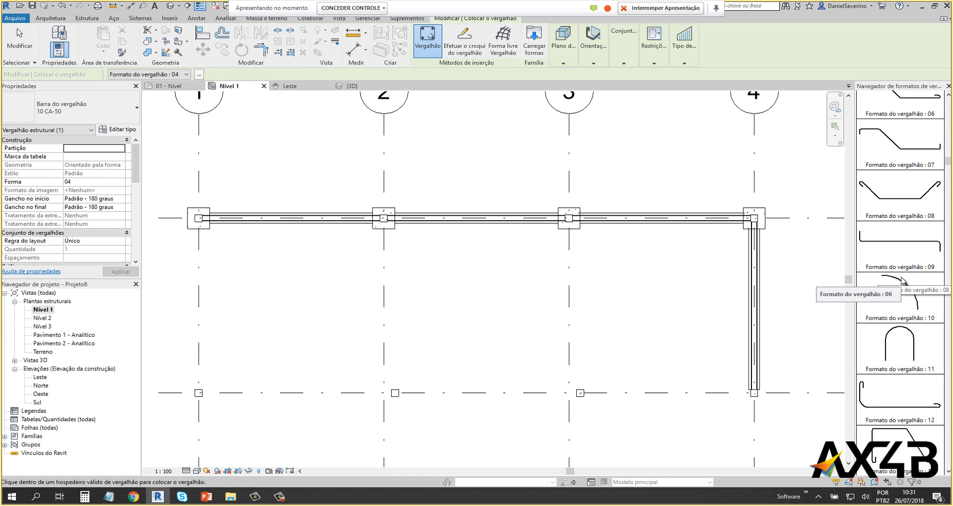
scroll(902, 279, down, 4)
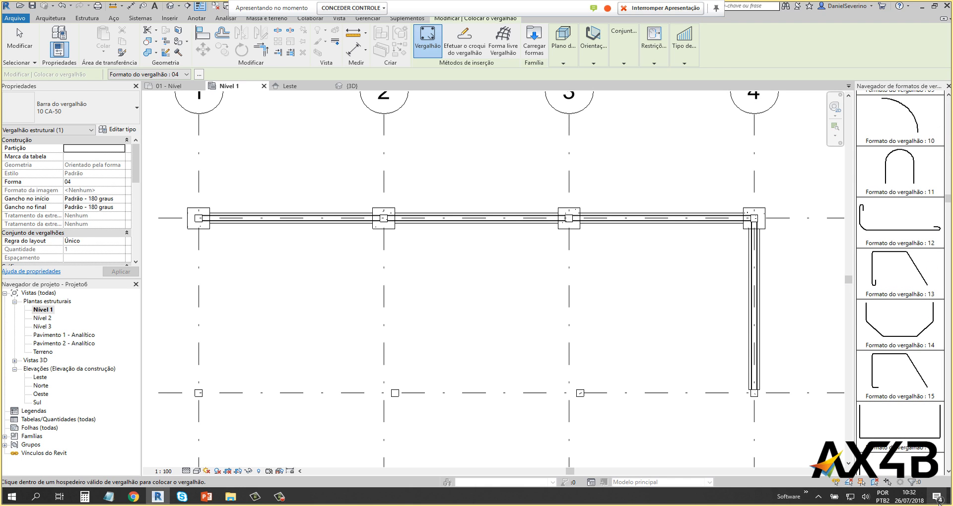
scroll(876, 340, down, 3)
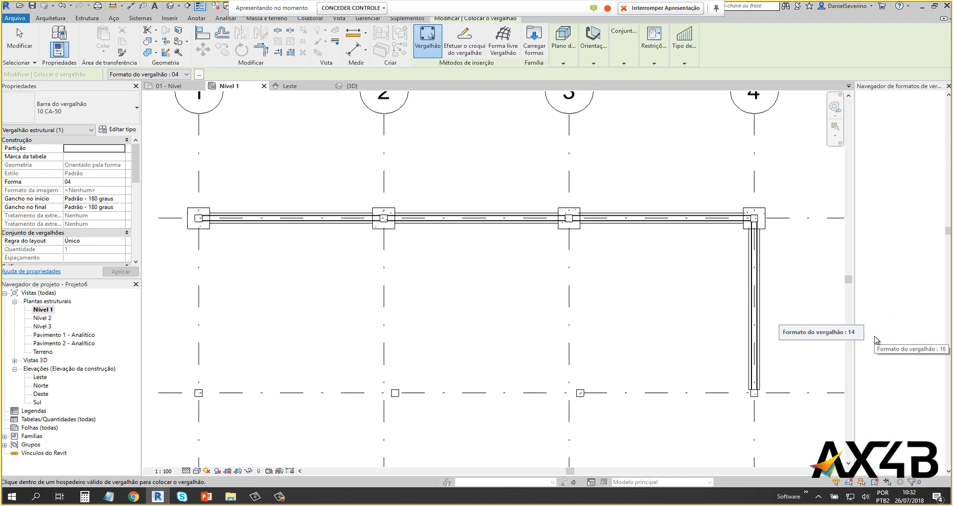
scroll(899, 377, down, 3)
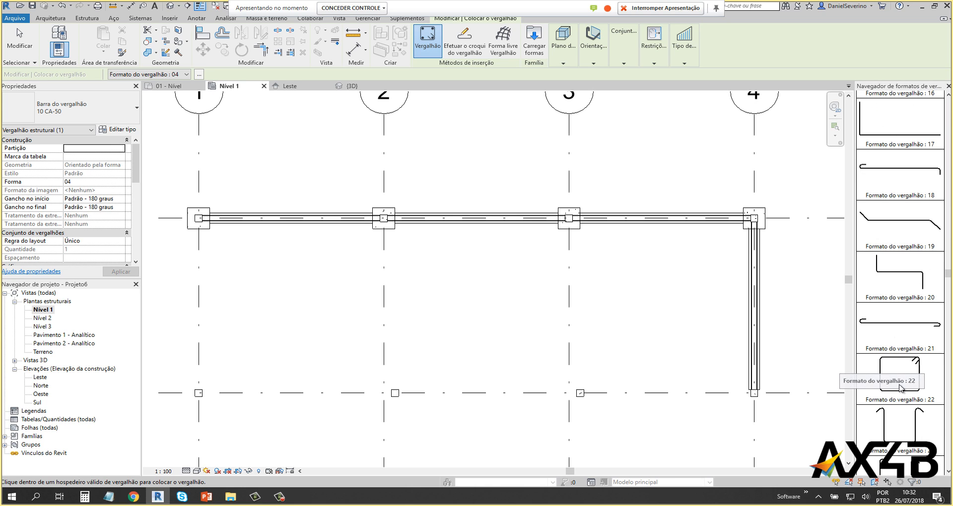
click(900, 387)
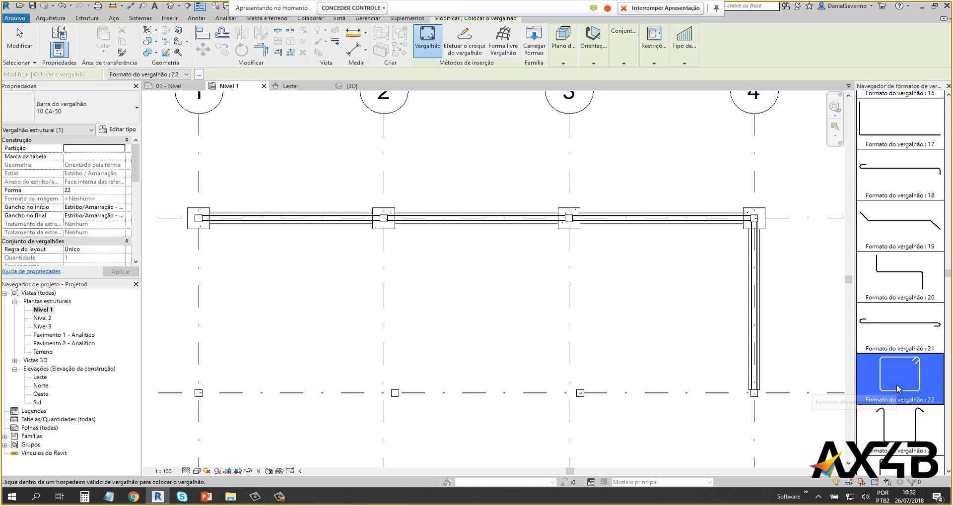
Step: Look through the available rebar bar types, keep 10 CA-50 and review its type properties
click(87, 119)
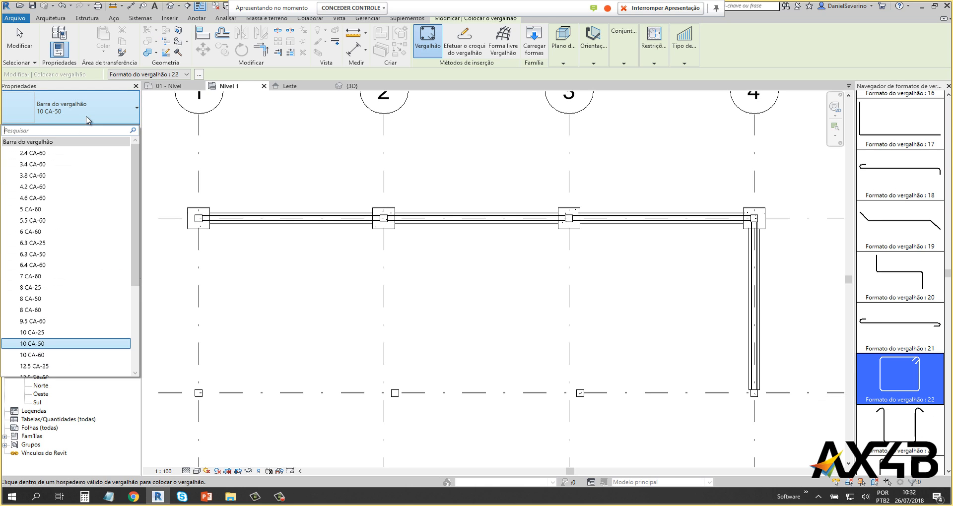
scroll(76, 234, down, 4)
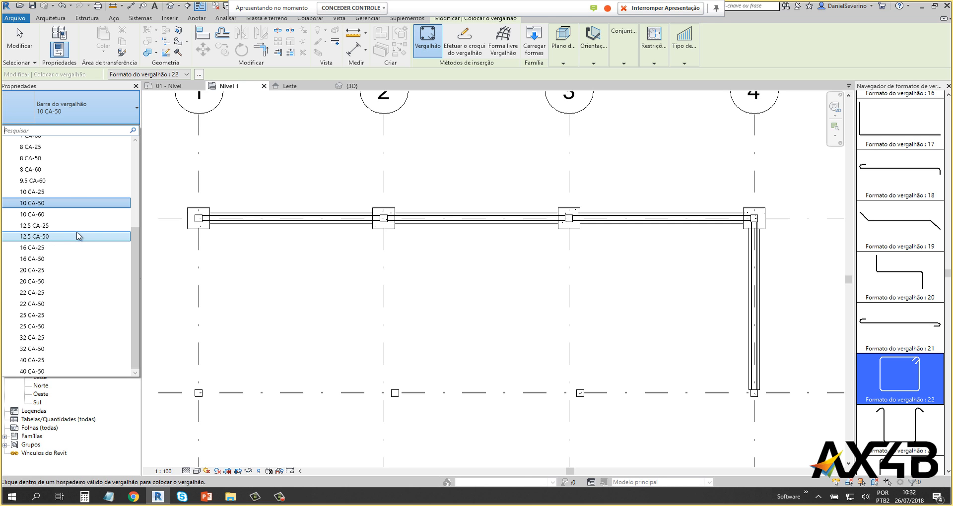
click(49, 204)
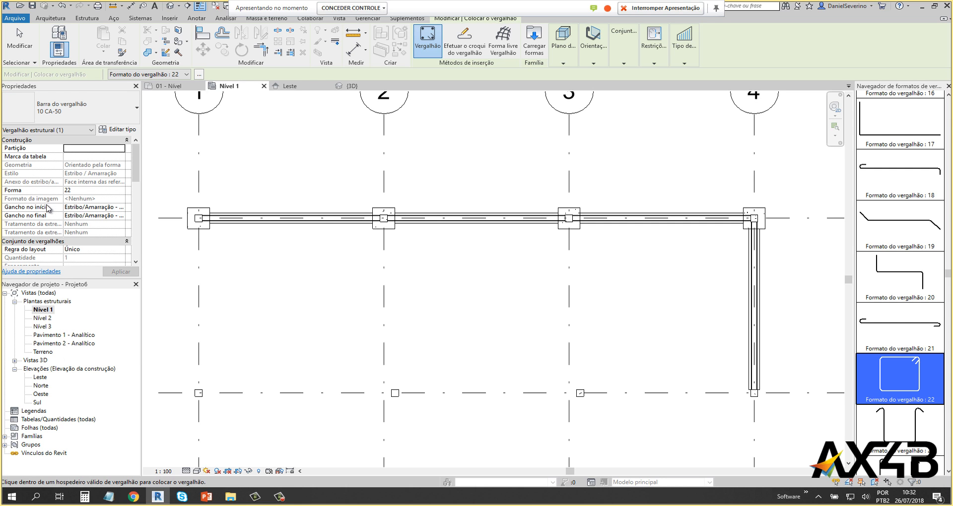
click(130, 130)
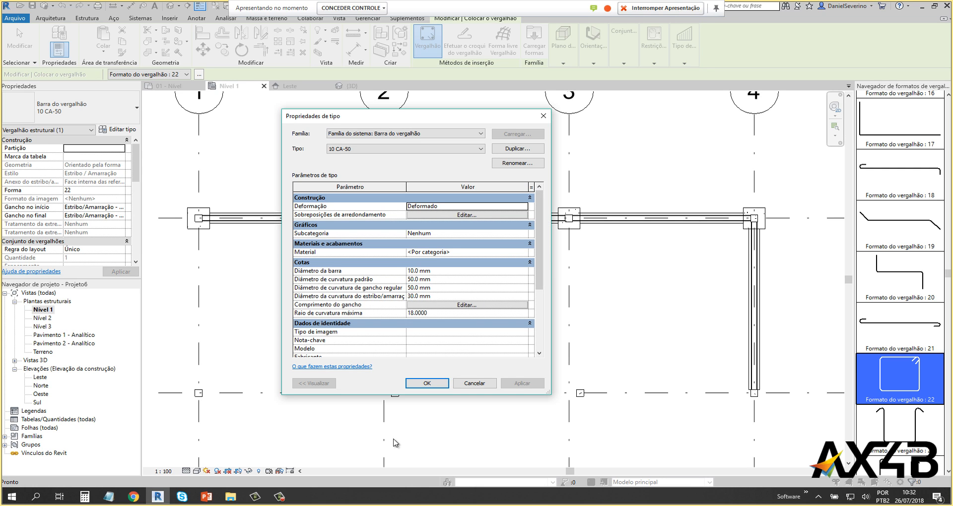
click(473, 383)
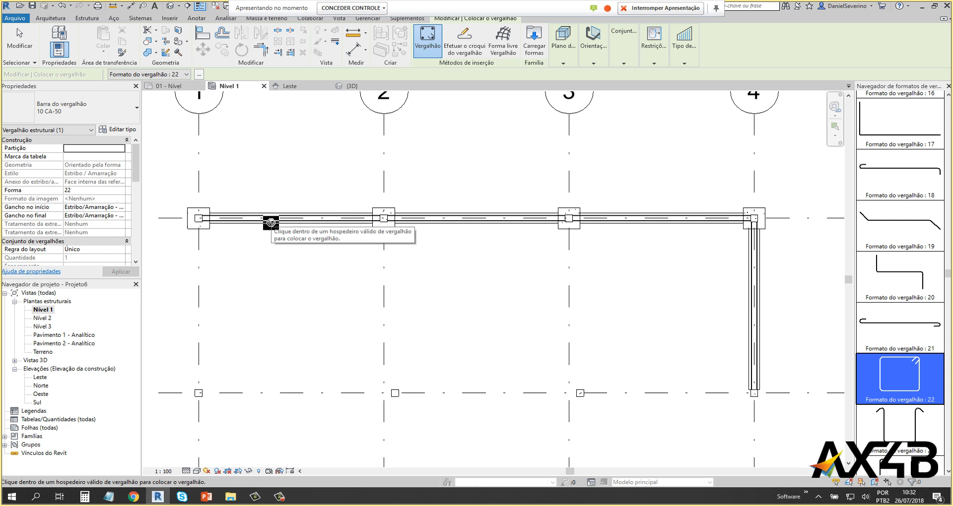
Step: Place a shape 22 stirrup in 10 CA-50 inside the wall between grids 1 and 2 on axis A
scroll(168, 217, up, 3)
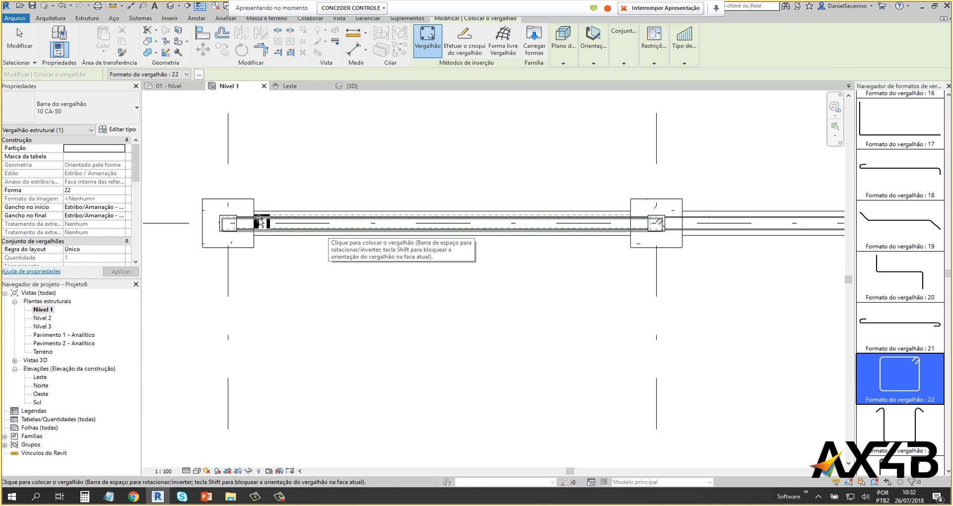
scroll(237, 213, up, 4)
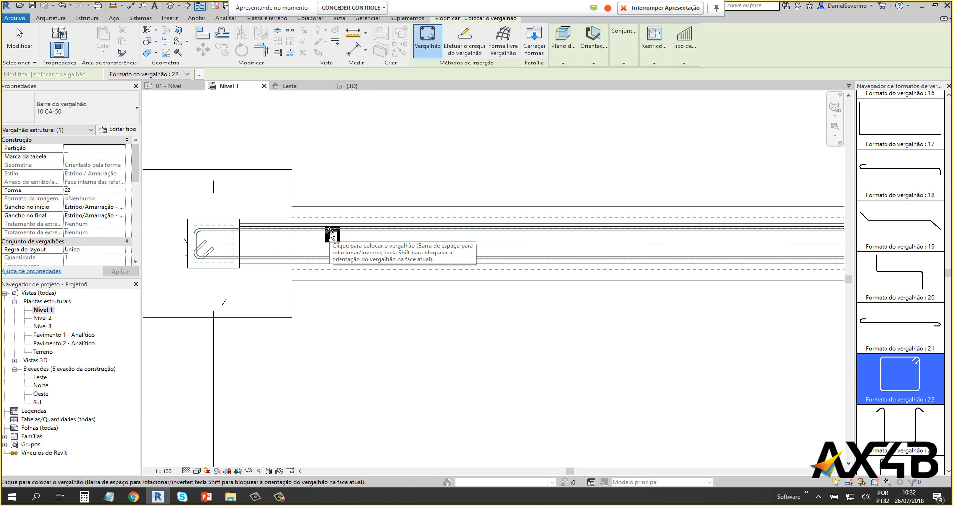
scroll(330, 235, up, 3)
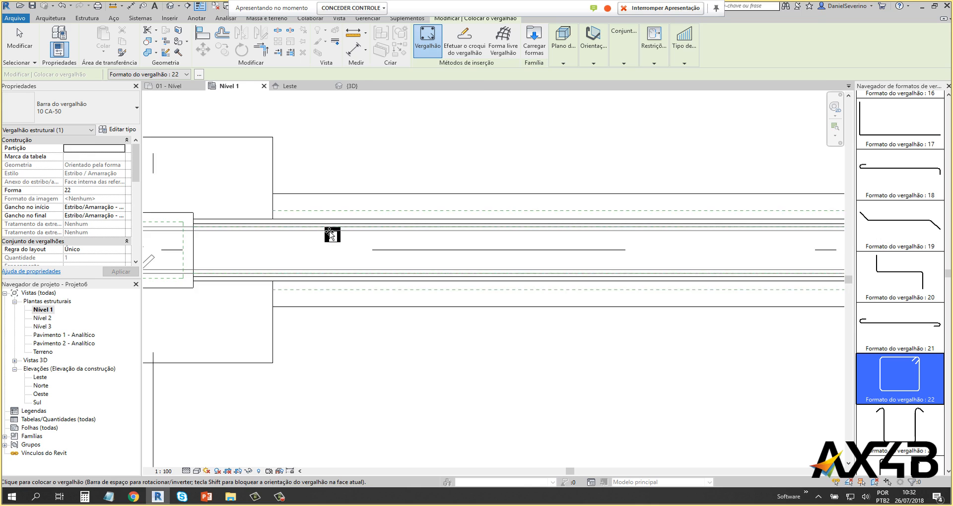
click(532, 232)
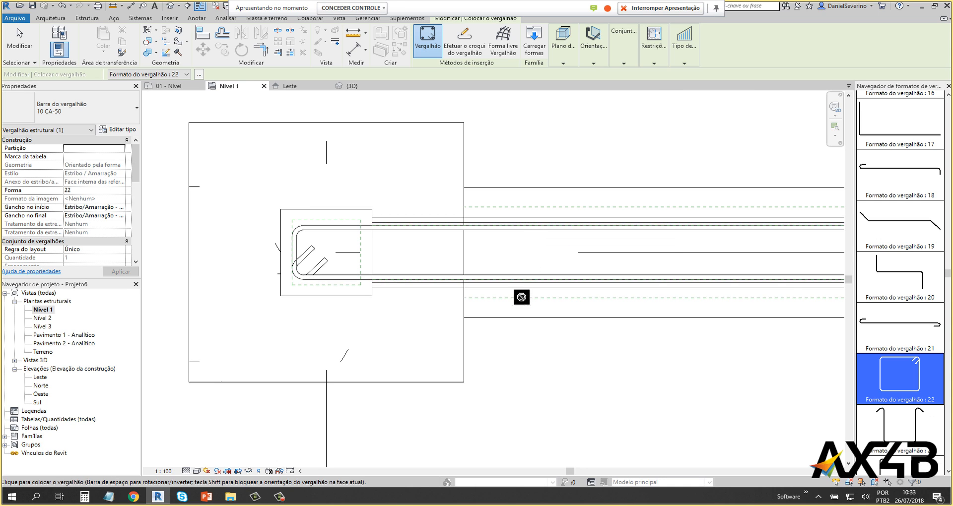
scroll(496, 343, down, 3)
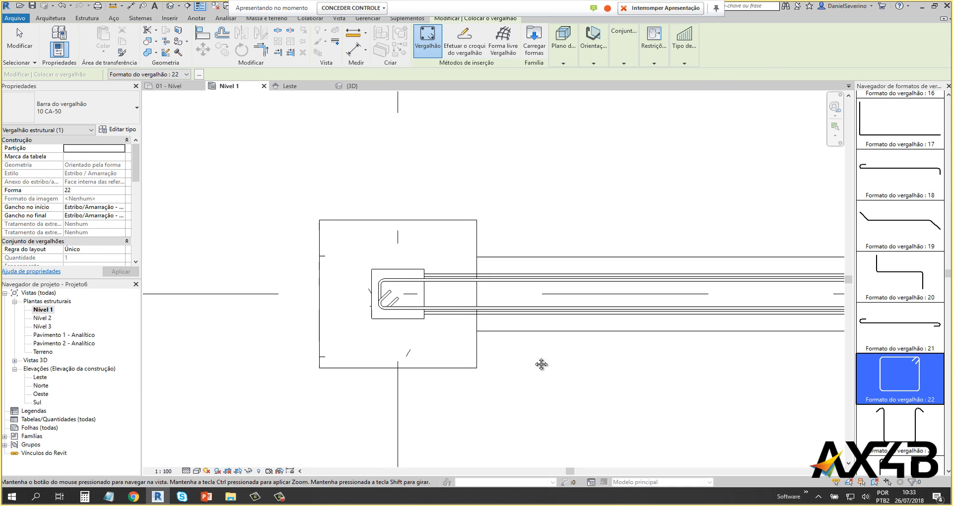
middle_drag(601, 363, 389, 349)
scroll(380, 340, down, 5)
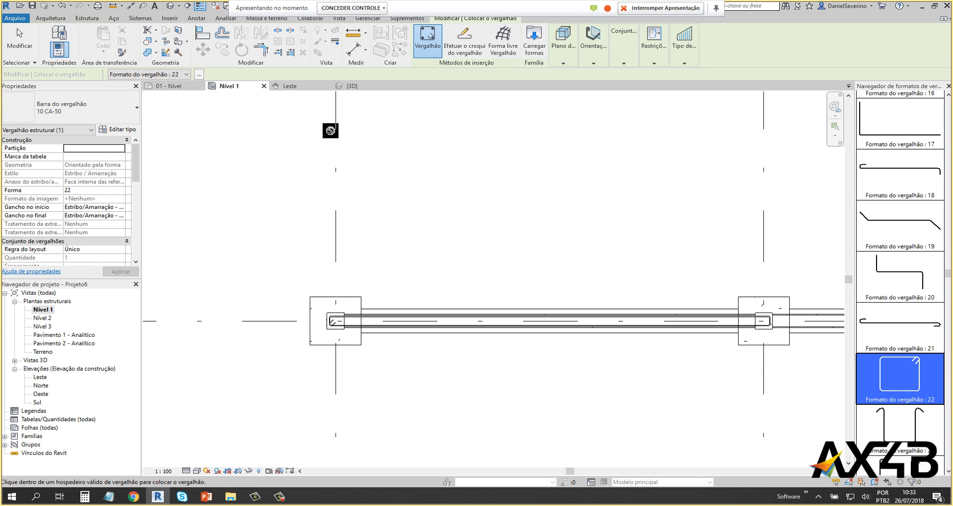
Step: End rebar placement and set the 3D view's visual style to Estrutura de arame
click(169, 7)
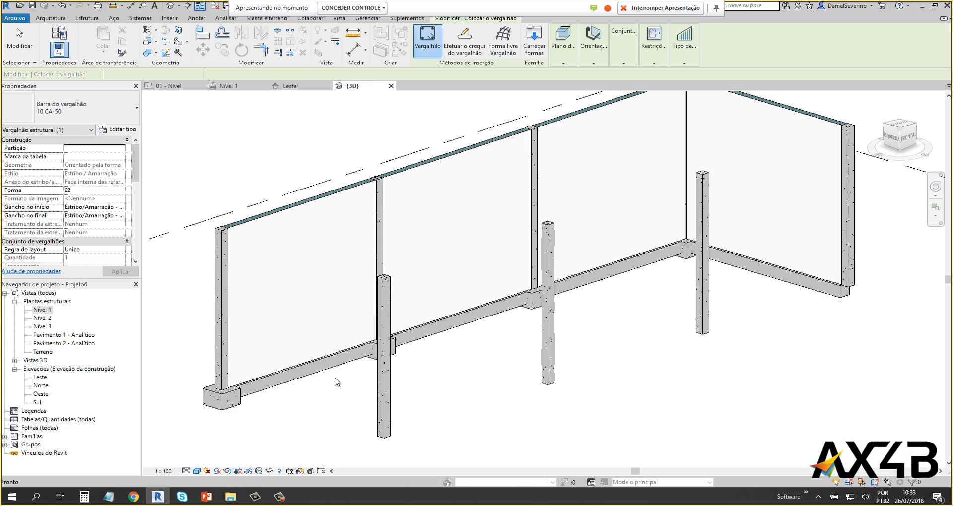
click(197, 471)
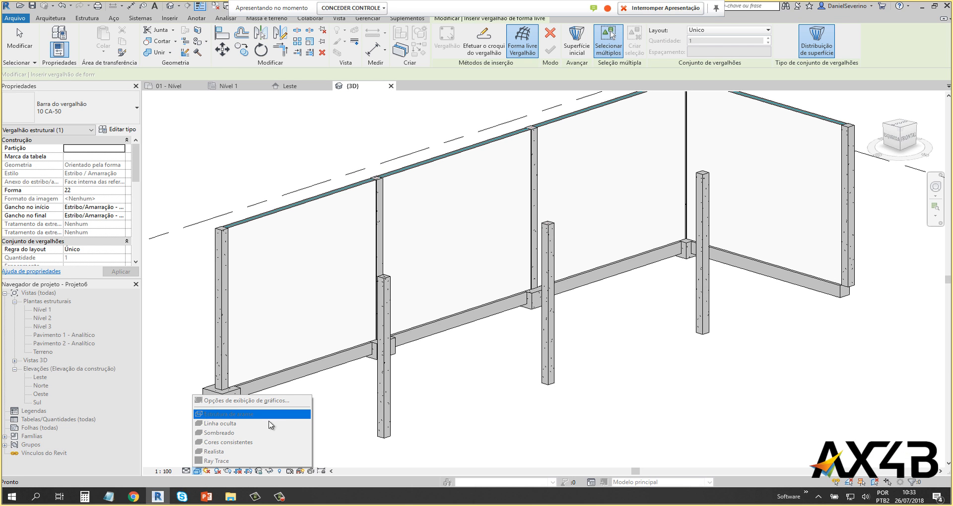
key(Escape)
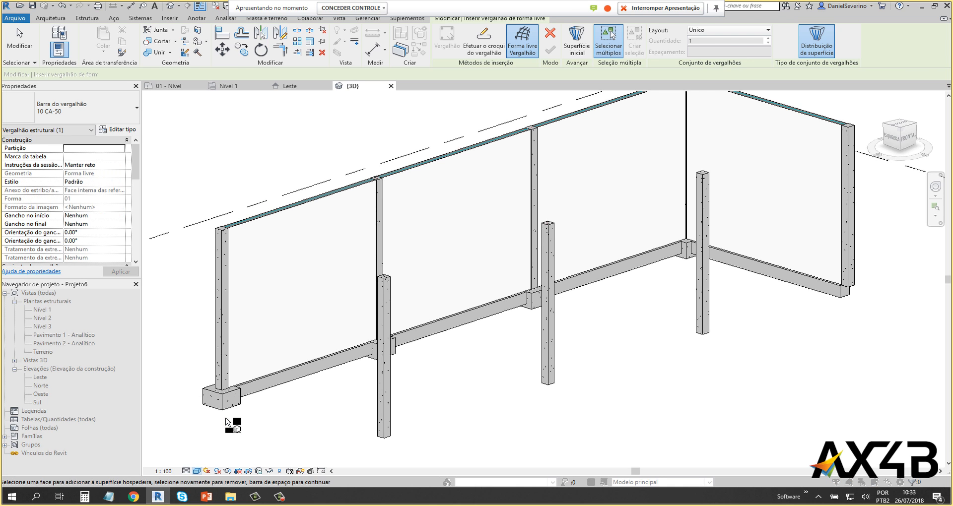
key(Escape)
click(197, 471)
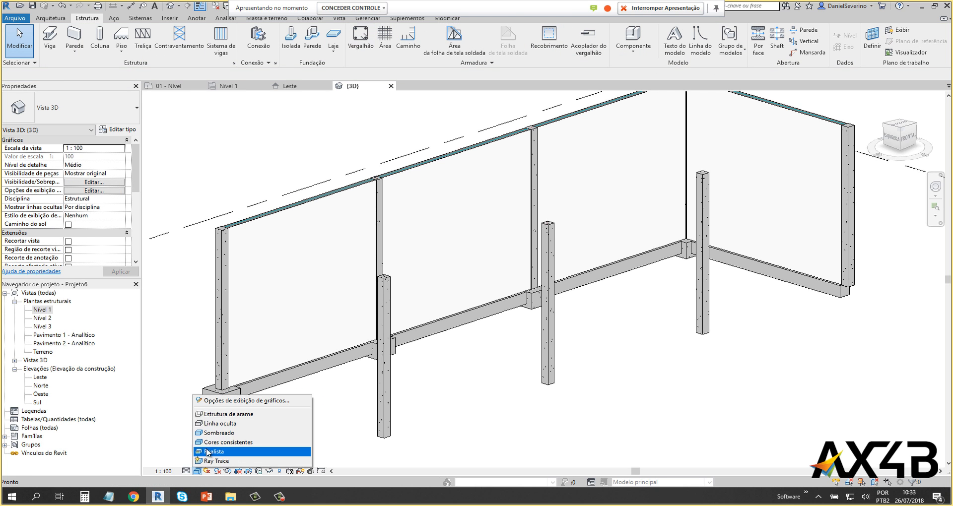
click(239, 412)
Step: Select the stirrup at the grid 1 footing in 3D and examine how it runs along the wall
scroll(234, 386, up, 6)
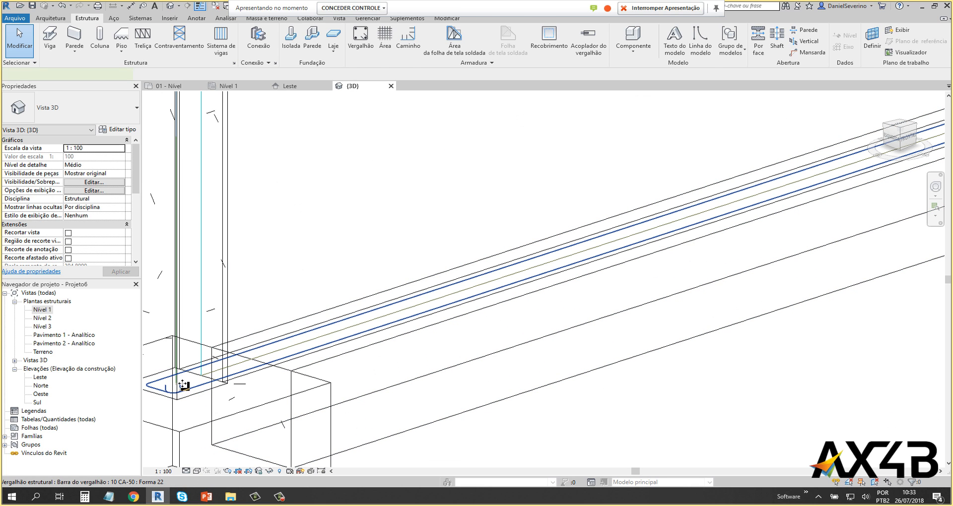
click(186, 385)
scroll(233, 390, down, 2)
middle_drag(298, 394, 388, 394)
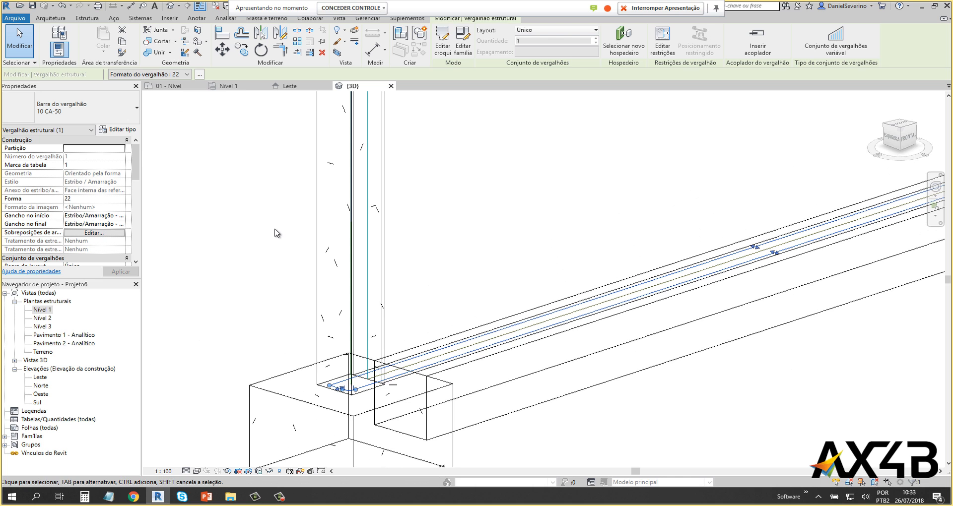
scroll(667, 436, down, 3)
middle_drag(722, 414, 547, 395)
scroll(581, 410, down, 2)
click(545, 384)
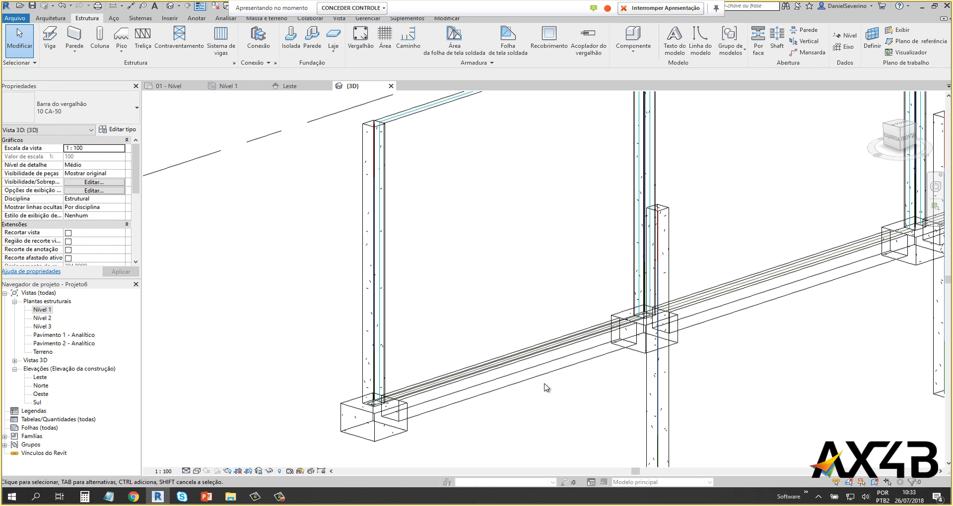
double_click(41, 377)
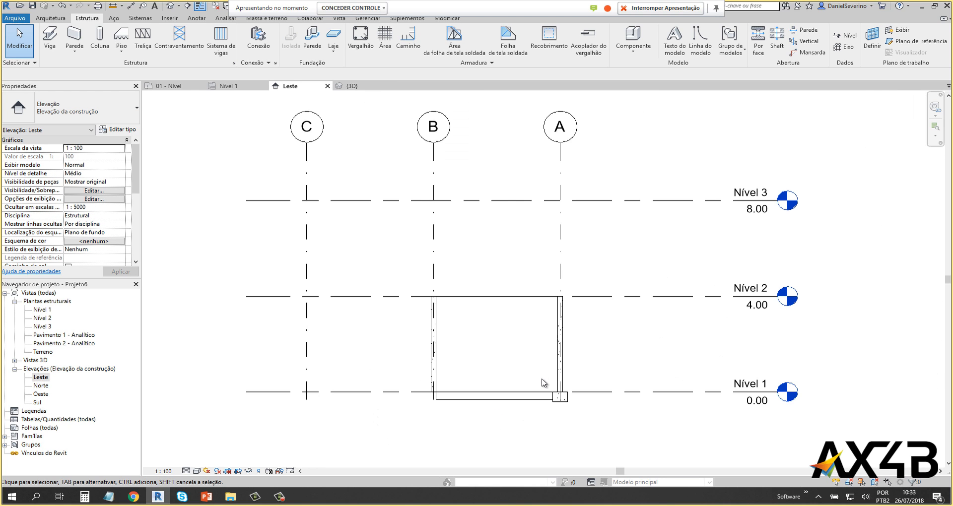
click(360, 37)
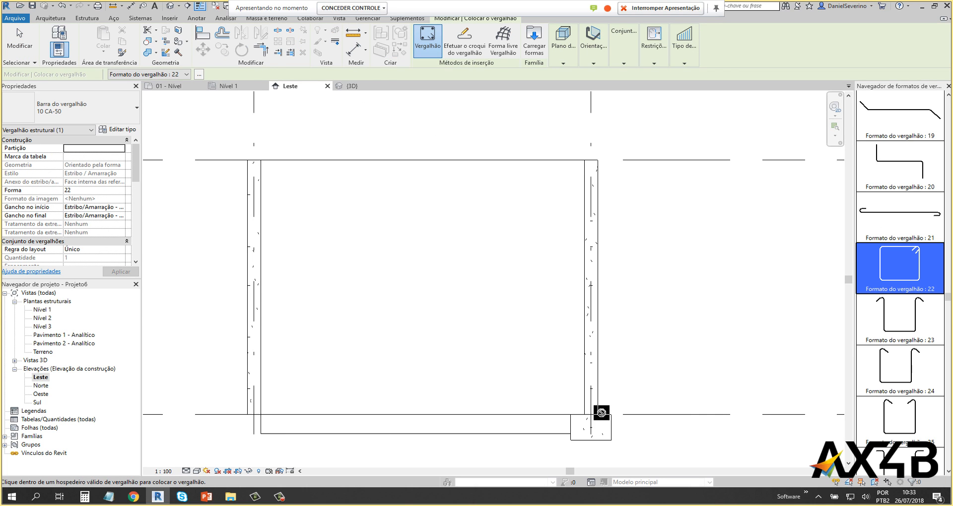
click(43, 309)
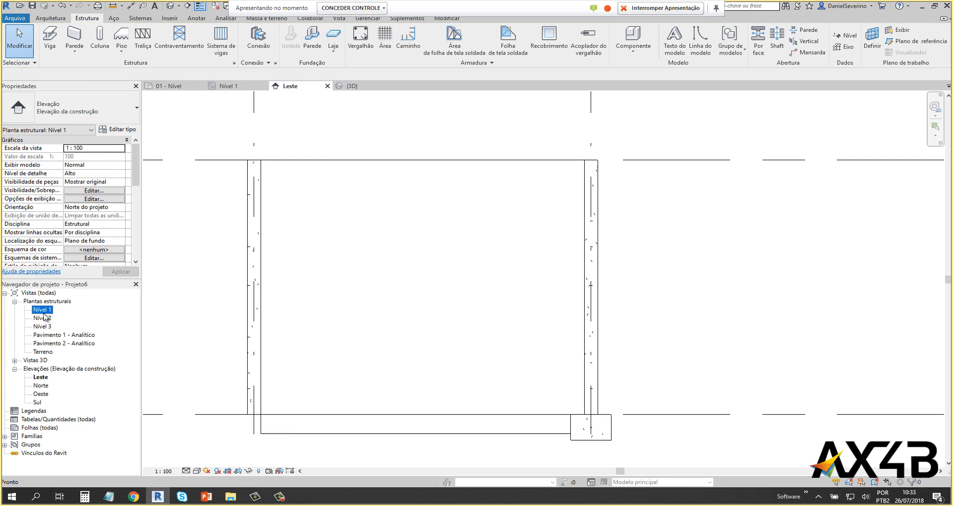
Step: Open the Nível 1 structural plan and review the project standards that can be transferred from Template MEP
double_click(44, 310)
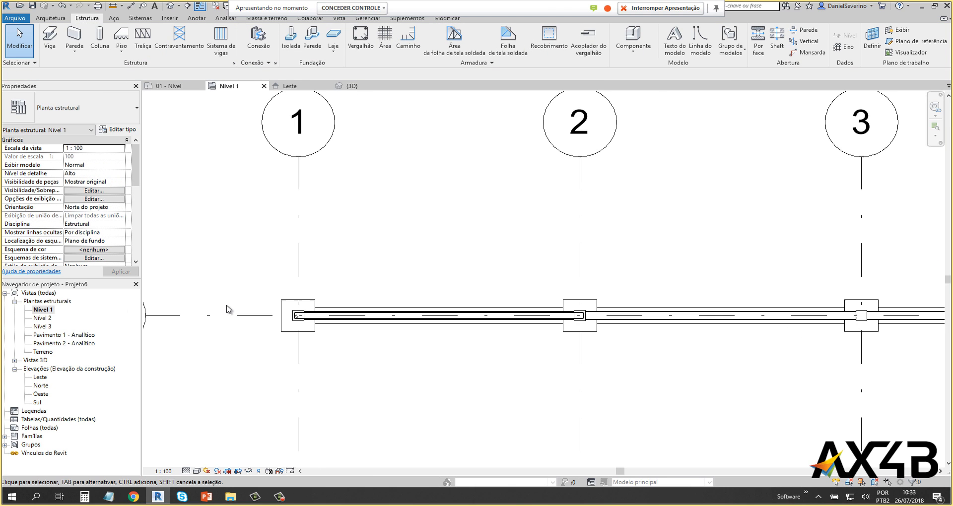
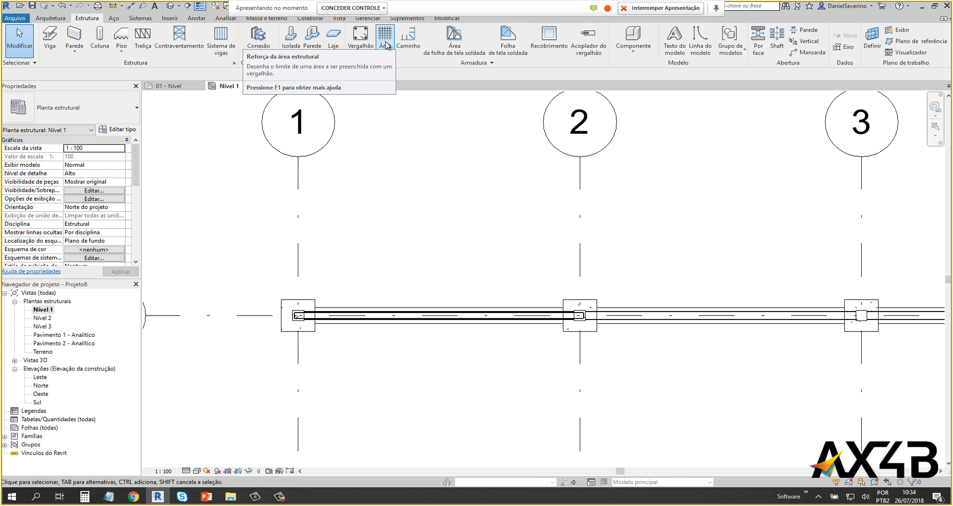
click(374, 19)
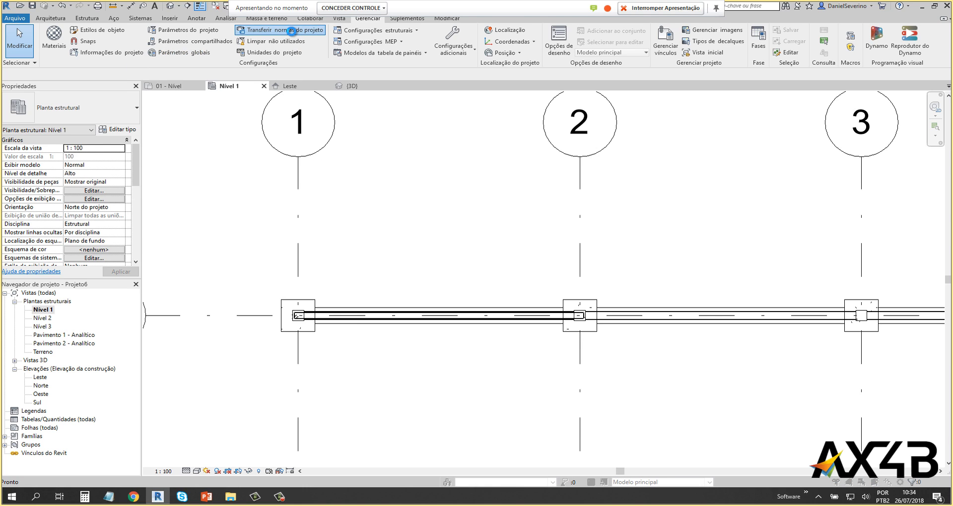
click(293, 35)
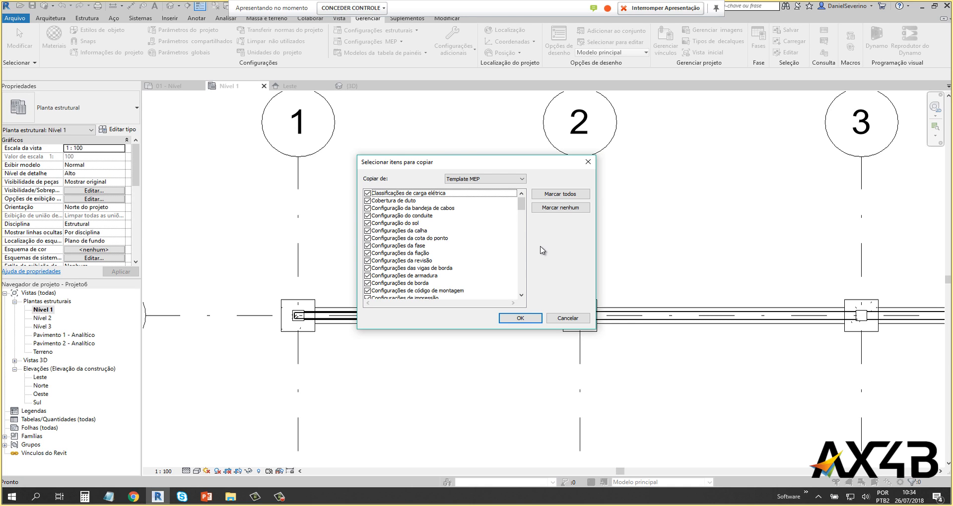
click(511, 179)
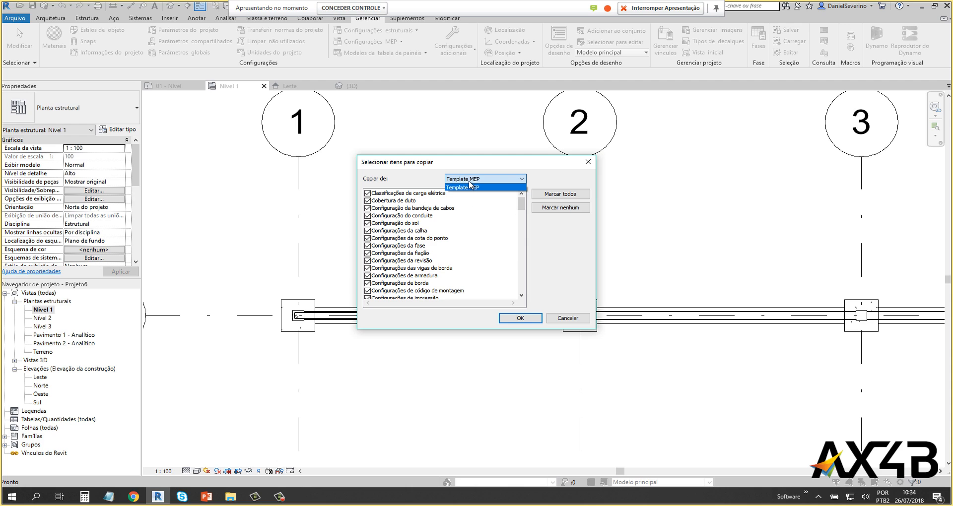
click(472, 187)
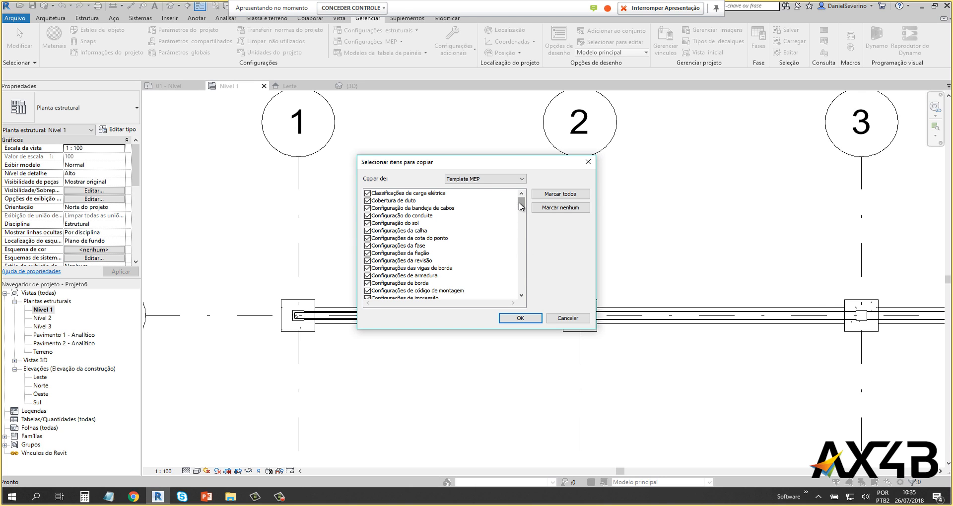
drag(521, 206, 522, 232)
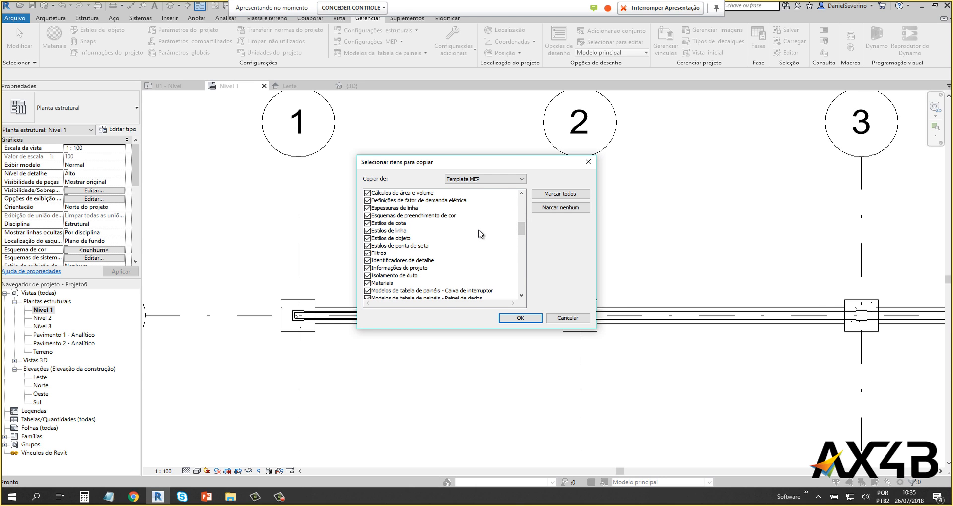
drag(522, 232, 521, 262)
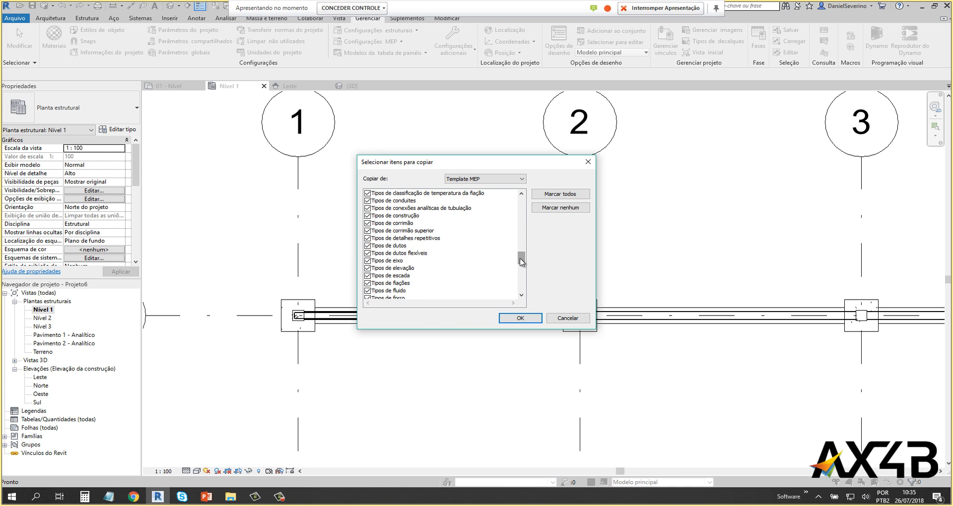
Step: Clear all transfer items, mark only Tipos de fluido and Tipos de fiações, look through the list, and cancel the transfer
click(555, 208)
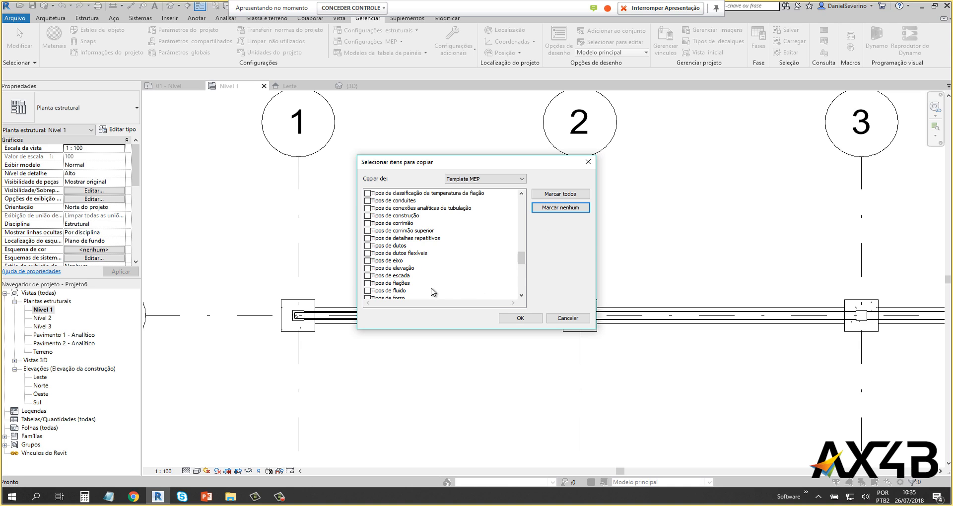
click(367, 291)
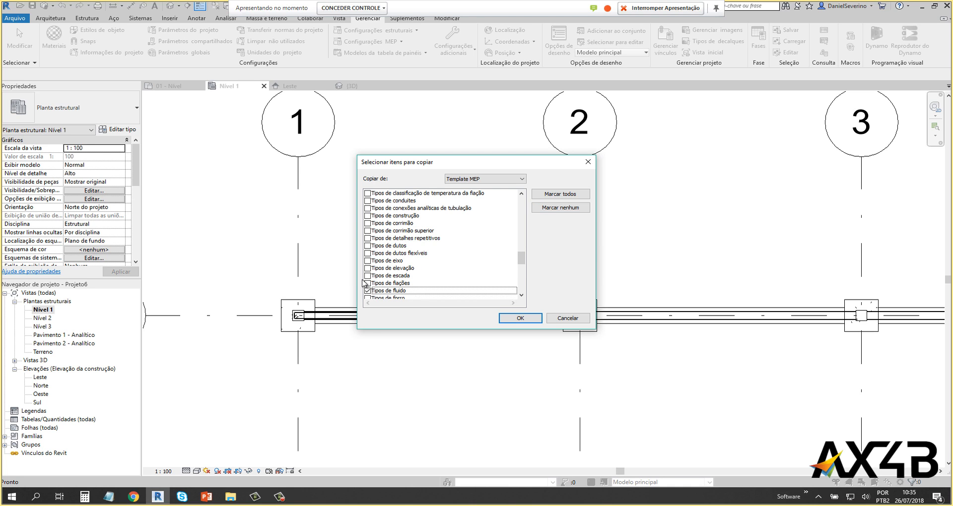
click(368, 284)
scroll(404, 269, down, 7)
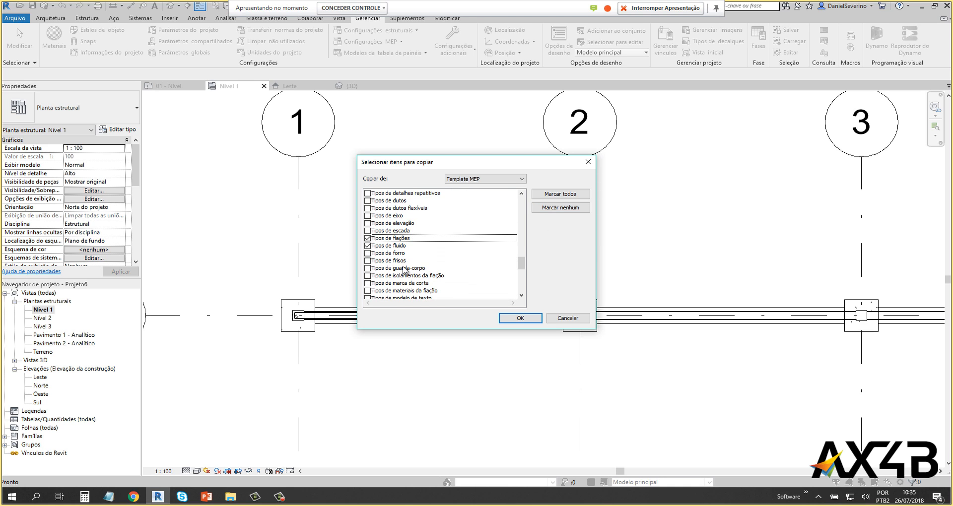
scroll(405, 270, down, 4)
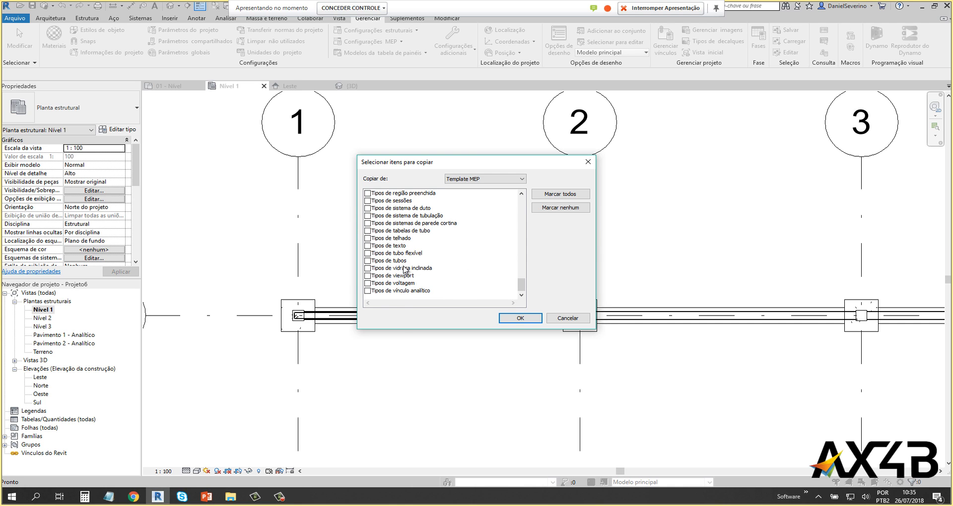
drag(527, 290, 535, 195)
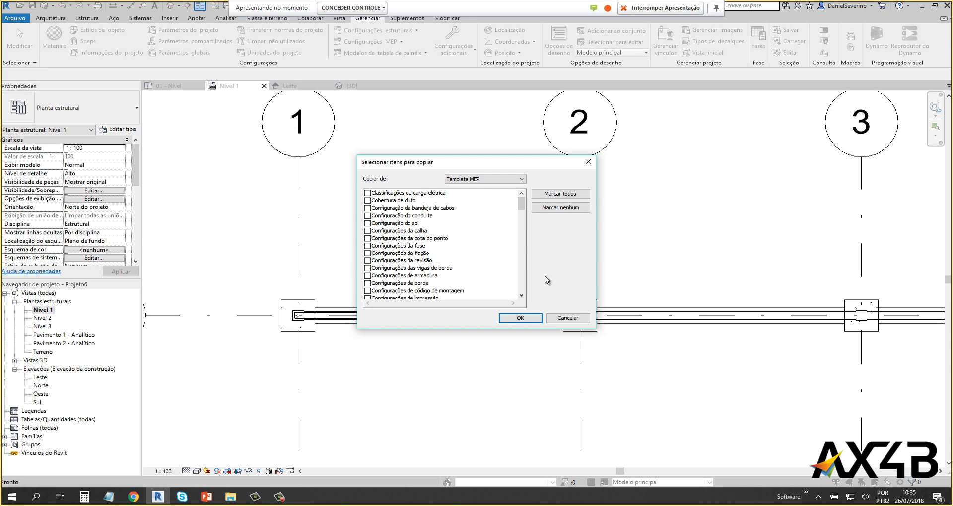
scroll(429, 269, down, 9)
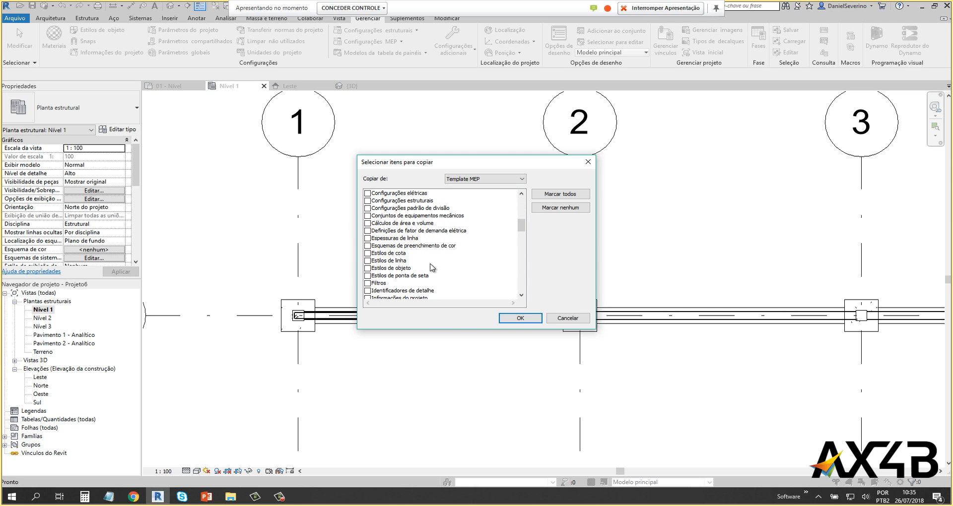
key(Escape)
Step: Draw a section across the axis A wall beside grid 2, flip it to look towards grid 1, and open its view
scroll(436, 265, down, 2)
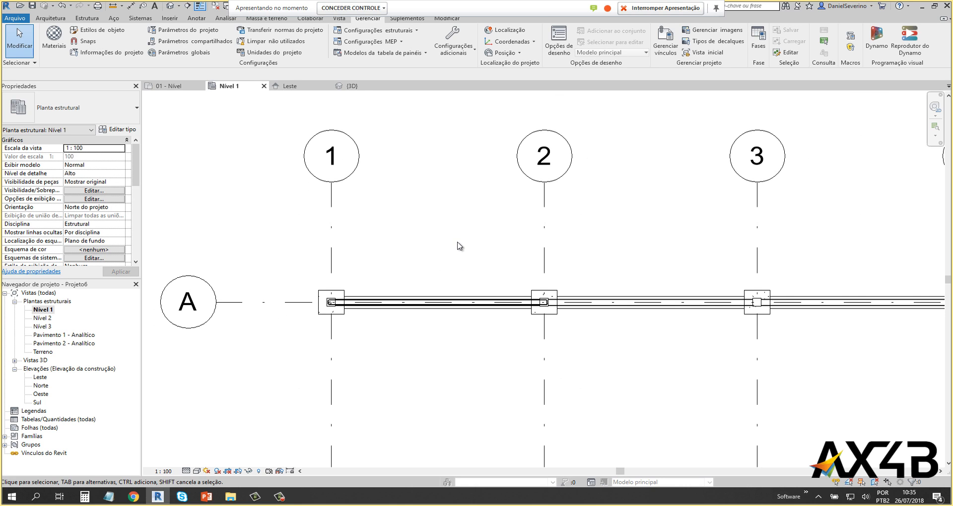
scroll(458, 247, down, 1)
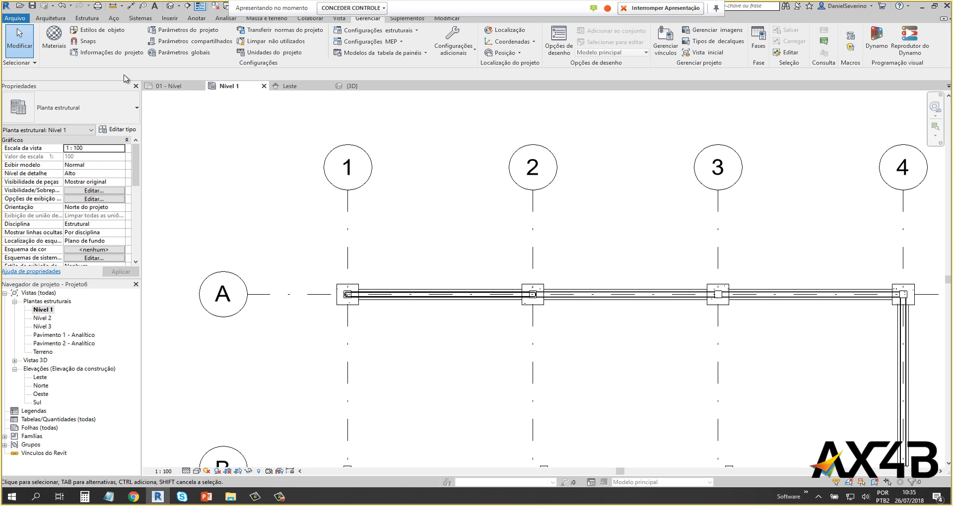
click(188, 6)
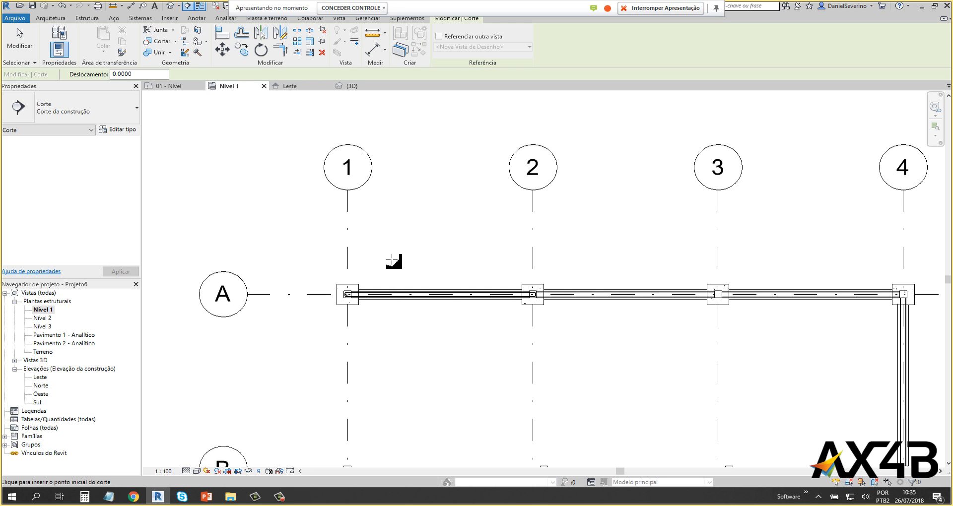
click(527, 262)
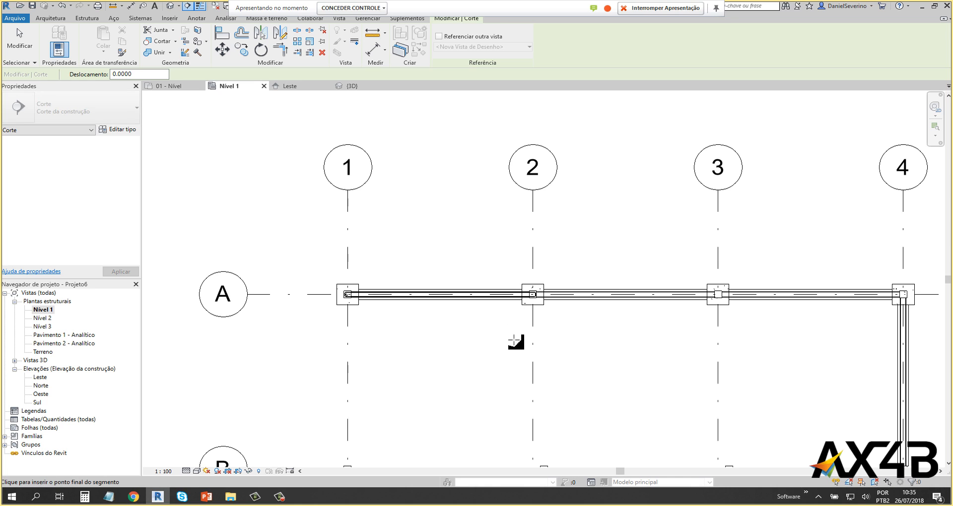
click(528, 363)
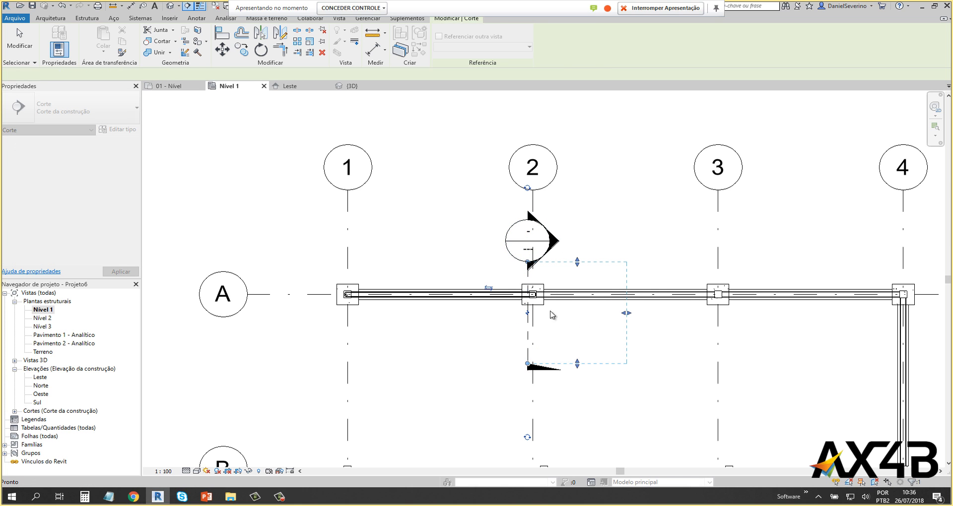
click(489, 288)
double_click(516, 260)
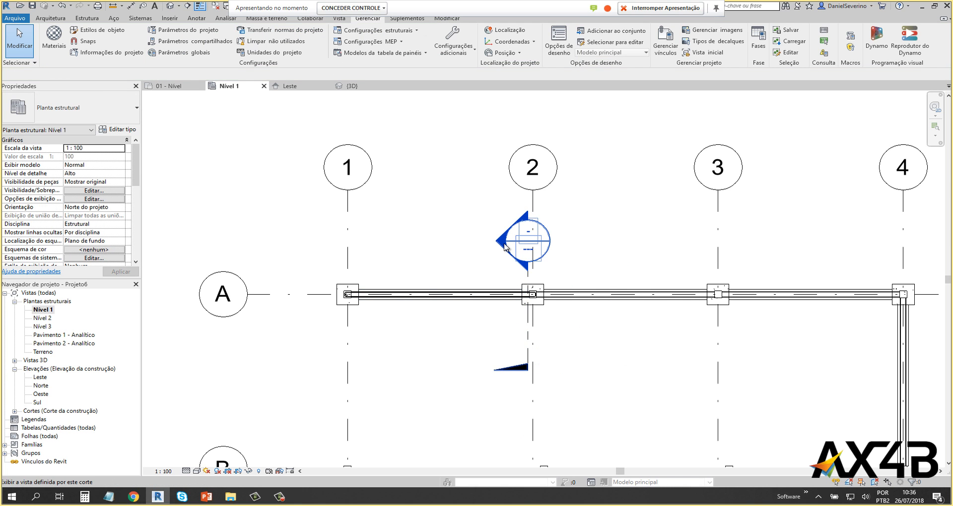
Step: Set the section view's detail level to Alto and give it a shaded visual style
scroll(562, 436, up, 3)
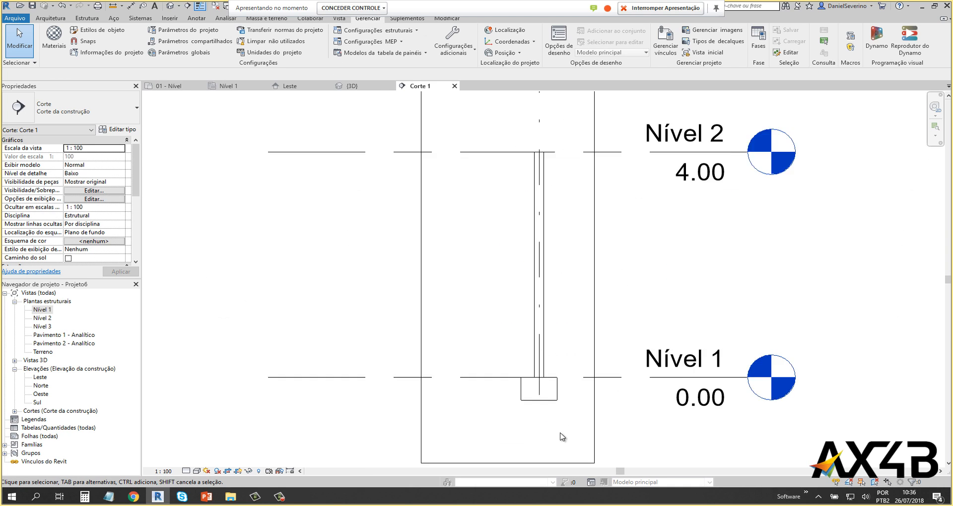
click(186, 471)
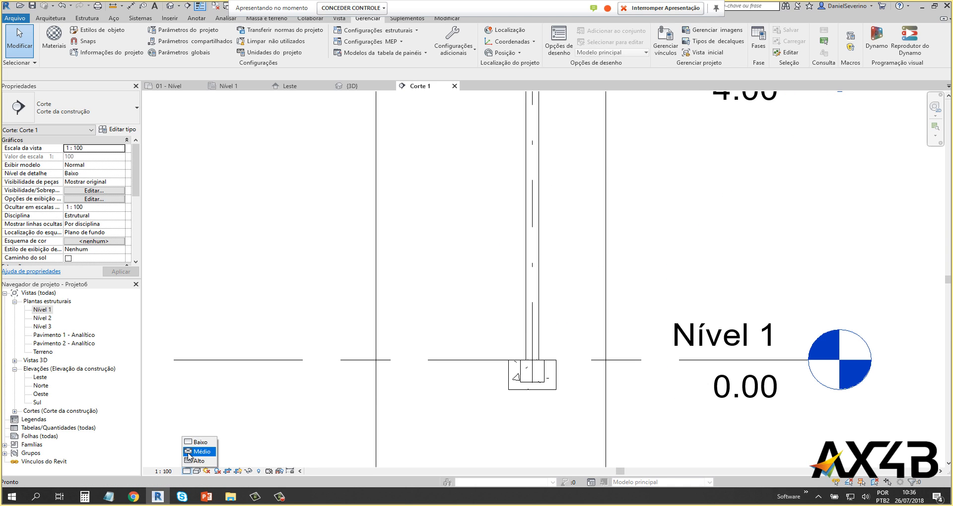
click(199, 463)
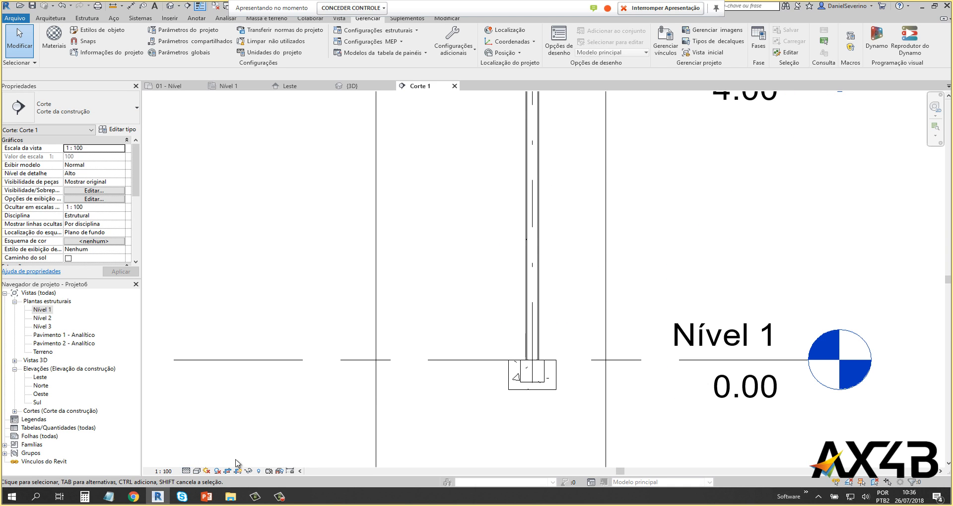
click(197, 471)
click(224, 435)
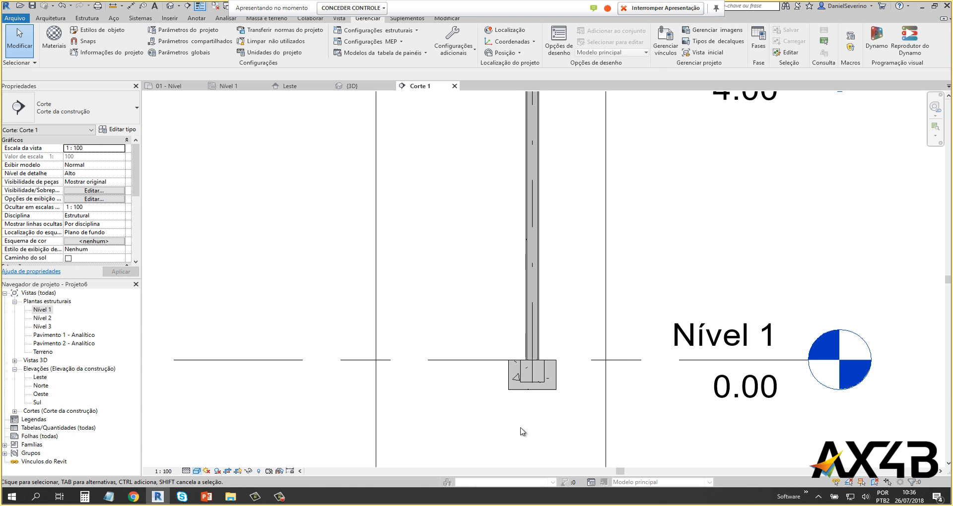
middle_drag(678, 376, 540, 423)
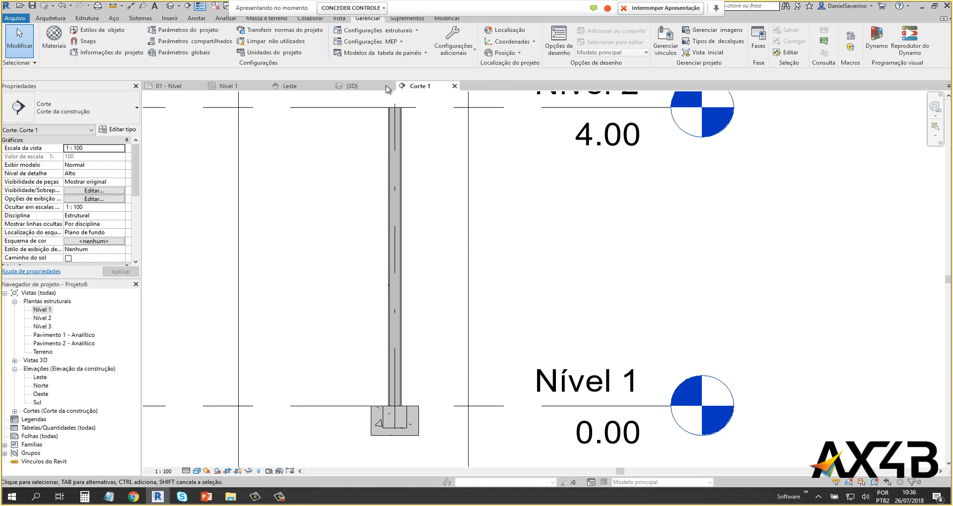
Step: Check the levels in the Leste elevation and open the Nível 2 structural plan
click(288, 85)
scroll(371, 342, down, 2)
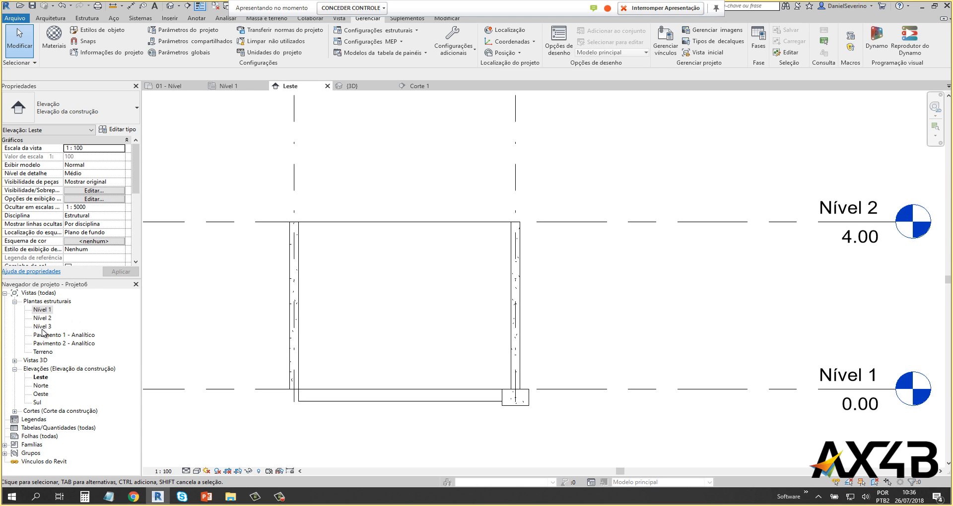
double_click(42, 318)
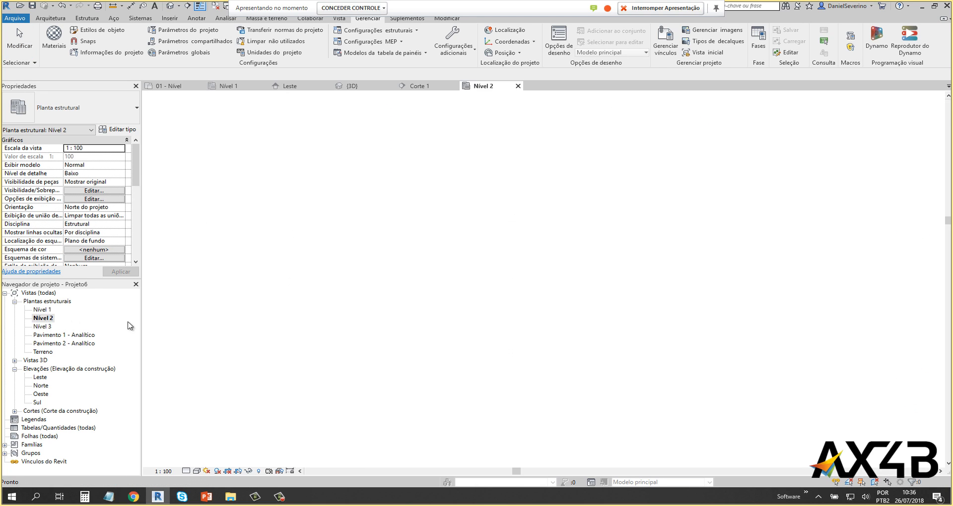
scroll(627, 309, up, 2)
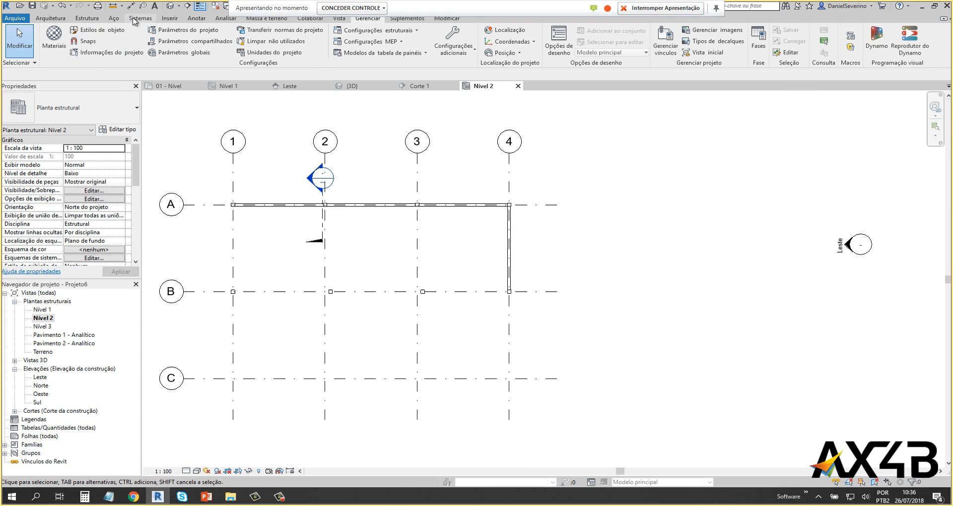
Step: Place vertical M_Concreto-Retangular-Coluna columns of type 300 x 450mm where axis C crosses grids 1 and 2, with their height up to Nível 3
click(89, 18)
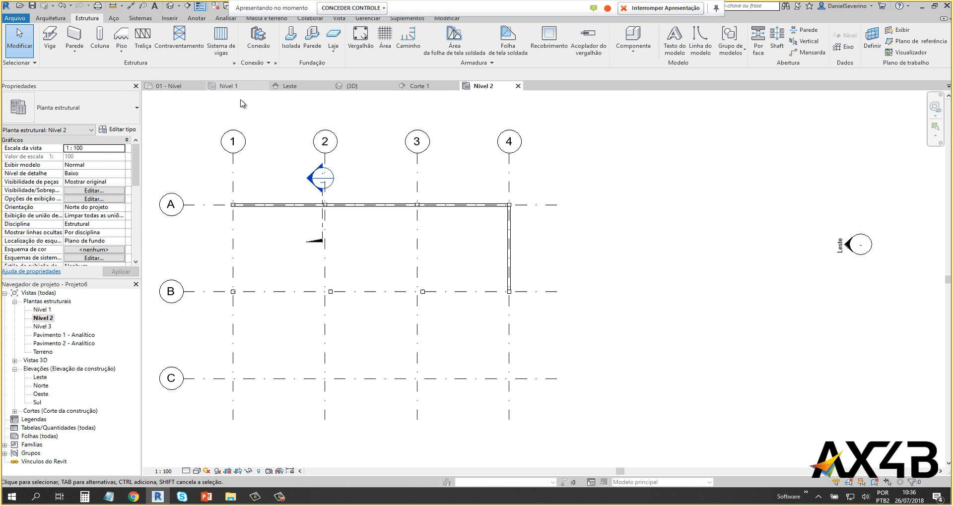
click(100, 40)
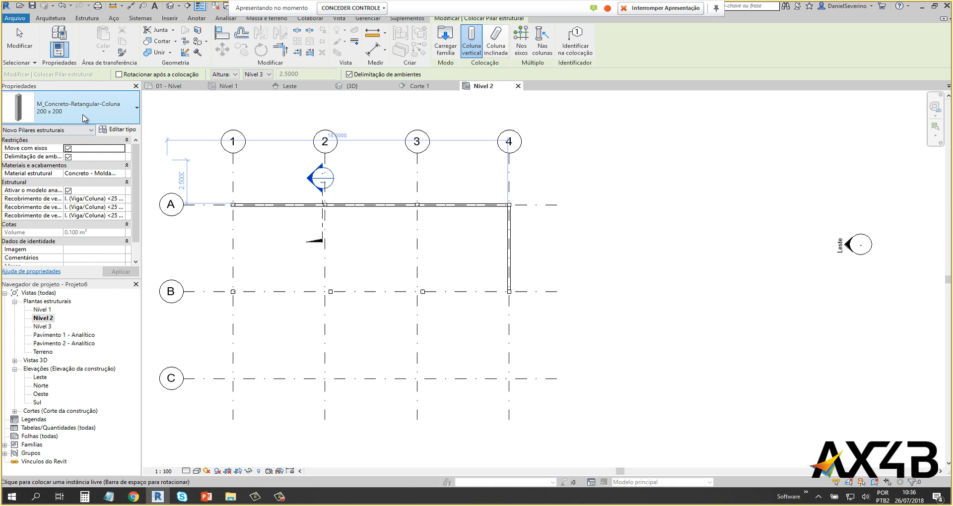
click(83, 117)
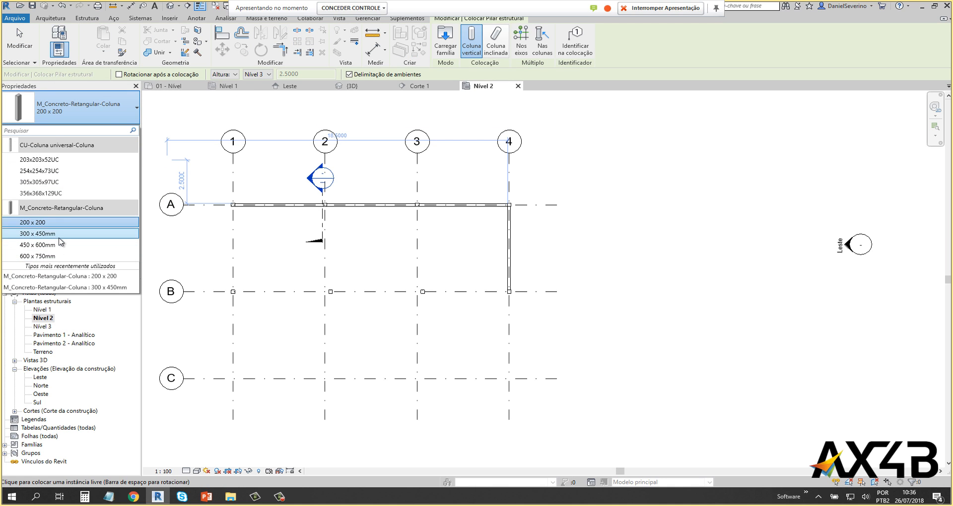
click(45, 234)
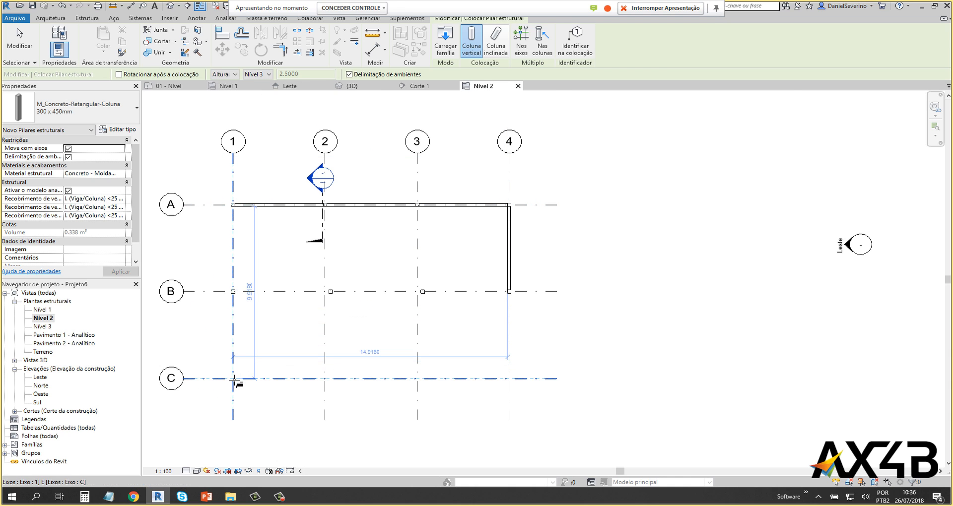
scroll(233, 378, up, 4)
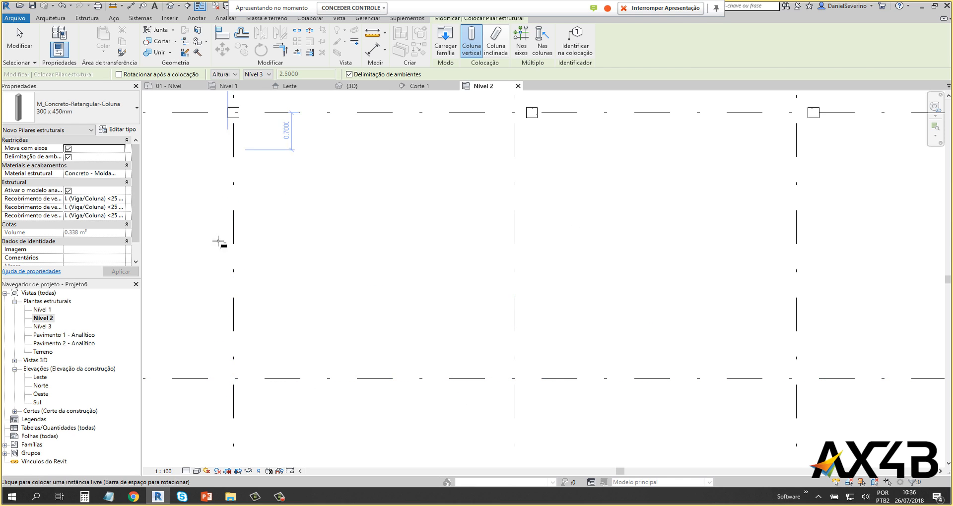
click(233, 378)
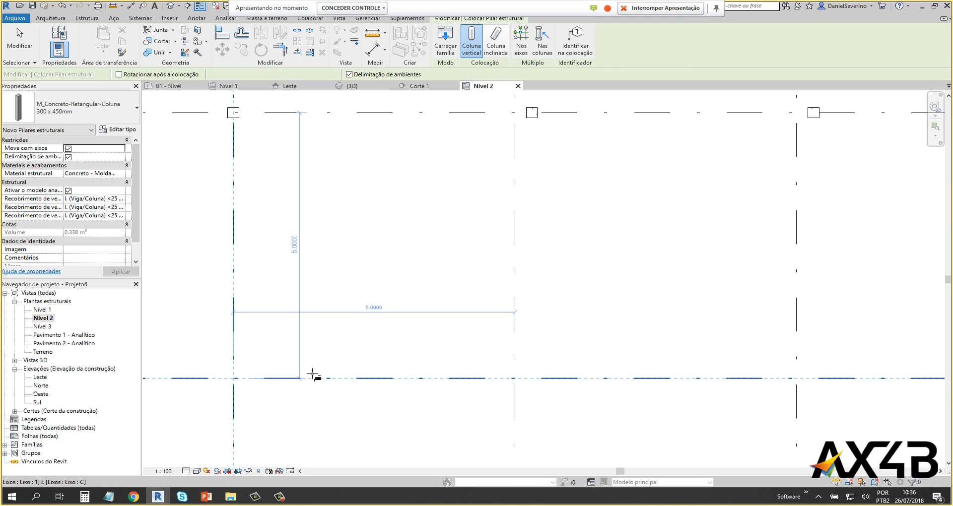
click(516, 378)
scroll(404, 366, down, 4)
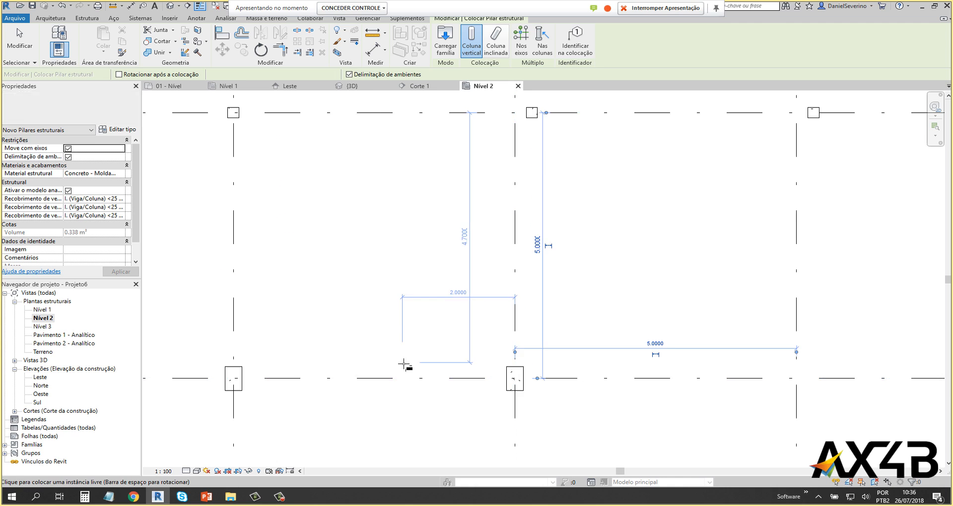
Step: In the Nível 1 plan, place vertical M_Concreto-Retangular-Coluna columns of type 450 x 600mm where axis C crosses grids 4 and 3
middle_drag(585, 305, 470, 344)
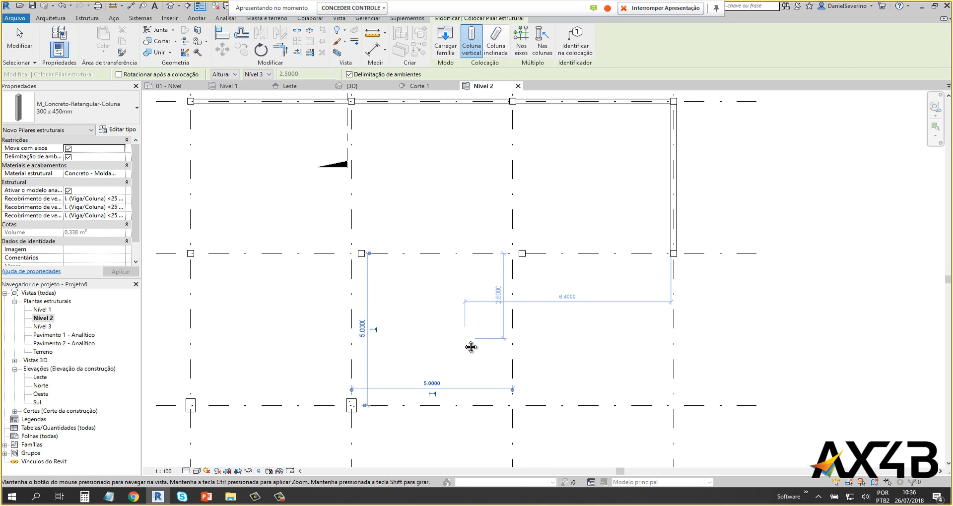
double_click(40, 309)
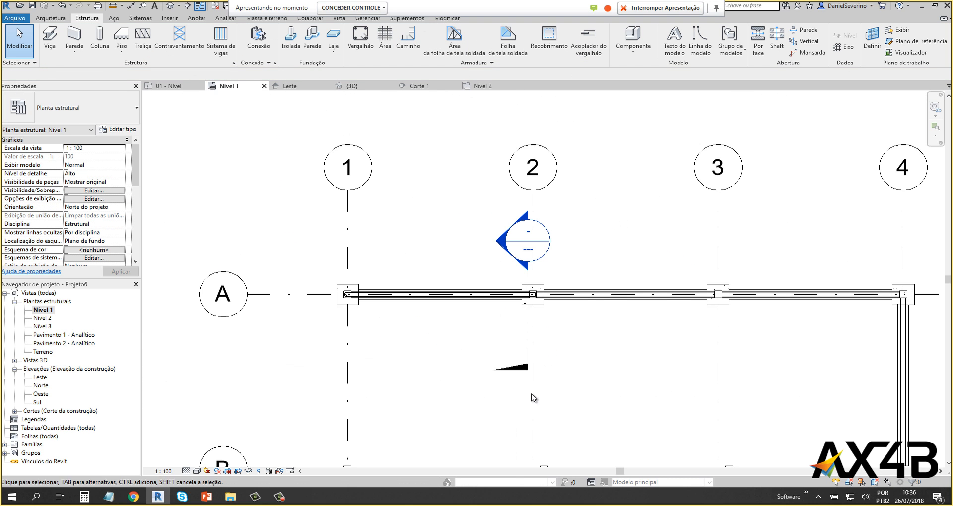
middle_drag(531, 396, 587, 256)
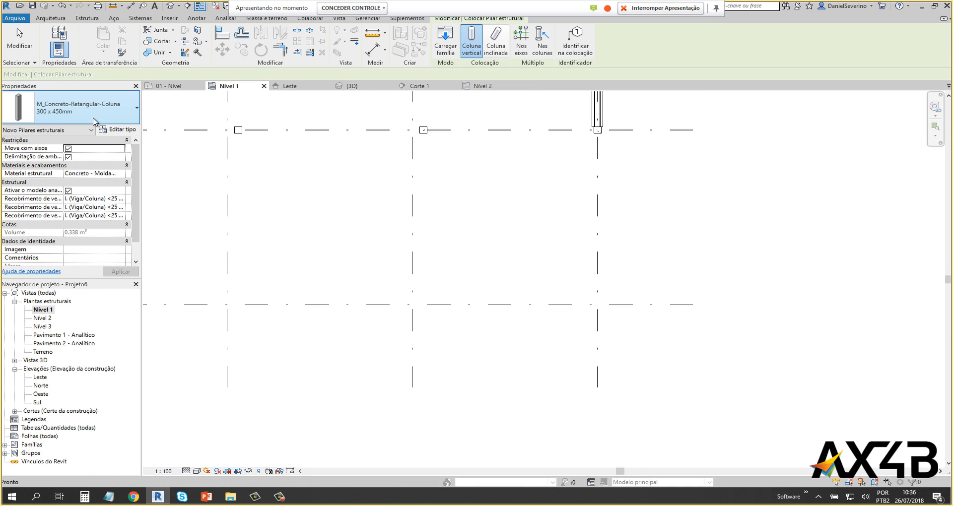
click(99, 106)
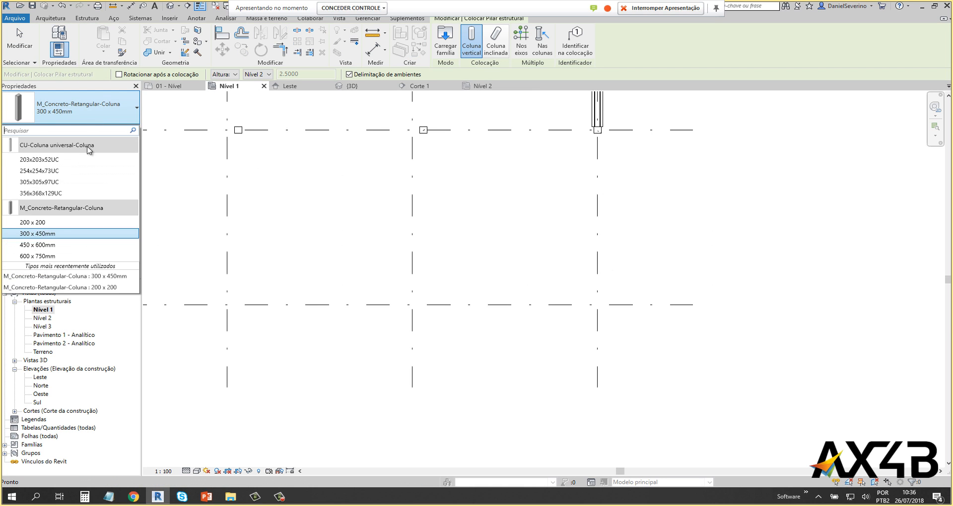
click(51, 245)
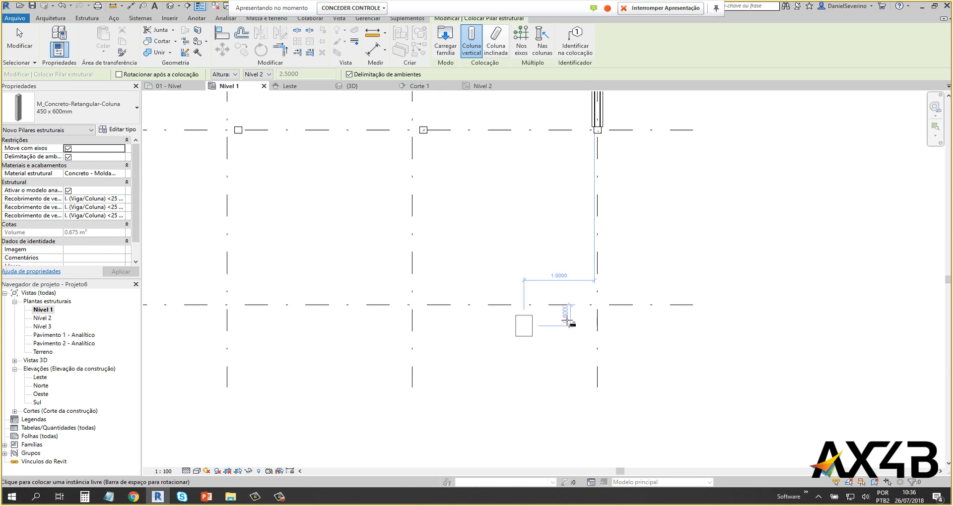
click(604, 293)
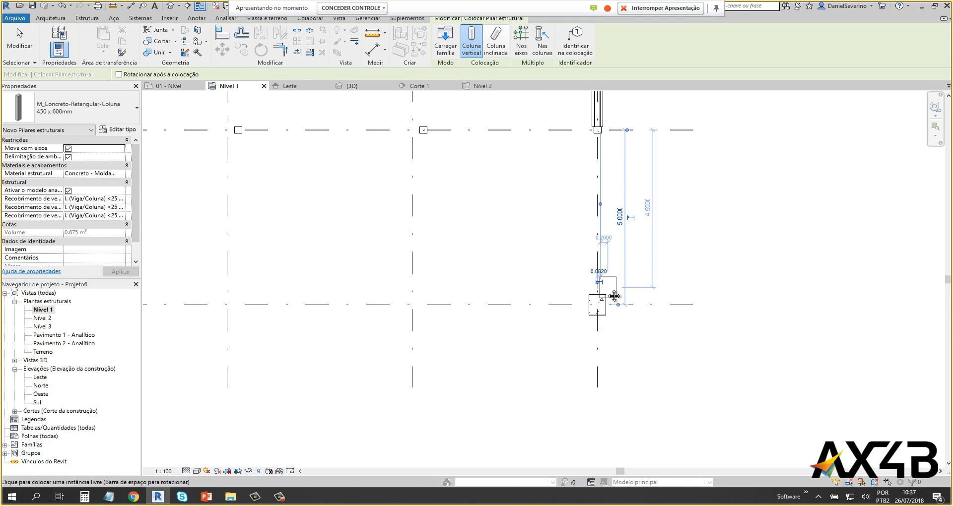
middle_drag(612, 295, 571, 353)
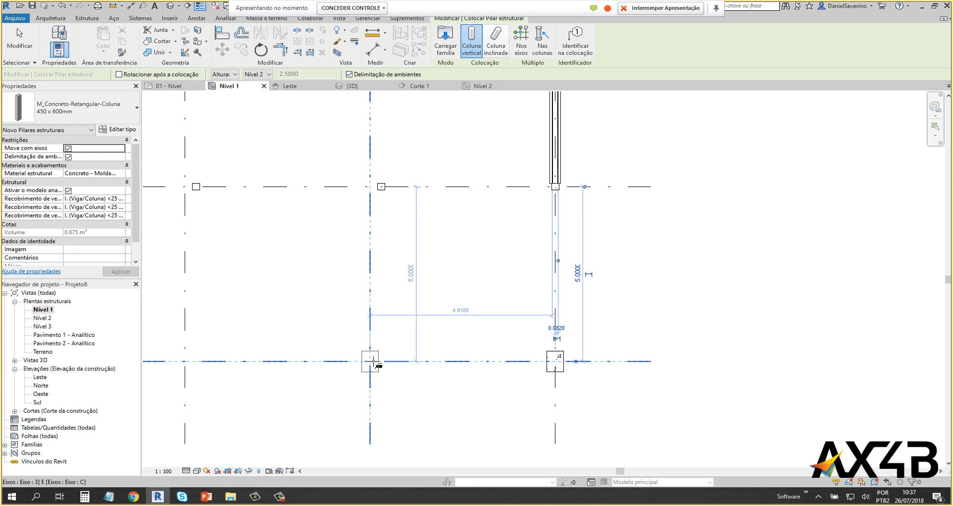
click(372, 362)
key(Escape)
key(Escape)
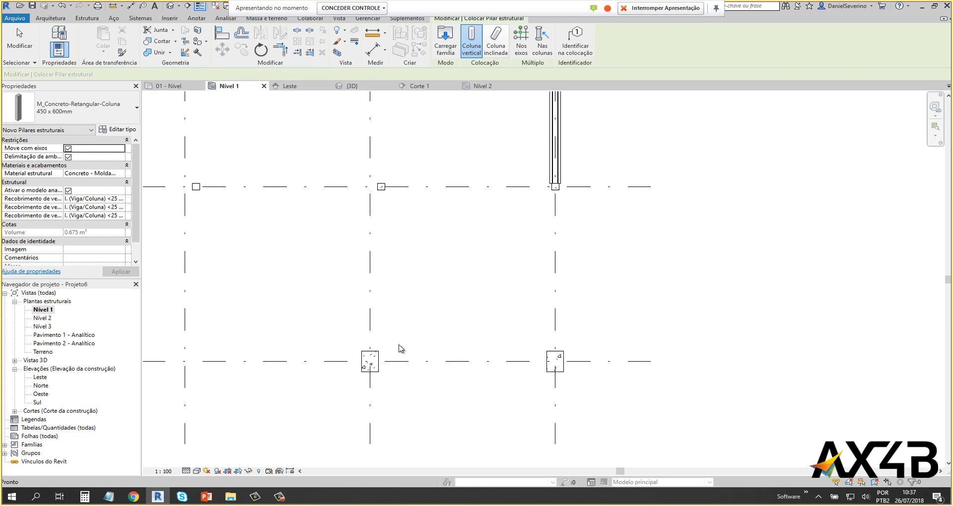
Step: Set the top level of the two 450 x 600mm columns on axis C to Nível 3 and view them in 3D
drag(343, 327, 595, 409)
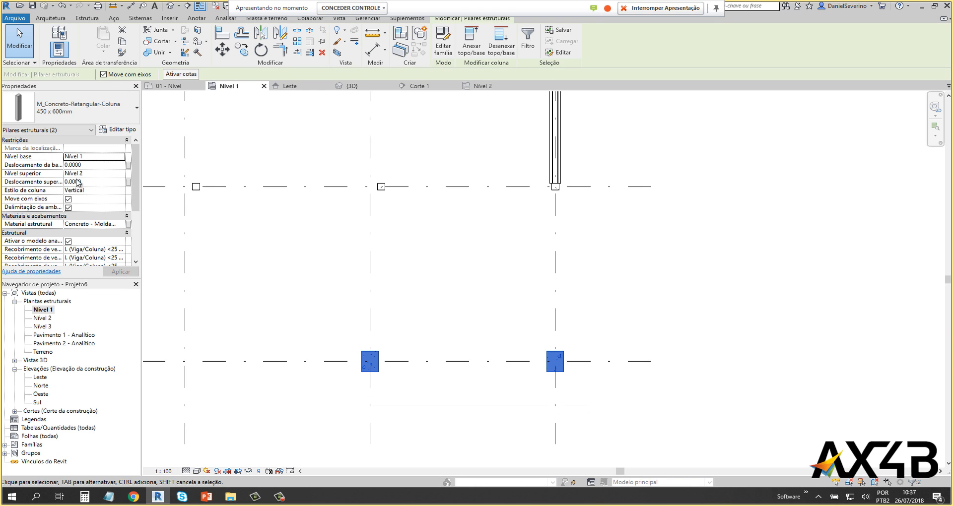
click(119, 173)
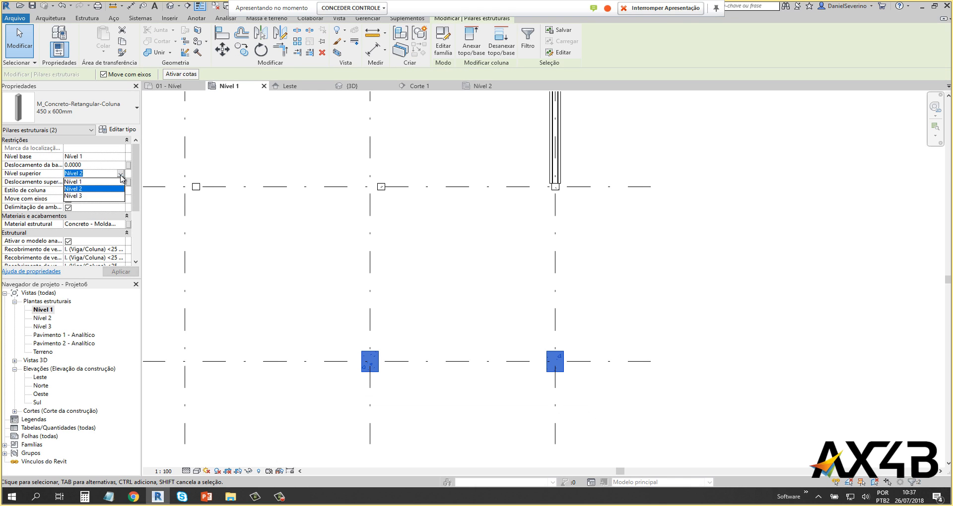
click(95, 198)
click(123, 273)
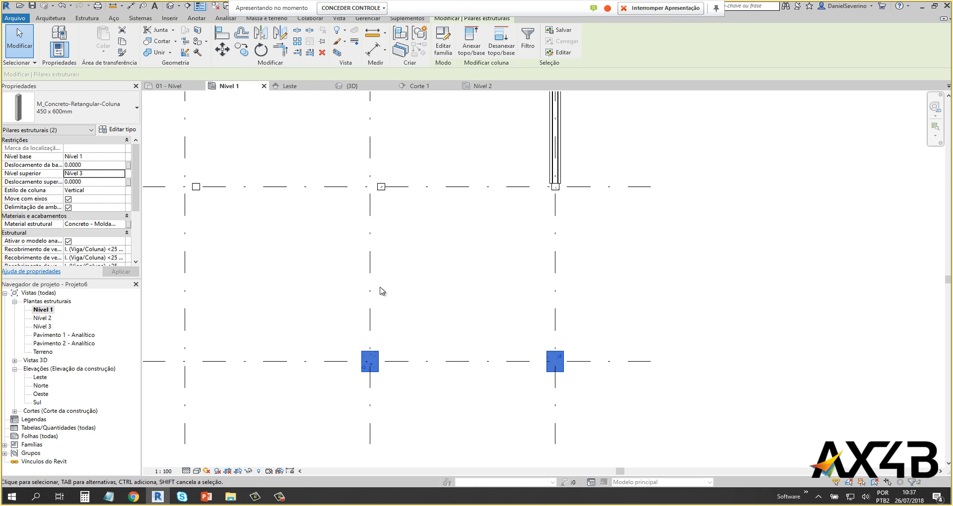
click(174, 11)
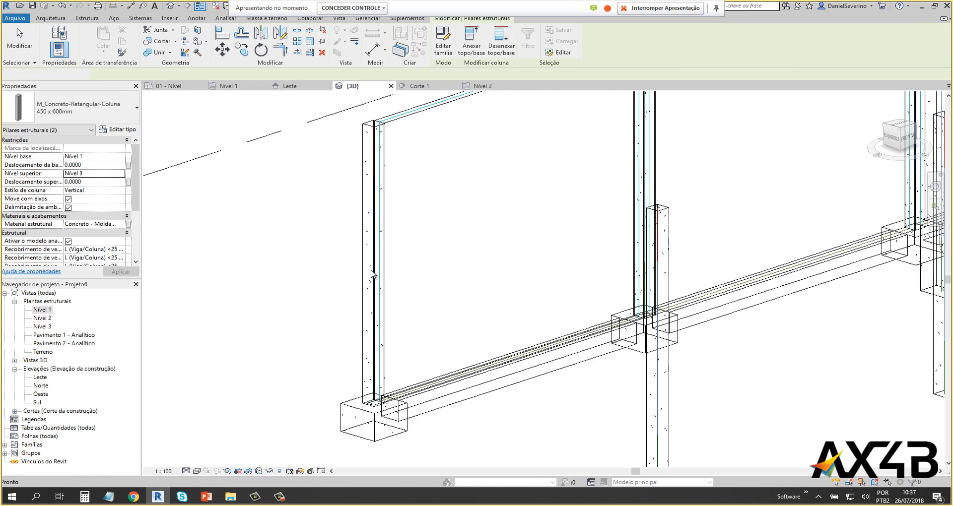
scroll(419, 282, down, 4)
shift+middle_drag(718, 341, 605, 383)
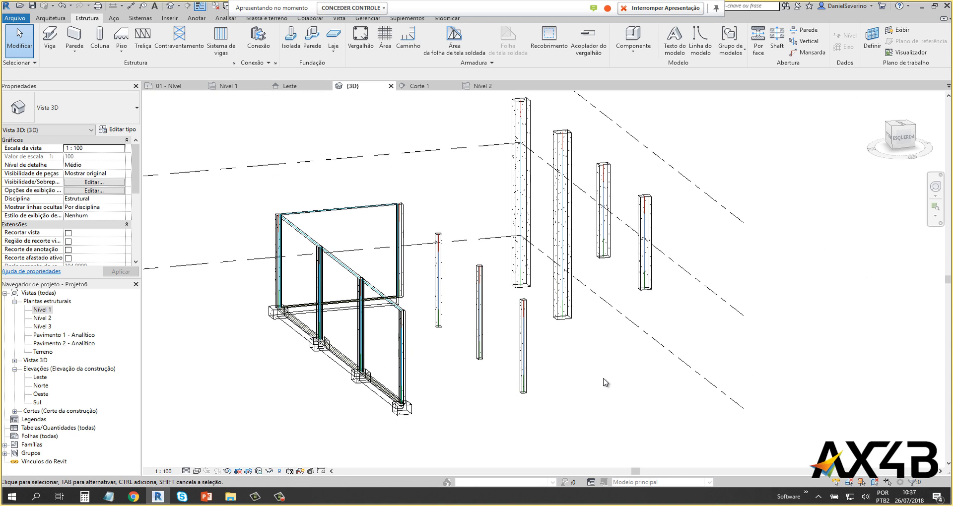
Step: Return to the Nível 1 plan, create a graphical column schedule and give it the Realista visual style
double_click(40, 311)
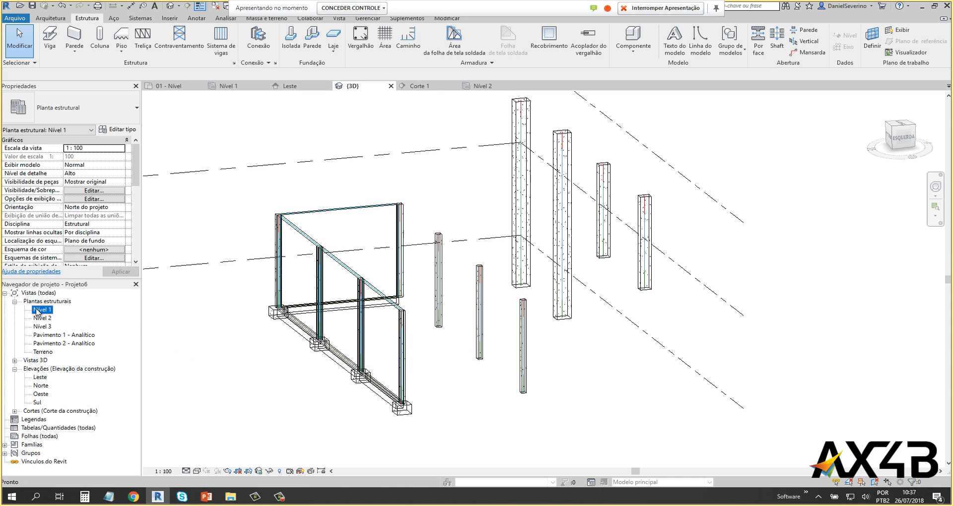
middle_drag(405, 239, 512, 292)
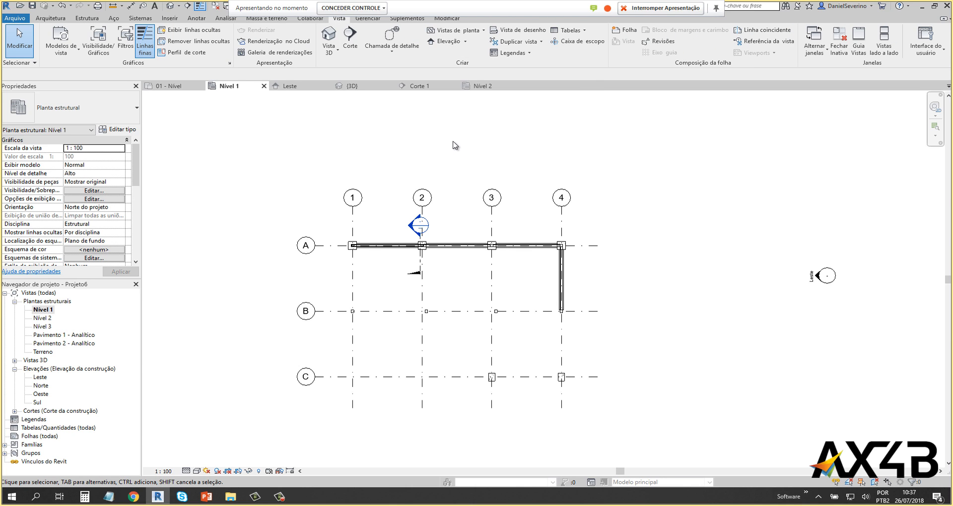
click(585, 31)
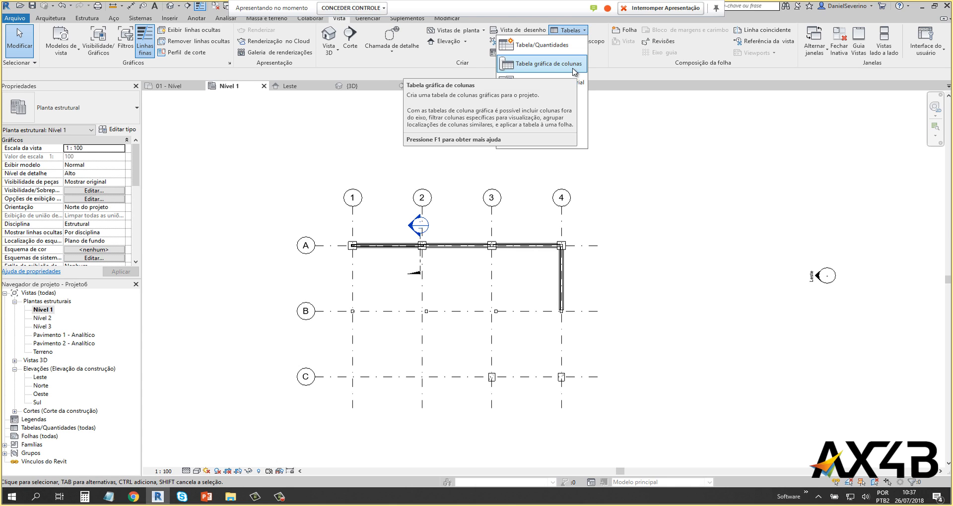
click(574, 69)
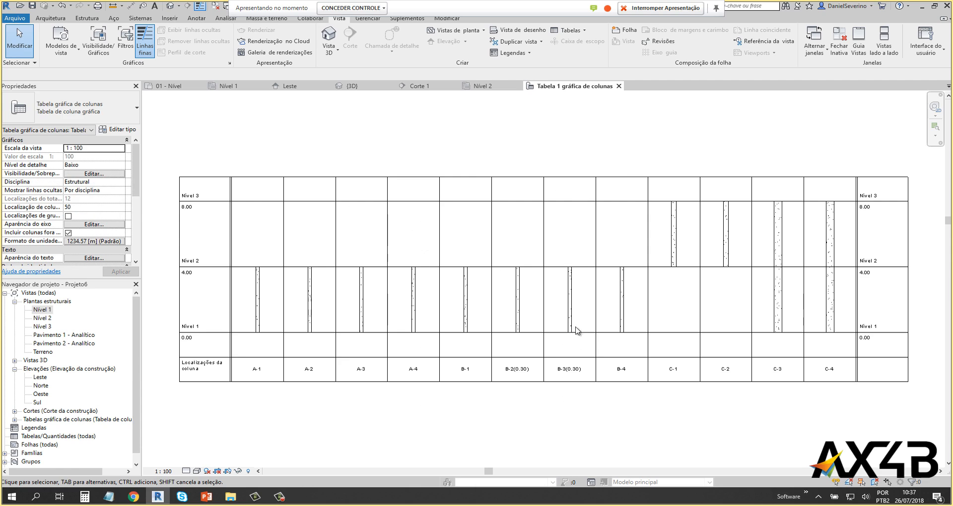
click(198, 472)
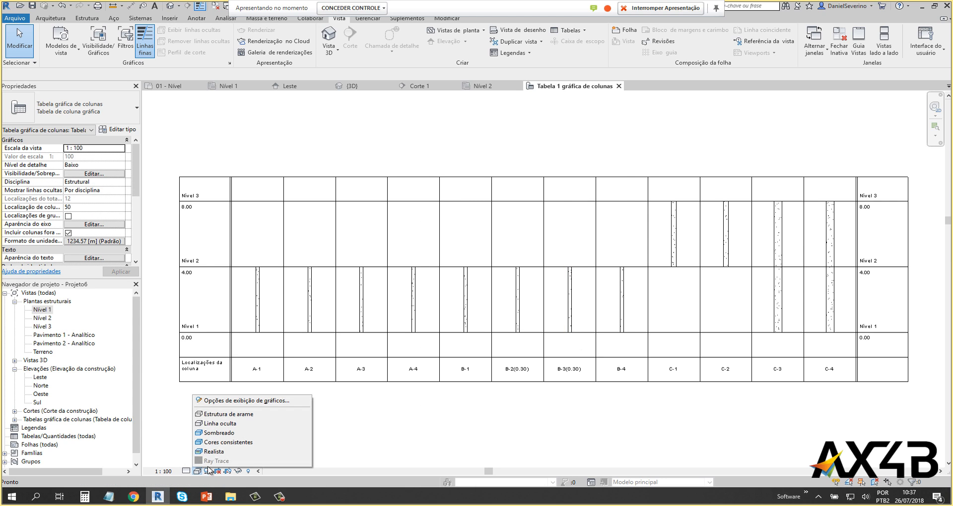
click(221, 451)
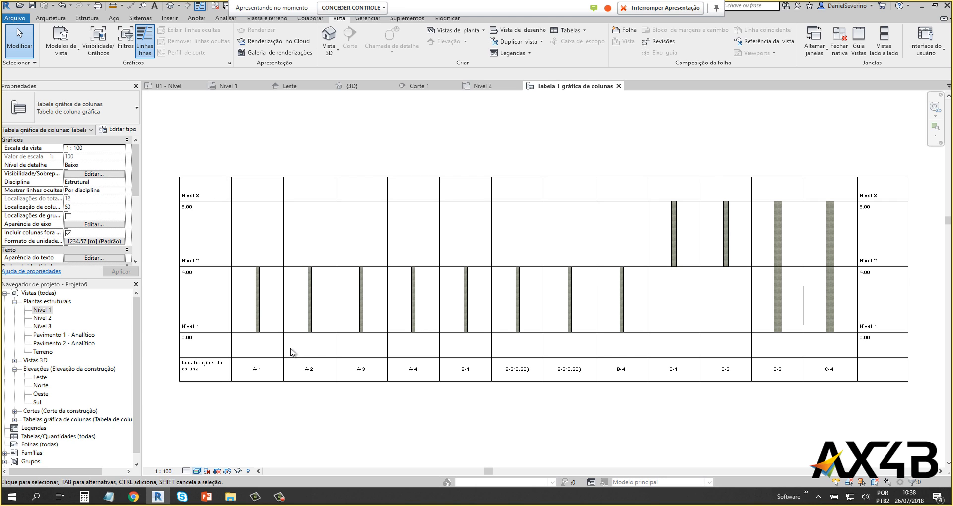
Step: Examine the graphical column schedule, comparing the column locations from A-1 to C-4 and the levels each column spans
scroll(216, 307, up, 3)
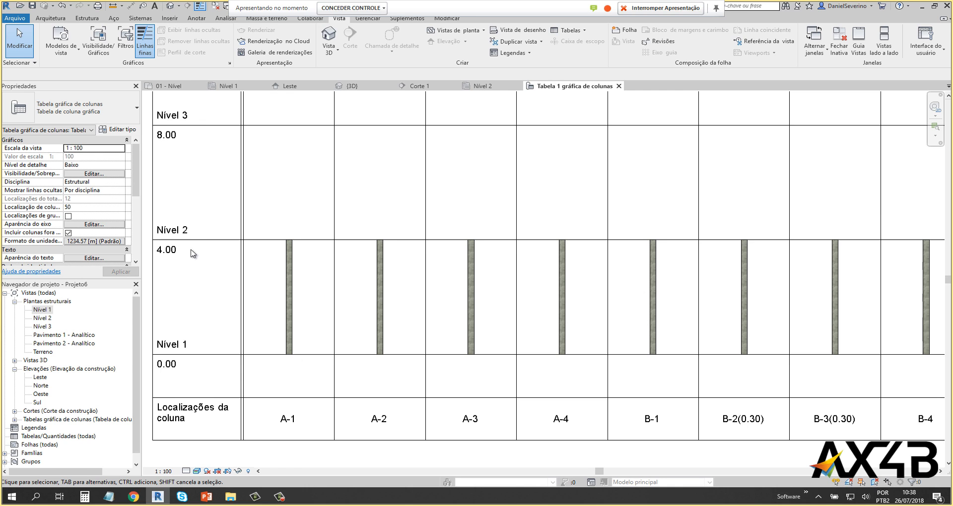
scroll(381, 289, down, 2)
middle_drag(361, 300, 312, 322)
middle_drag(488, 344, 362, 325)
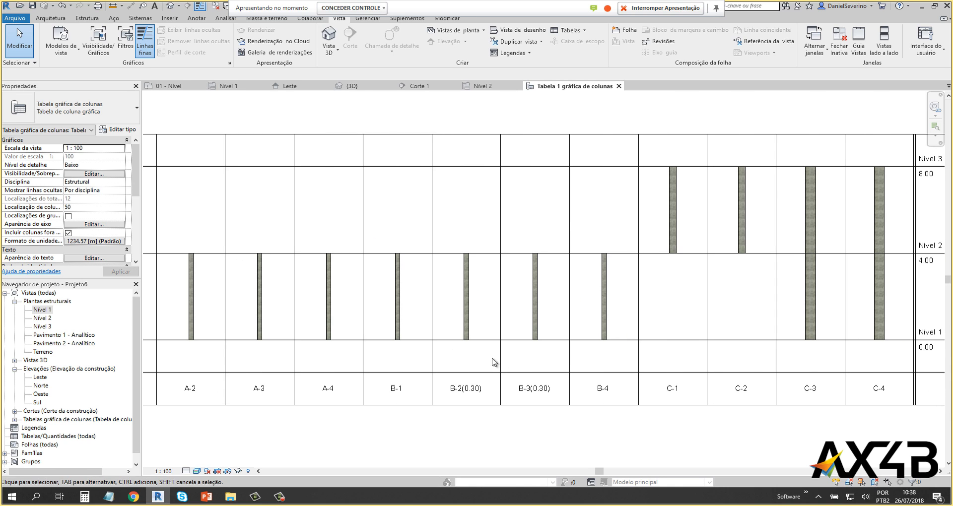
scroll(504, 364, up, 2)
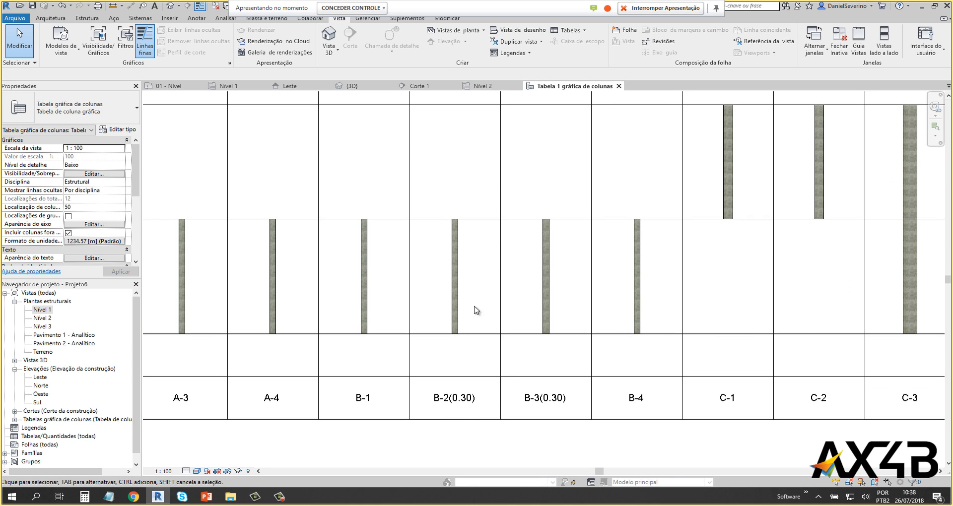
mouse_move(750, 355)
middle_down()
mouse_move(317, 362)
mouse_move(325, 342)
mouse_move(331, 398)
middle_up()
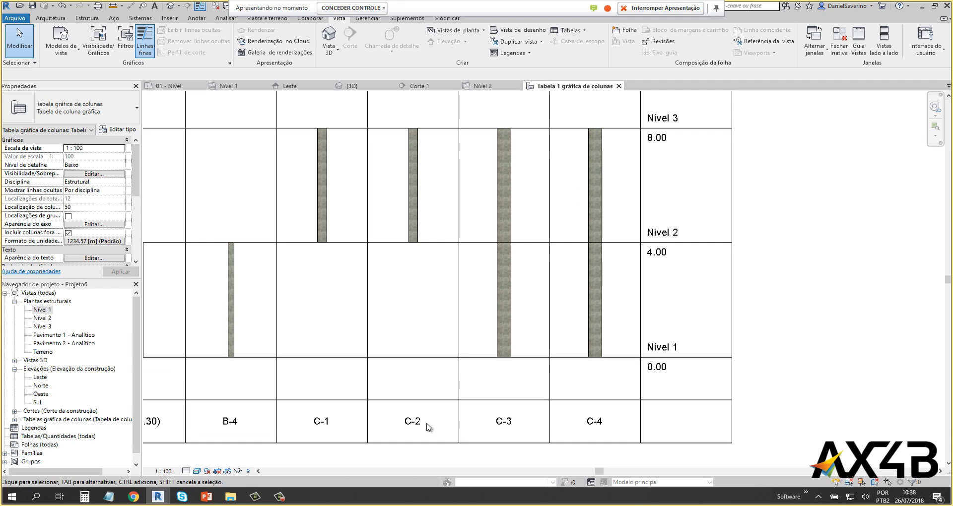
scroll(576, 424, down, 1)
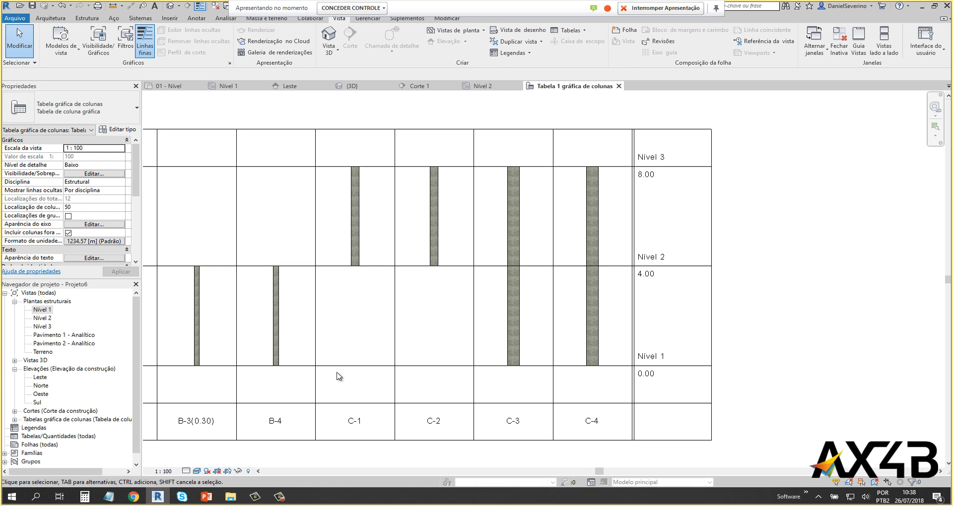
scroll(336, 375, down, 2)
middle_drag(337, 375, 661, 349)
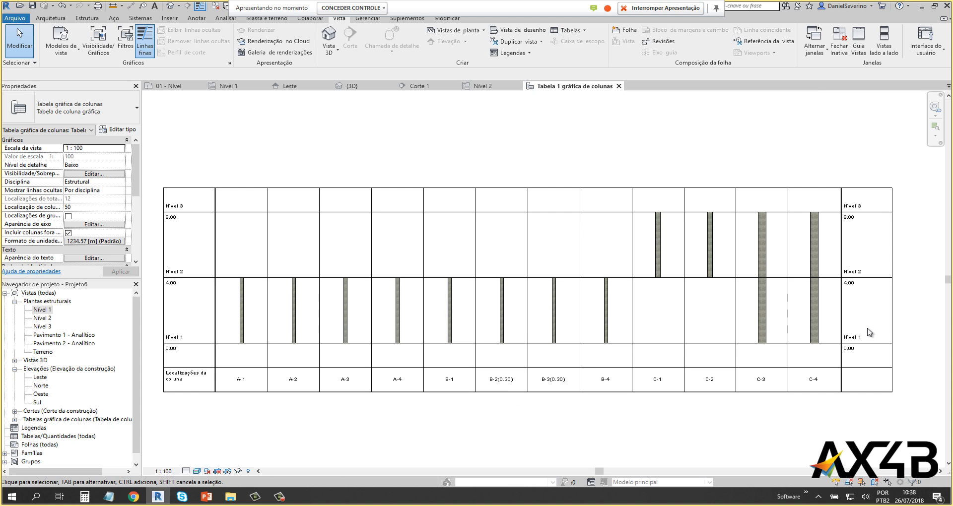
Step: Open the Nível 2 structural plan, start the Beam command and list the available beam types
double_click(56, 311)
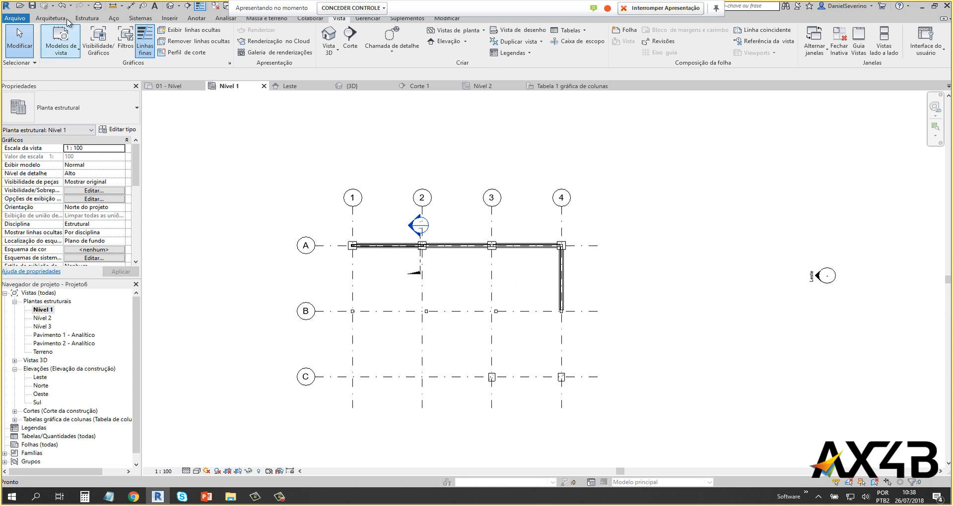
click(87, 18)
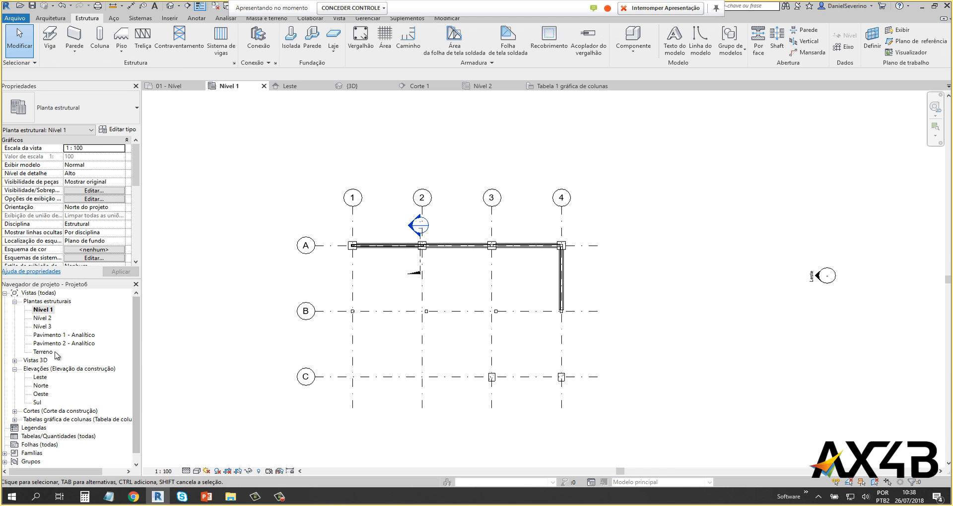
double_click(43, 318)
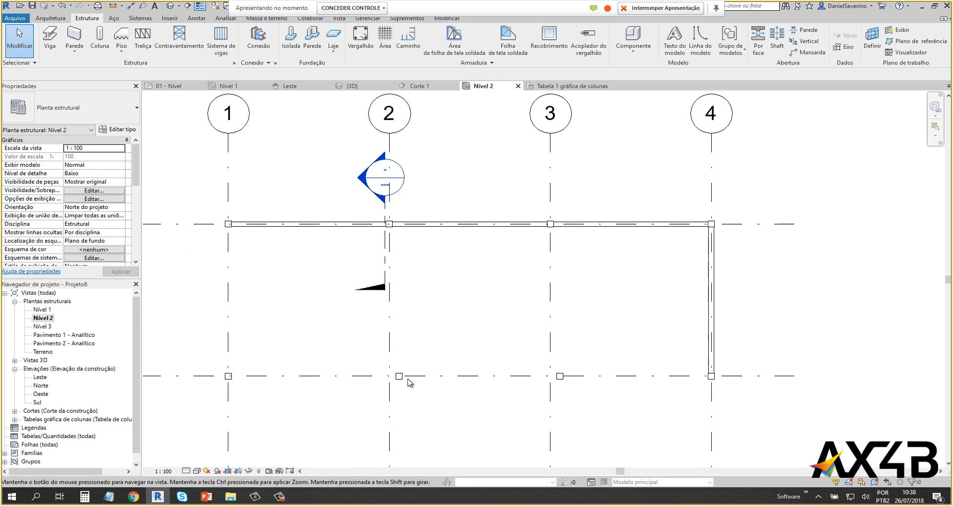
scroll(266, 293, up, 5)
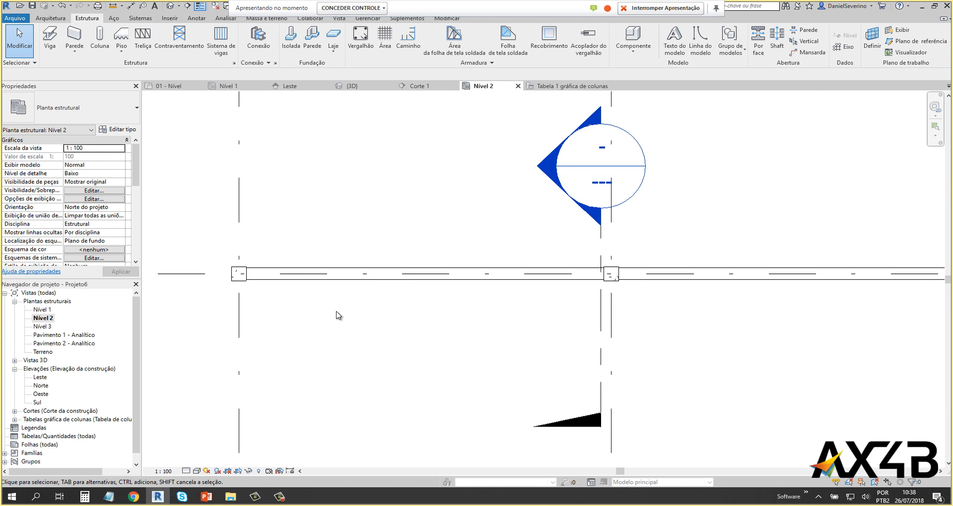
click(49, 37)
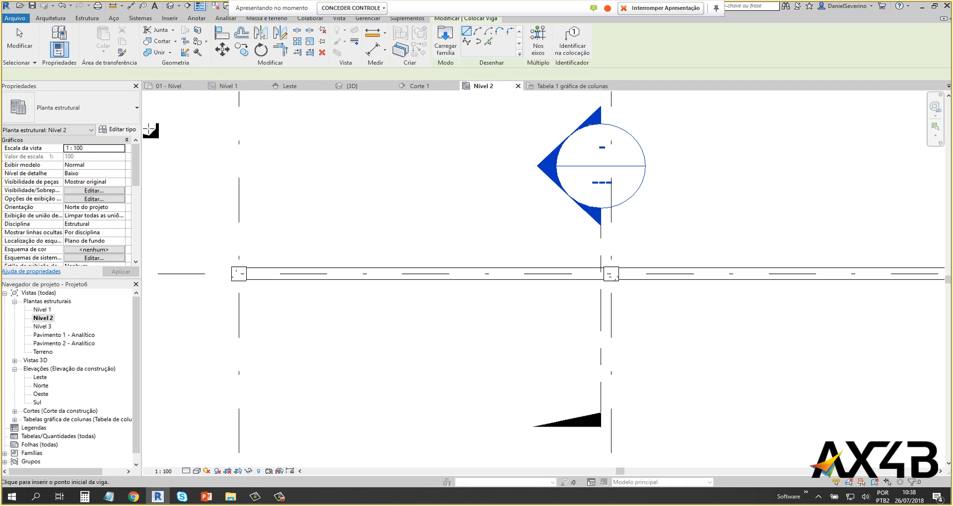
click(118, 123)
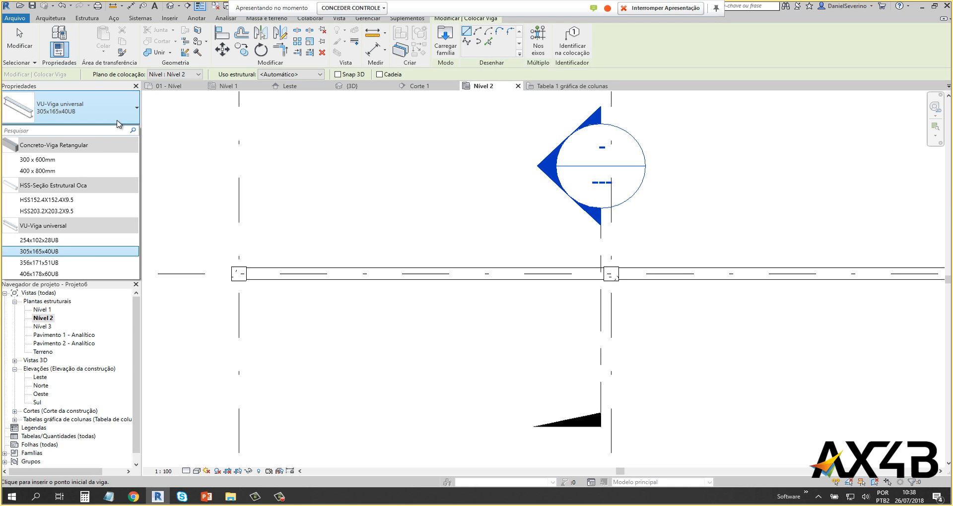
Step: Place a 356x171x51UB universal beam between the first two columns on Nível 2 and set the plan's detail level to Alto
click(70, 264)
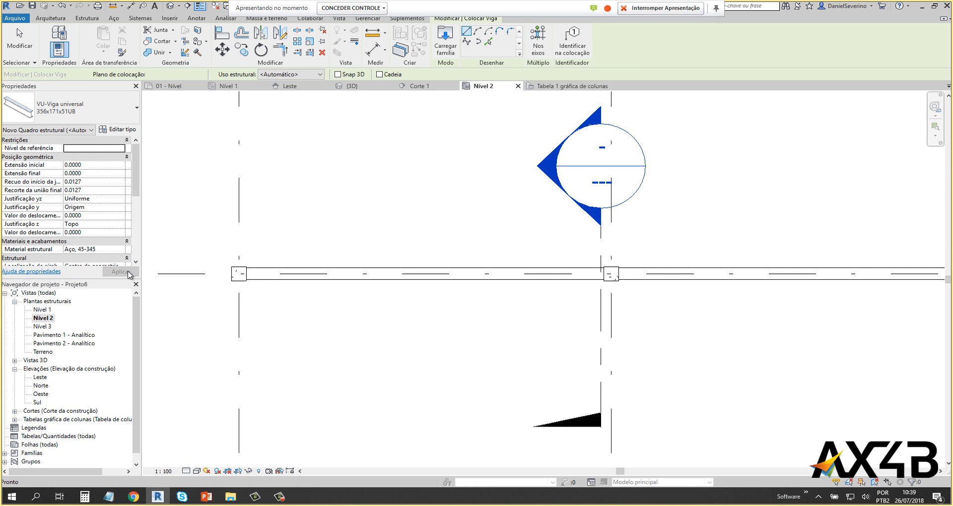
click(247, 274)
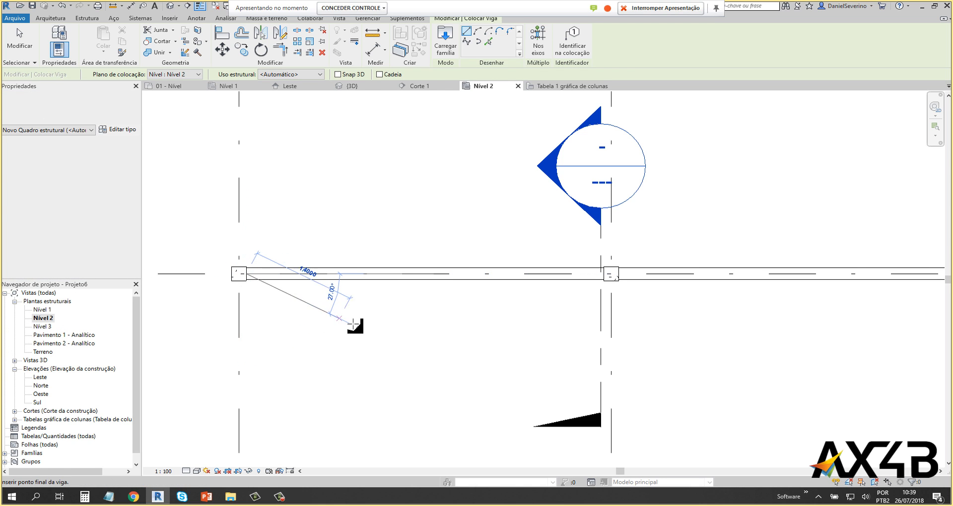
click(588, 303)
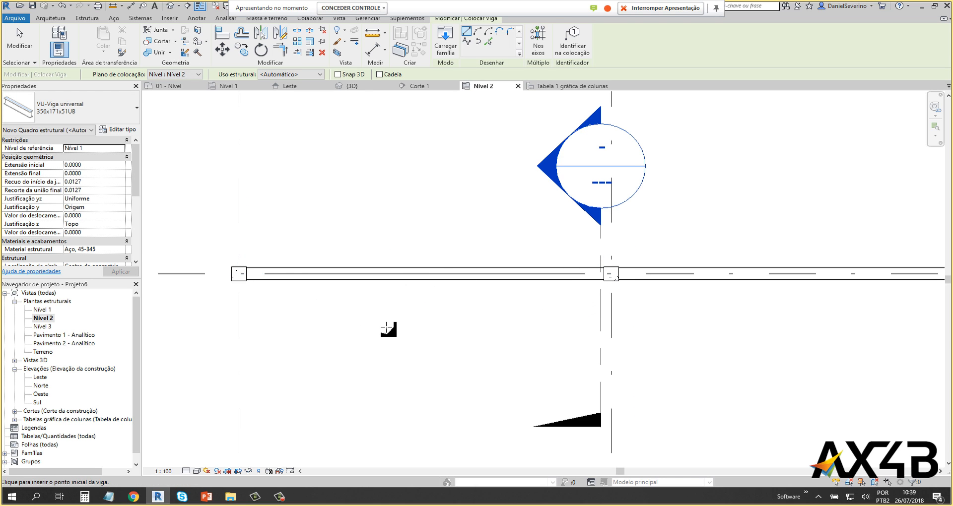
click(186, 471)
click(198, 462)
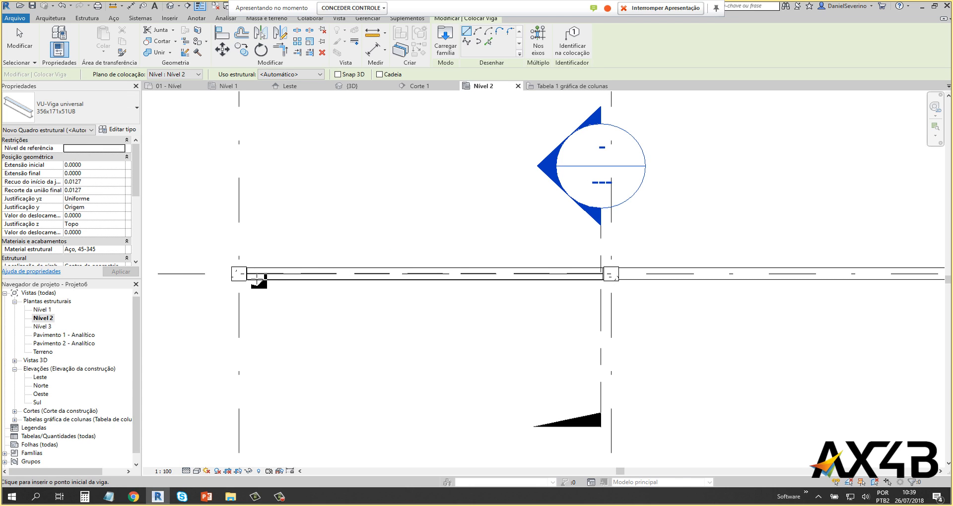
Step: Place a 356x171x51UB beam about 4.8 m long between the second and third columns of the same row on Nível 2
middle_drag(581, 281, 287, 275)
click(308, 274)
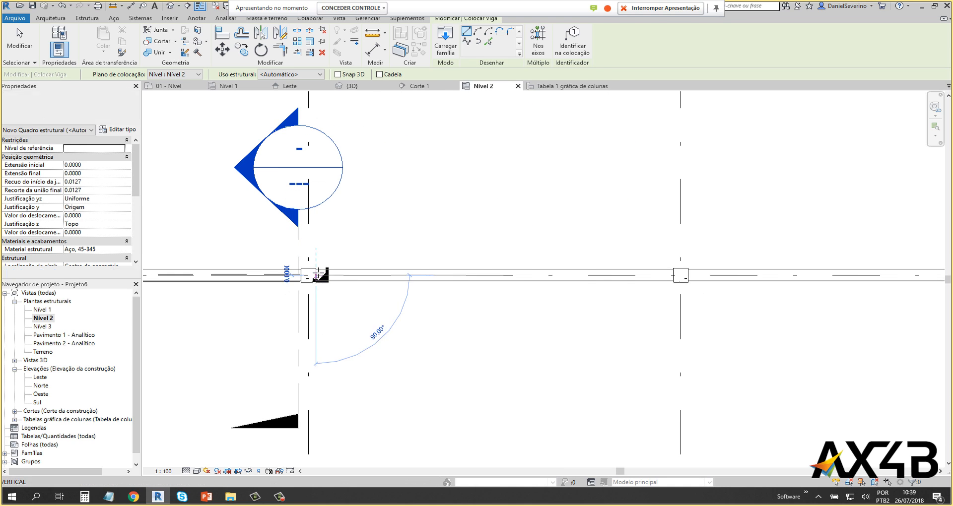
click(680, 275)
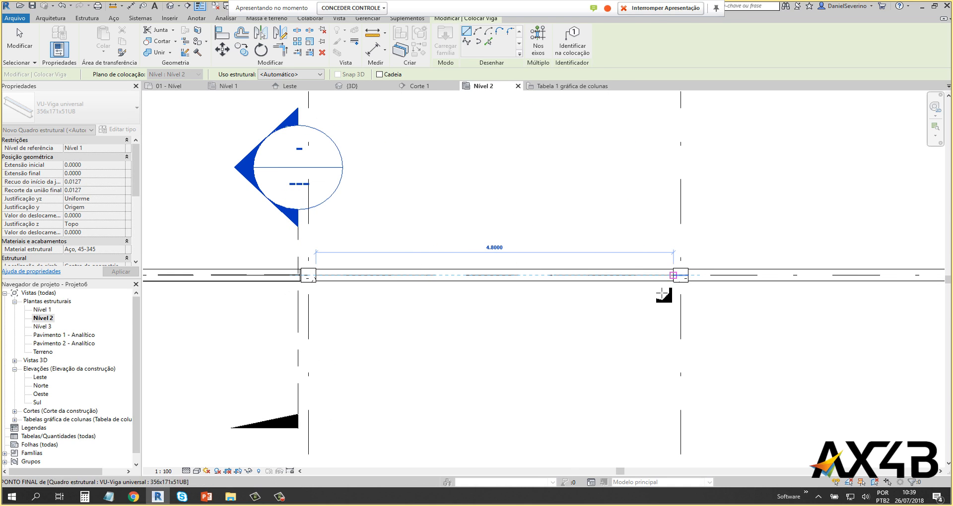
Step: Finish beam placement and show the structure in the 3D view with the Sombreado visual style
click(170, 6)
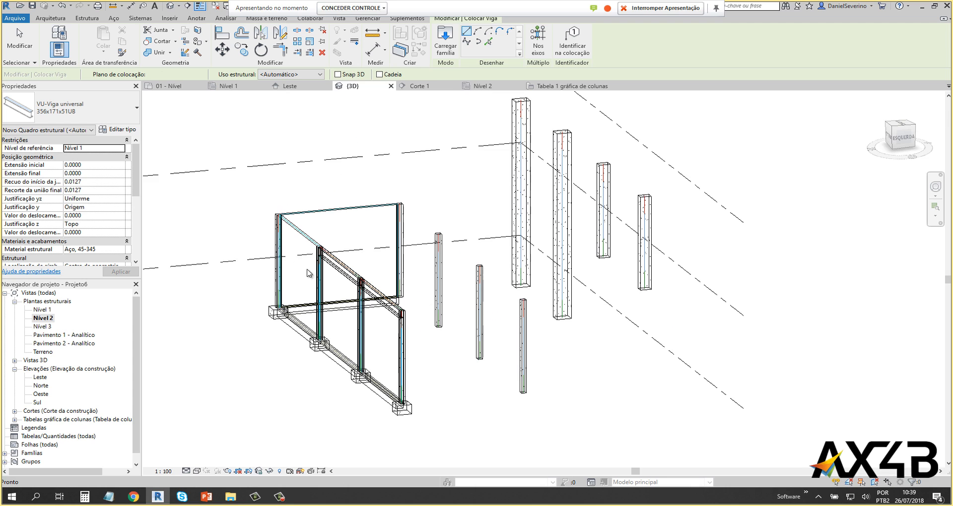
shift+middle_drag(425, 320, 248, 323)
key(Escape)
key(Escape)
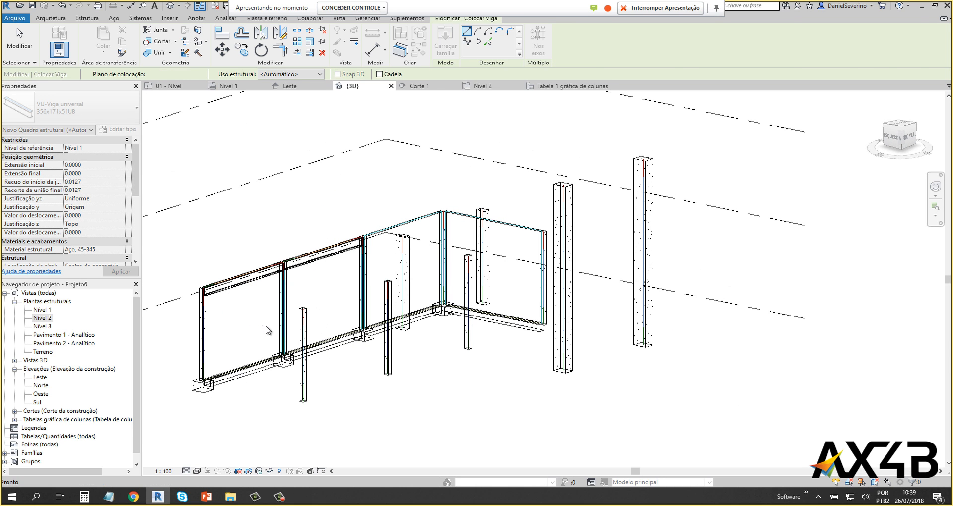
click(197, 471)
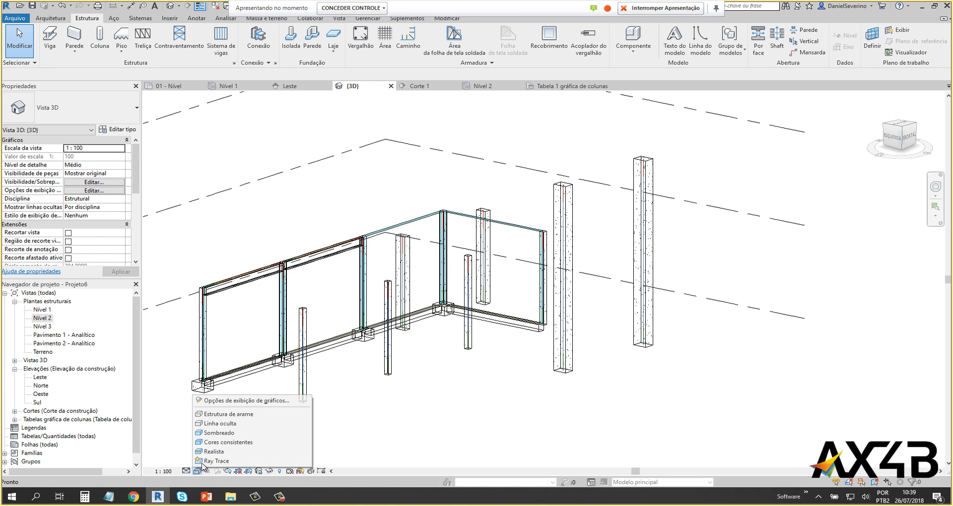
click(223, 433)
scroll(292, 338, up, 5)
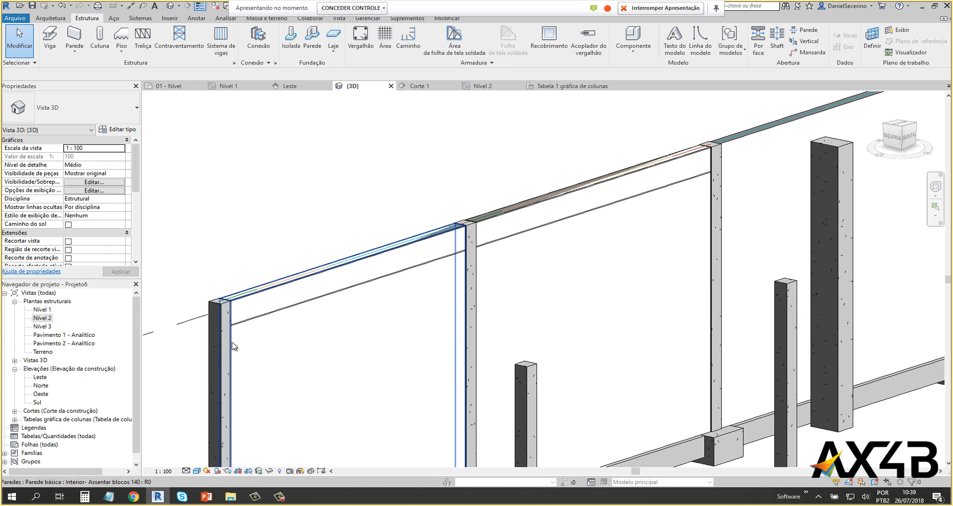
Step: Lower the top of the end-bay block wall until it sits below the steel beam
click(314, 317)
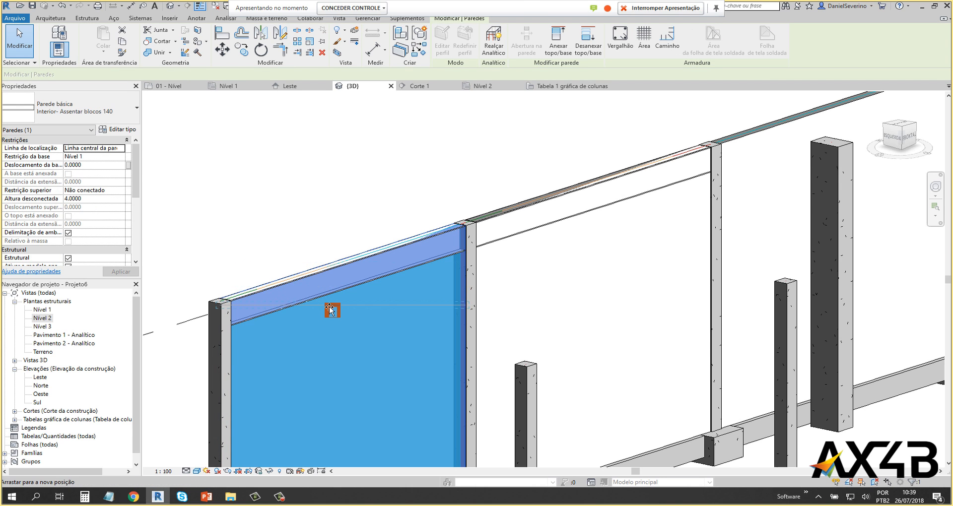
click(347, 206)
shift+middle_drag(404, 277, 437, 318)
scroll(437, 276, up, 5)
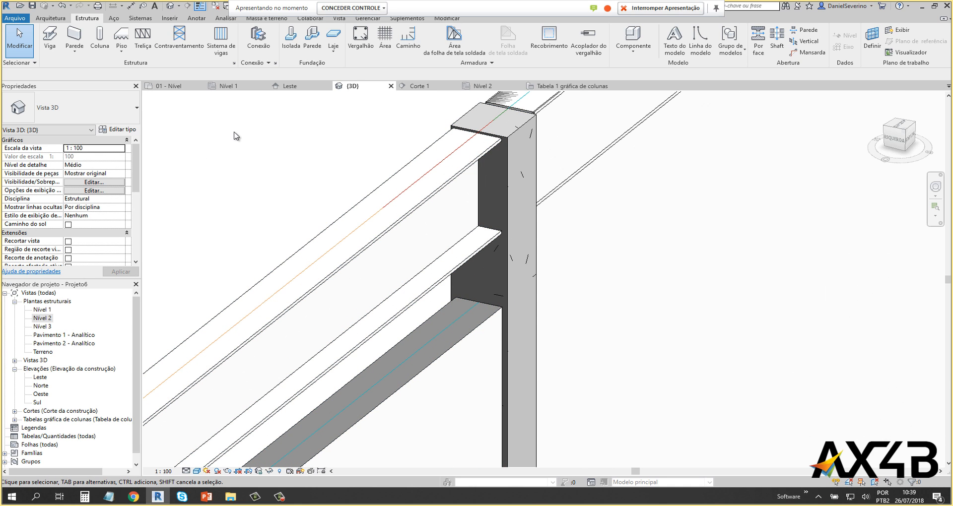
scroll(202, 176, down, 3)
middle_drag(202, 176, 305, 223)
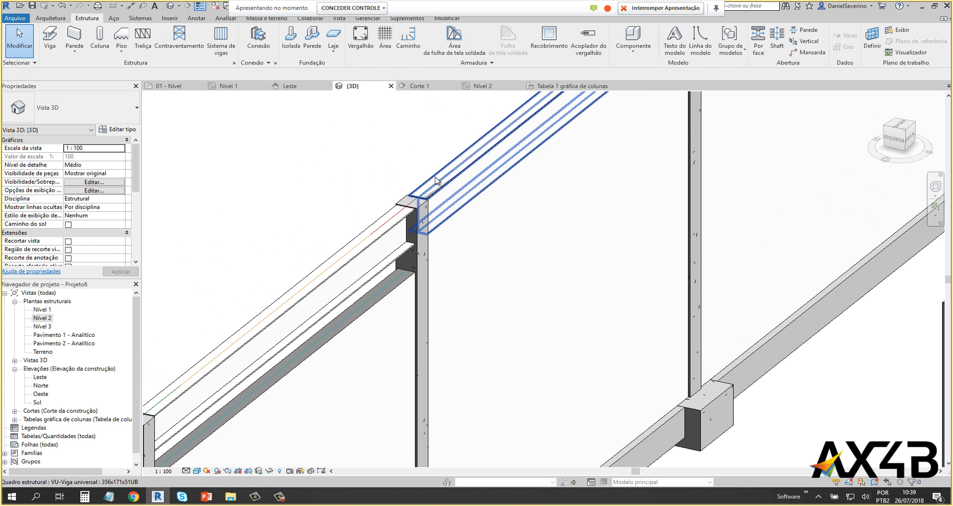
Step: Lower the top of the second-bay block wall below its steel beam, to a height of about 2.46 m
click(493, 172)
click(495, 246)
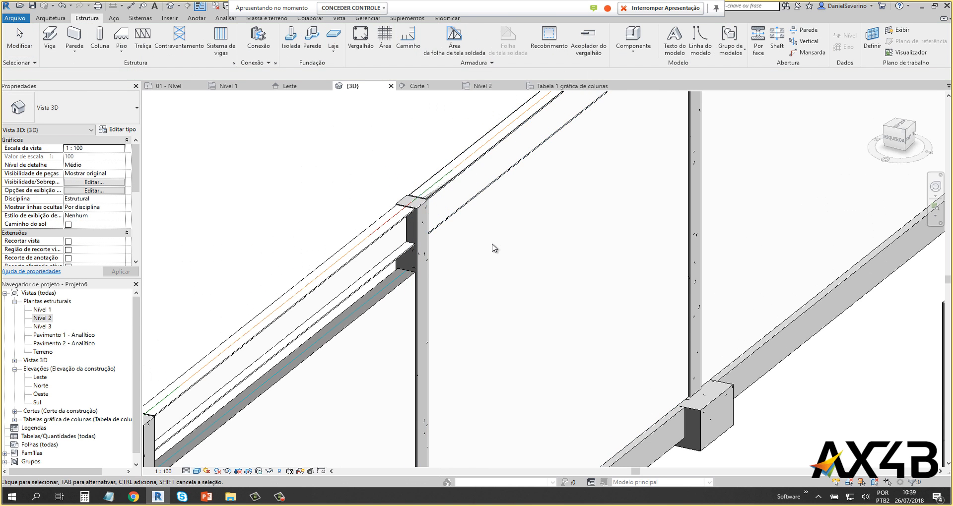
scroll(497, 245, down, 3)
middle_drag(523, 257, 385, 278)
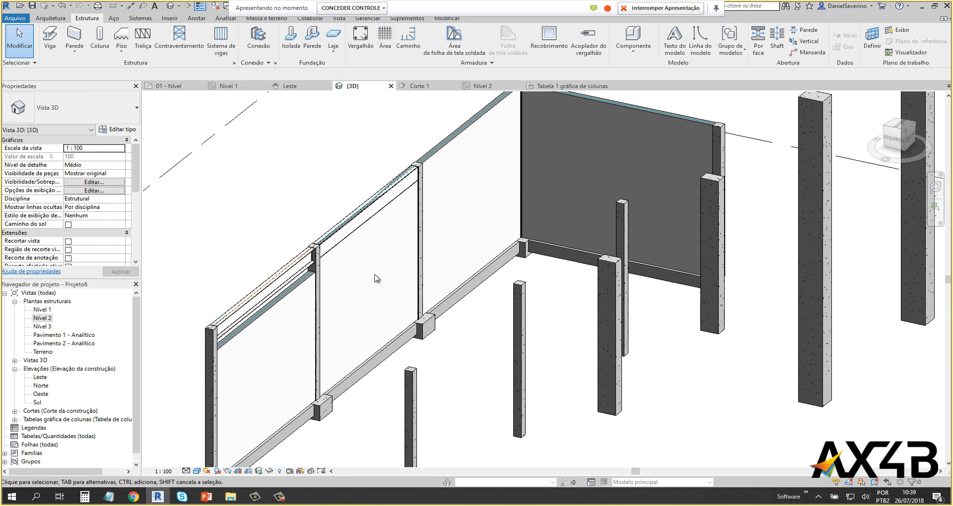
click(359, 224)
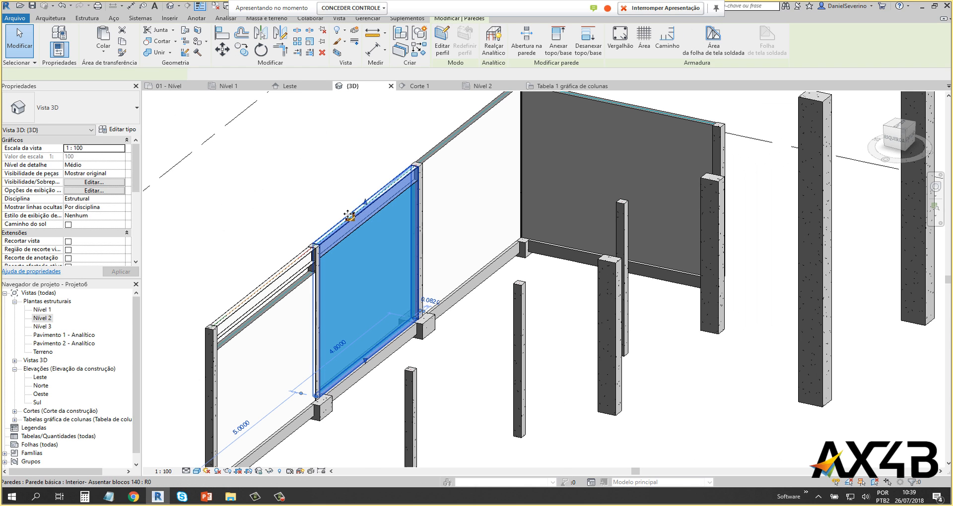
drag(367, 207, 355, 258)
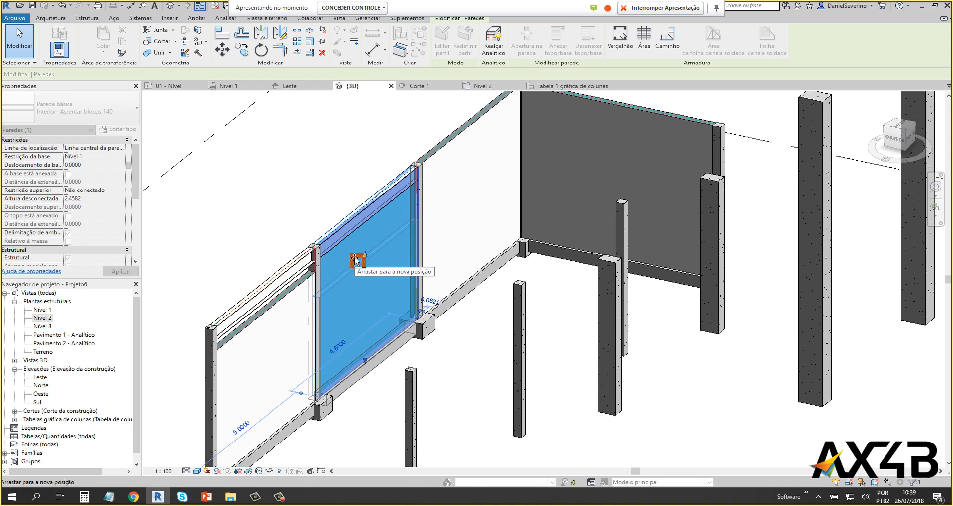
click(341, 181)
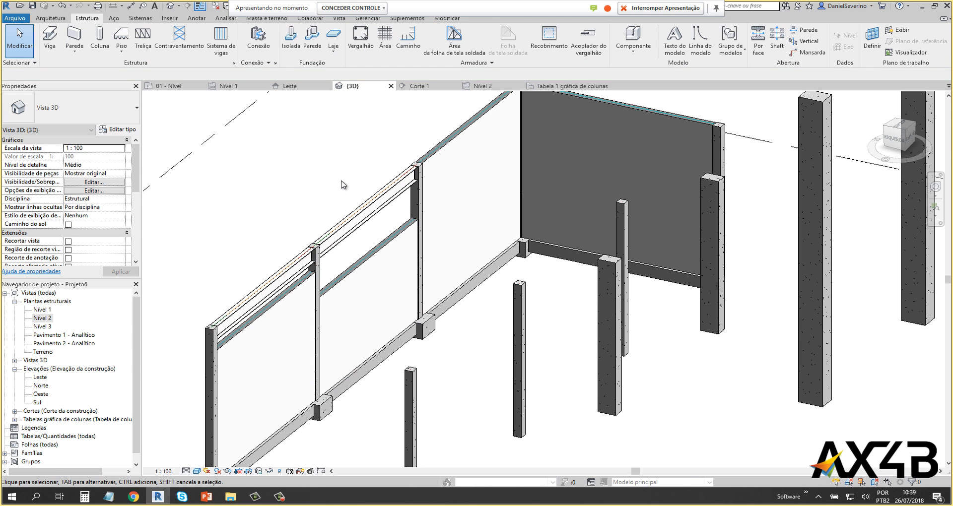
Step: Examine the steel beam above the lowered wall in 3D and in the Corte 1 section
click(313, 207)
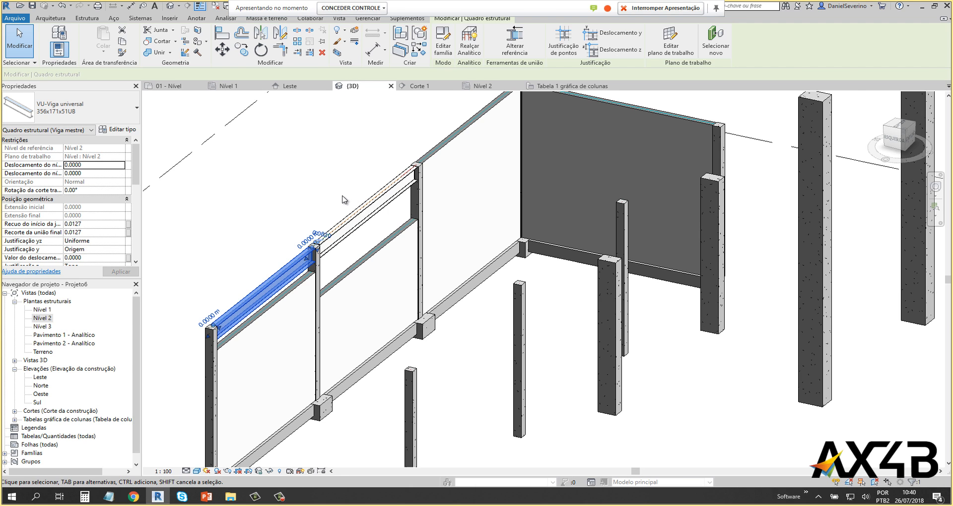
click(343, 199)
scroll(341, 198, down, 2)
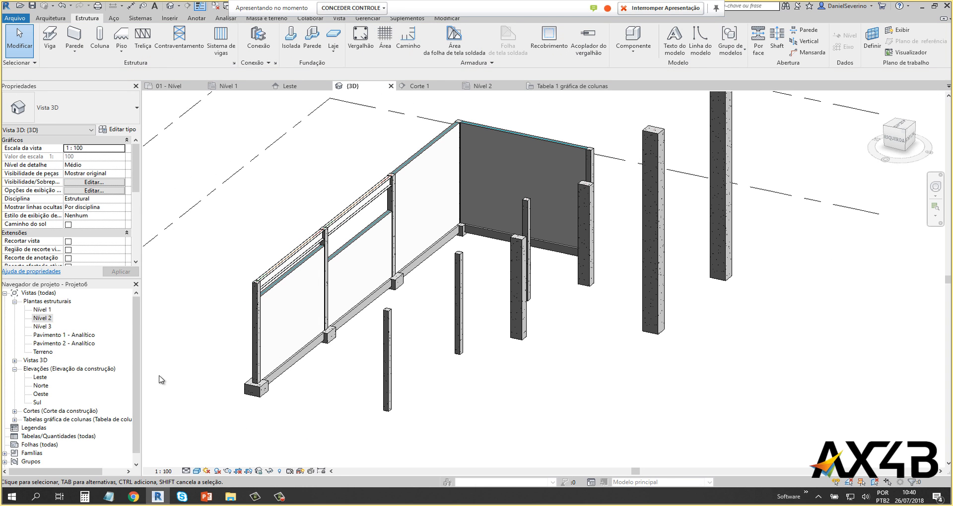
double_click(43, 309)
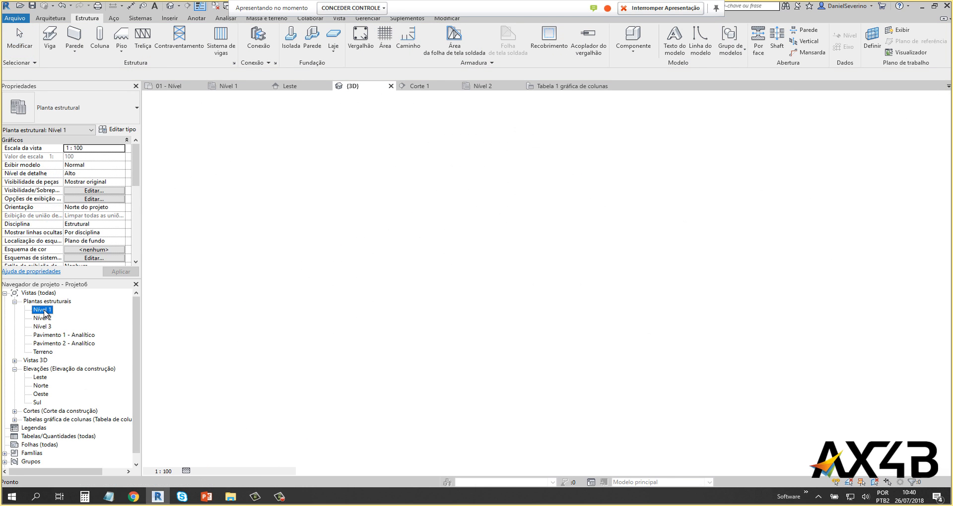
double_click(415, 232)
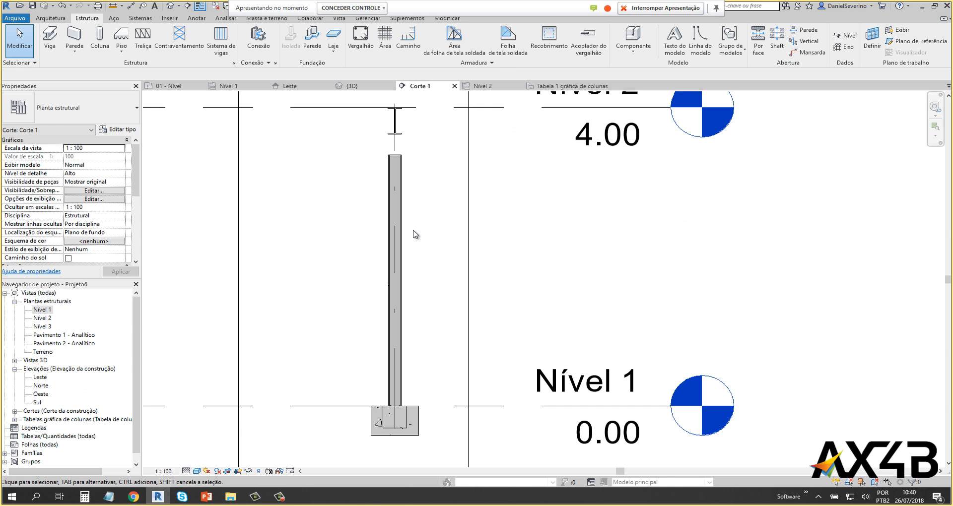
scroll(374, 227, up, 4)
scroll(374, 228, up, 5)
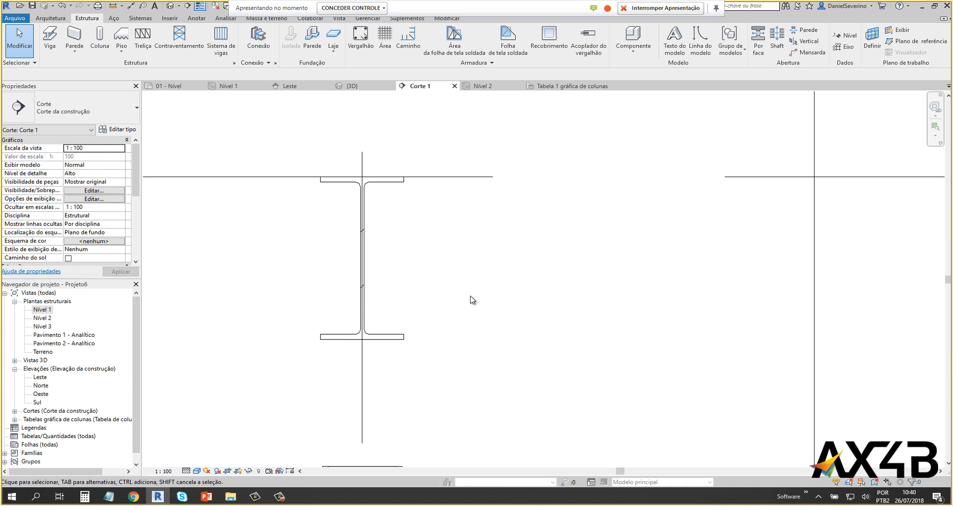
scroll(478, 292, down, 5)
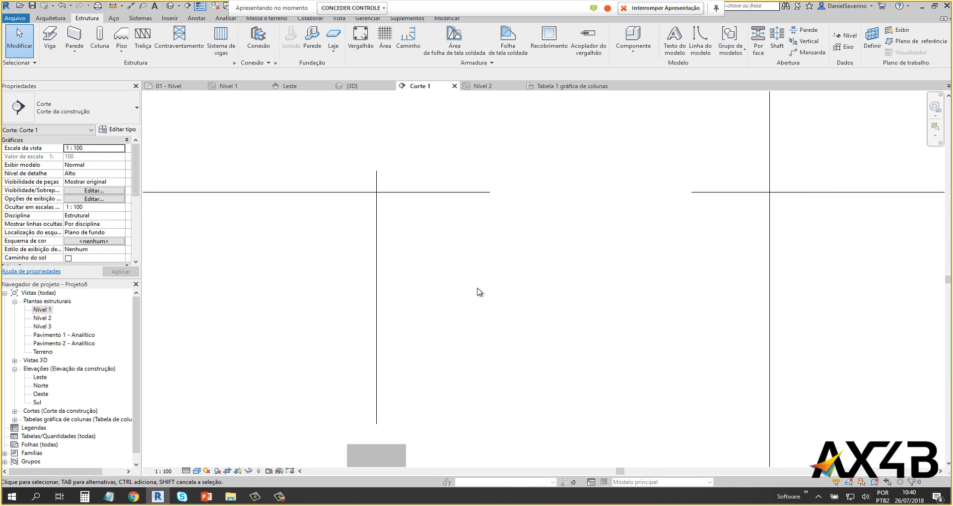
scroll(478, 289, down, 1)
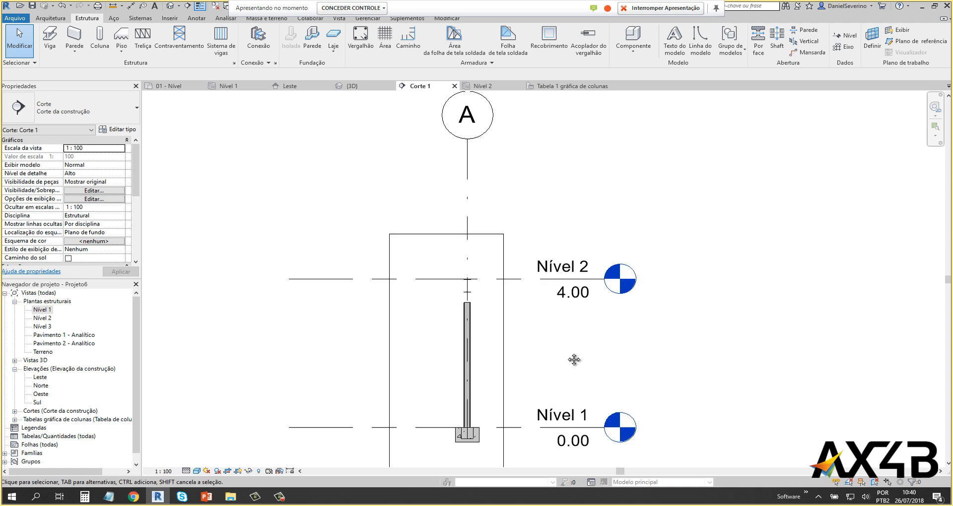
middle_drag(574, 356, 570, 272)
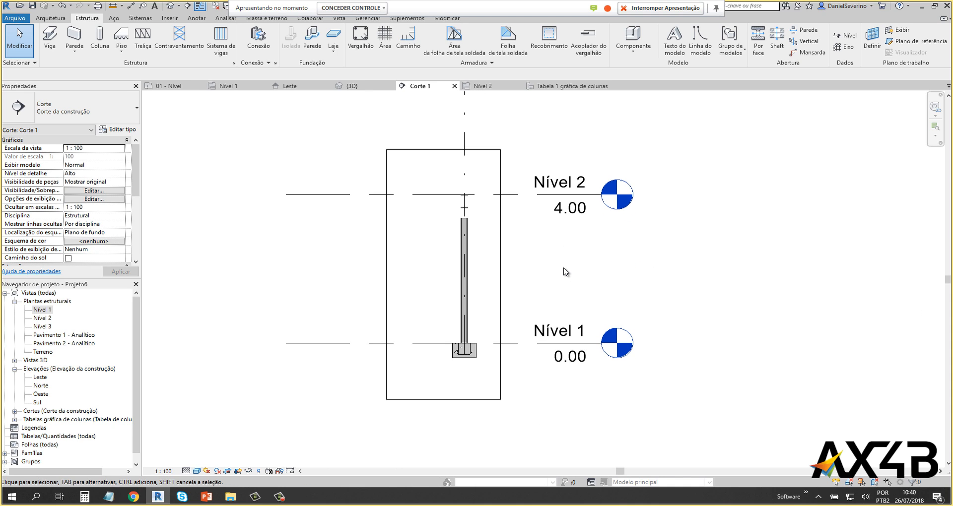
Step: Draw chained 4 m high architectural walls of type Interior- Assentar blocos 140 around grid row B in the Nível 1 plan
click(229, 87)
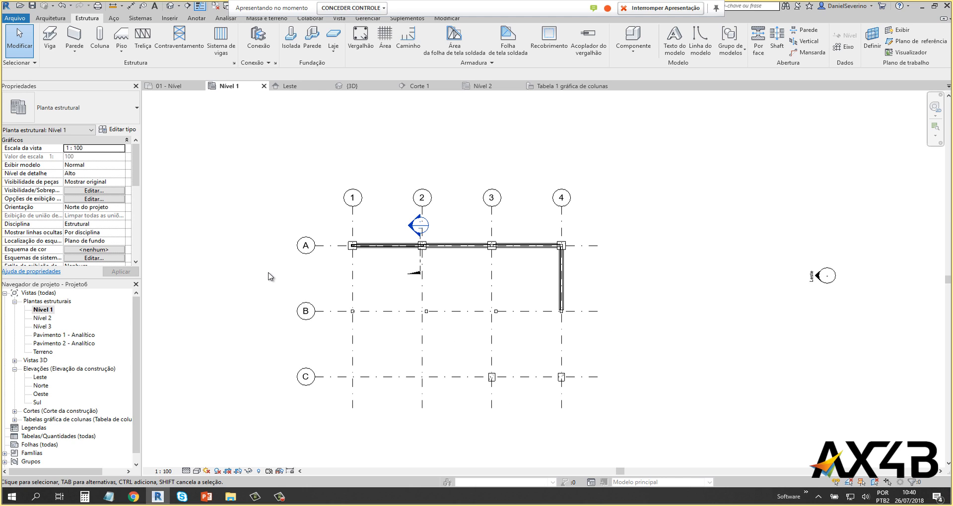
click(75, 50)
click(62, 88)
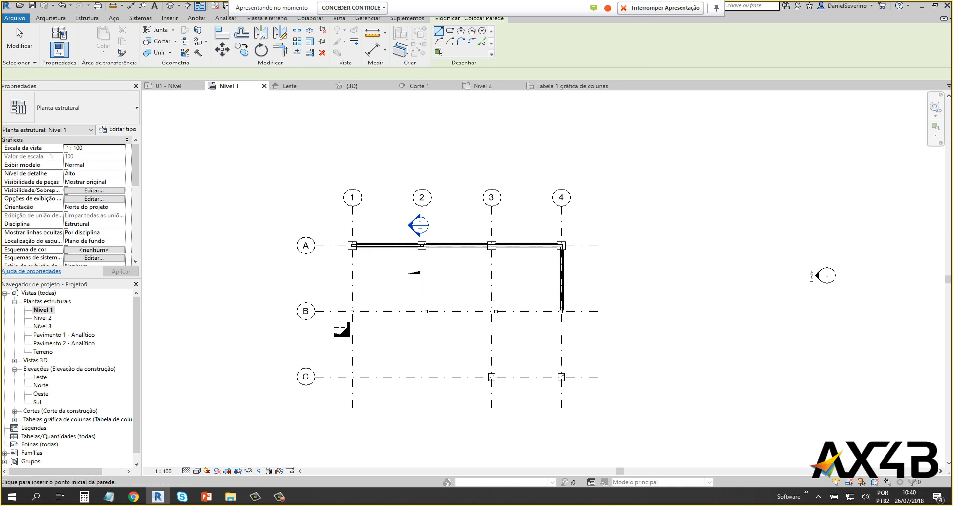
click(355, 310)
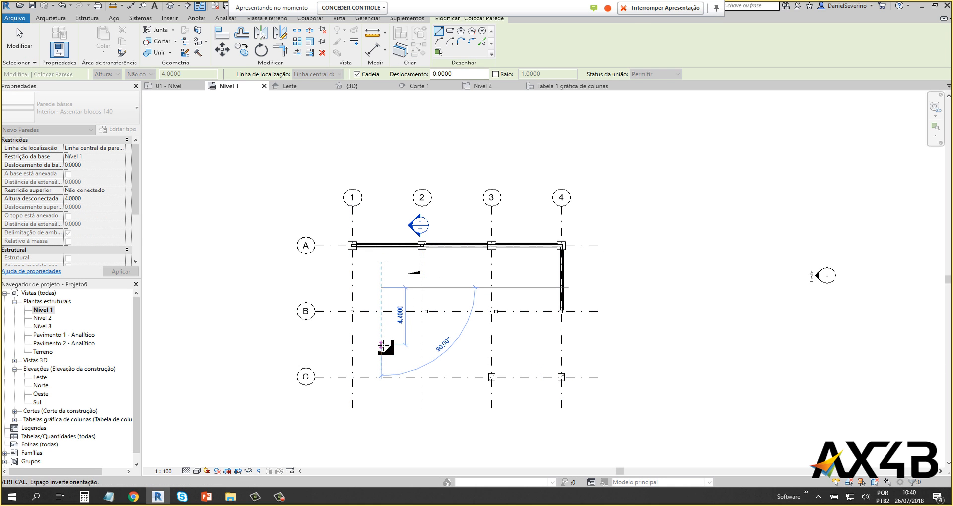
scroll(381, 306, up, 5)
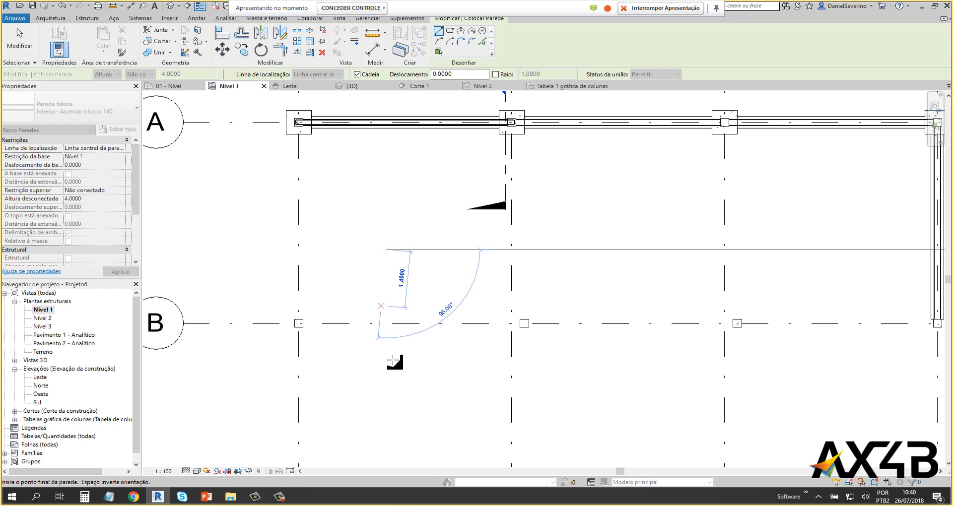
click(387, 398)
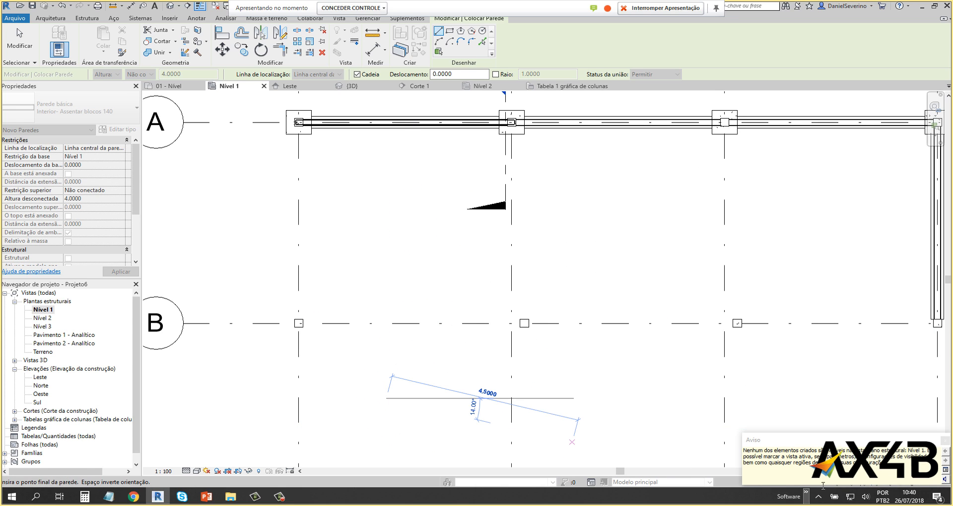
drag(828, 430, 495, 258)
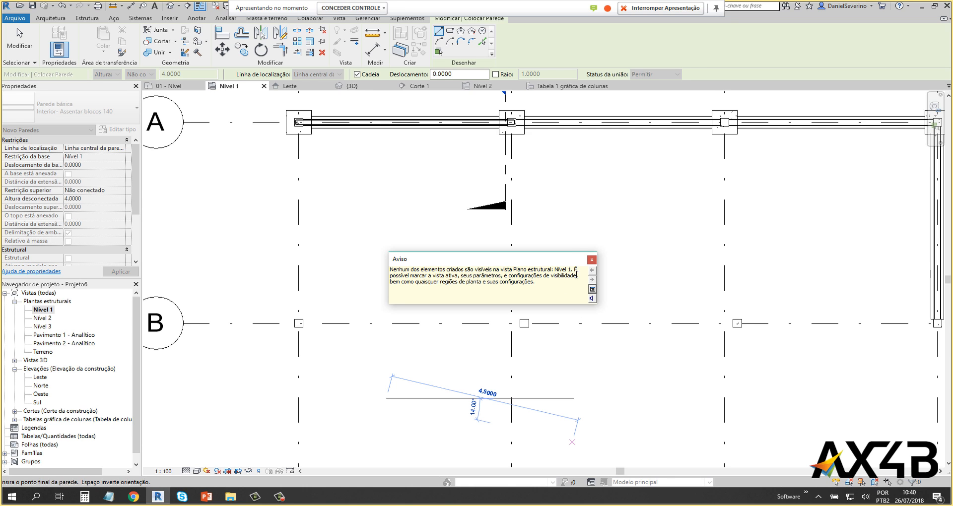
click(591, 260)
Step: Draw a structural wall about 4.1 m long and 4 m high, crossing grid row B at right angles in the Nível 1 structural plan
click(169, 6)
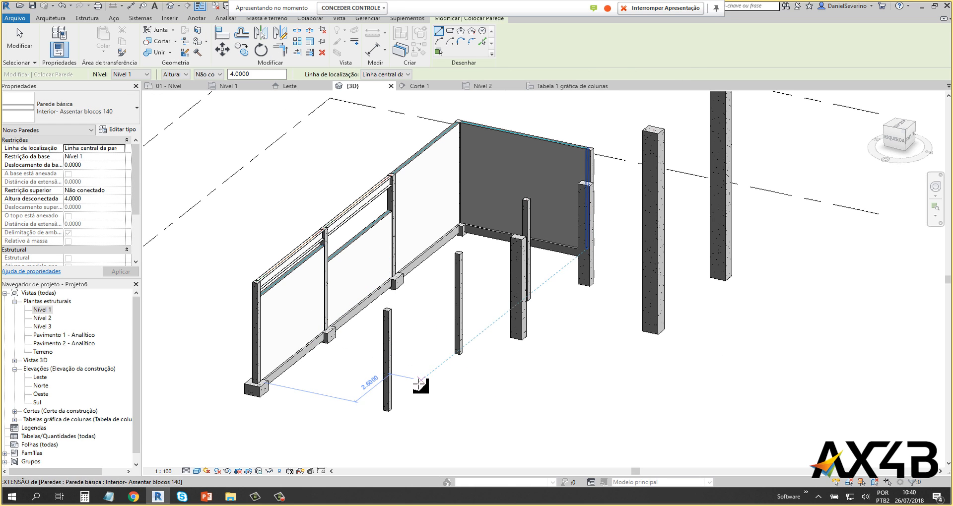
double_click(43, 310)
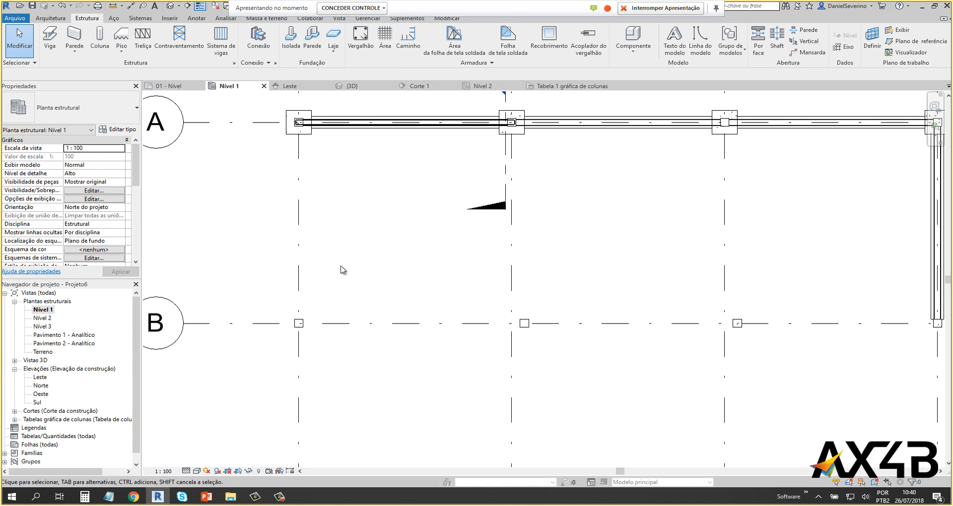
click(74, 34)
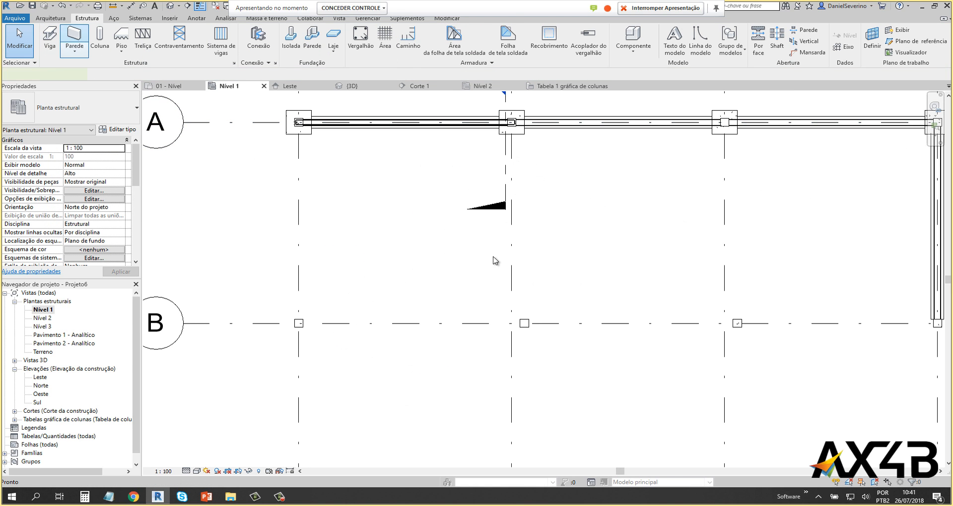
click(415, 235)
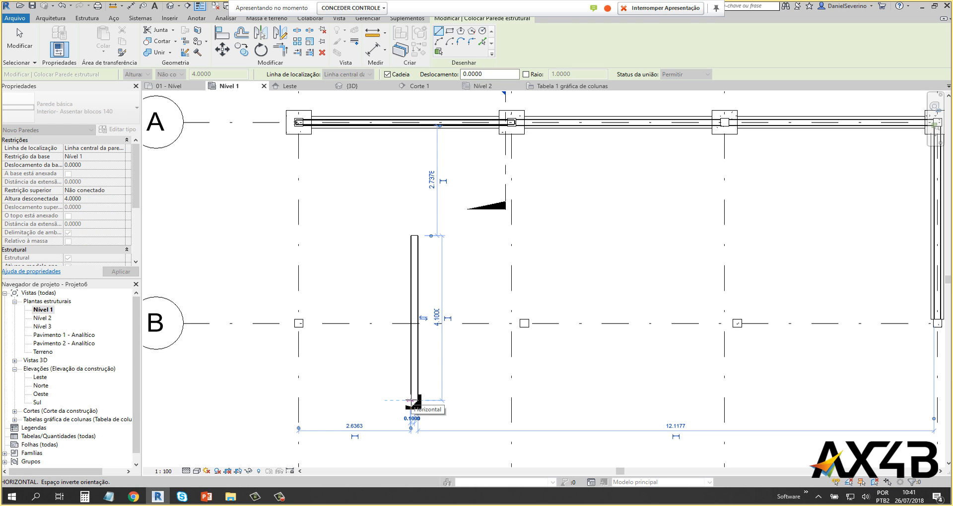
click(411, 400)
key(Escape)
key(Escape)
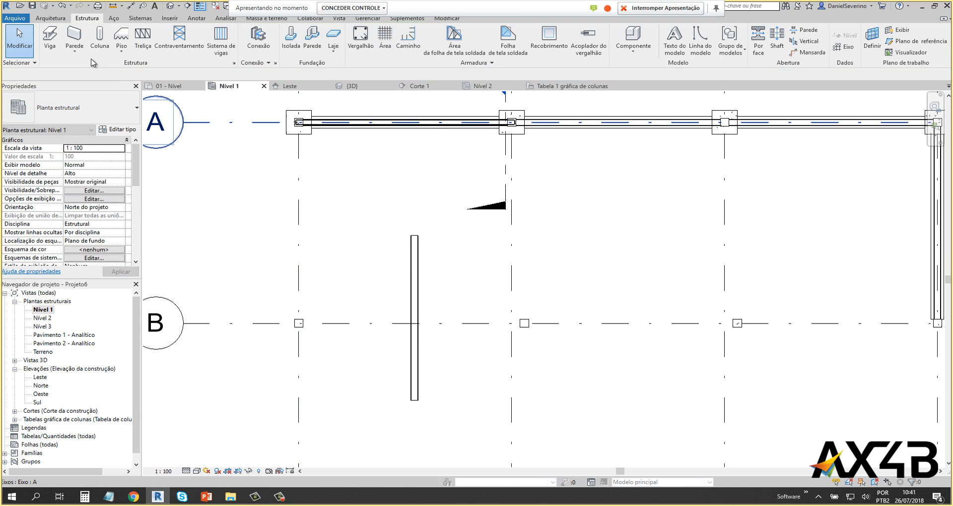
Step: Draw an architectural wall, Interior- Assentar blocos 140, 4 m high, parallel to the new structural wall and equally long
click(50, 18)
click(54, 37)
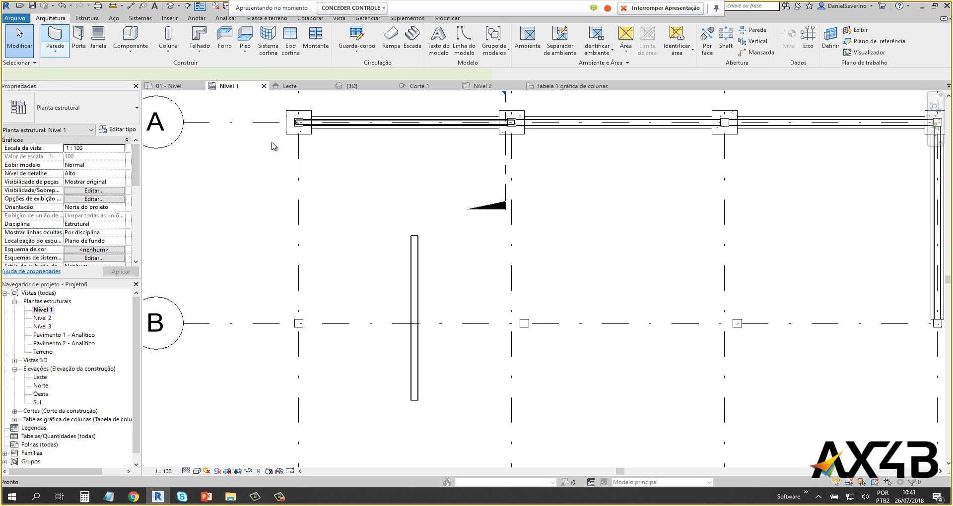
click(368, 236)
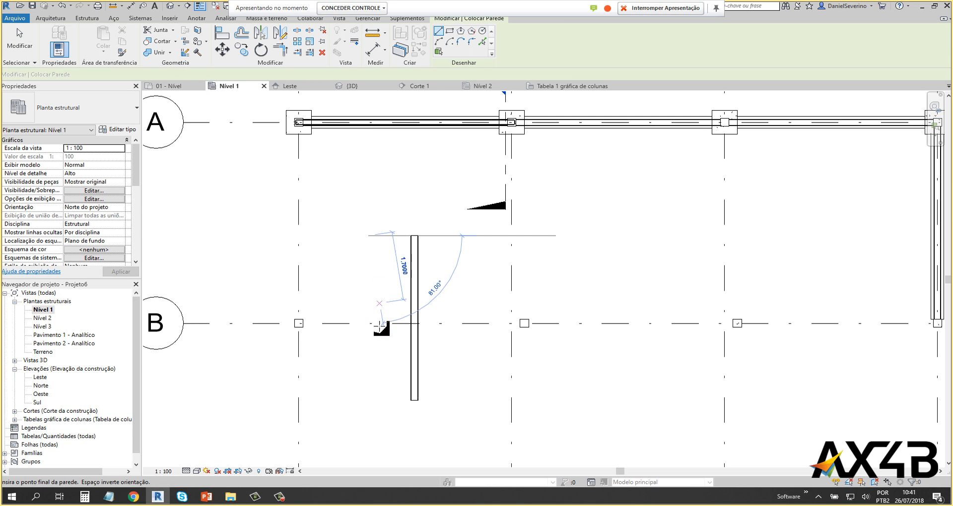
click(365, 400)
key(Escape)
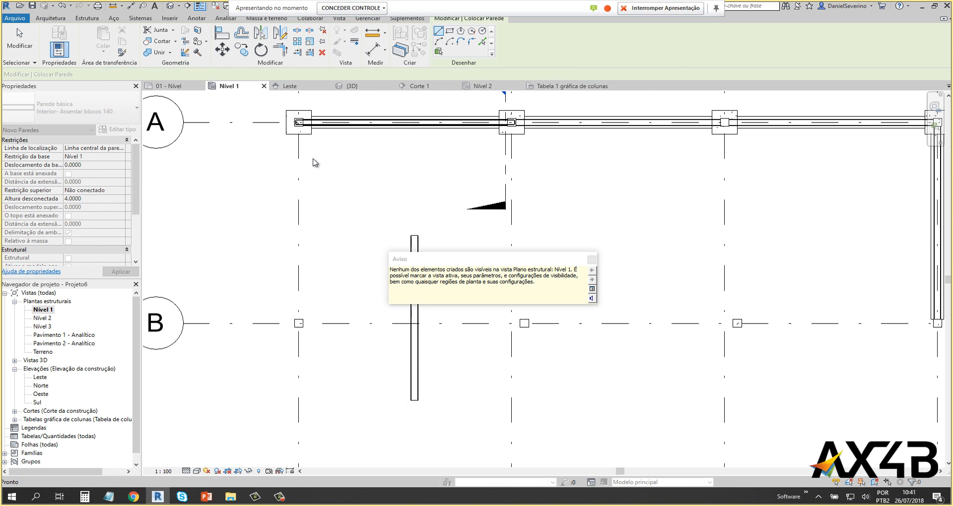
Step: Set the discipline of the 3D view to Arquitetura
click(170, 5)
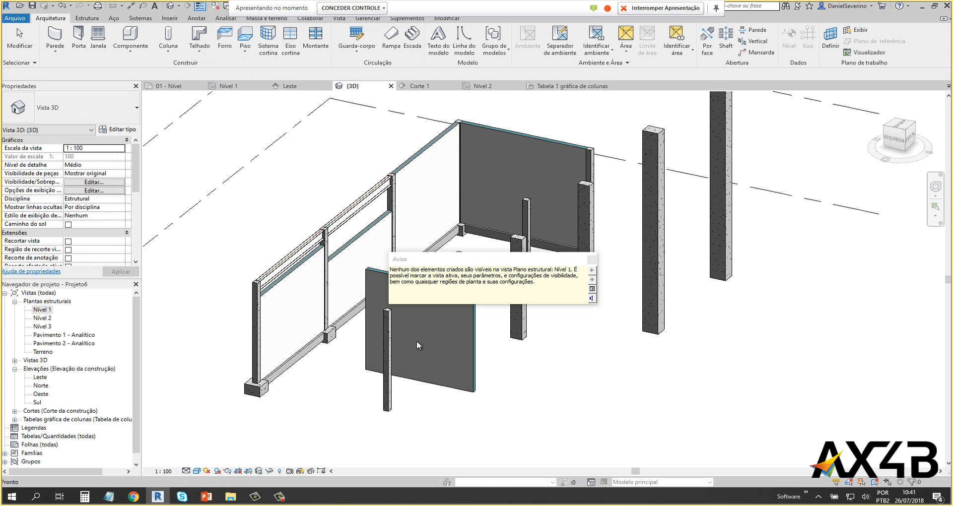
click(591, 259)
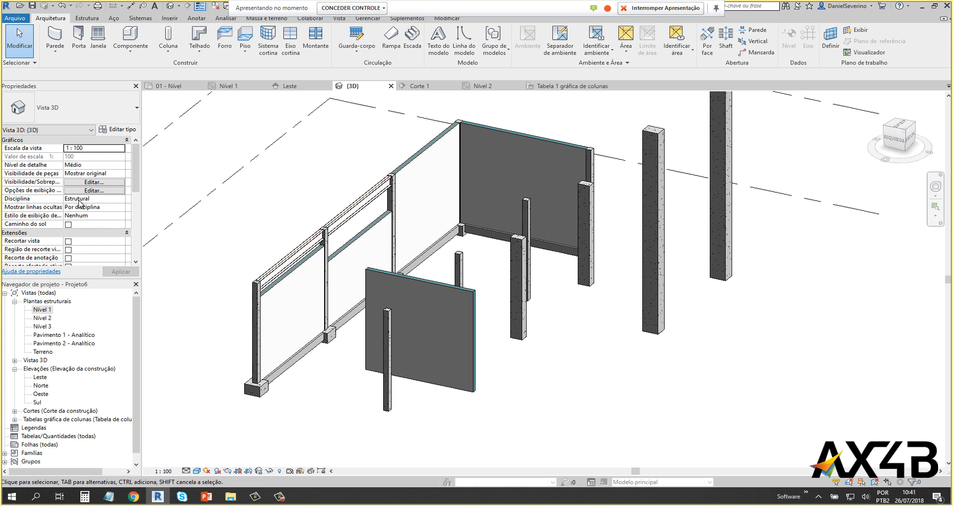
click(107, 198)
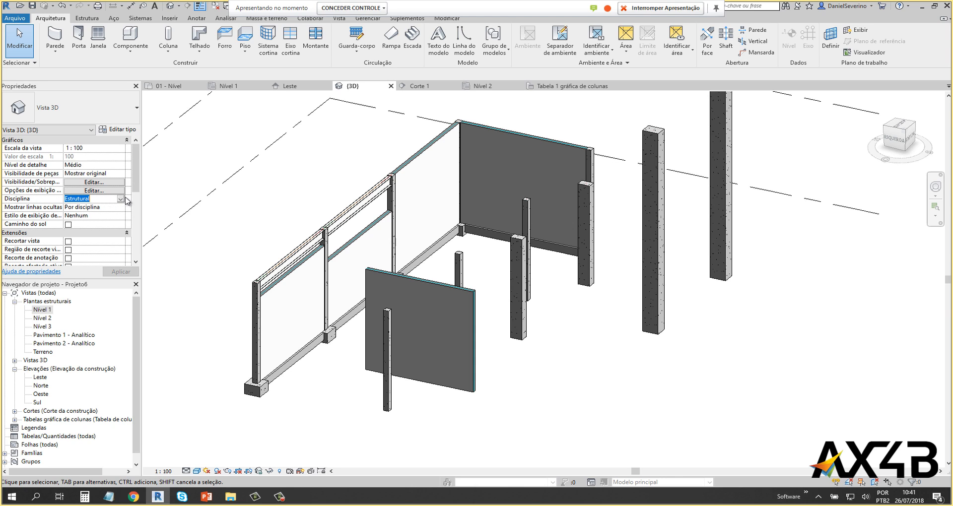
click(122, 198)
click(84, 206)
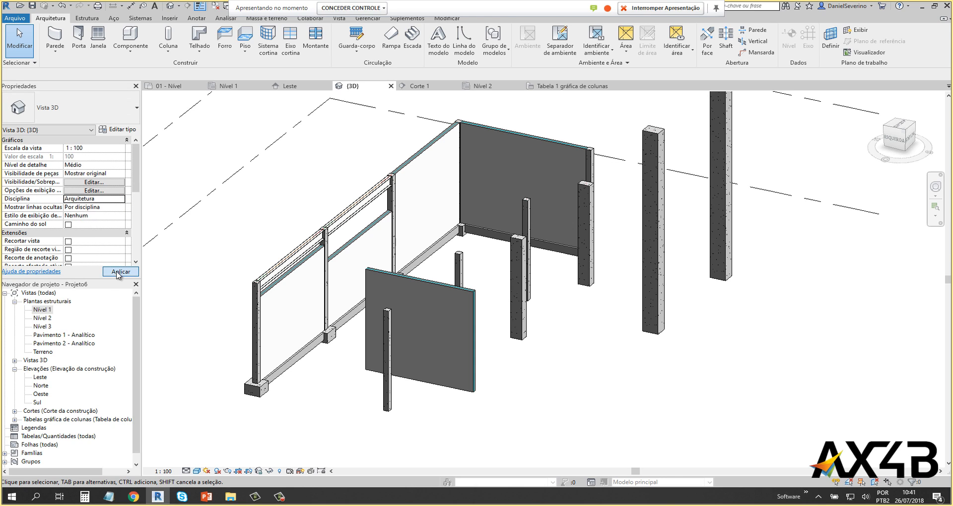
click(120, 270)
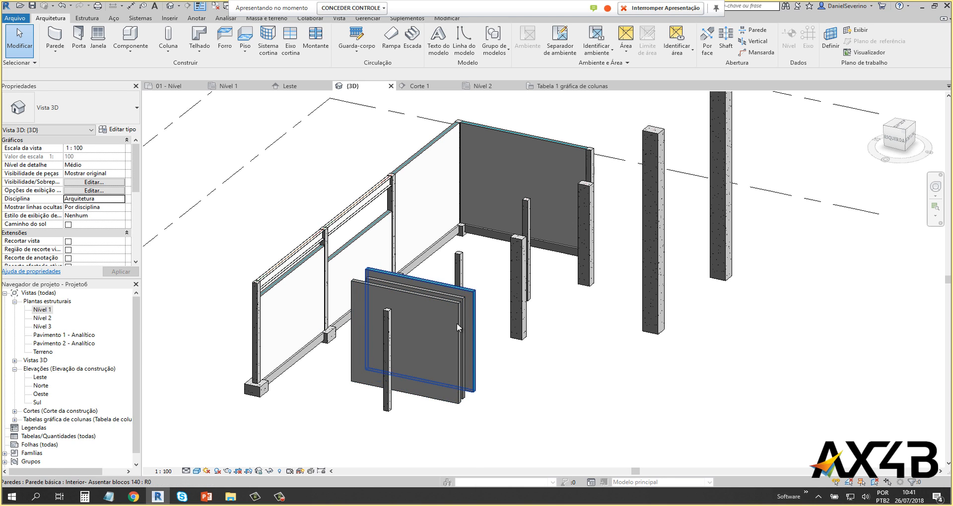
Step: Check the 3D view's graphic display options and its model category visibility settings without changing them
click(95, 191)
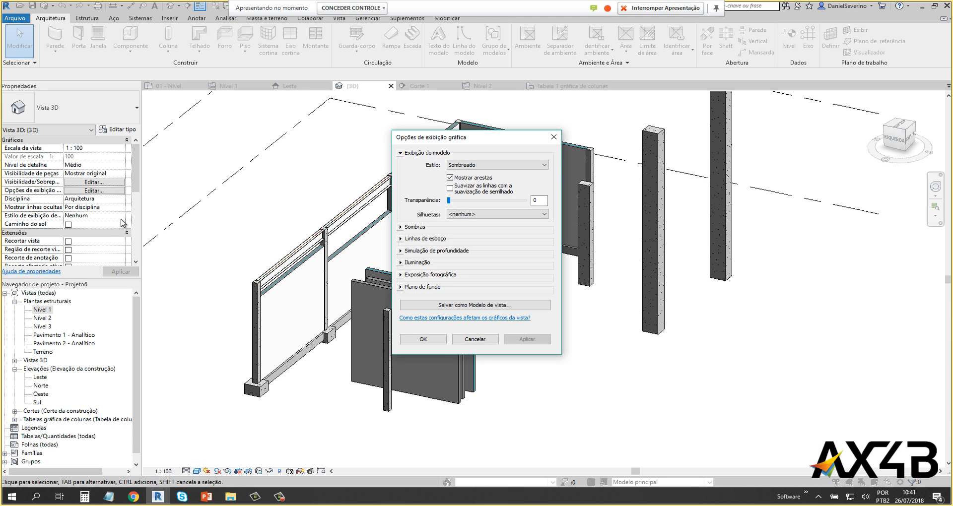
key(Escape)
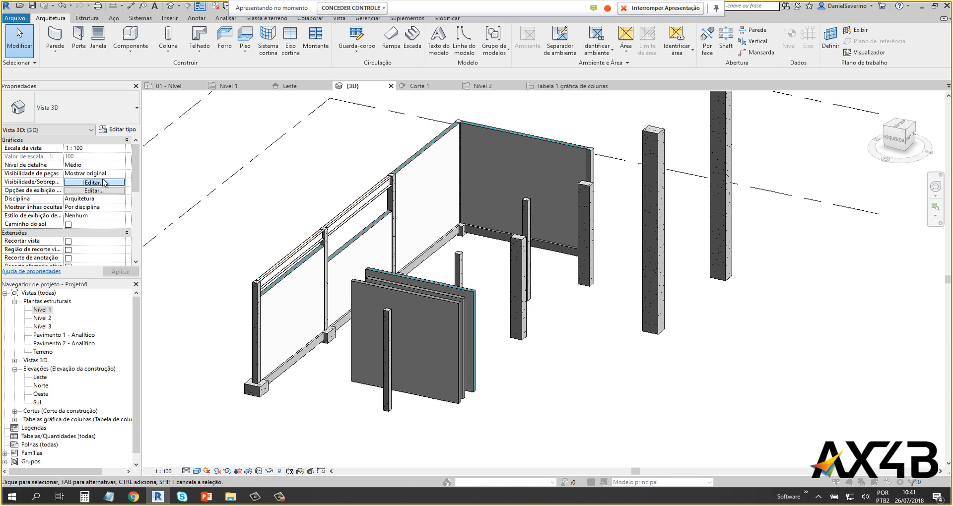
click(104, 182)
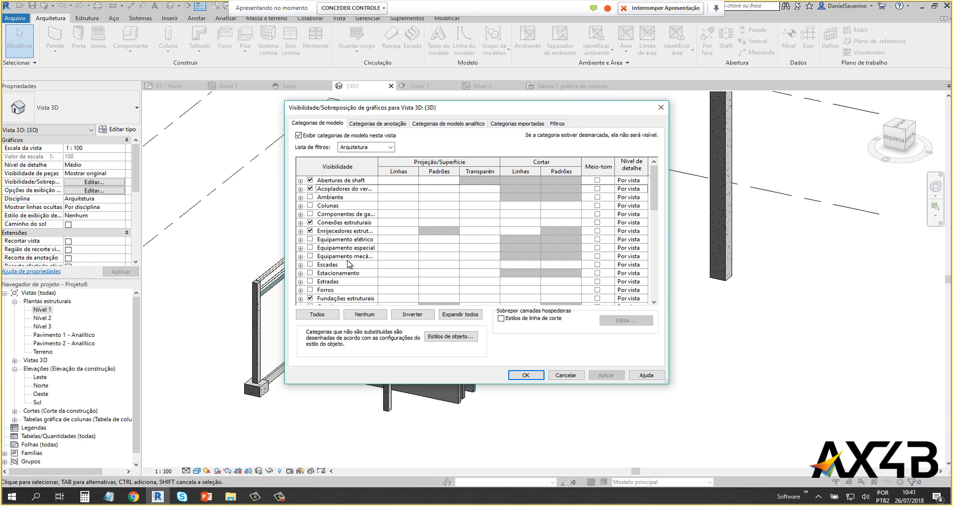
key(Escape)
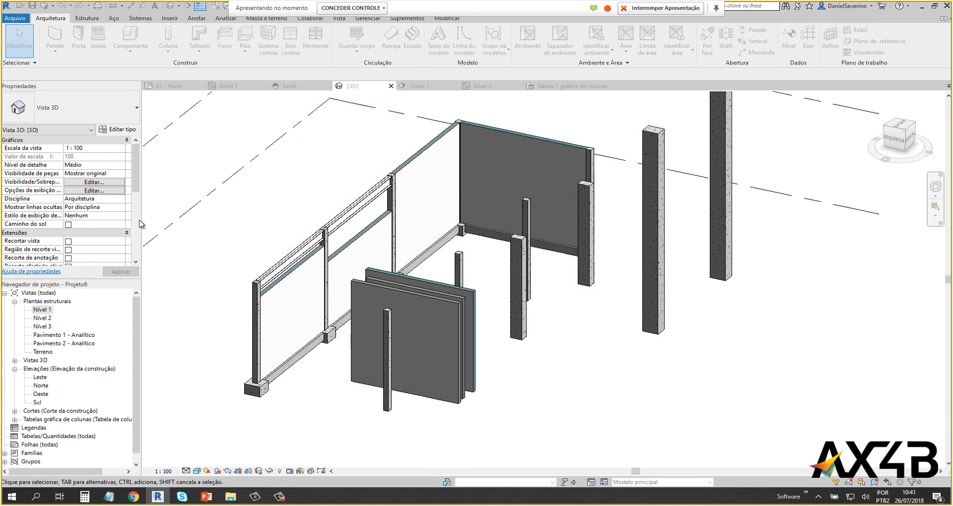
Step: Create an architectural floor plan view (Planta de piso) for Nível 1
click(338, 19)
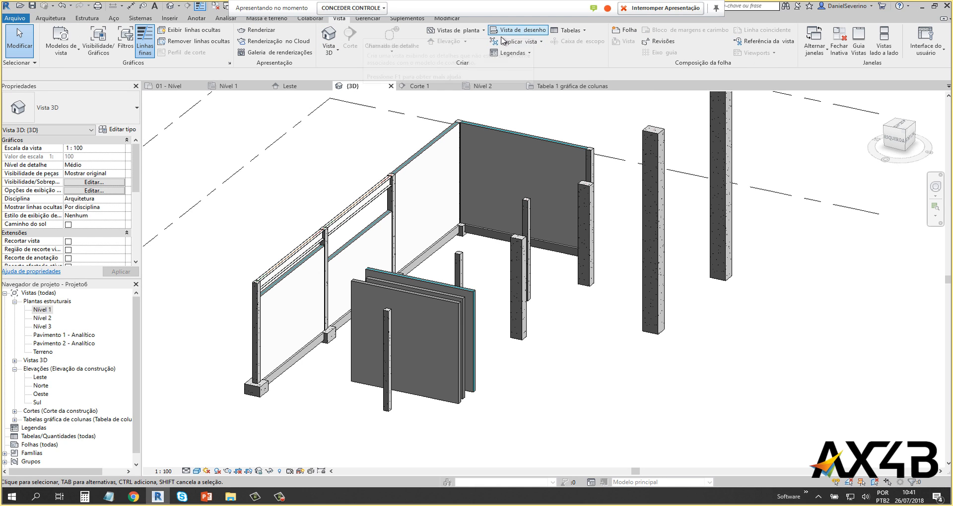
click(480, 32)
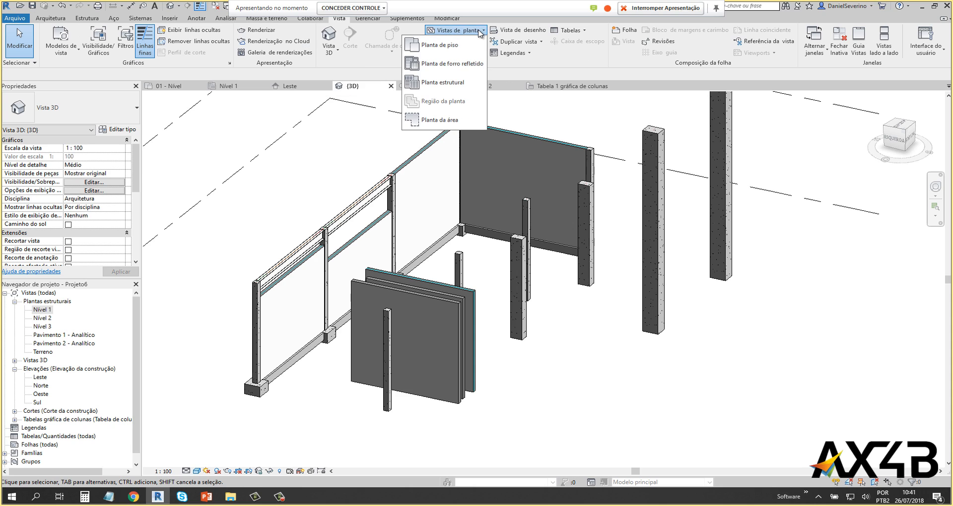
click(437, 45)
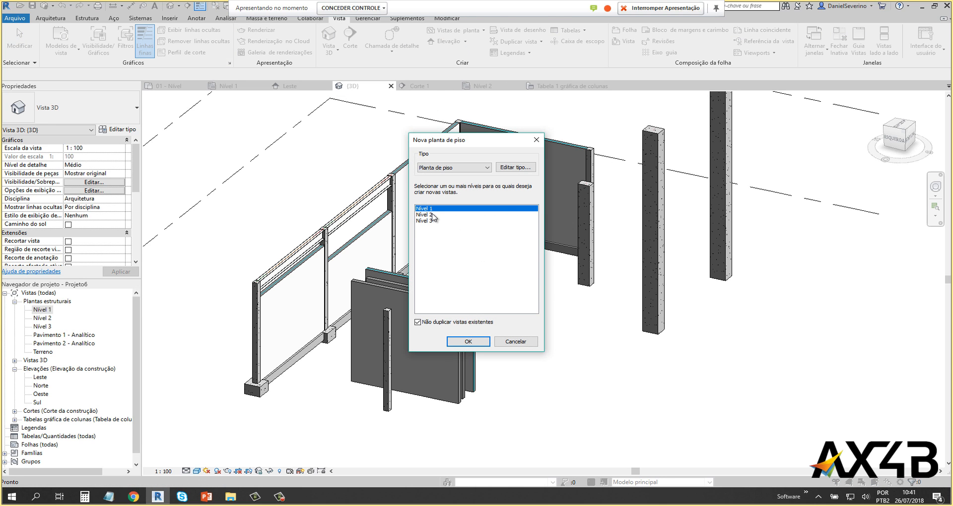
click(468, 342)
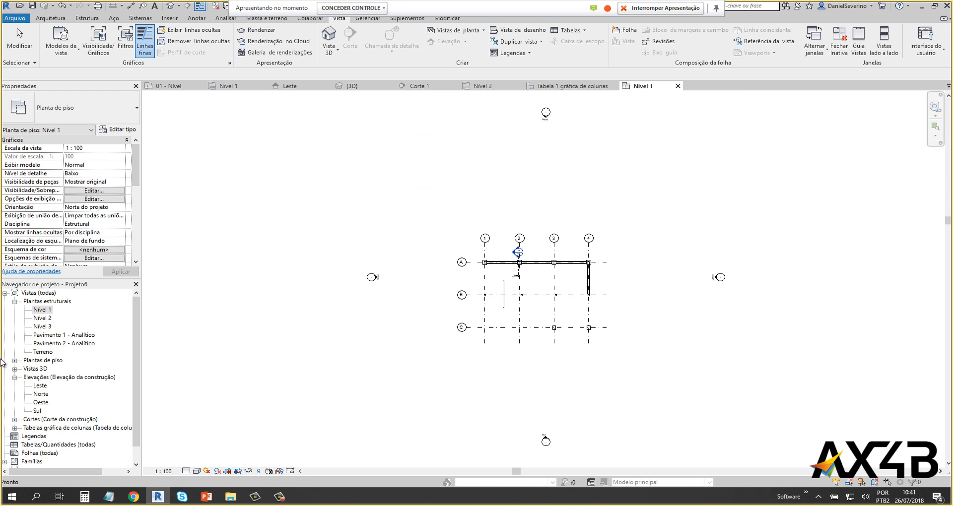
Step: Compare the view properties of the Nível 1 structural plan and floor plan, and inspect the walls in the floor plan
click(14, 360)
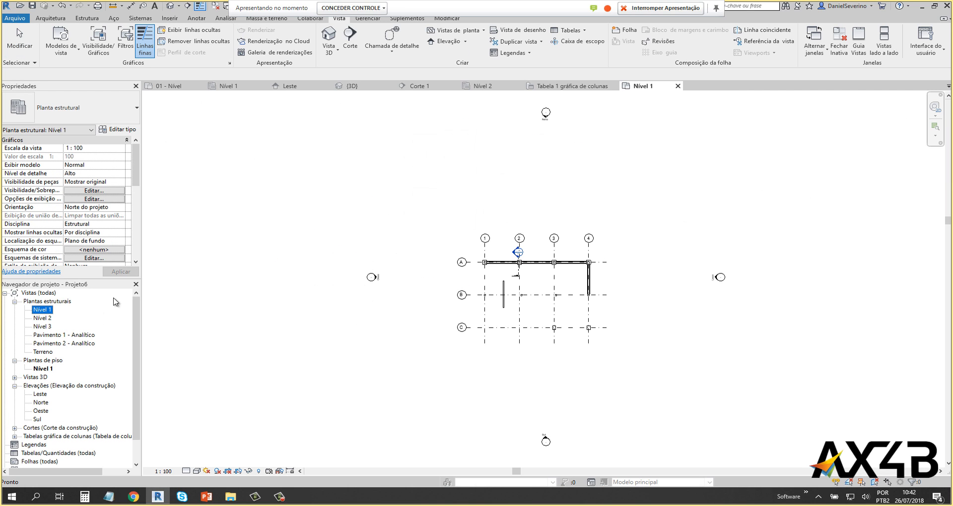
click(42, 371)
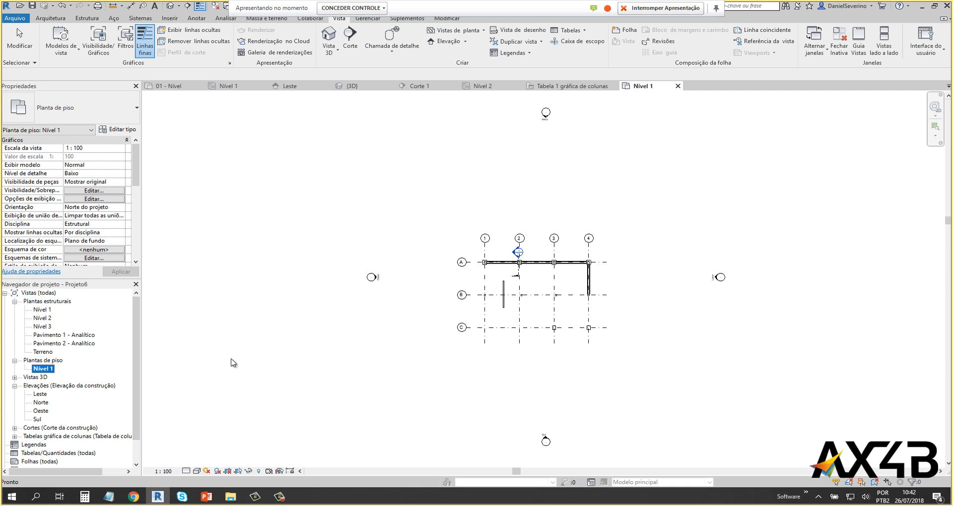
click(46, 310)
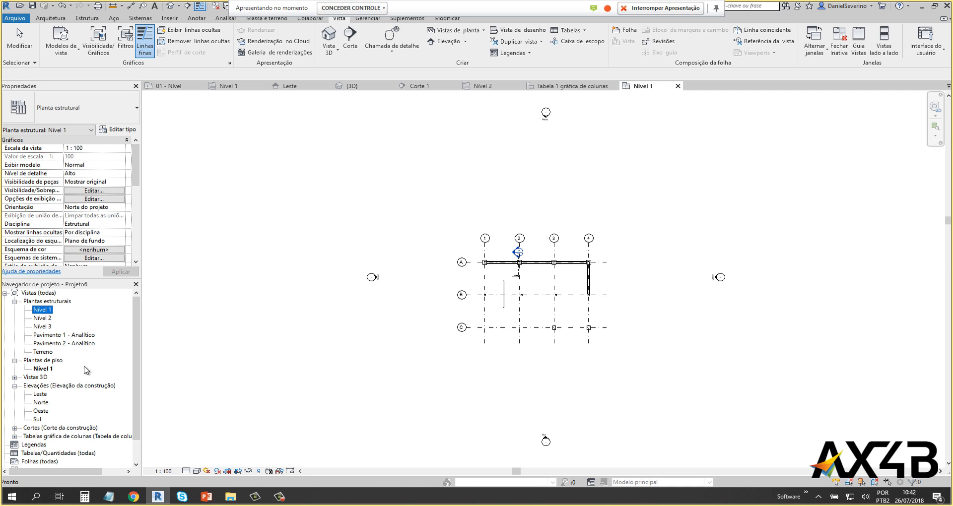
click(43, 370)
scroll(576, 306, up, 5)
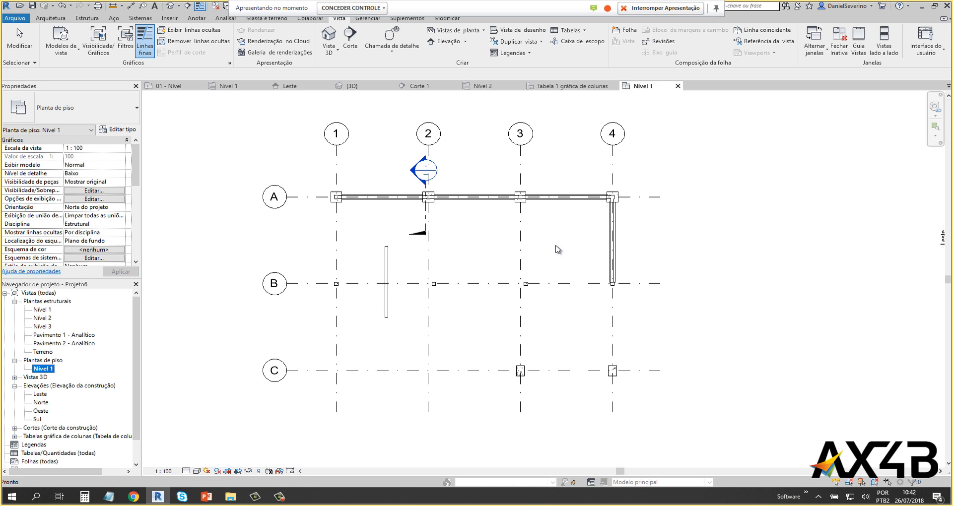
Step: Close every open view of Projeto6 and discard the project's changes
click(678, 86)
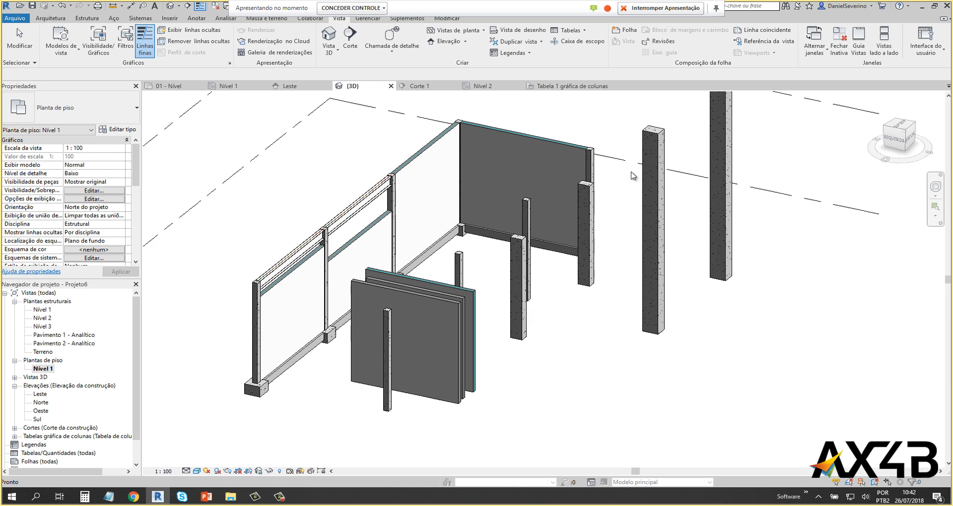
click(391, 86)
click(264, 86)
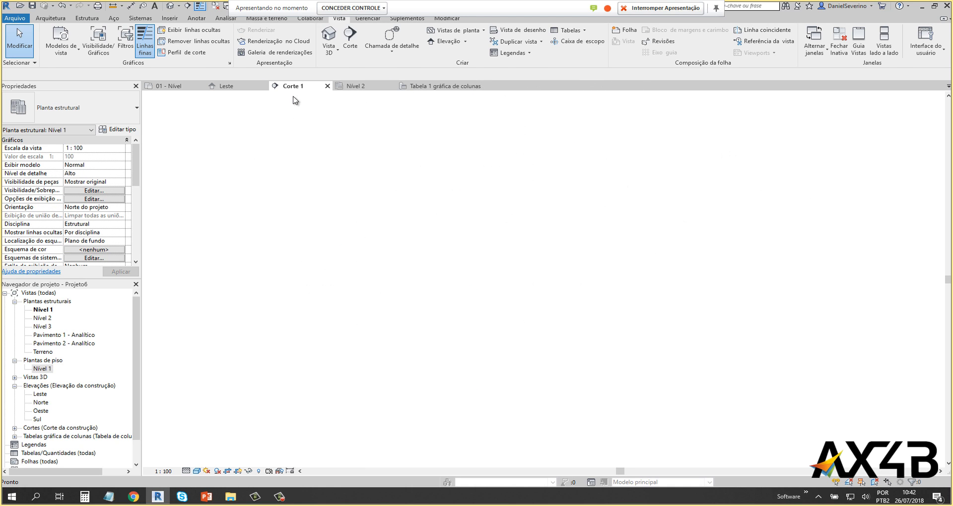
click(327, 86)
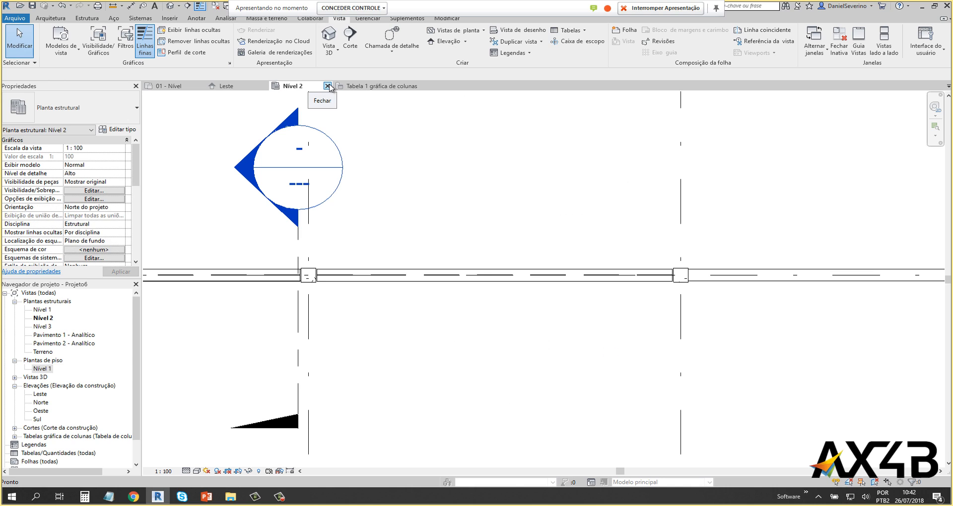
click(327, 86)
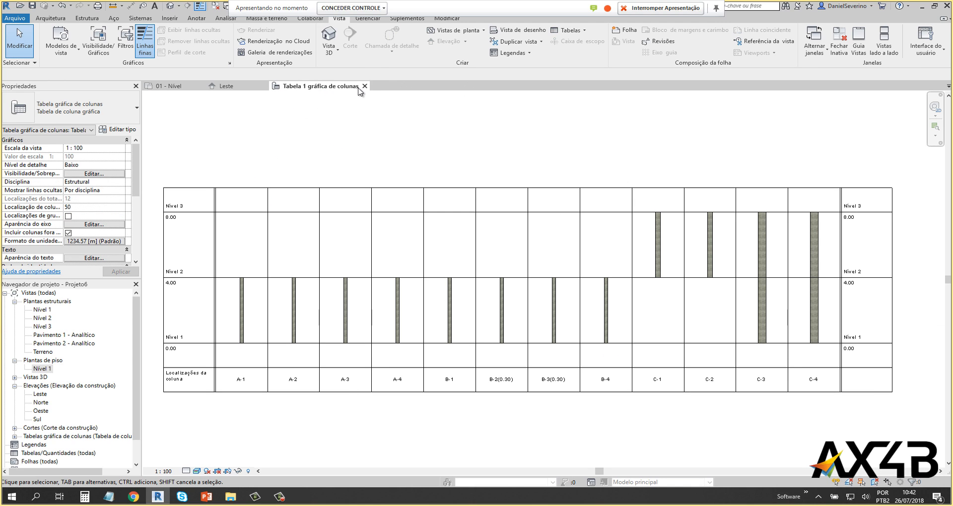
click(366, 86)
middle_drag(382, 144, 460, 171)
scroll(459, 170, down, 1)
click(264, 86)
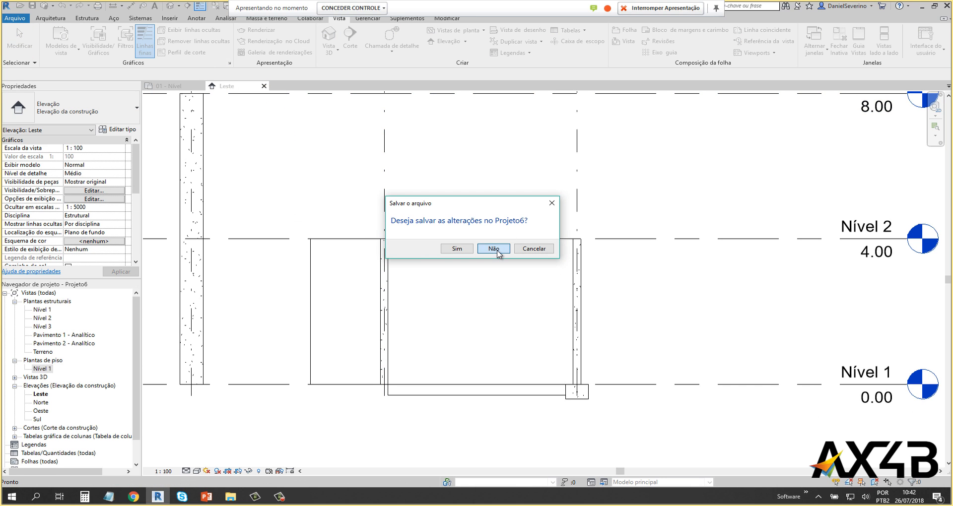
click(494, 249)
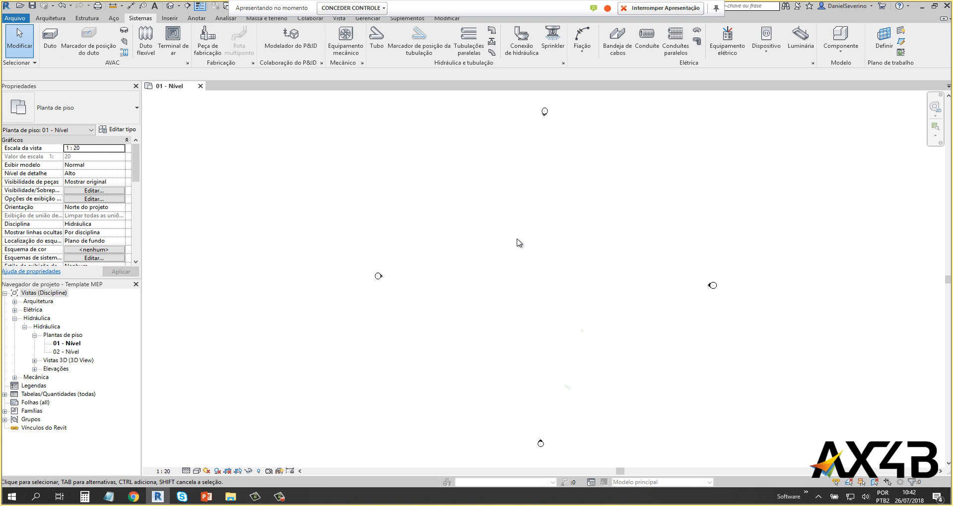
Step: Draw an L-shaped pair of Parede 0,15 walls, each about 2.9 m long, in the 01 - Nível hydraulic floor plan
click(46, 19)
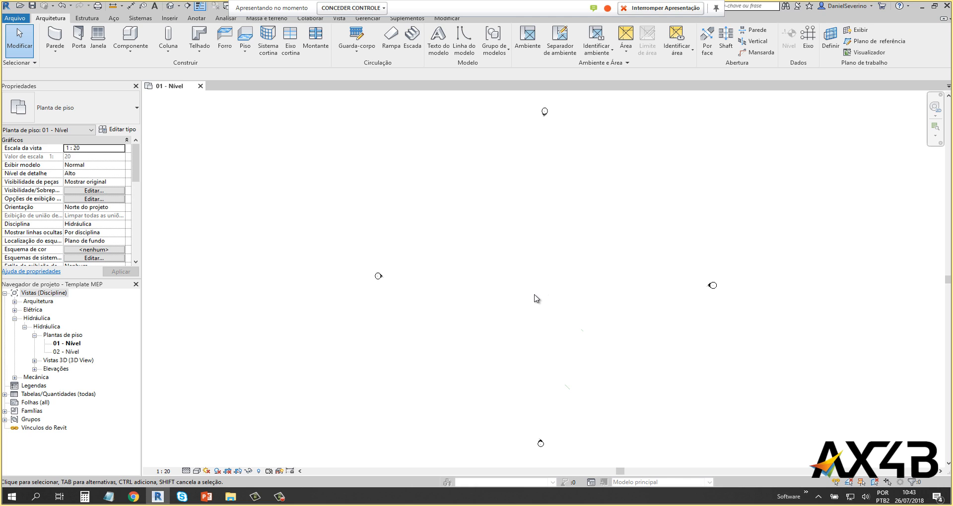
click(55, 36)
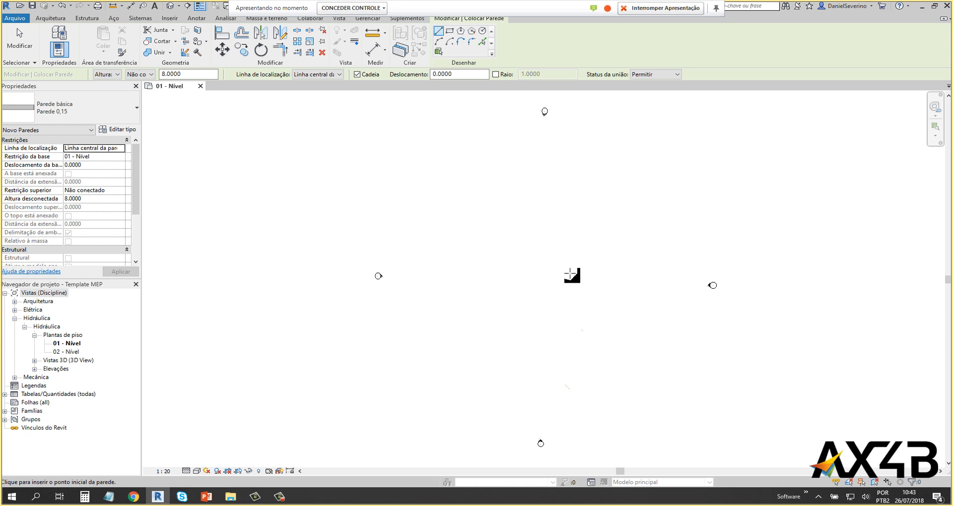
click(585, 262)
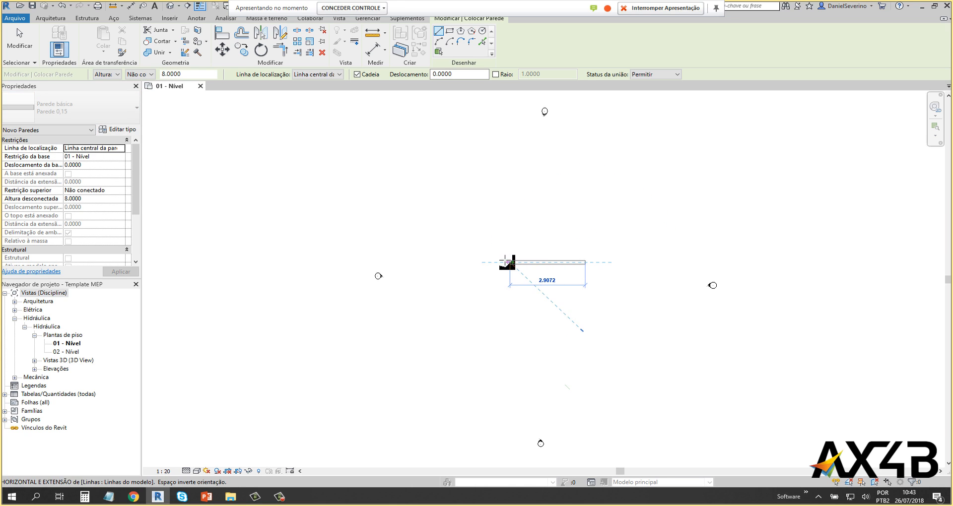
click(507, 262)
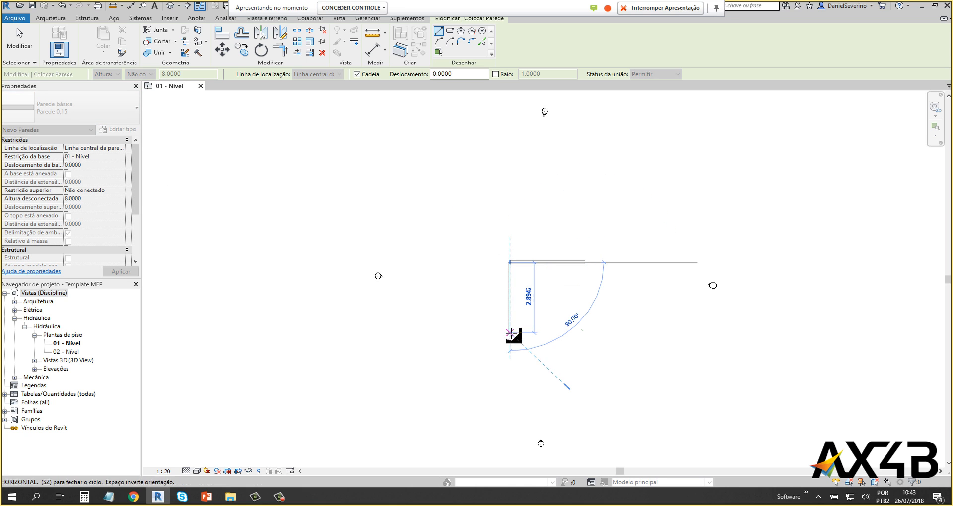
click(510, 333)
key(Escape)
key(Escape)
scroll(622, 304, up, 3)
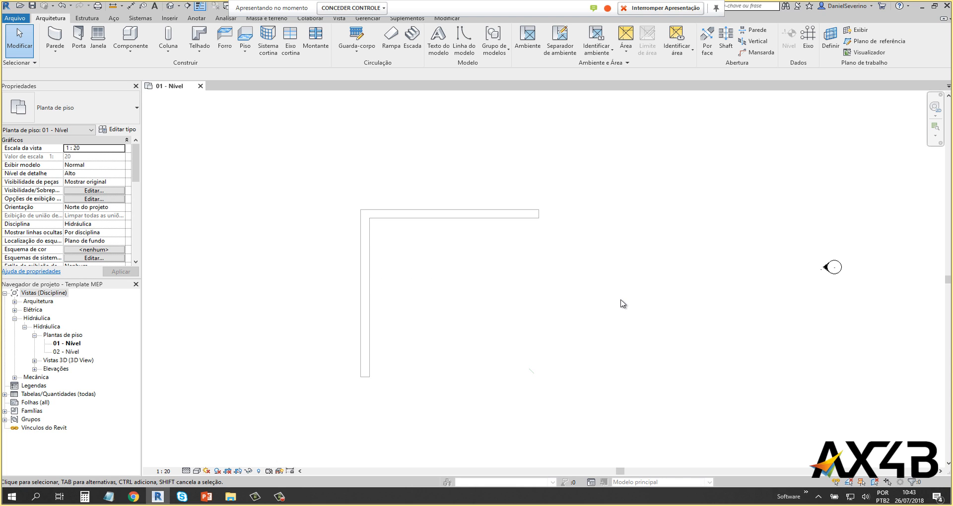
Step: Start the Pipe (Tubo) command, review the available pipe types in the template, and leave without placing a pipe
click(136, 19)
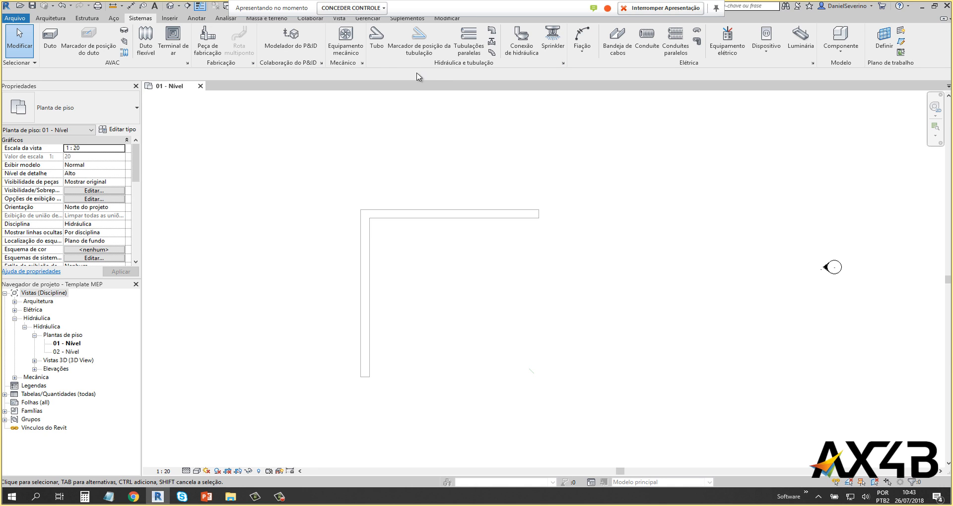
click(376, 37)
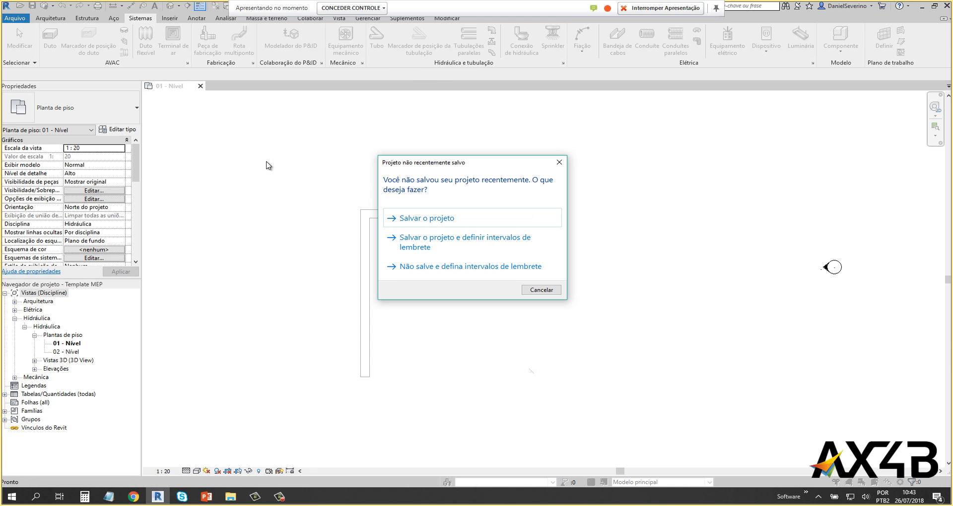
click(559, 163)
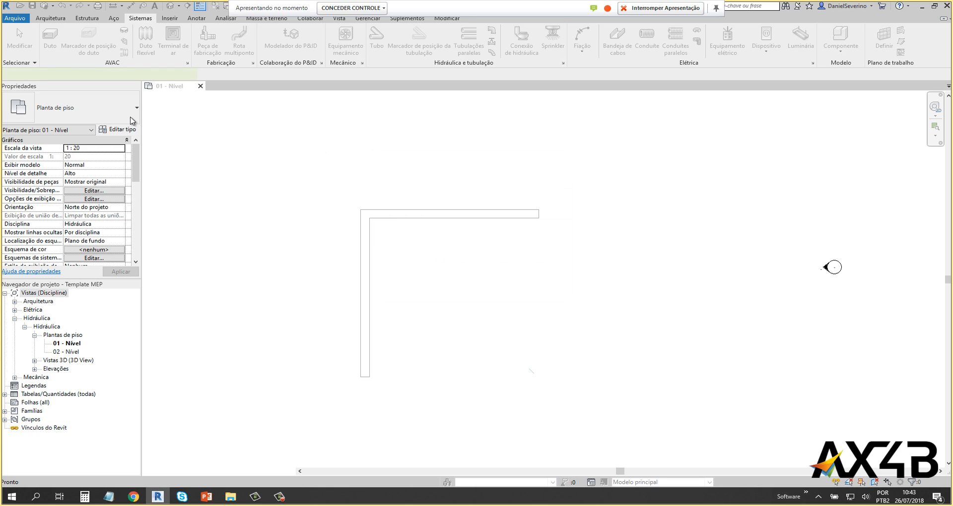
click(133, 120)
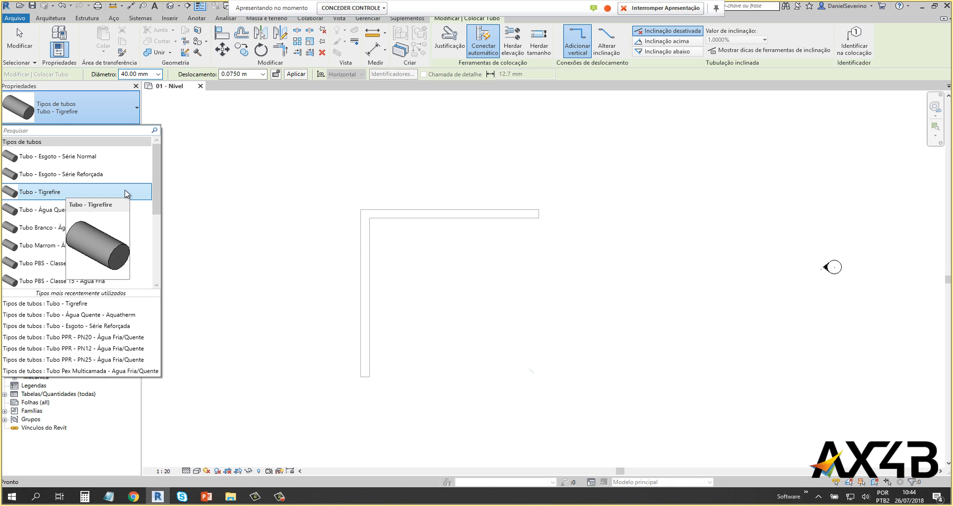
key(Escape)
key(Escape)
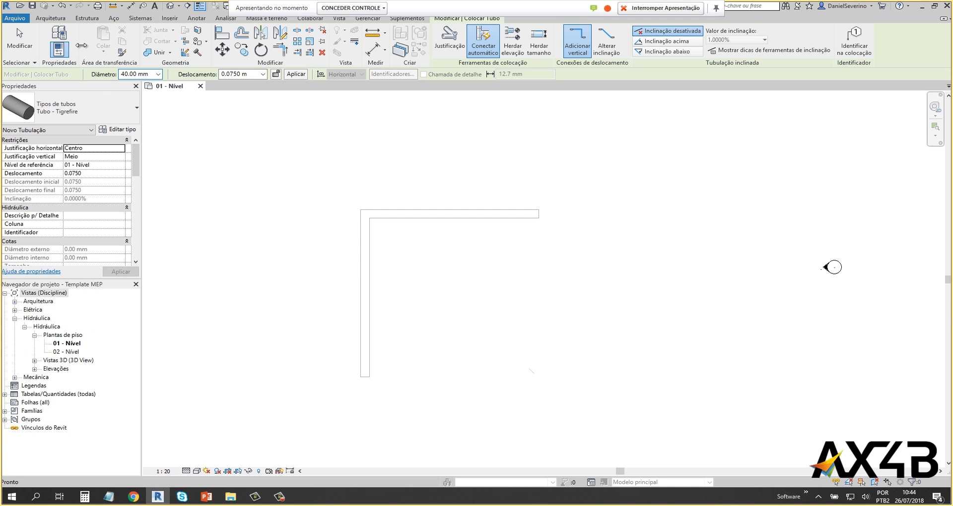
click(63, 20)
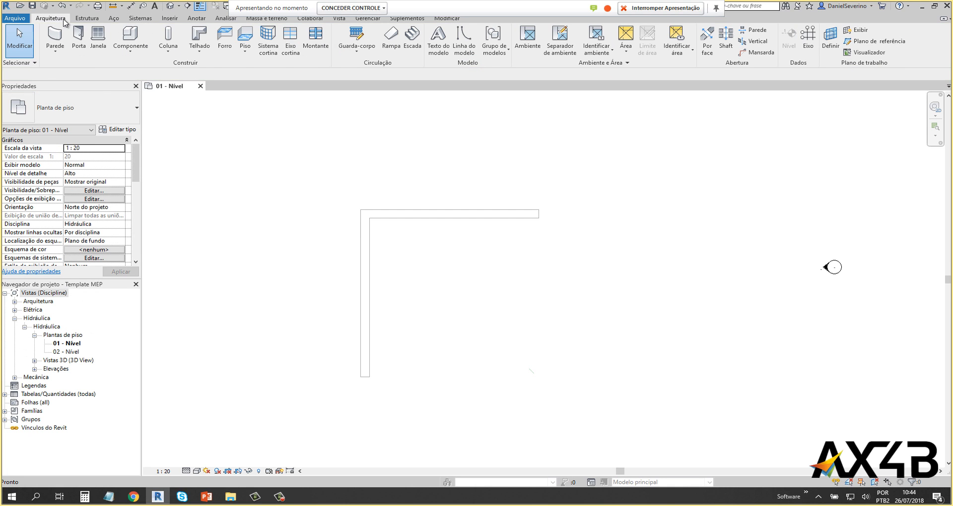
click(55, 49)
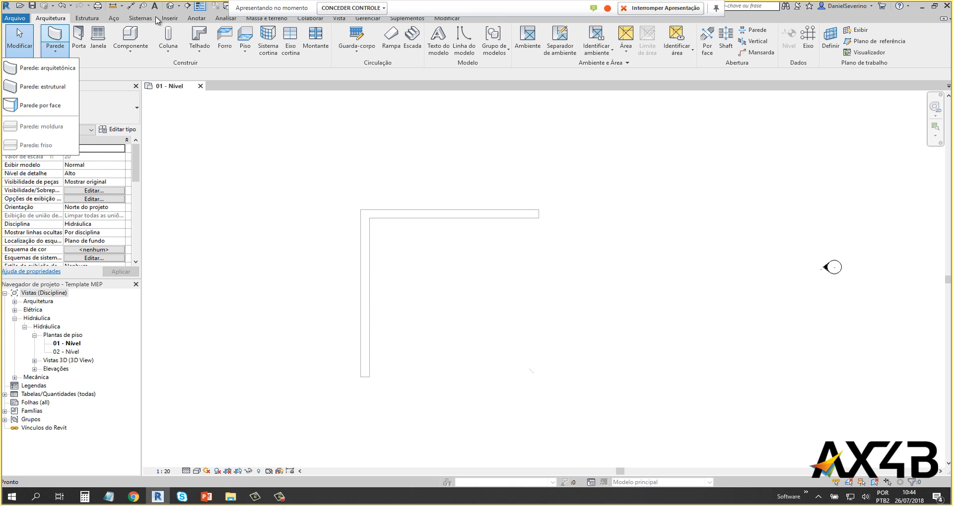
click(140, 18)
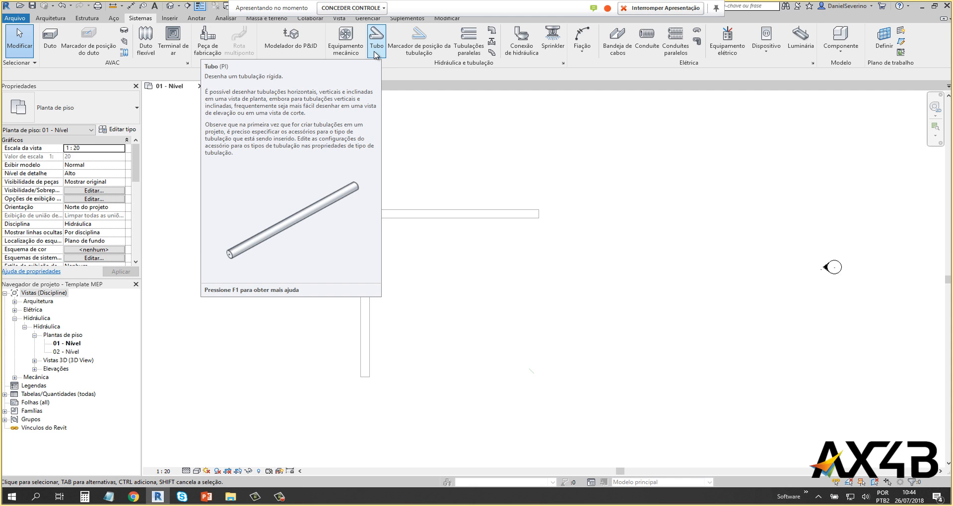
click(368, 18)
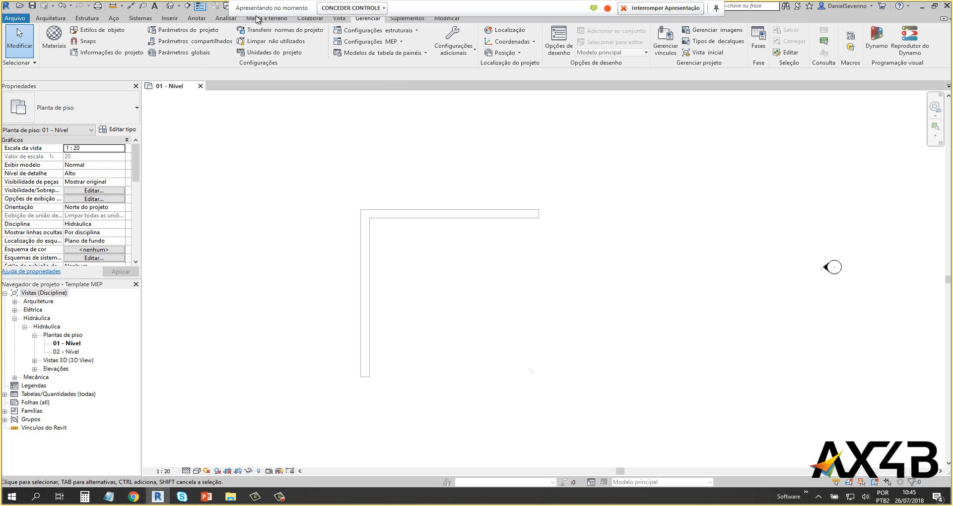
Step: Inspect the general piping settings and fitting angles in the mechanical settings, switching the 11.25° layout angle on and back off
click(140, 18)
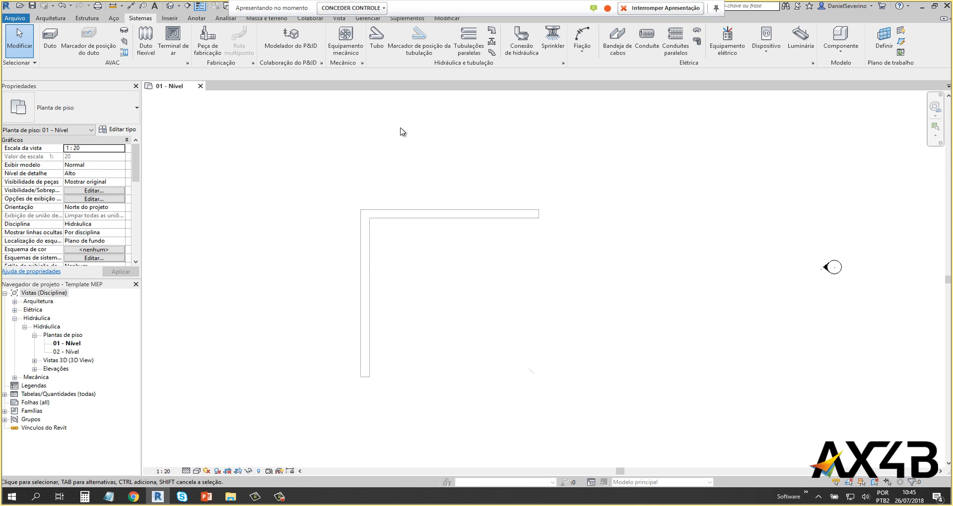
click(563, 63)
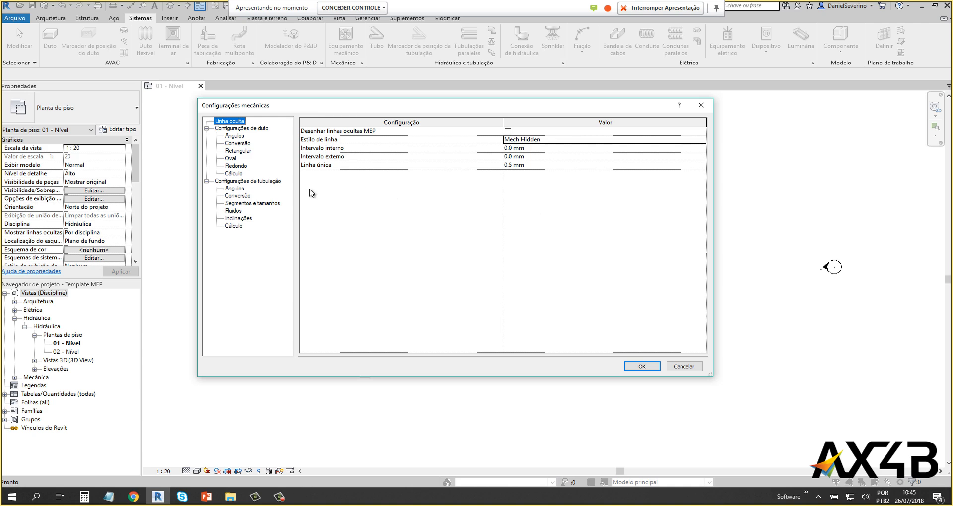
click(250, 181)
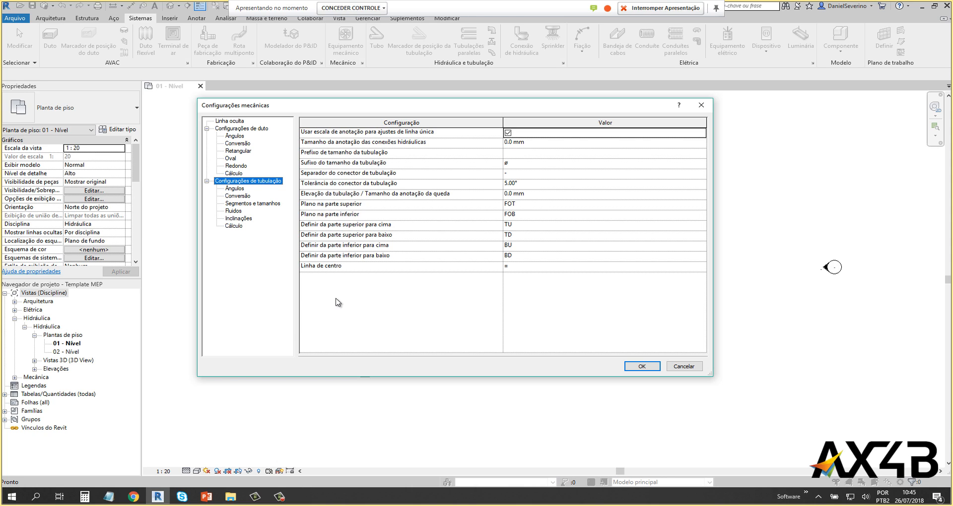
click(239, 189)
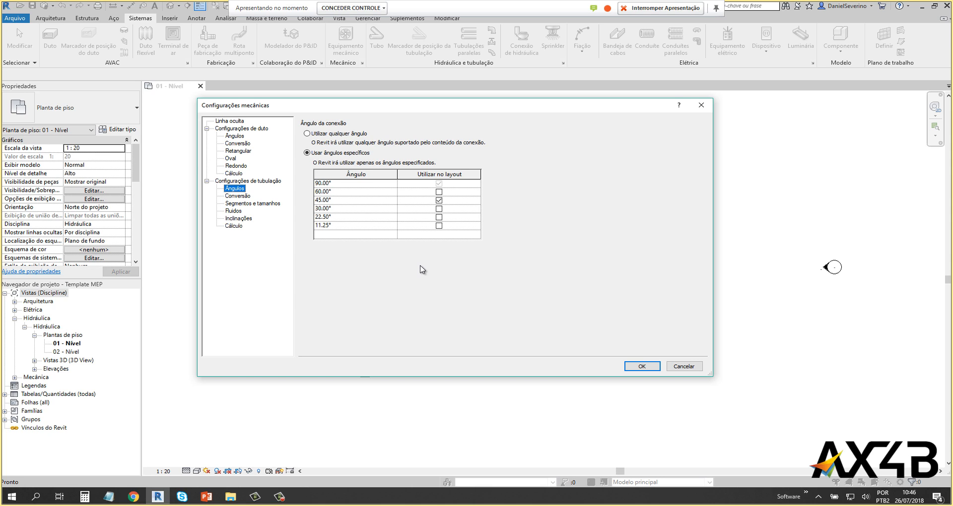
click(438, 225)
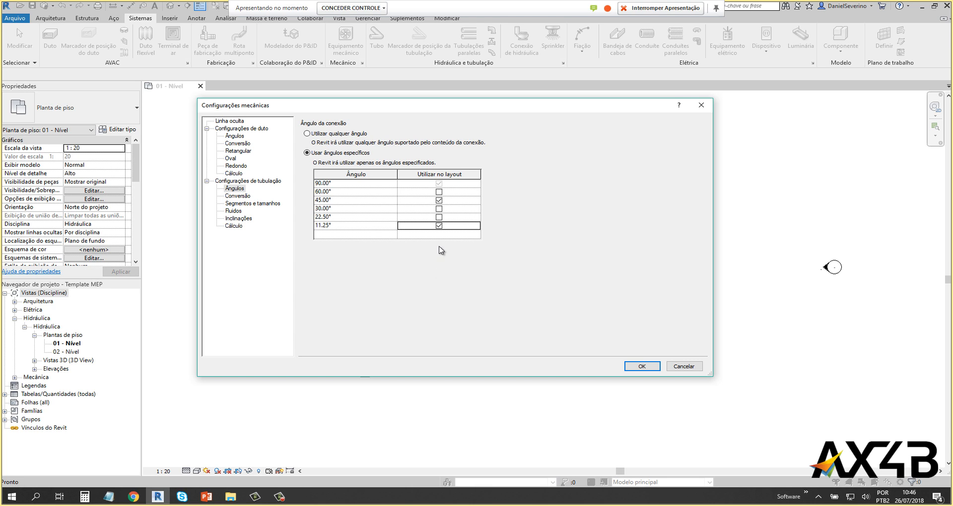
click(439, 227)
Step: Compare the pipe size catalogues of the PVC - Classe 12 - Marrom and PVC - Classe 20 - Marrom segments
click(240, 204)
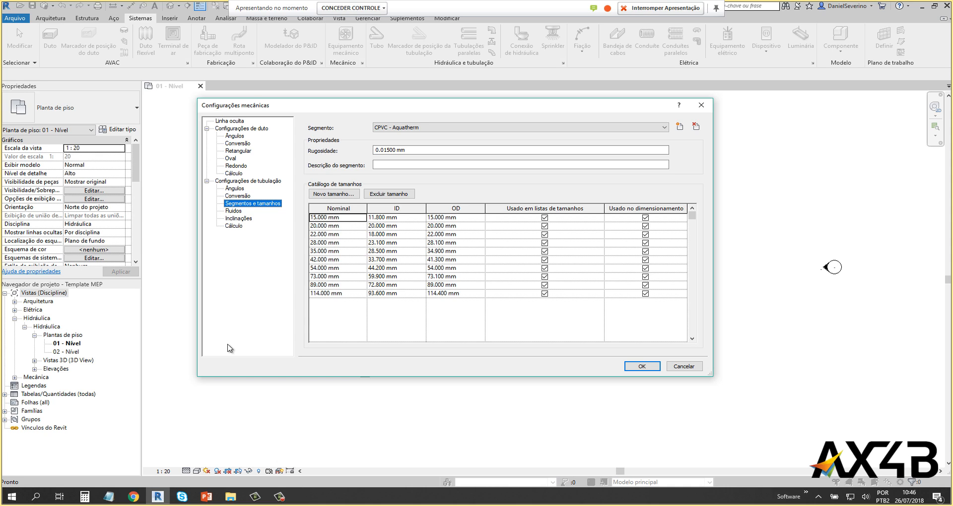
click(412, 129)
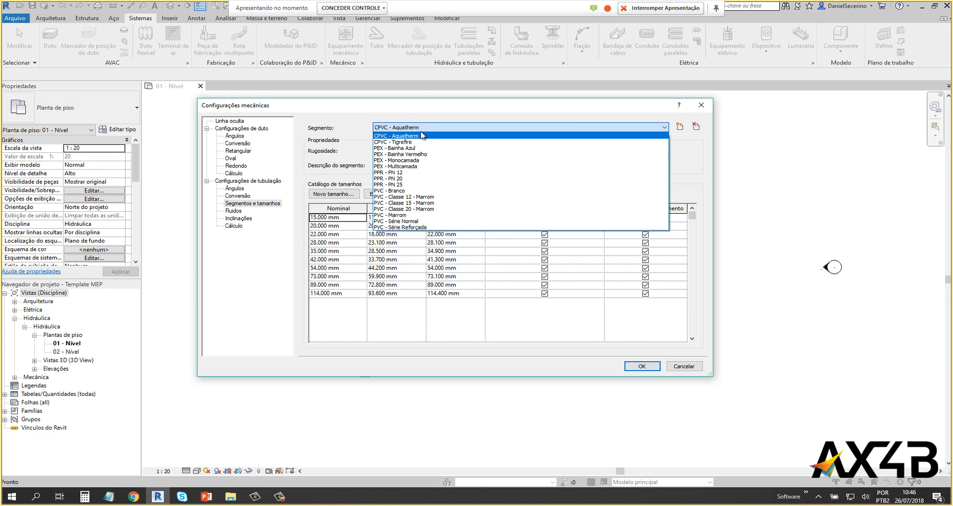
click(420, 197)
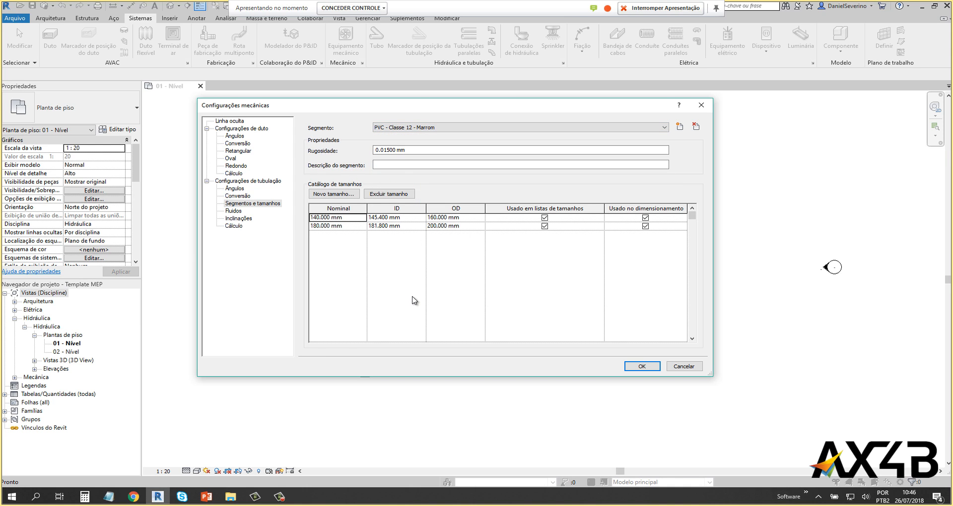
click(413, 127)
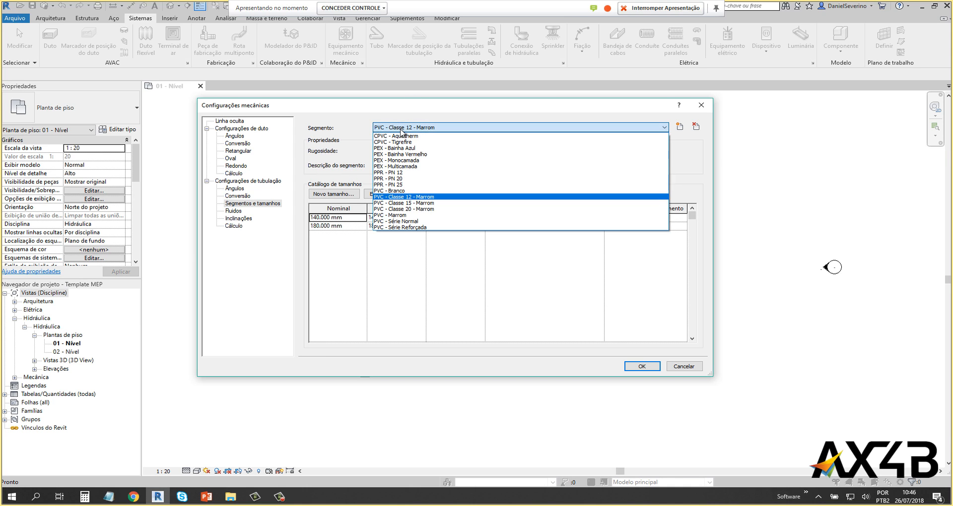
click(418, 210)
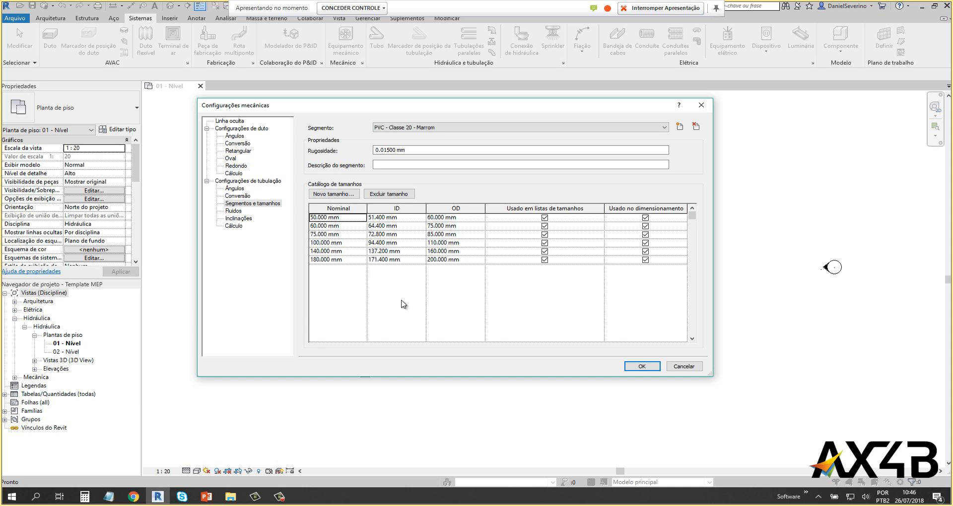
Step: Check the nominal, inner and outer diameter fields for a new PVC - Classe 20 - Marrom pipe size without adding one
click(335, 196)
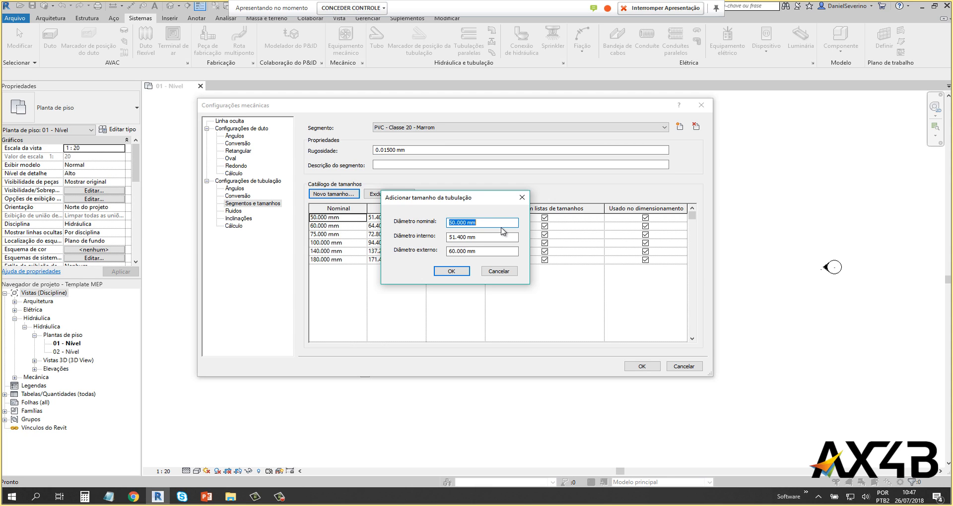
click(481, 238)
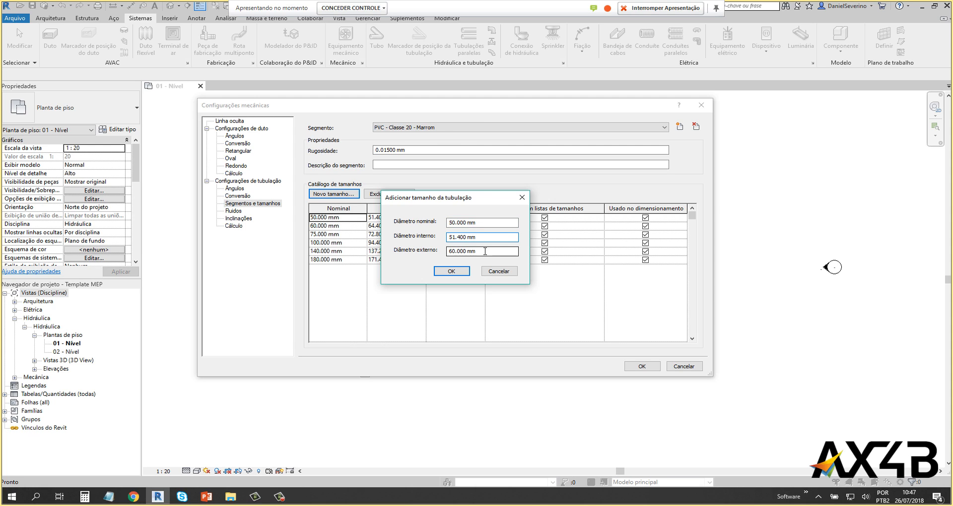
click(485, 252)
click(479, 223)
click(484, 251)
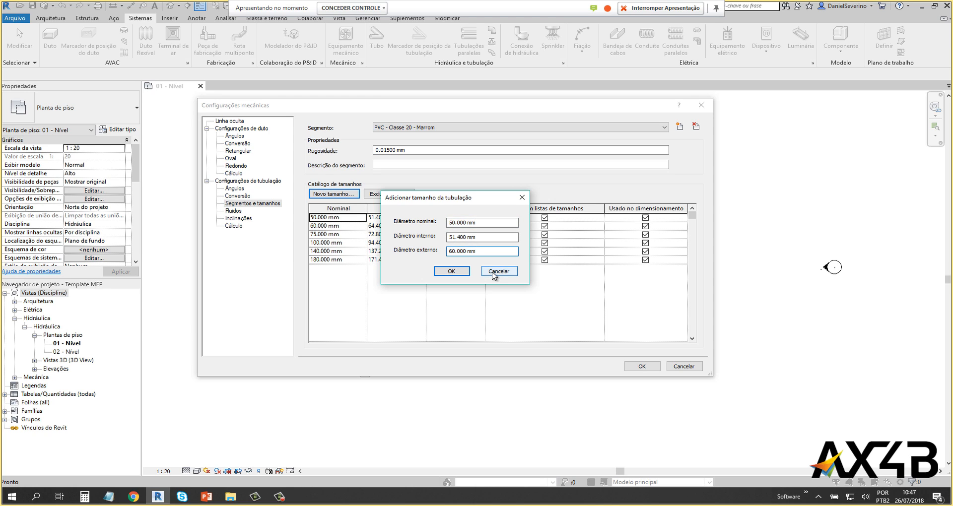
click(494, 273)
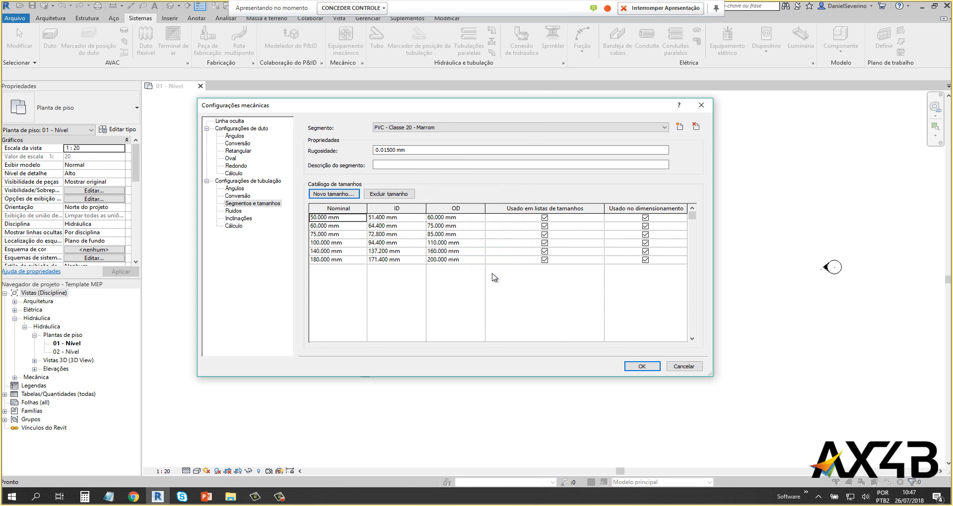
Step: Review the piping fluids, slope values and calculation settings, and close the mechanical settings
click(233, 211)
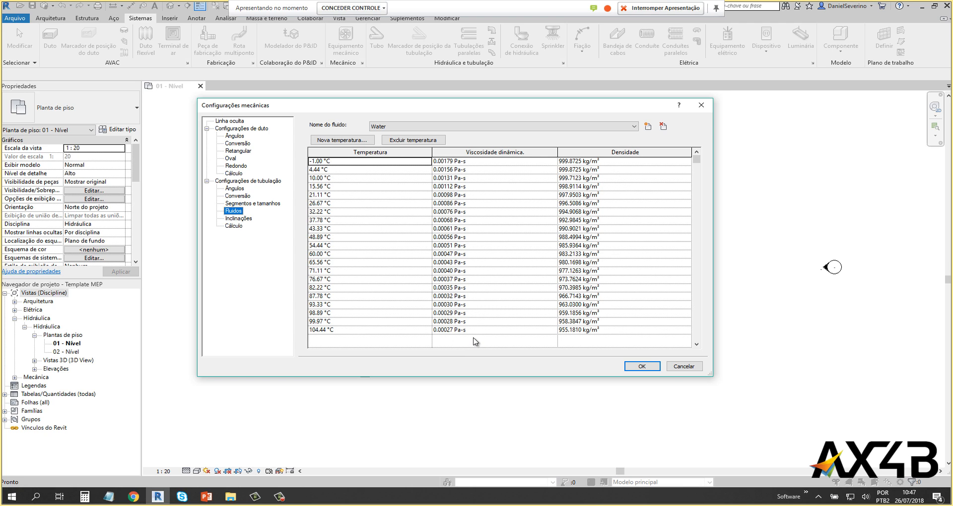
click(232, 219)
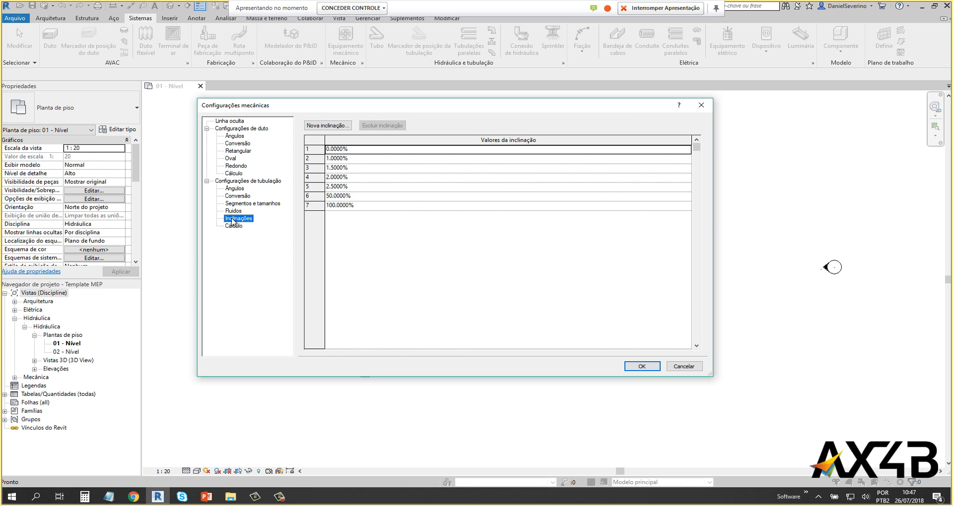
click(233, 226)
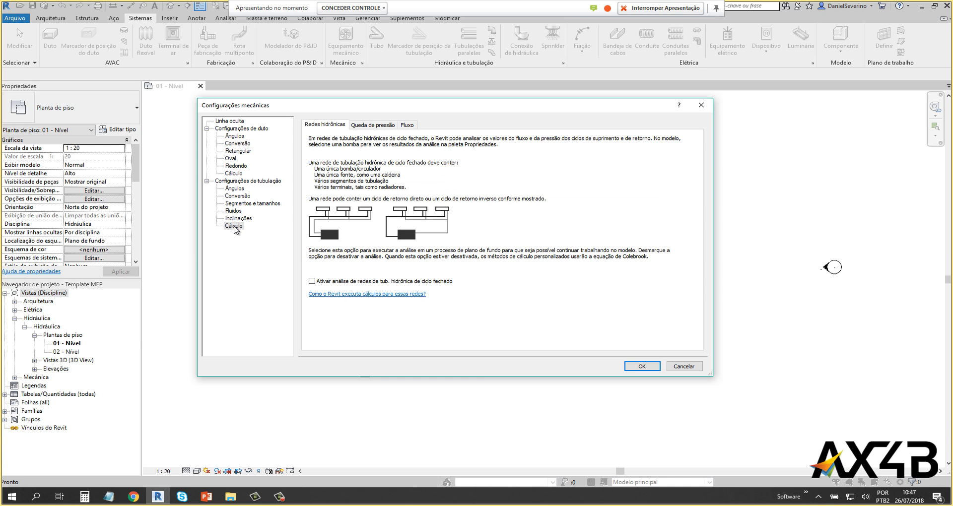
click(241, 220)
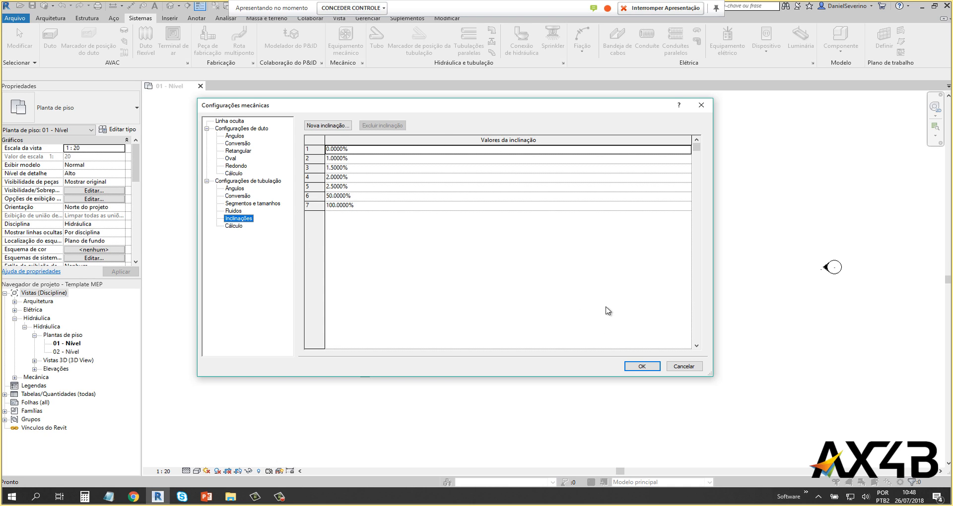
click(653, 368)
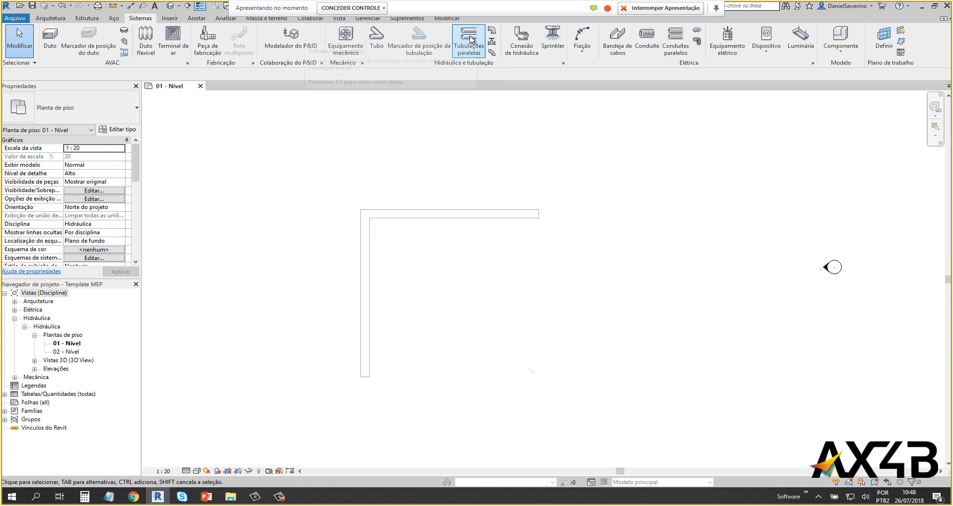
Step: Start placing a pipe accessory with the Misturador DBC para Chuveiro family, type DBC Roscável - 1/2" x 1/2"
click(495, 45)
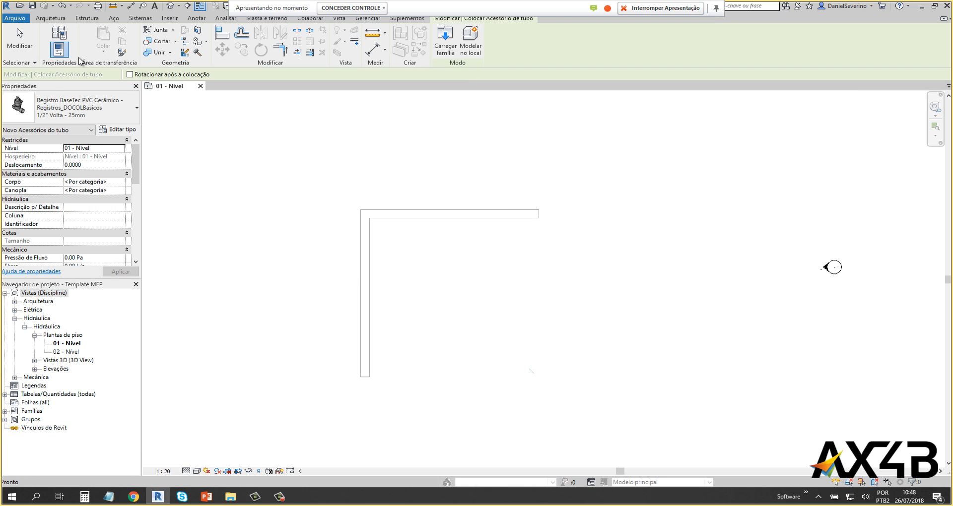
click(52, 108)
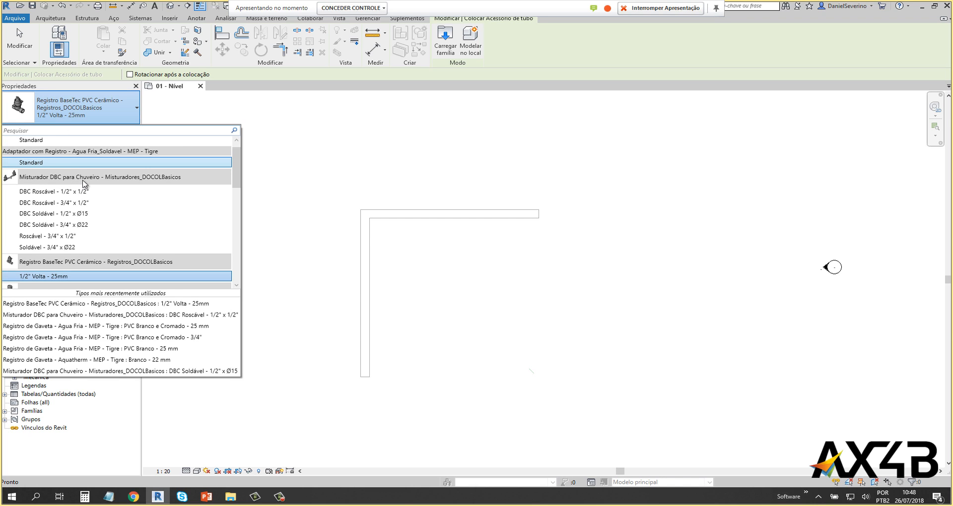
mouse_move(90, 182)
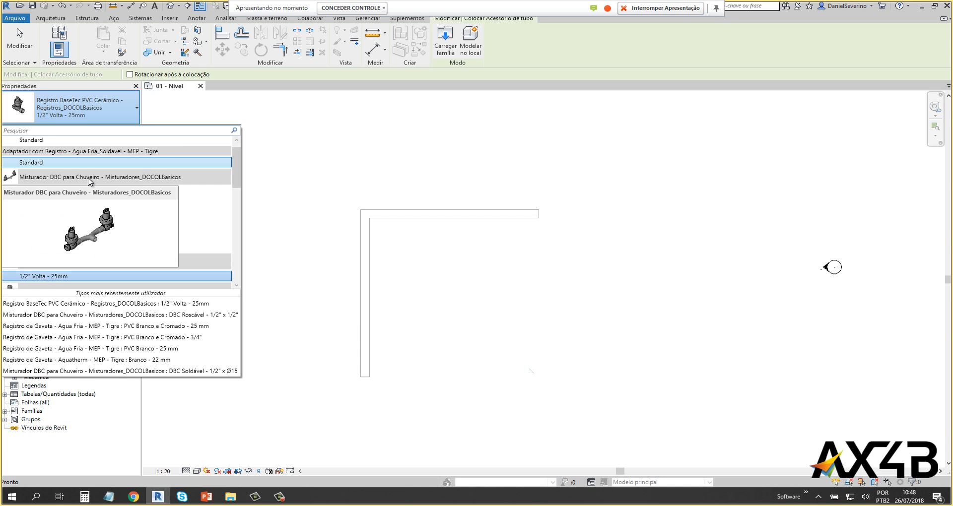
click(78, 177)
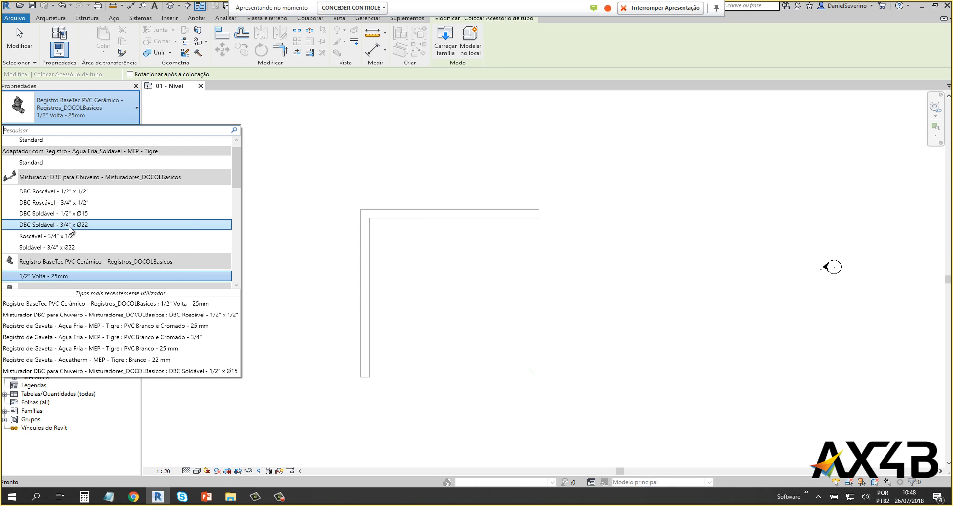
mouse_move(85, 199)
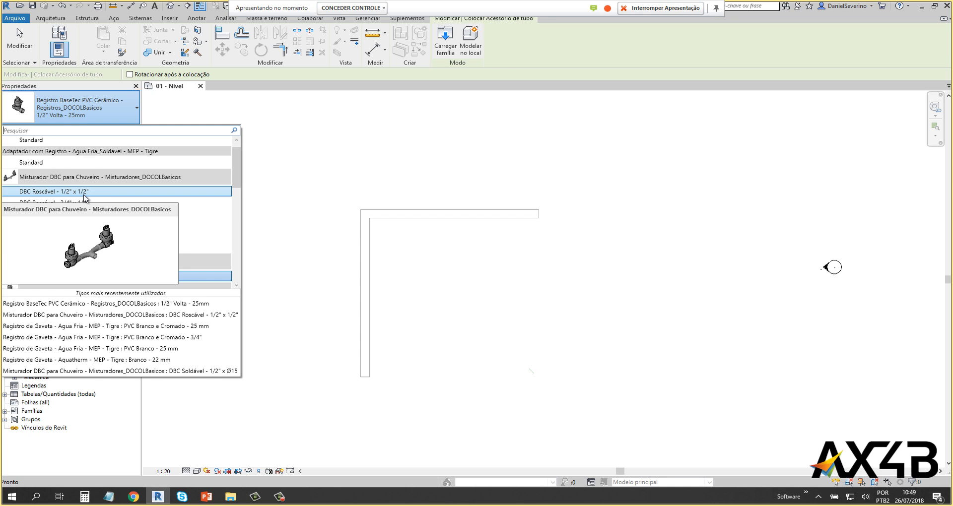
click(85, 194)
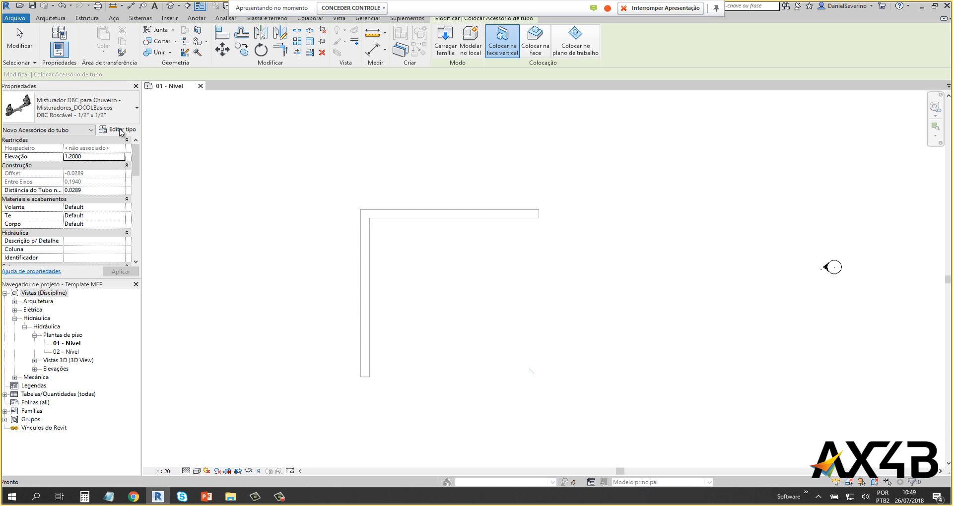
Step: Review the shower mixer's type properties down to the manufacturer data, and close them without changes
click(119, 130)
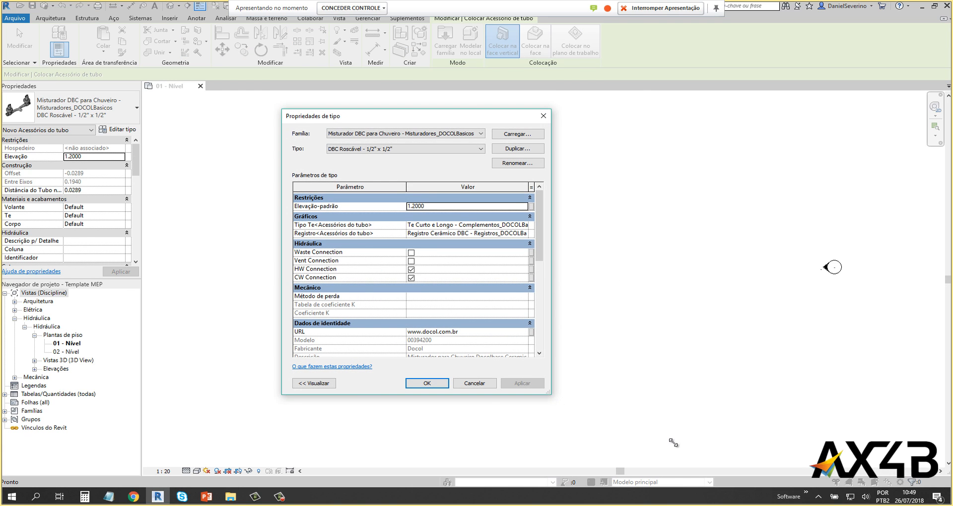
drag(673, 443, 671, 453)
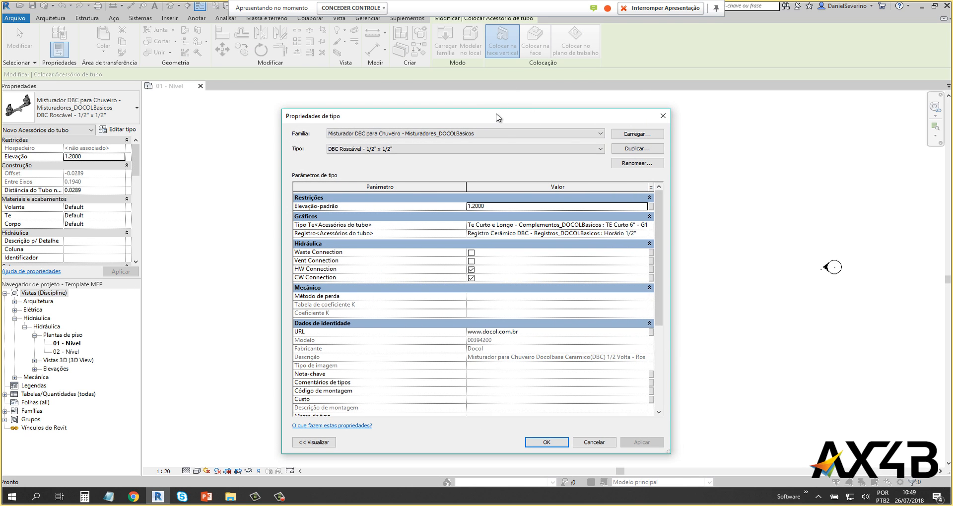
drag(496, 117, 495, 49)
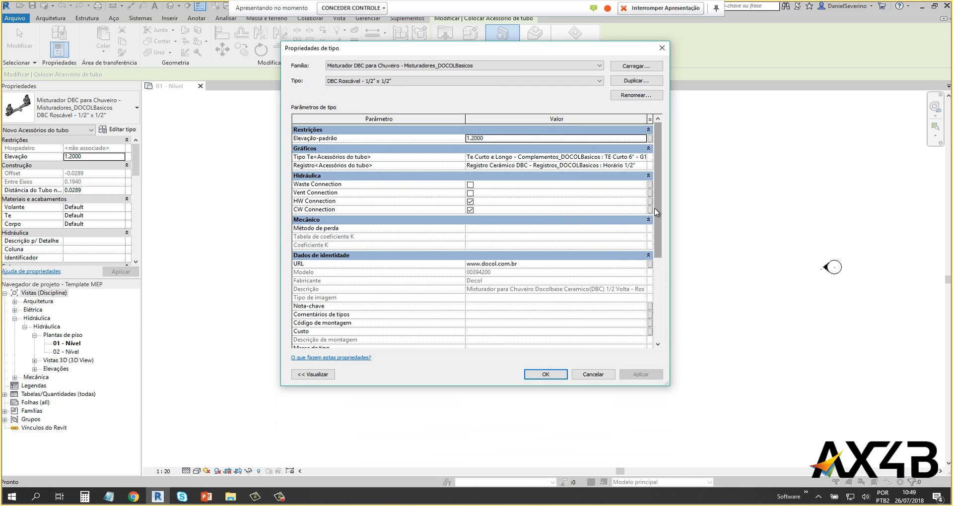
drag(656, 212, 655, 250)
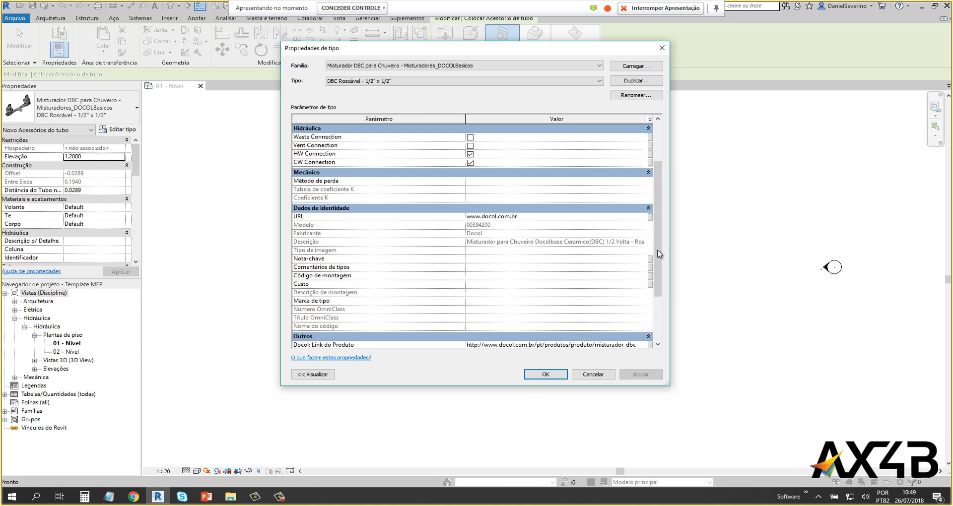
drag(657, 255, 658, 320)
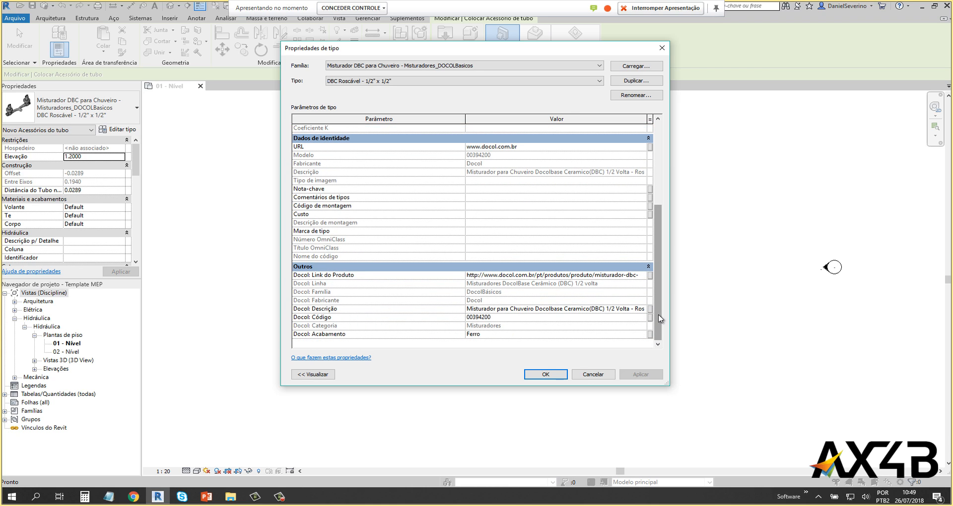
click(594, 374)
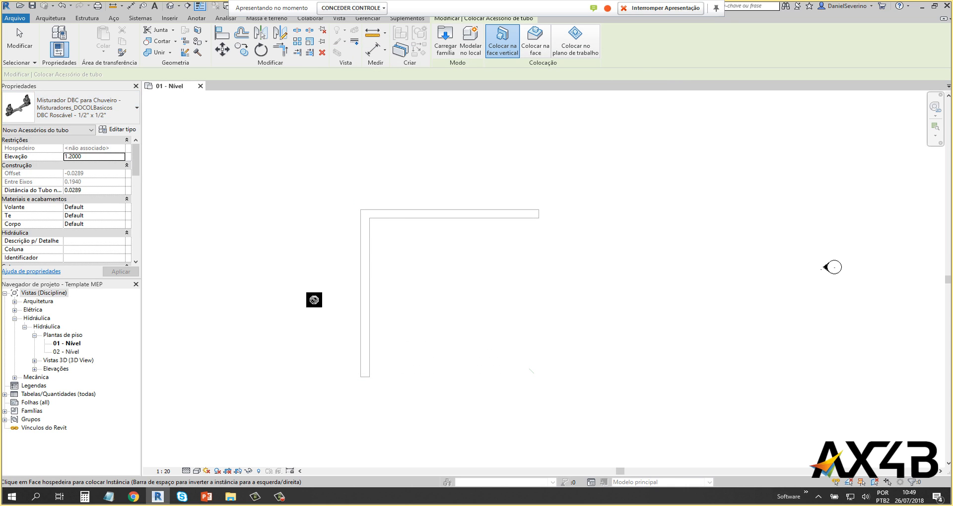
Step: Place the shower mixer on the inner face of the vertical wall in the 01 - Nível plan
scroll(387, 322, up, 2)
scroll(388, 322, up, 2)
middle_drag(399, 271, 413, 342)
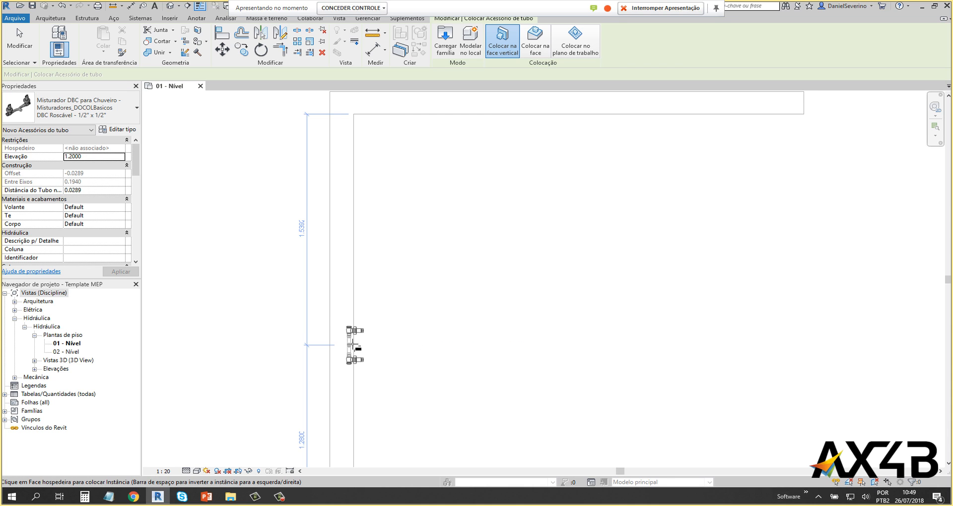
scroll(352, 344, up, 2)
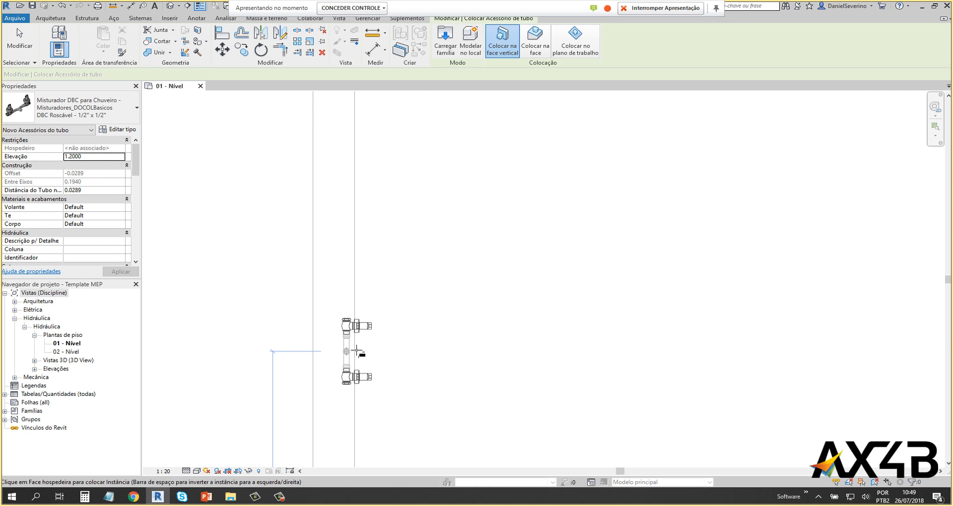
click(356, 351)
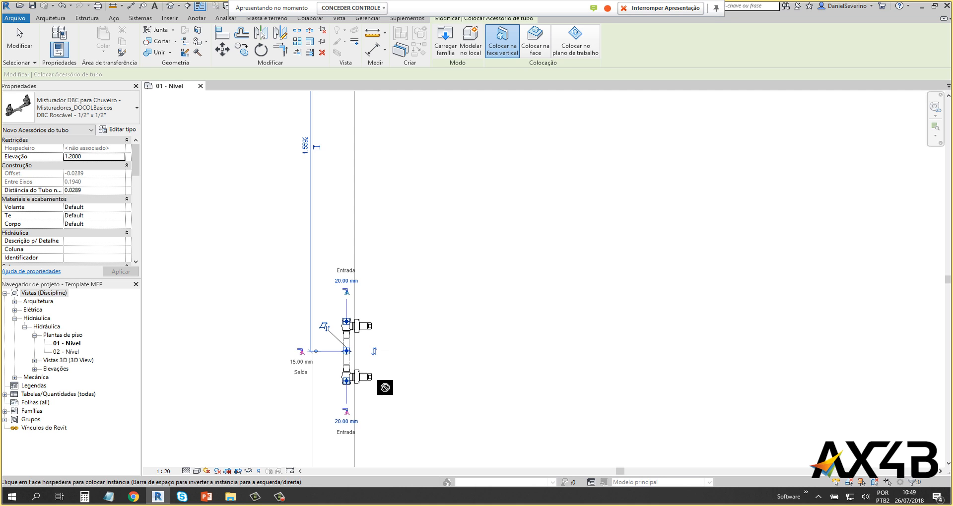
scroll(372, 404, up, 3)
scroll(372, 406, up, 1)
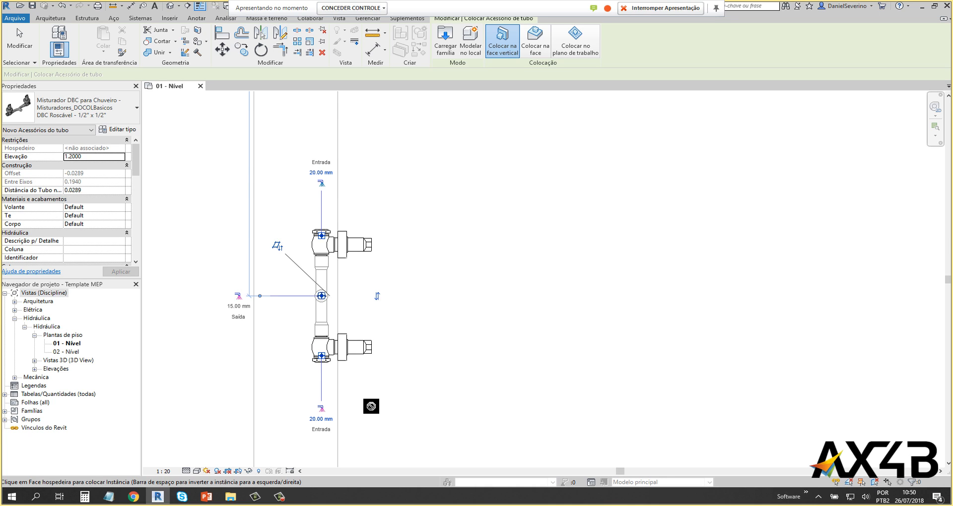
key(Escape)
key(Escape)
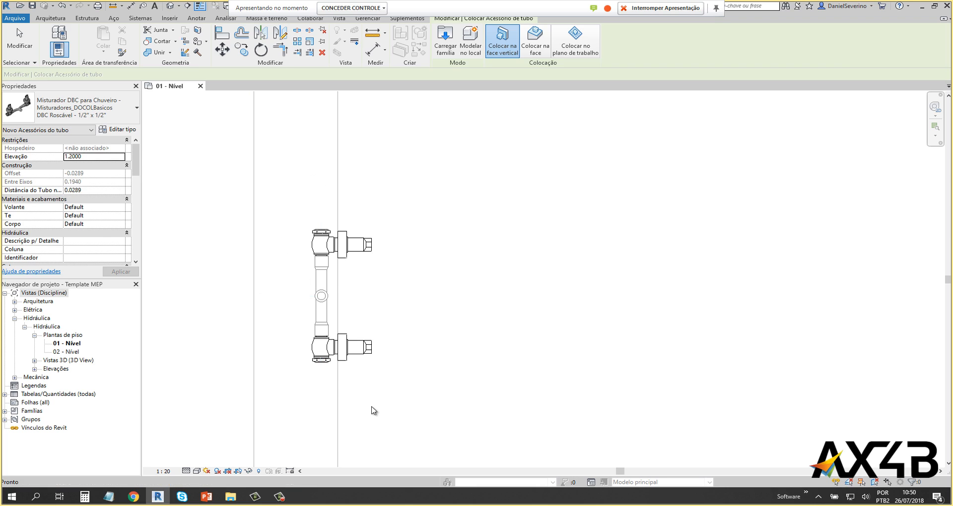
Step: Open the placed mixer's family for editing, examine its pipe connectors, and close it without saving
right_click(368, 354)
click(406, 221)
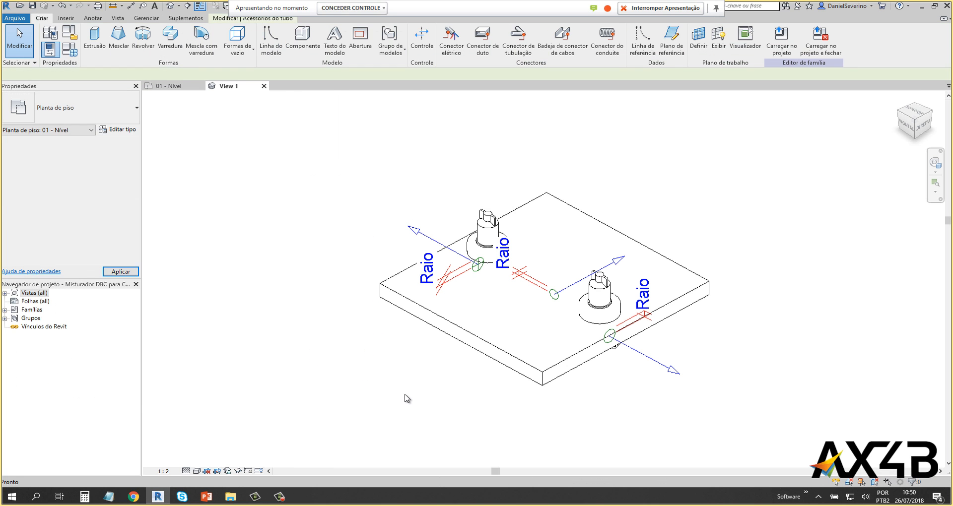
shift+middle_drag(476, 393, 496, 178)
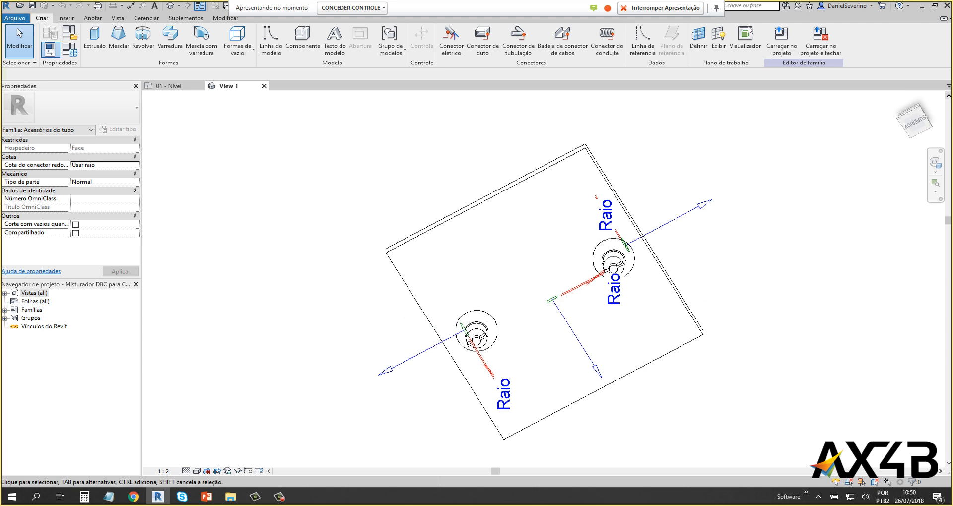
click(899, 128)
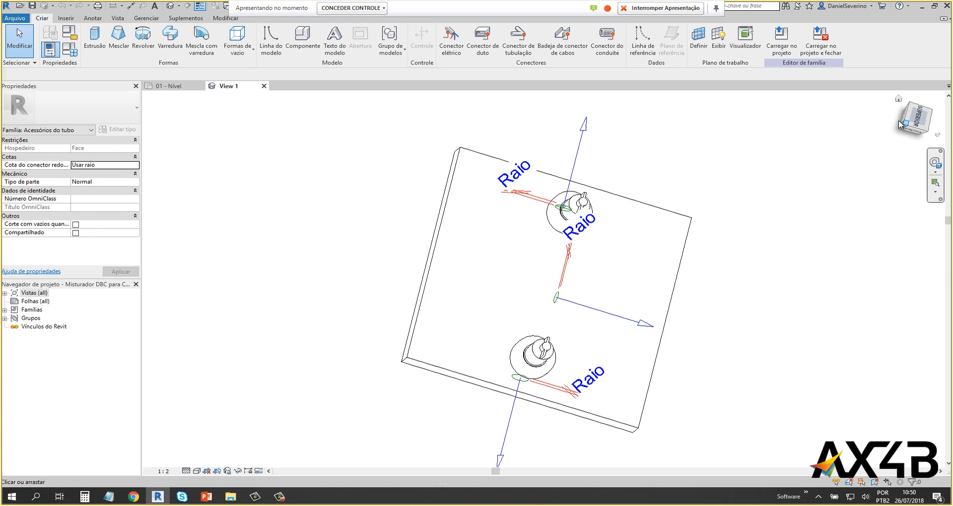
click(652, 298)
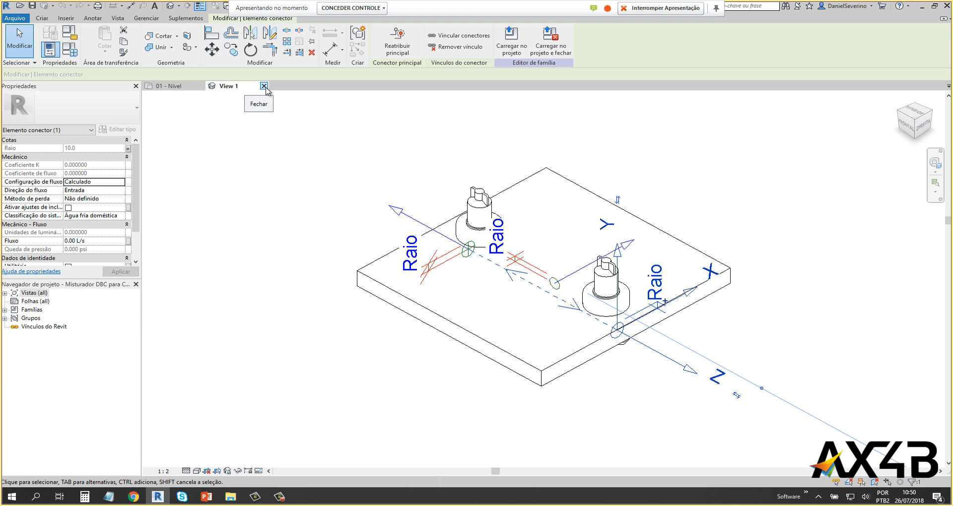
click(264, 87)
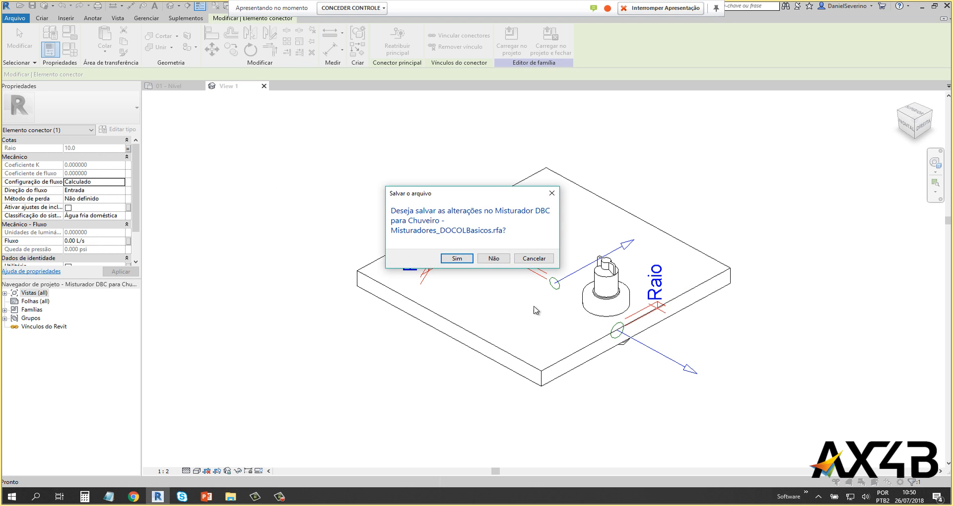
click(493, 259)
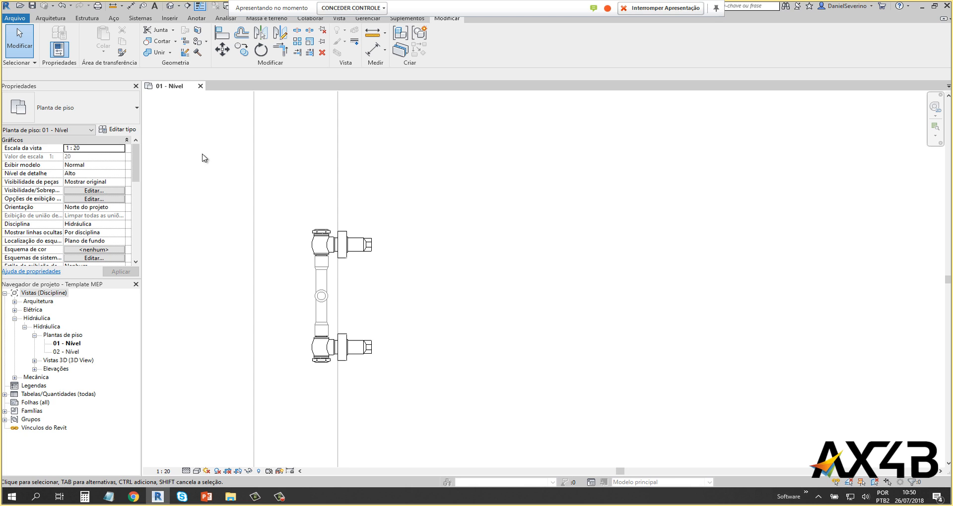
Step: Examine the placed shower mixer on the wall in the default 3D view
click(170, 5)
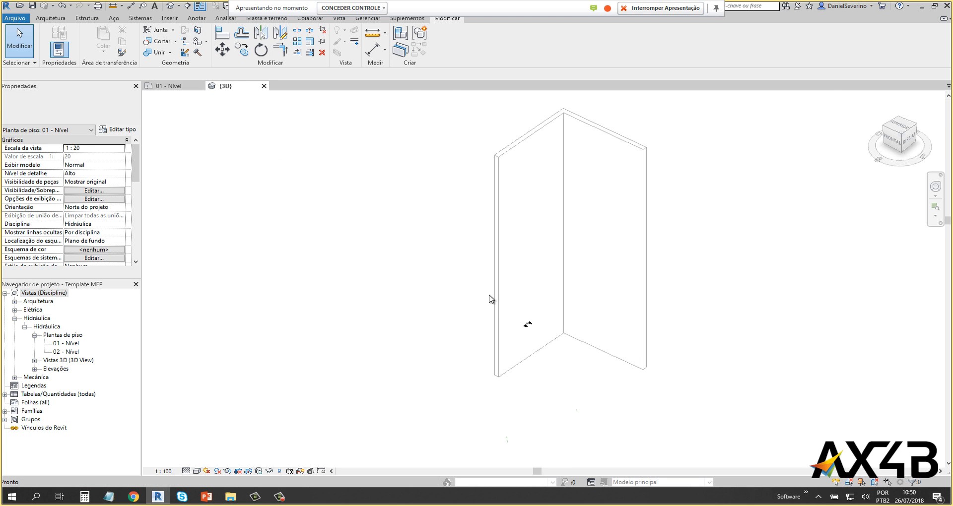
scroll(545, 332, up, 5)
scroll(518, 317, down, 2)
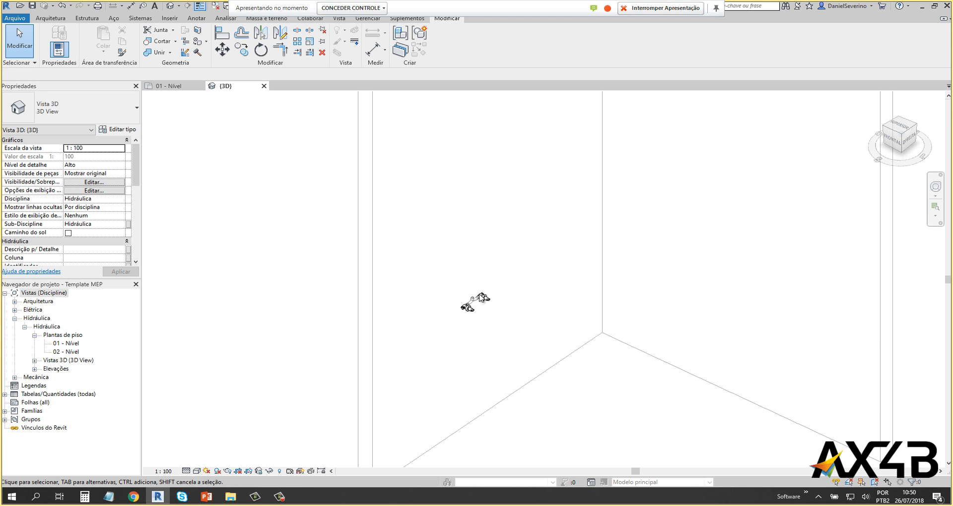
scroll(480, 297, up, 2)
scroll(479, 297, down, 8)
middle_drag(510, 281, 492, 294)
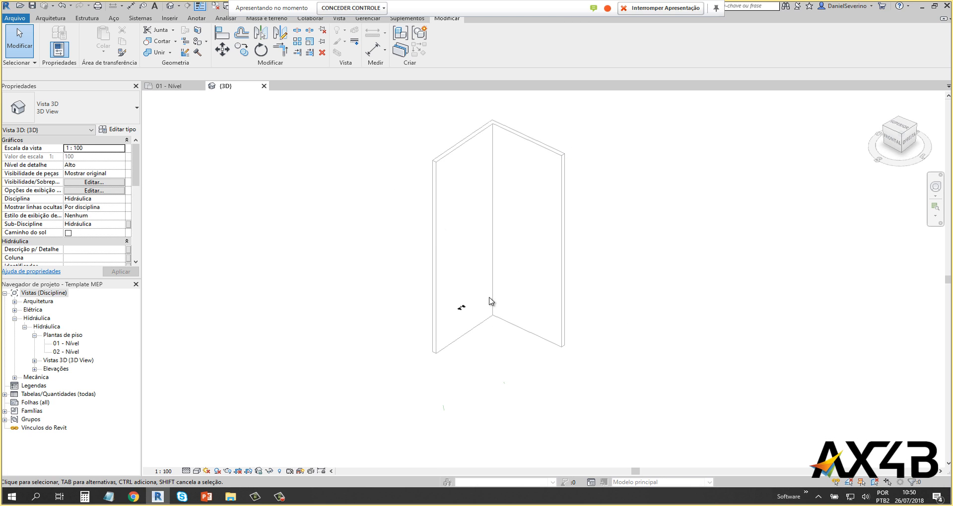
scroll(472, 312, up, 5)
scroll(457, 300, up, 4)
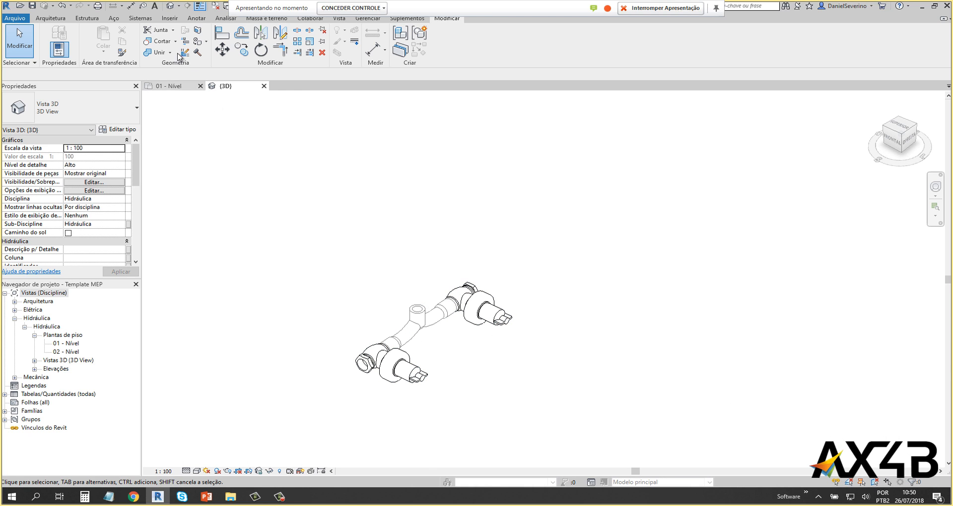
Step: Place an Adaptador Curto com Bolsa e Rosca - Agua Fria_Soldavel pipe fitting on the shower mixer's far inlet
click(130, 18)
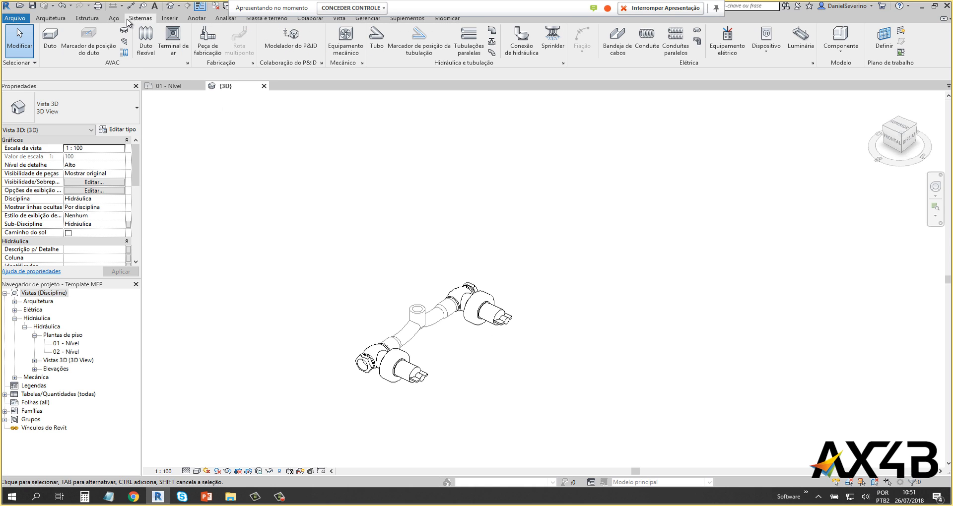
click(492, 34)
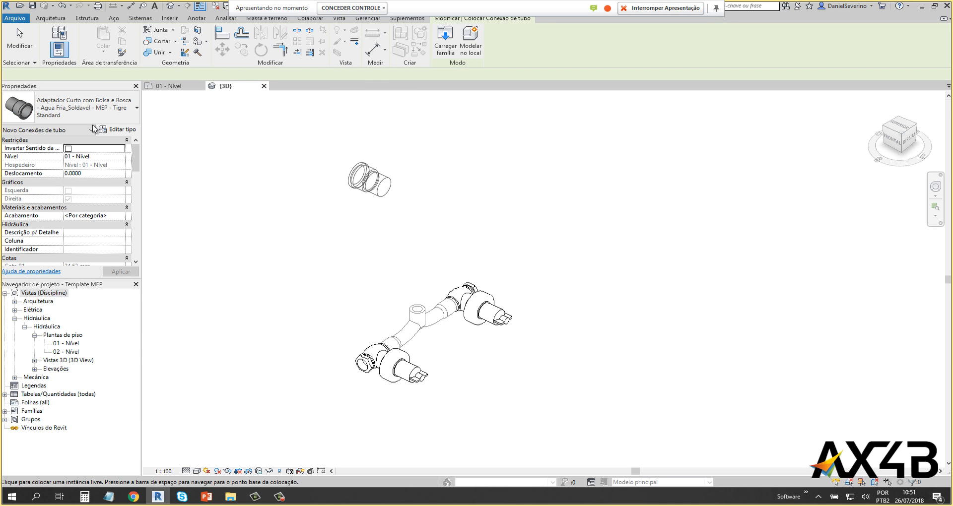
click(59, 109)
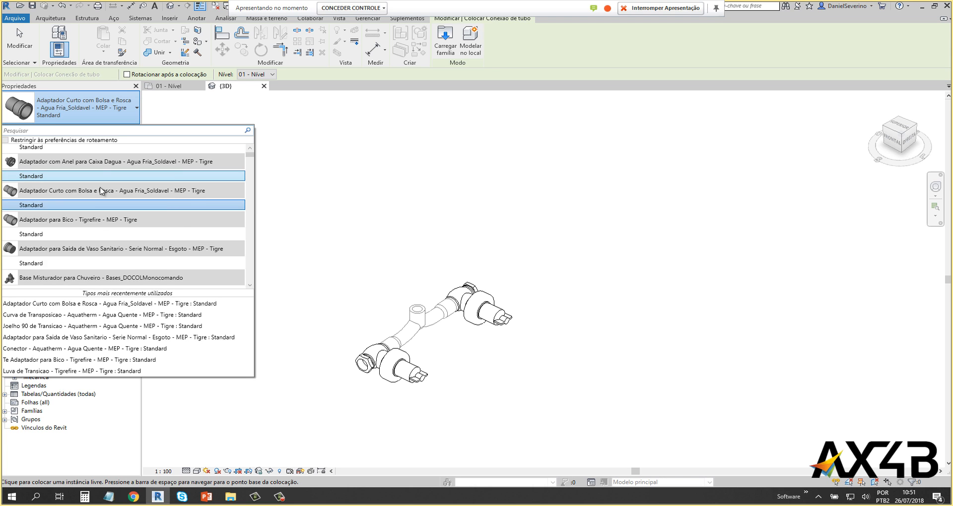
click(36, 209)
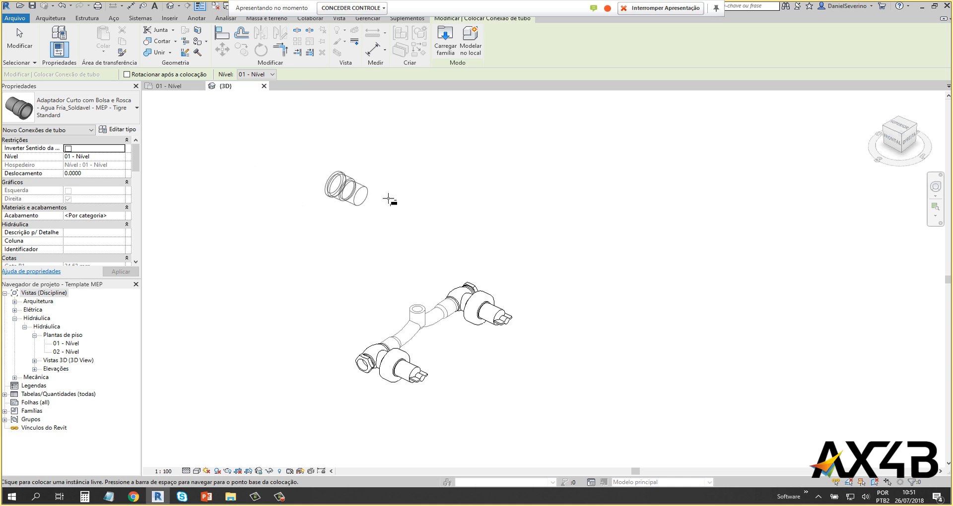
scroll(544, 285, up, 4)
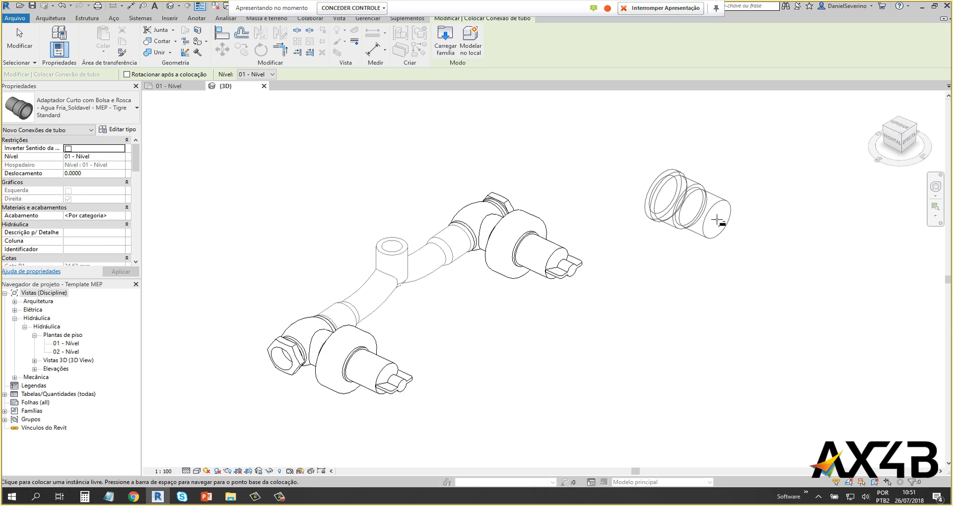
click(513, 204)
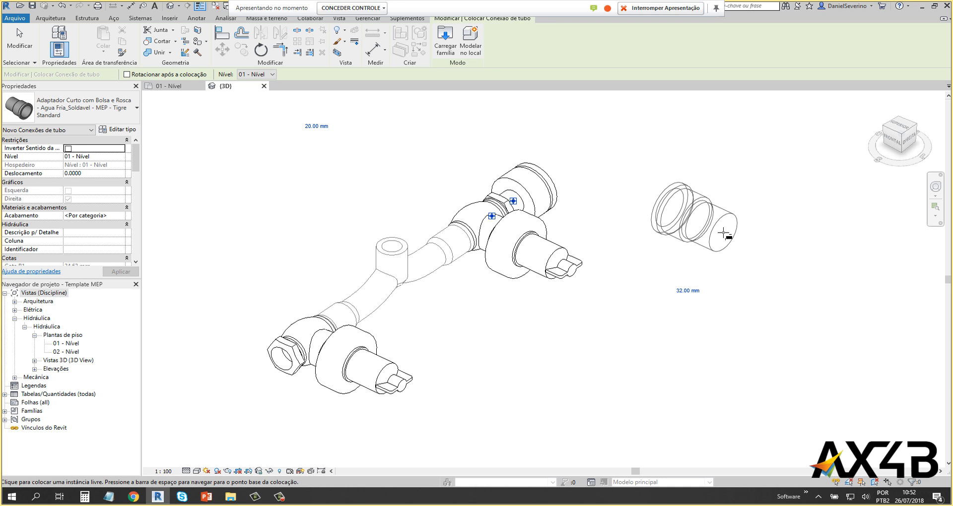
Step: Place a second, unconnected Adaptador Curto com Bolsa e Rosca fitting beside the mixer and end the placement
click(758, 228)
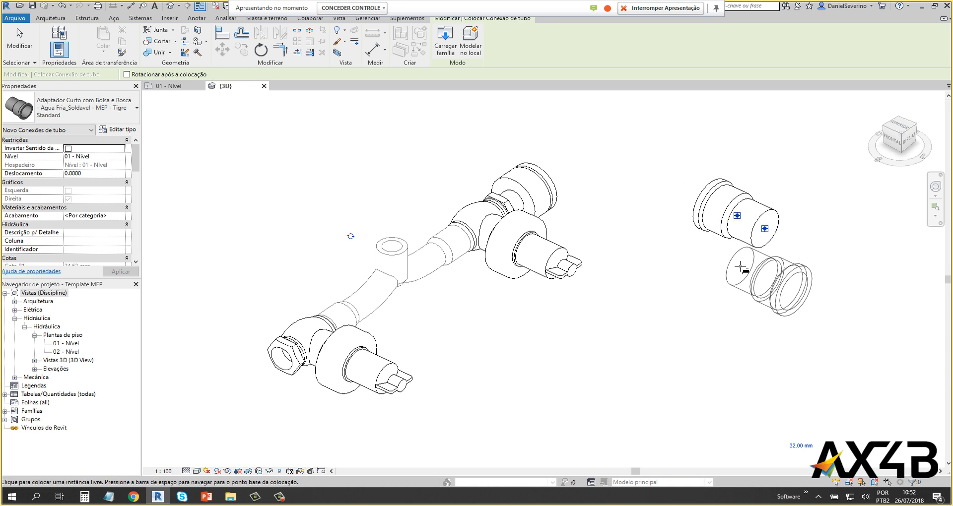
key(Escape)
key(Escape)
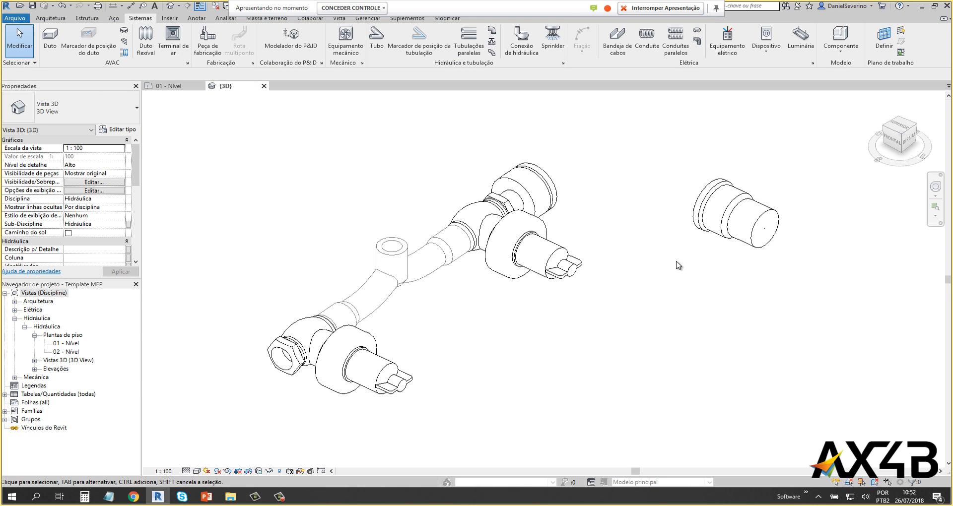
Step: Set the socket diameter of the adapter connected to the shower mixer to 25 mm
click(522, 199)
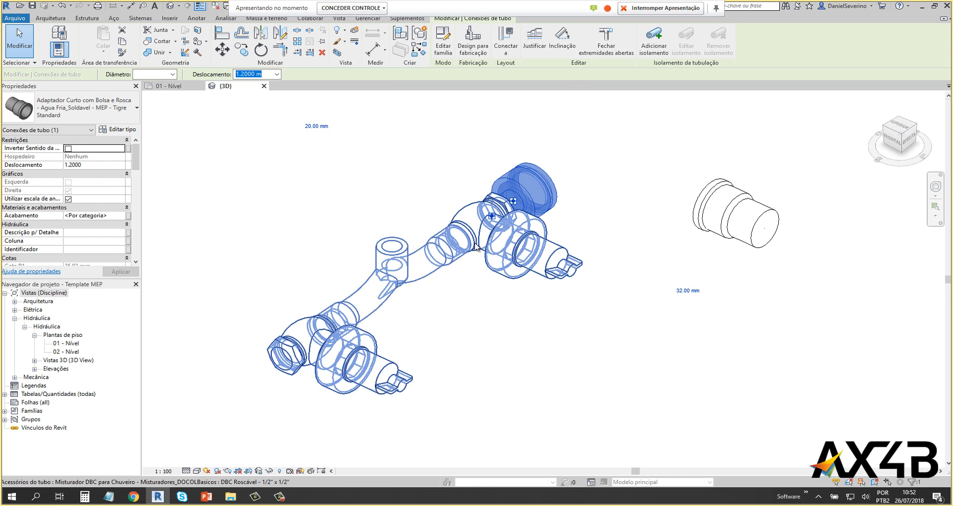
click(614, 335)
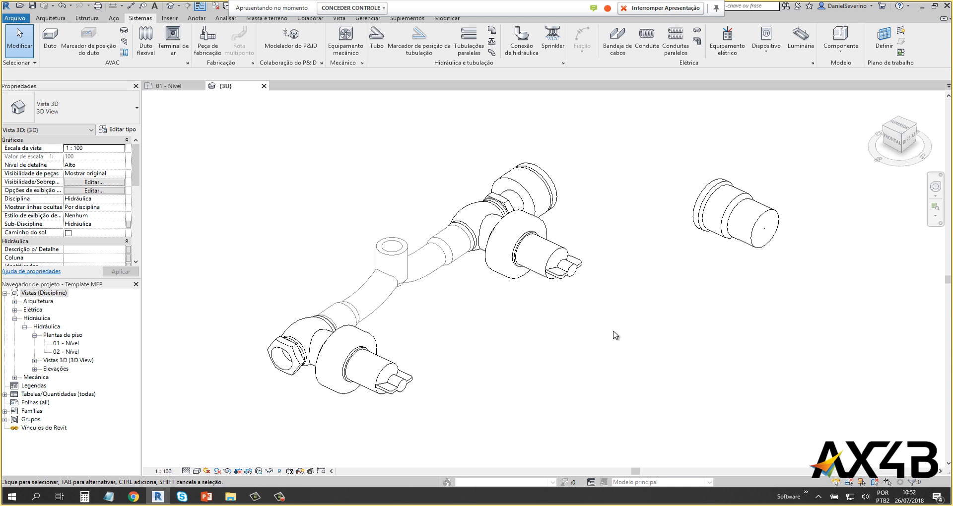
click(519, 201)
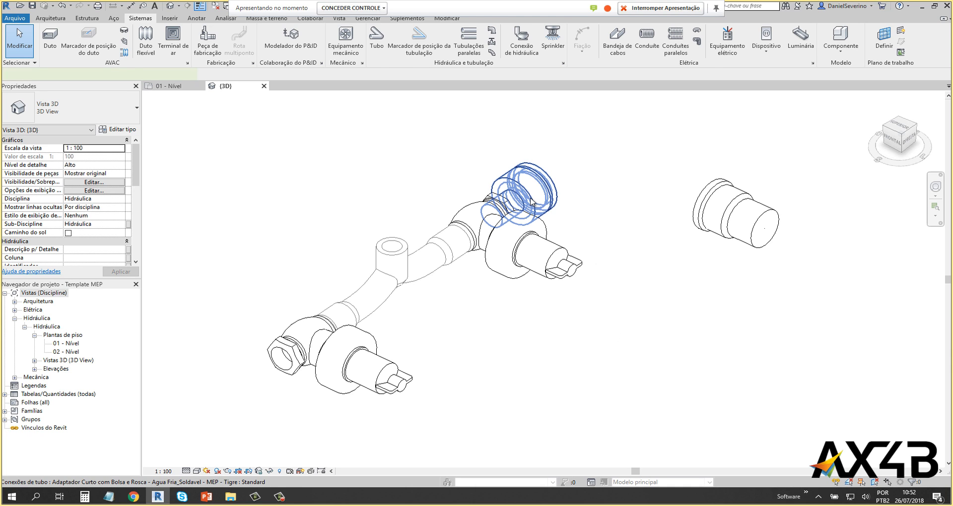
drag(135, 161, 127, 252)
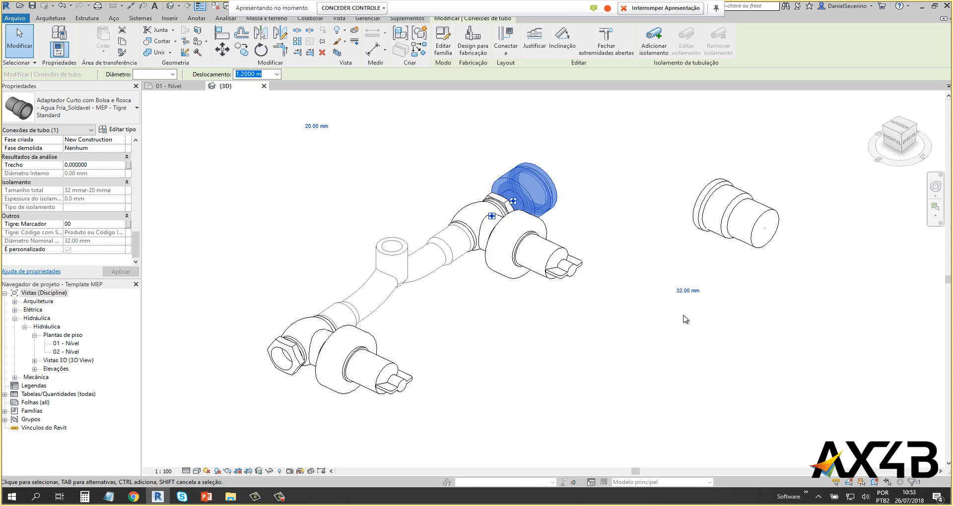
click(689, 292)
text(25)
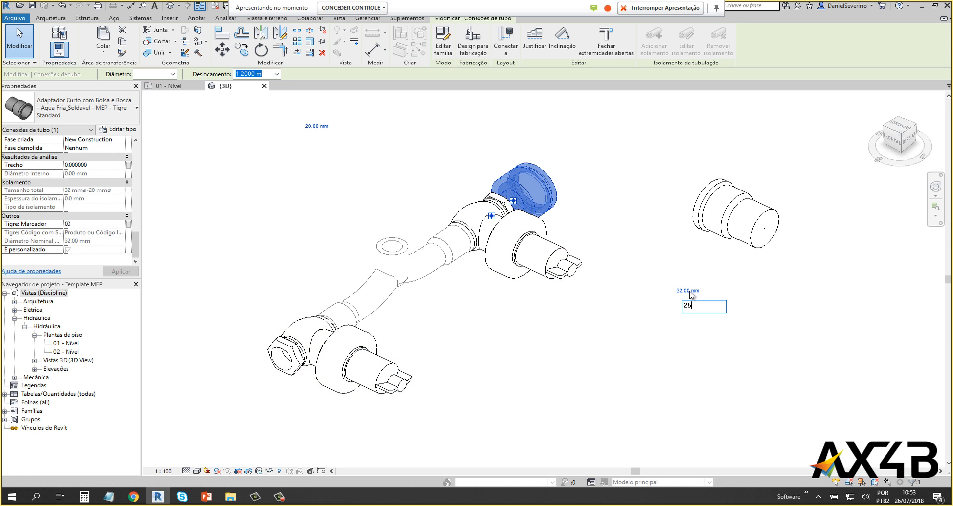
key(Return)
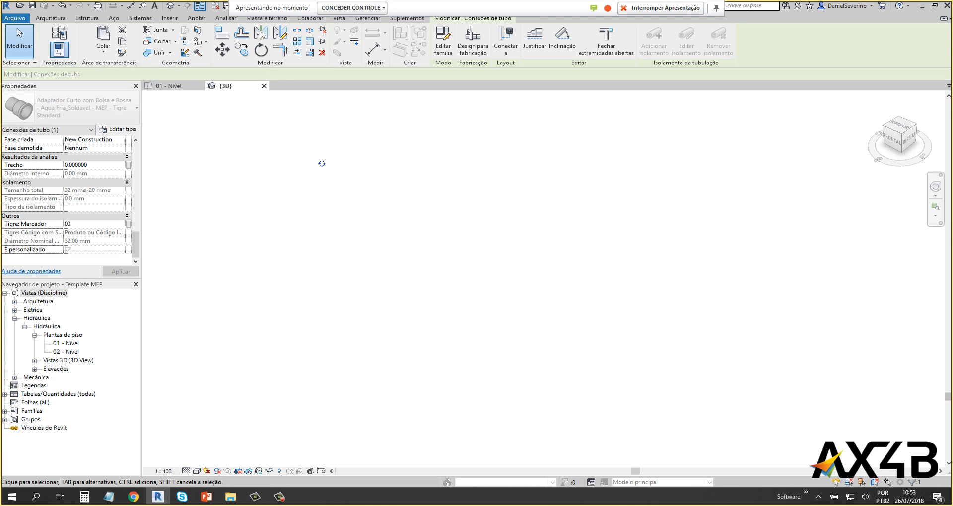
click(575, 350)
Step: Set the socket diameter of the adapter connected to the mixer to 20 mm and check its Tigre product code property
middle_click(587, 349)
middle_click(587, 348)
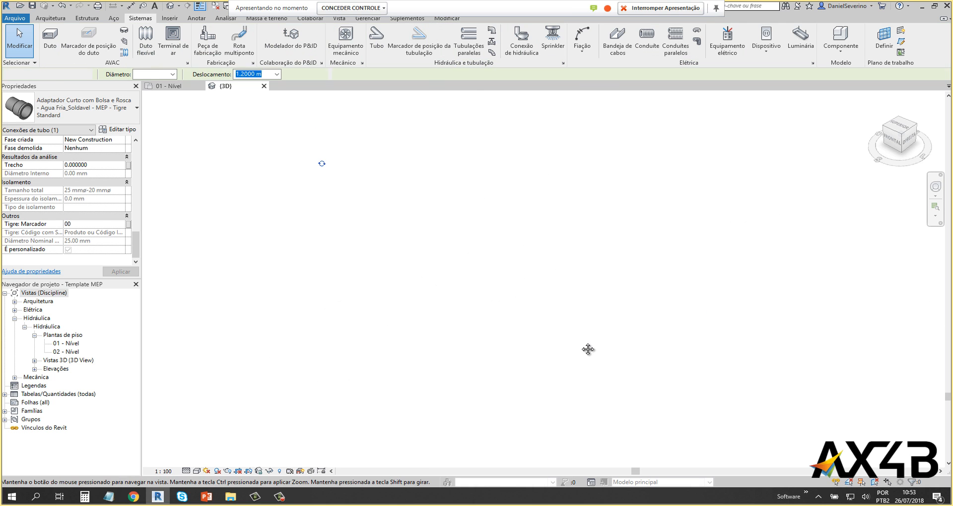
scroll(556, 333, up, 4)
scroll(486, 311, up, 5)
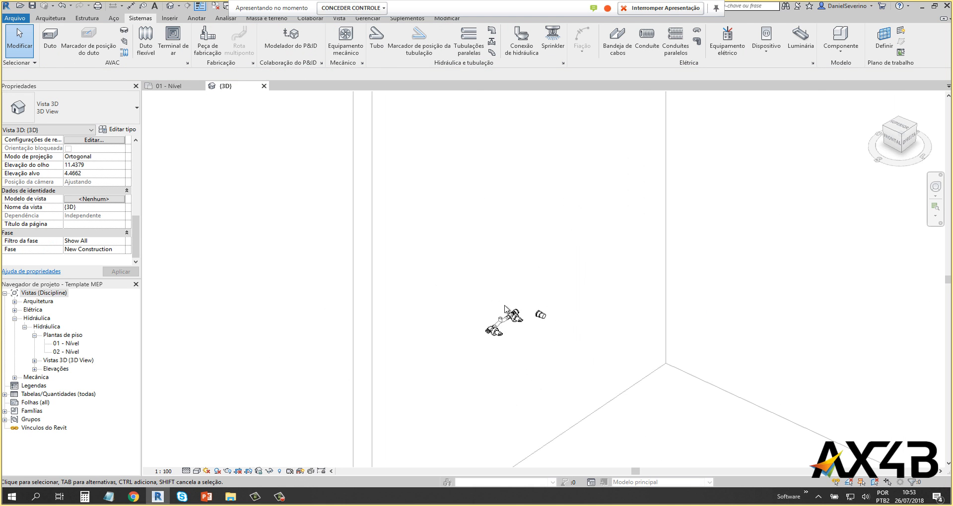
scroll(604, 330, up, 1)
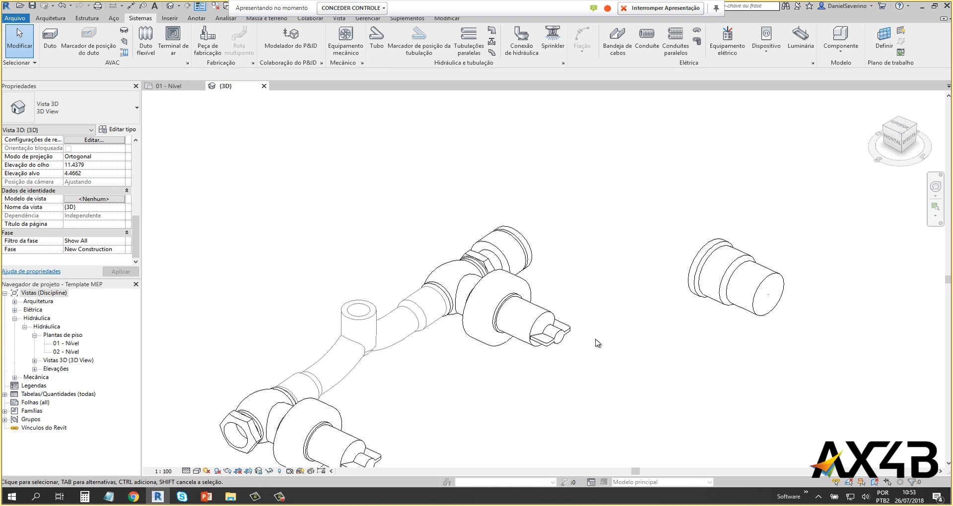
middle_drag(604, 341, 629, 301)
click(547, 207)
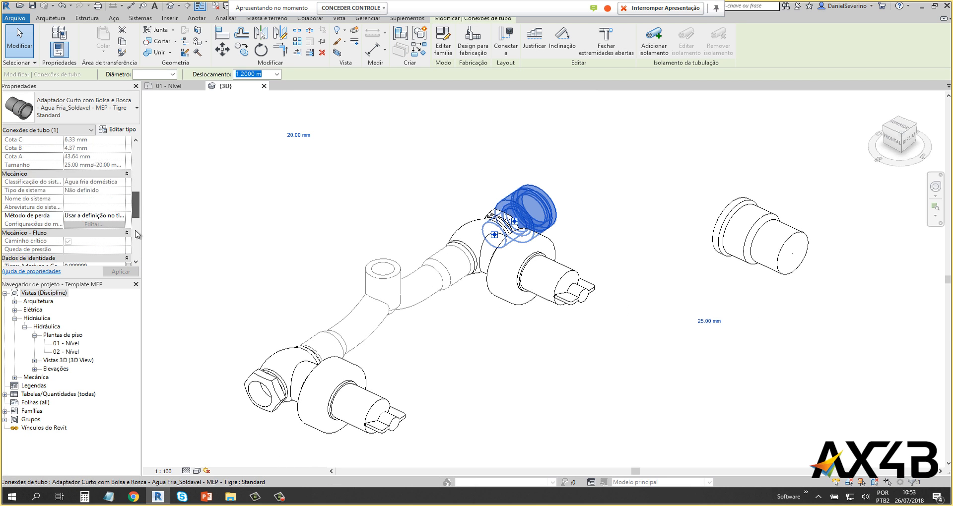
scroll(133, 236, down, 5)
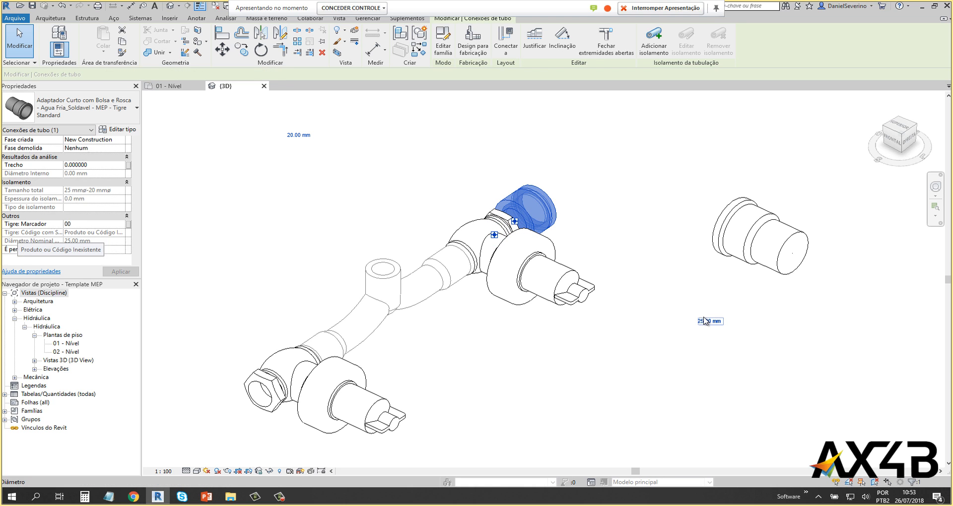
click(705, 322)
text(20)
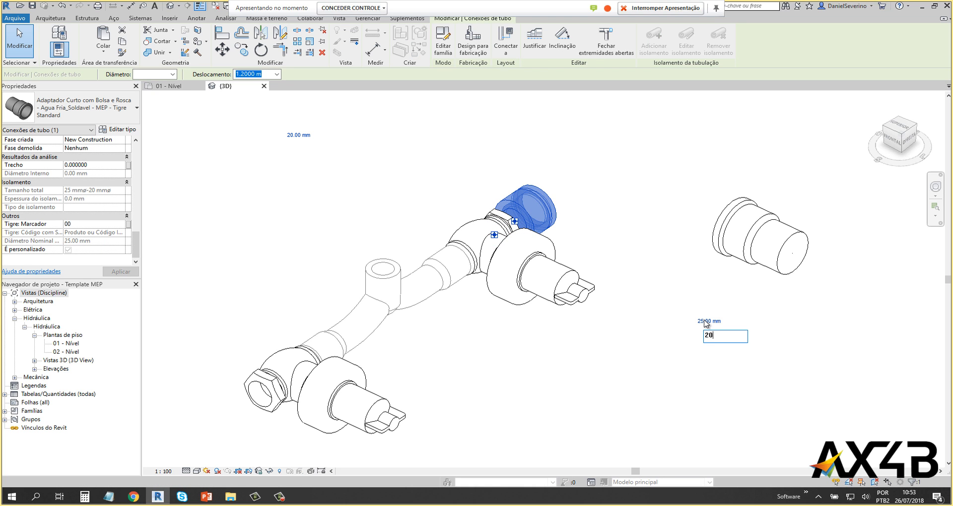
key(Return)
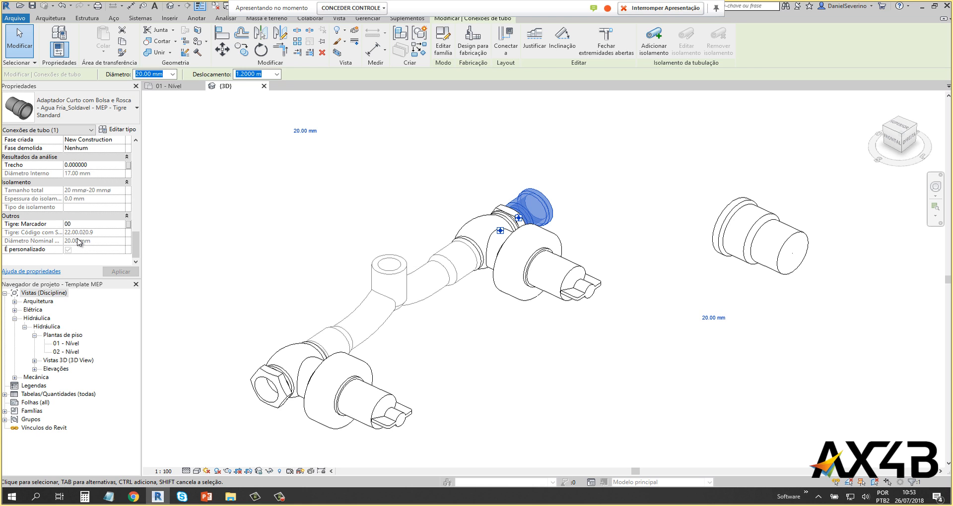
click(691, 219)
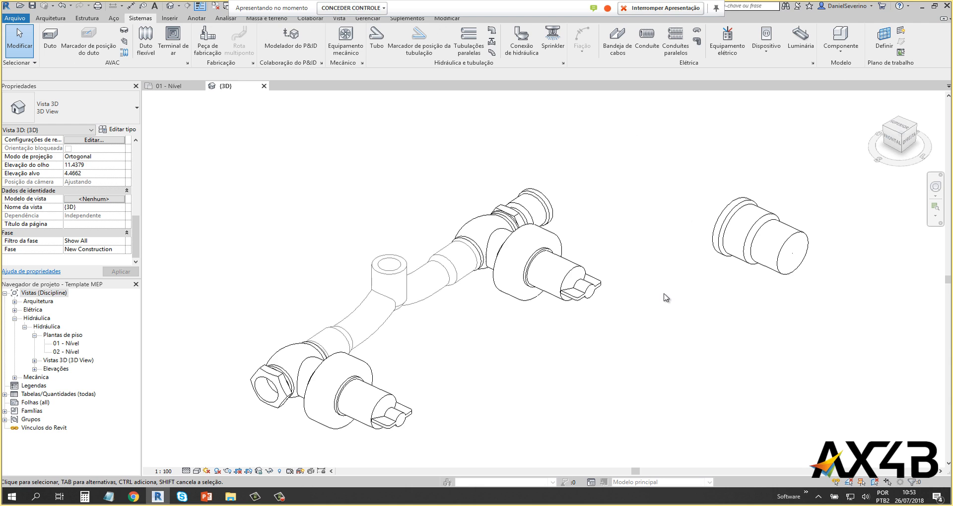
Step: Open the 01 - Nível hydraulic floor plan
scroll(467, 354, down, 8)
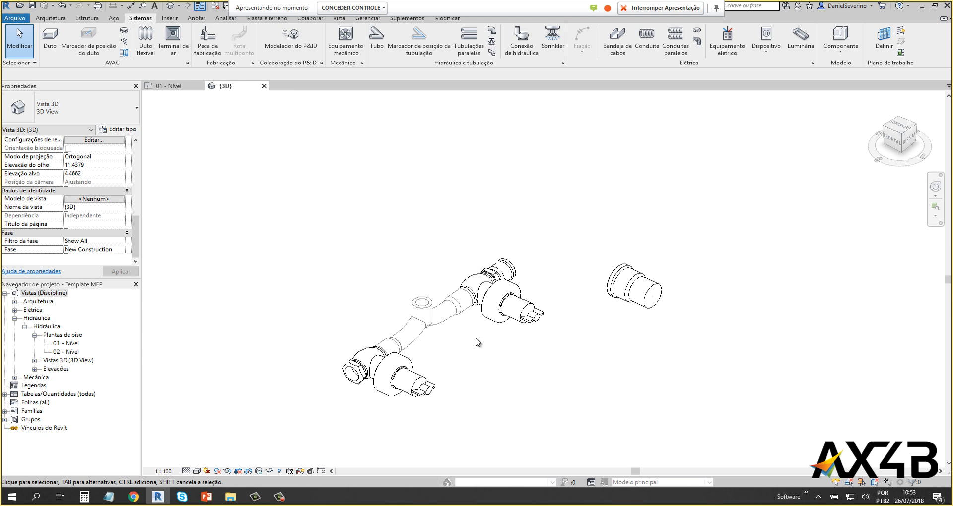
scroll(484, 327, down, 5)
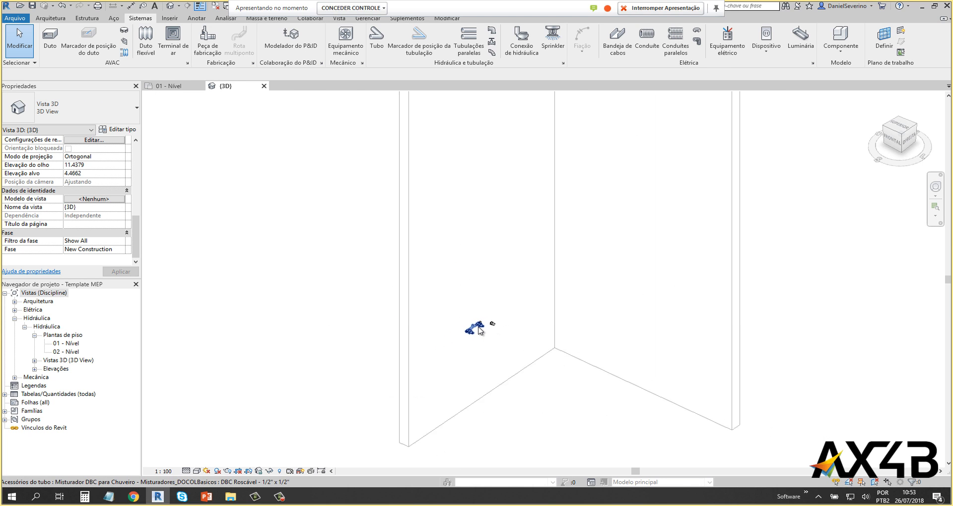
double_click(61, 343)
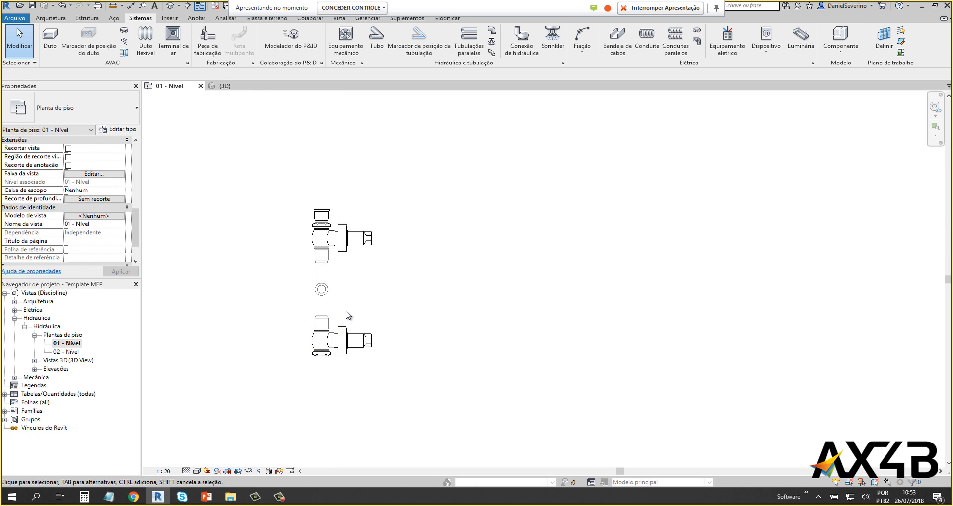
Step: Place a Caixa D Agua Completa 2014 - Agua Fria Tigre plumbing fixture, type Caixa com Tampa - 310 L, in the room beside the shower mixer
click(531, 55)
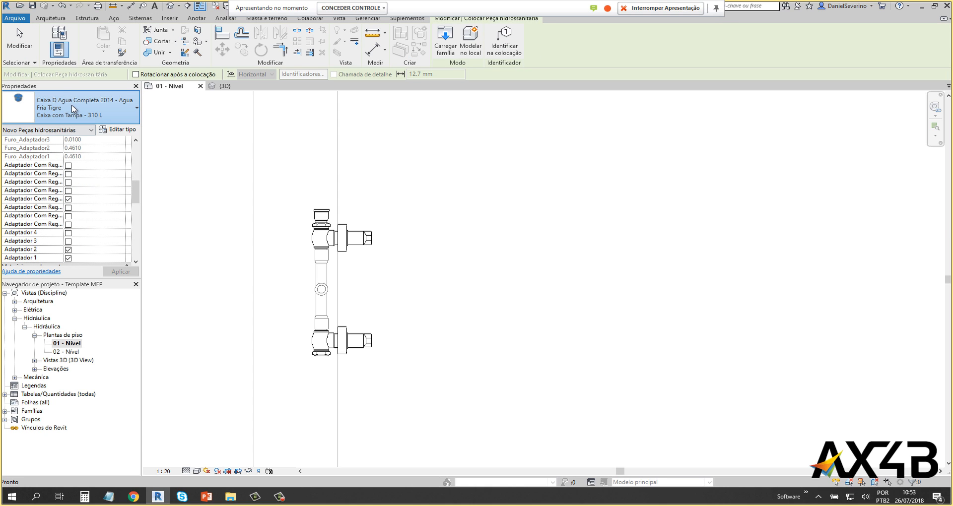
click(73, 104)
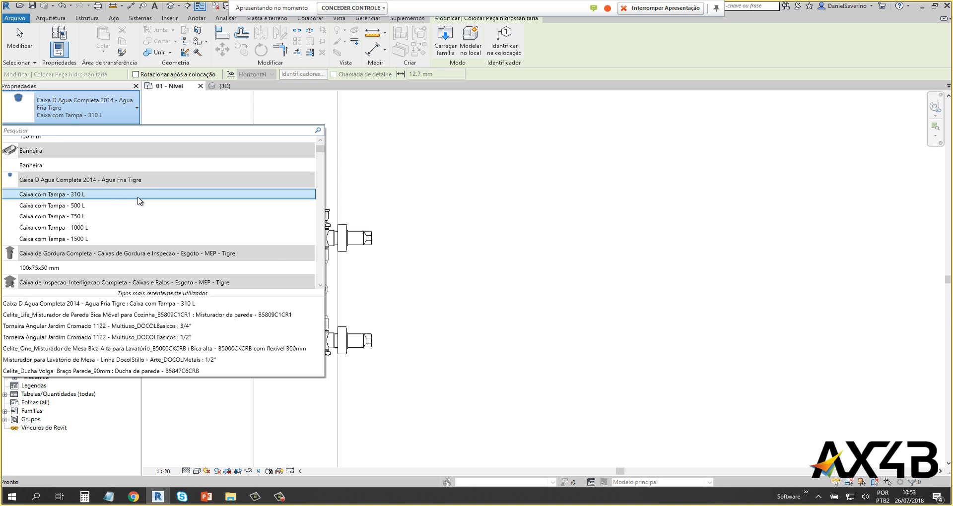
mouse_move(145, 198)
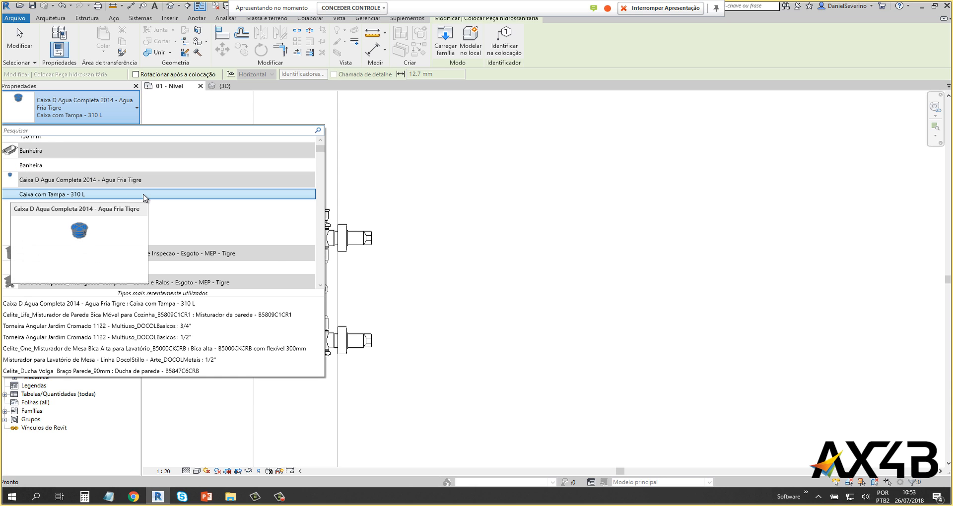
mouse_move(139, 212)
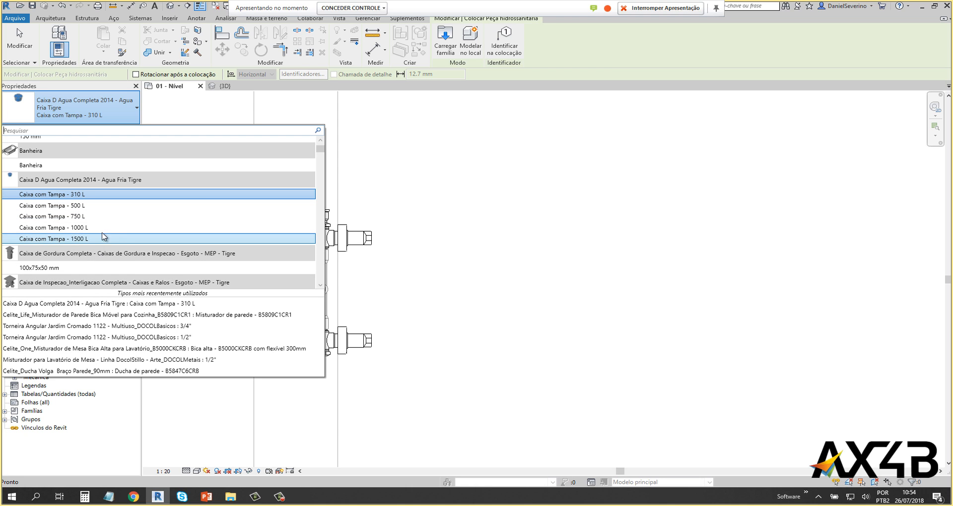
click(138, 197)
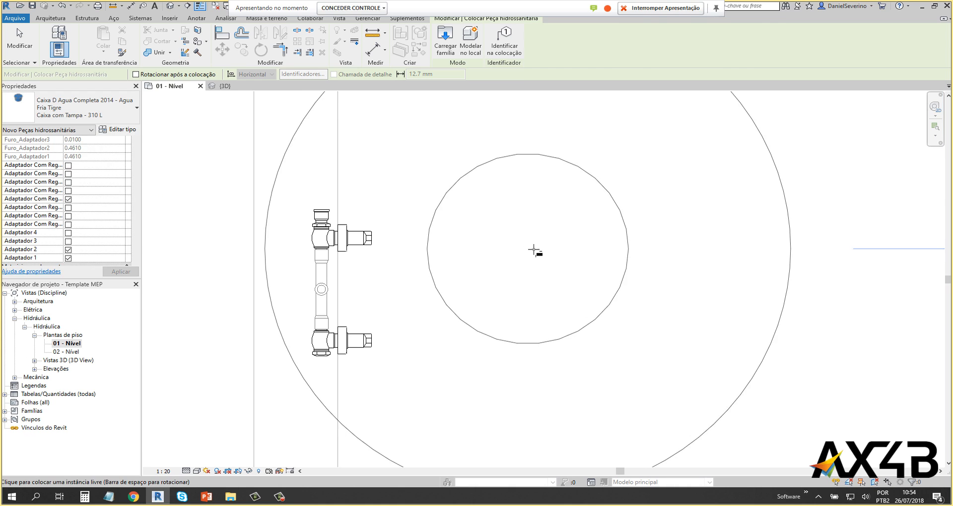
scroll(590, 253, down, 2)
scroll(598, 253, down, 2)
middle_drag(648, 283, 381, 297)
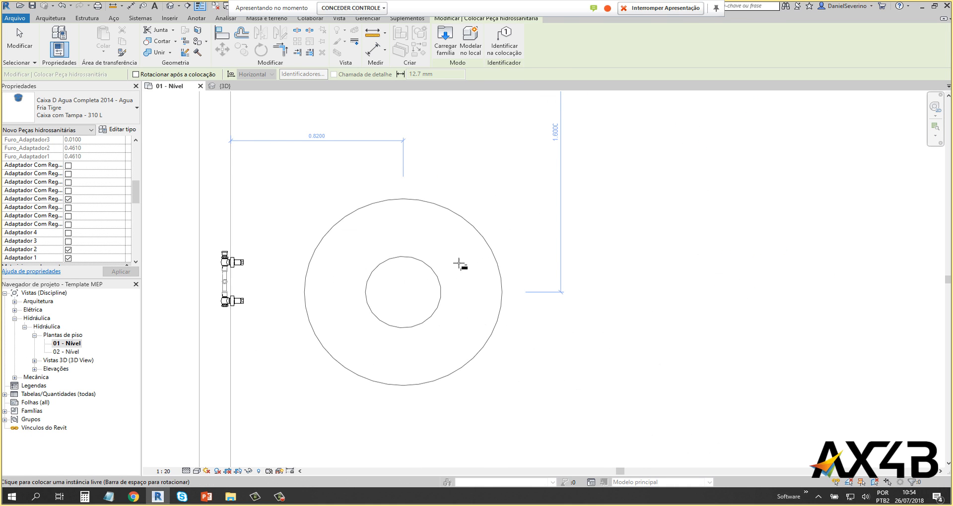
click(492, 256)
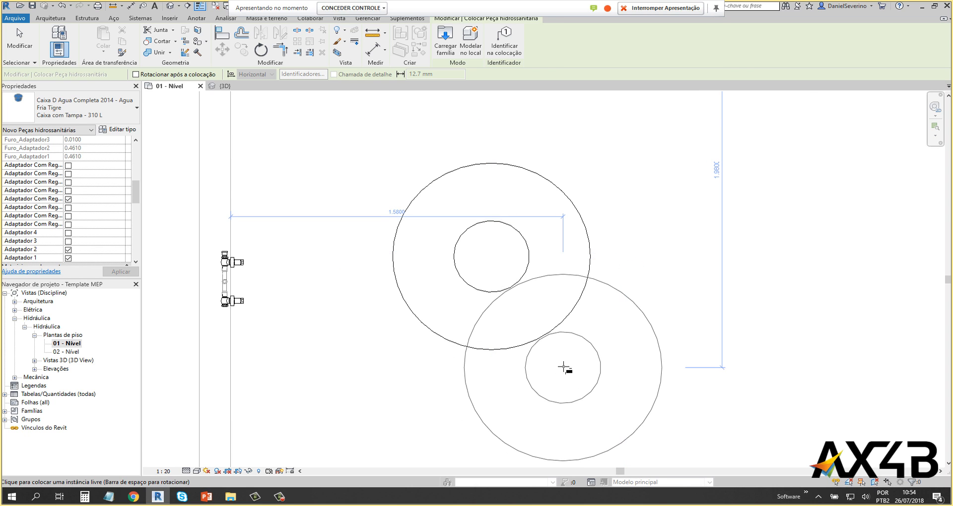
key(Escape)
key(Escape)
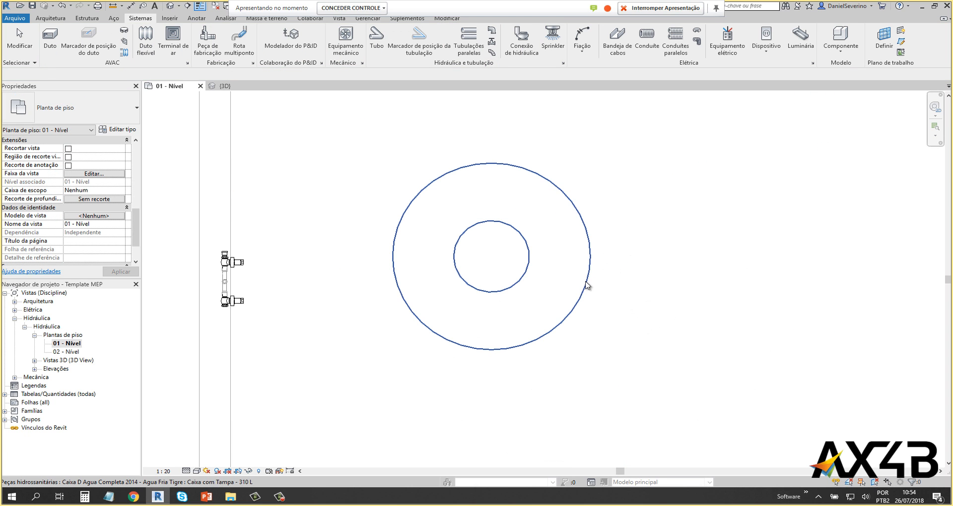
Step: Check the water tank's outlets in plan, then show the tank in the default 3D view with a shaded visual style
click(587, 284)
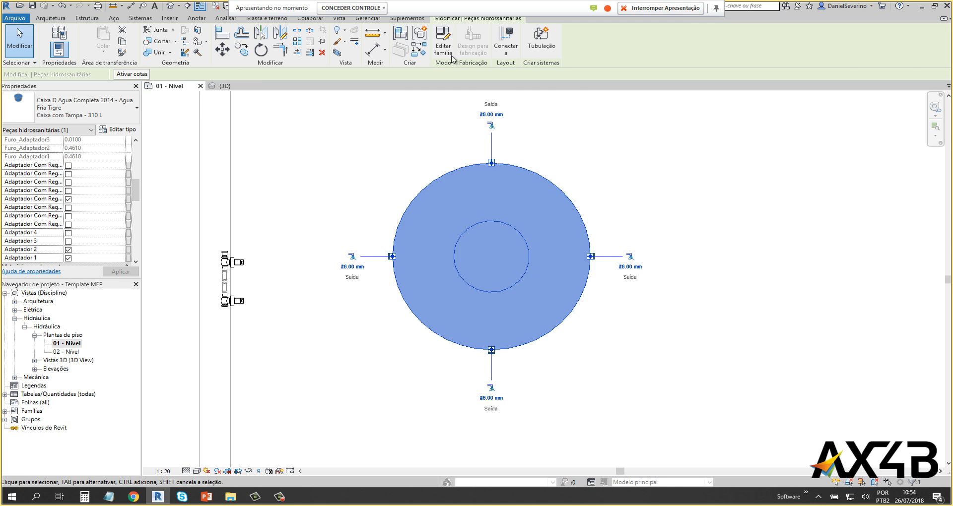
key(Escape)
click(222, 85)
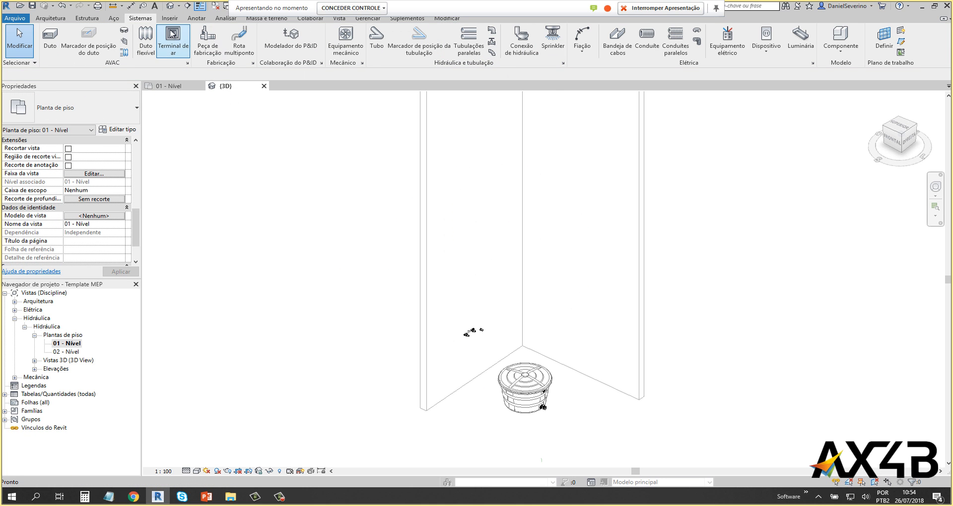
scroll(550, 419, up, 5)
scroll(556, 403, up, 2)
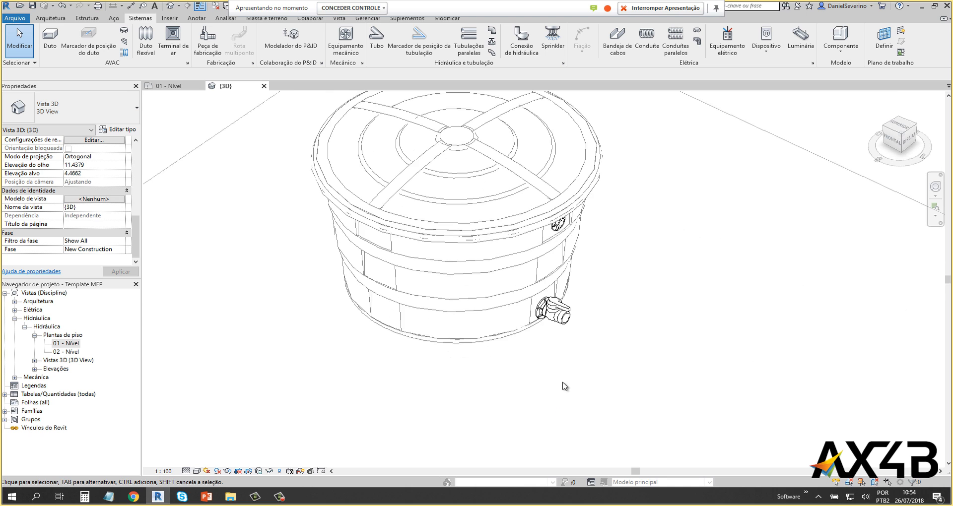
mouse_move(583, 344)
middle_down()
mouse_move(566, 380)
mouse_move(589, 334)
middle_up()
middle_drag(572, 372, 624, 238)
scroll(576, 321, up, 1)
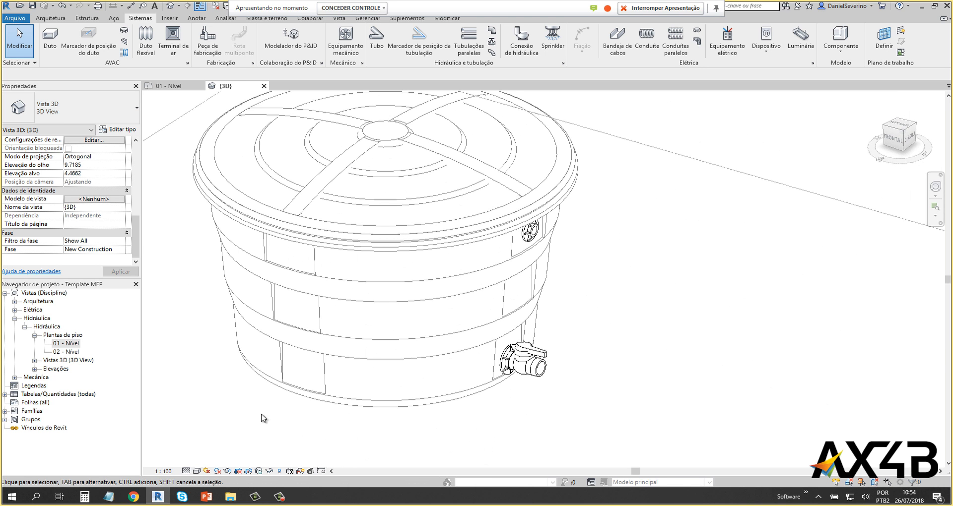
click(197, 471)
click(218, 432)
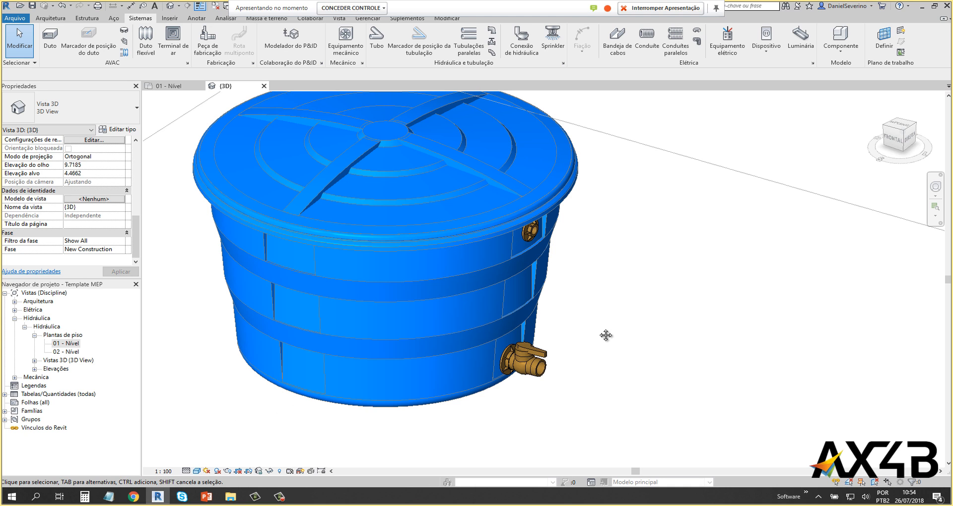
middle_drag(606, 336, 702, 372)
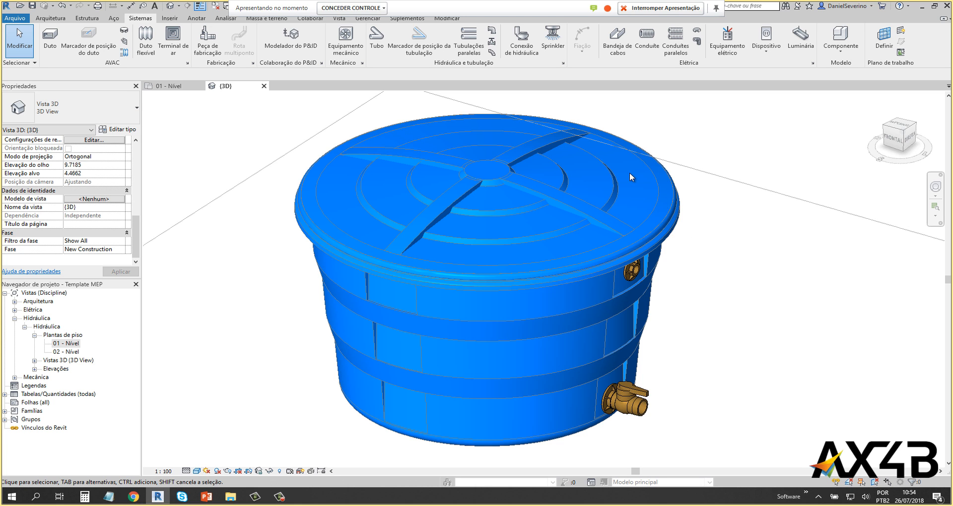
Step: Examine the water tank's pipe connectors in 3D and select its separate lid
click(628, 416)
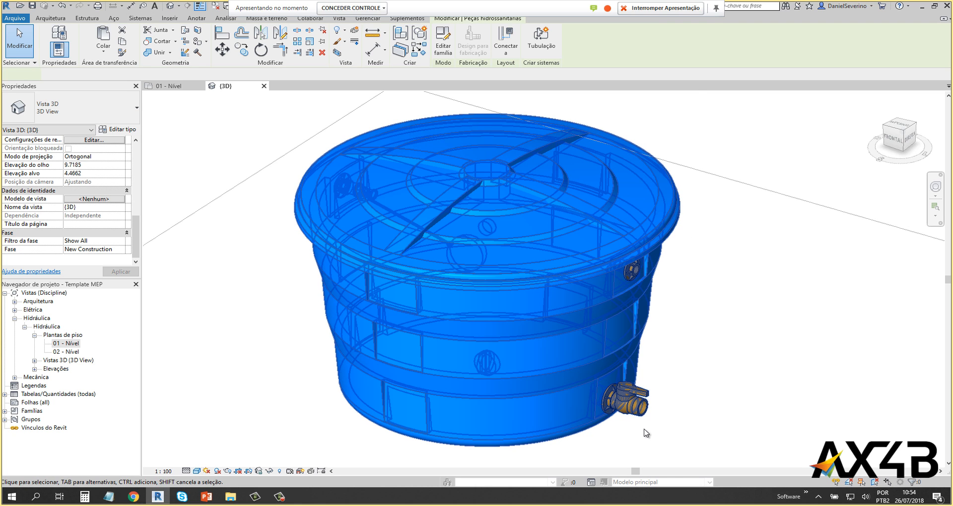
middle_drag(665, 443, 520, 343)
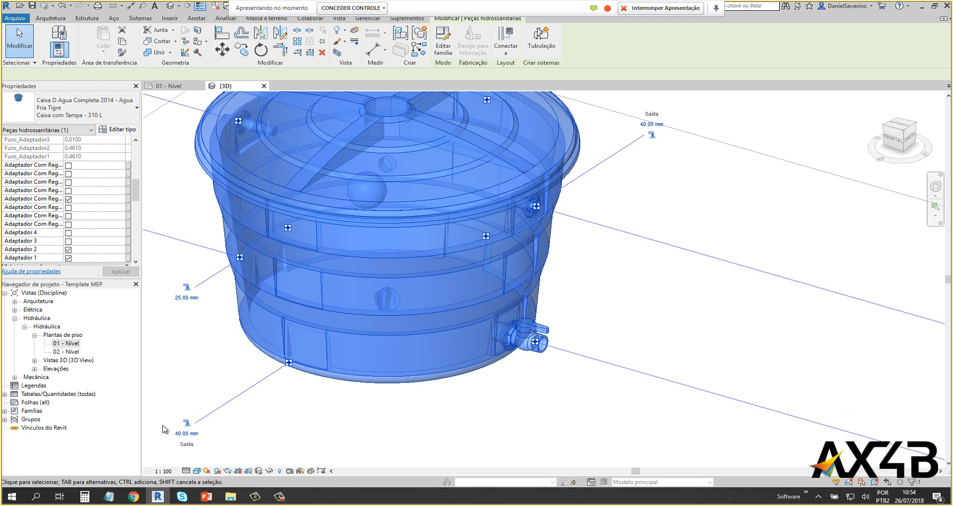
click(565, 391)
middle_drag(614, 320, 684, 357)
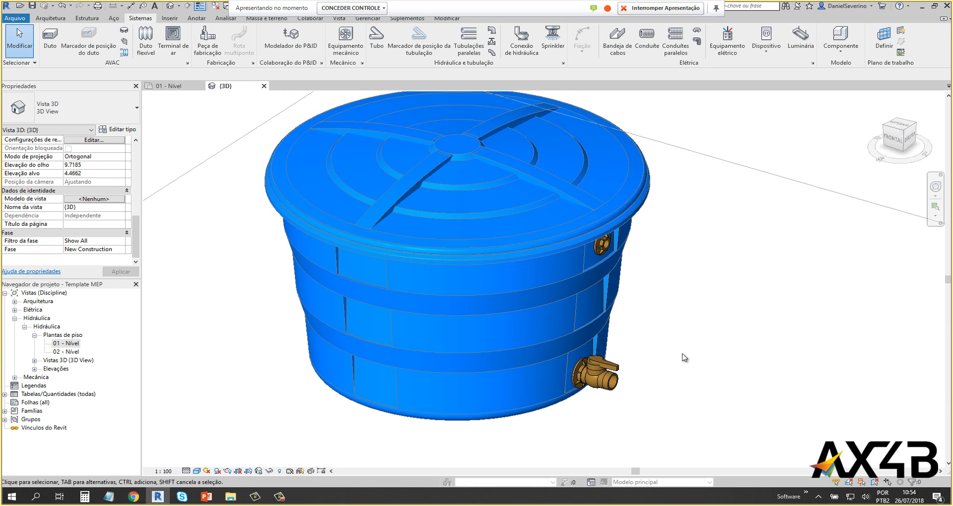
click(572, 243)
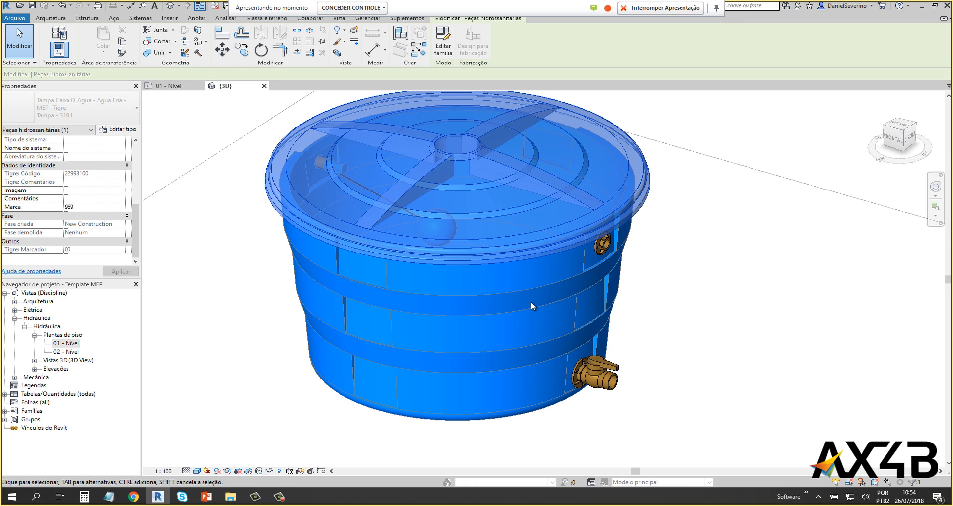
Step: Delete the Caixa com Tampa - 310 L water tank from the 3D view and return to the 01 - Nível hydraulic floor plan
key(Escape)
click(682, 304)
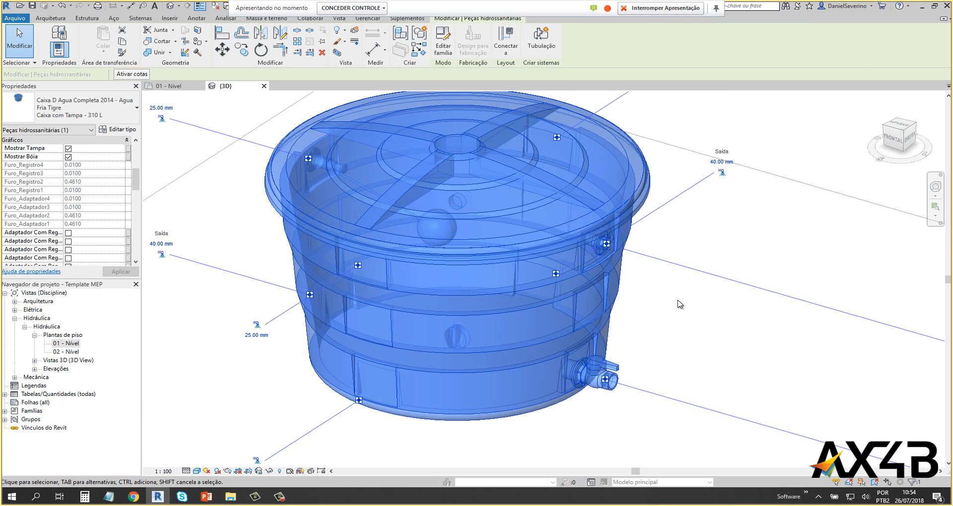
key(Delete)
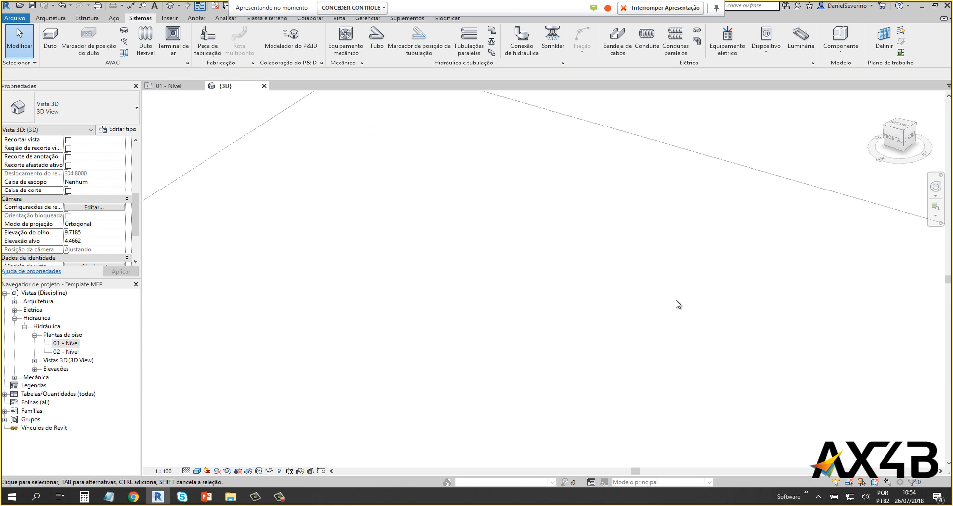
scroll(613, 315, down, 1)
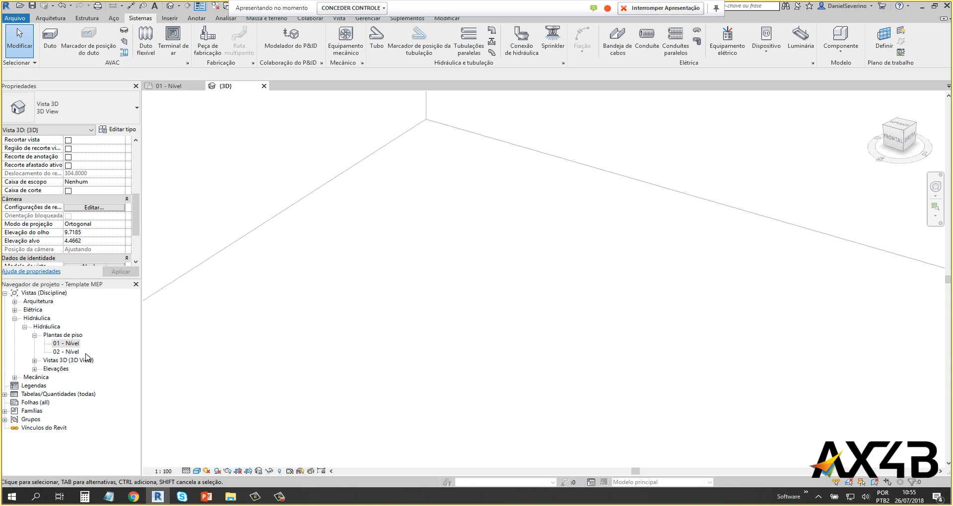
double_click(70, 343)
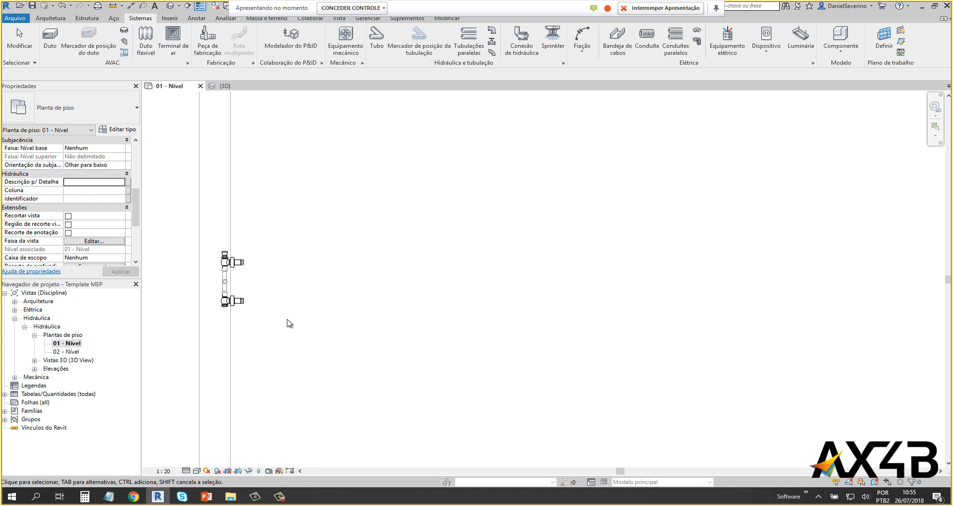
Step: Try to draw a 40 mm Tubo - Tigrefire pipe from the short adapter on the shower mixer at a 0.0750 m offset, and undo it
middle_drag(319, 319, 446, 370)
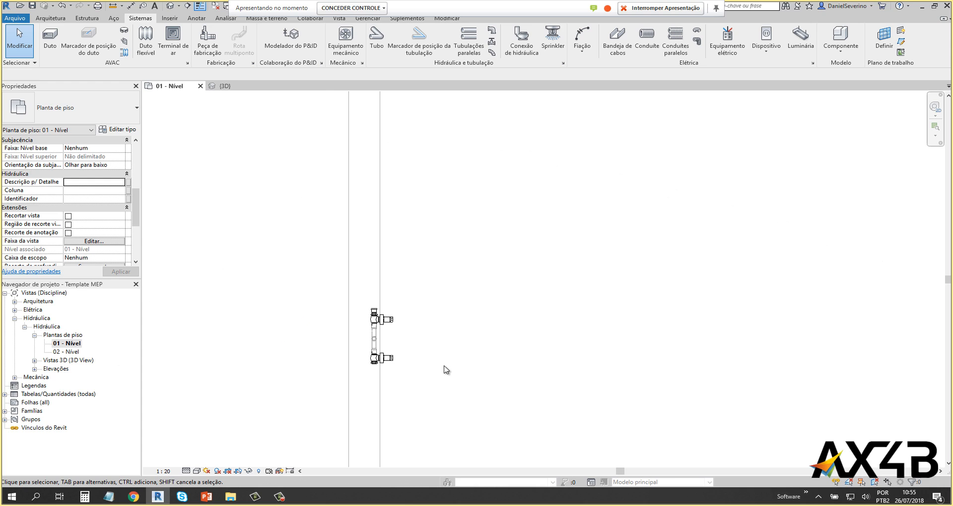
scroll(396, 296, up, 5)
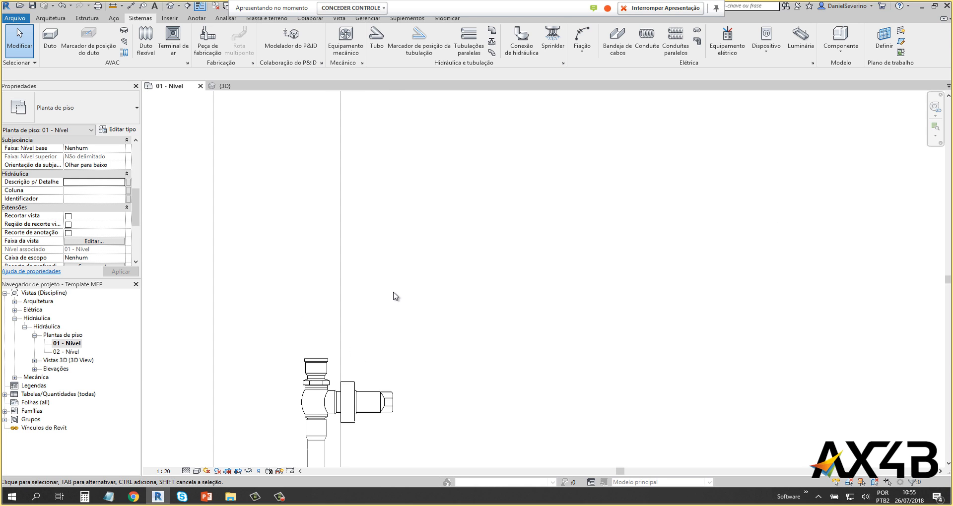
click(346, 316)
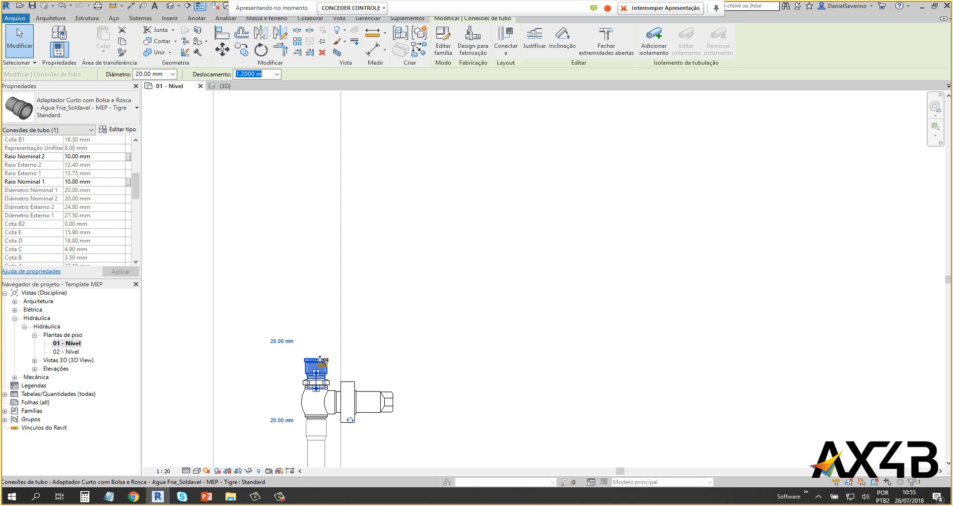
click(159, 134)
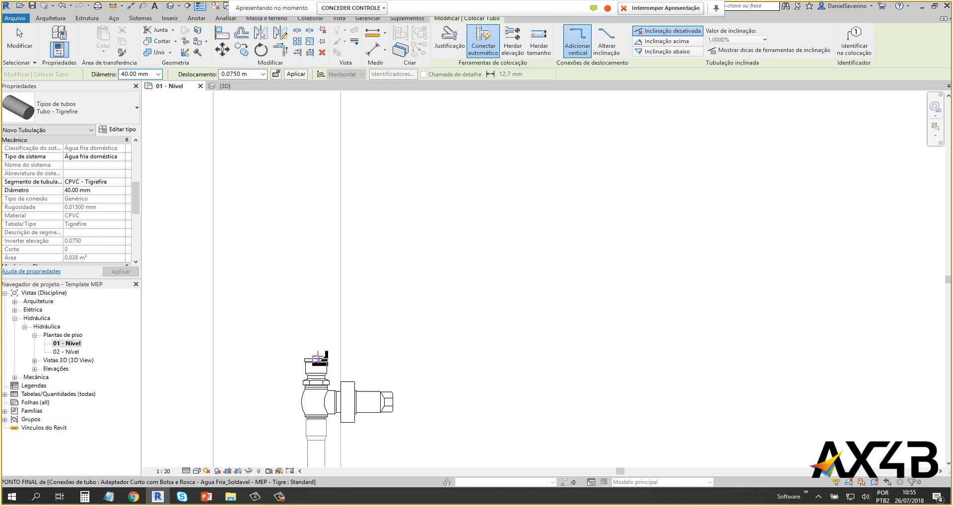
click(316, 358)
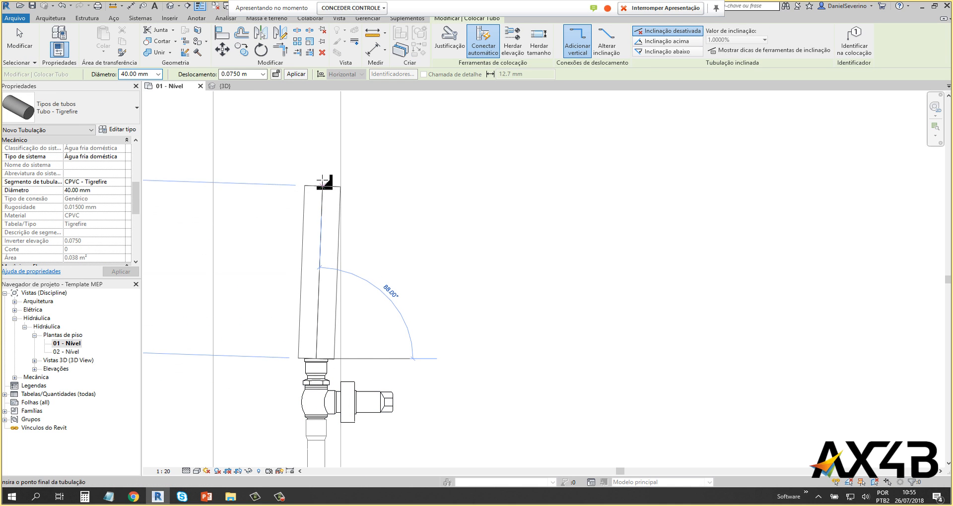
click(316, 166)
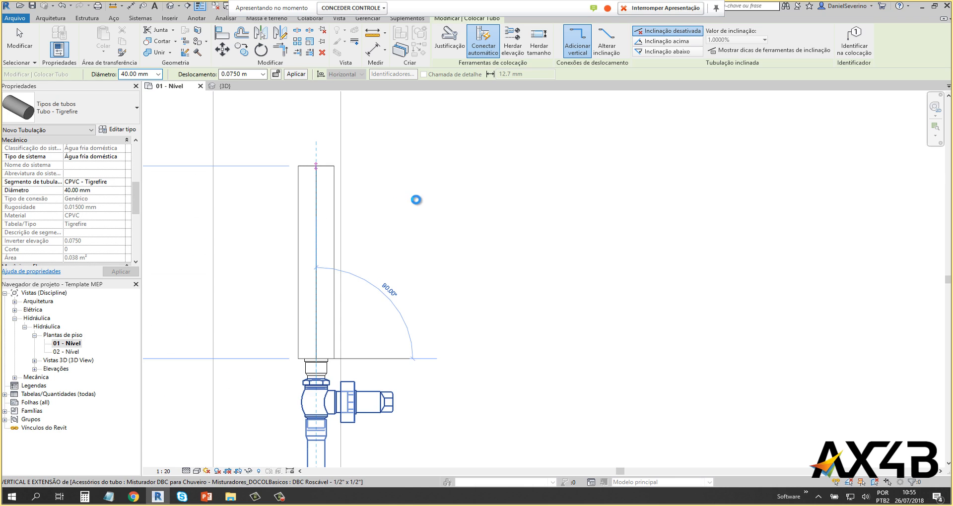
key(Escape)
key(Escape)
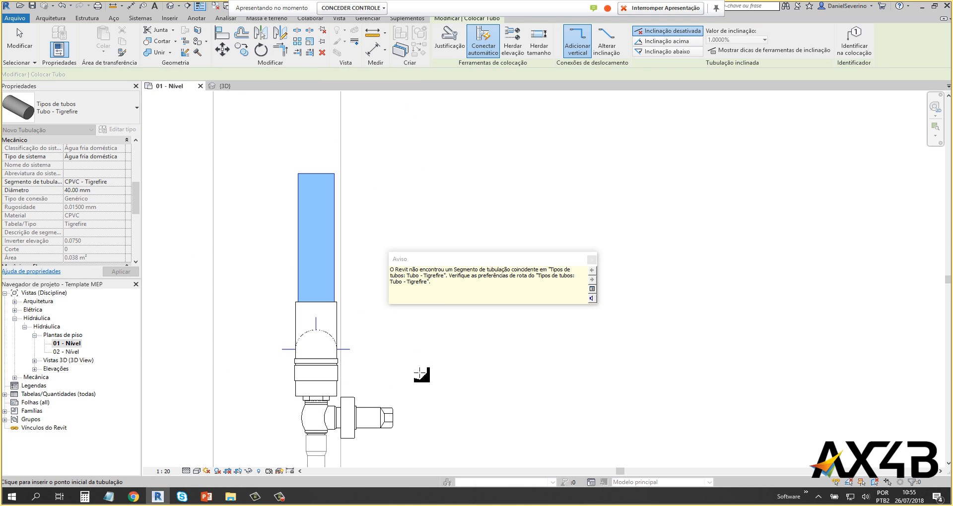
key(Escape)
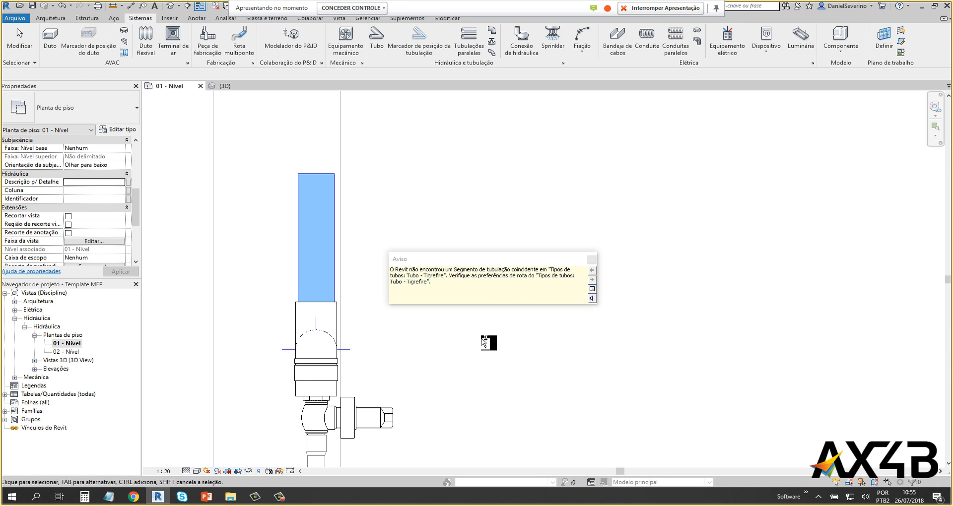
key(ctrl+z)
click(592, 260)
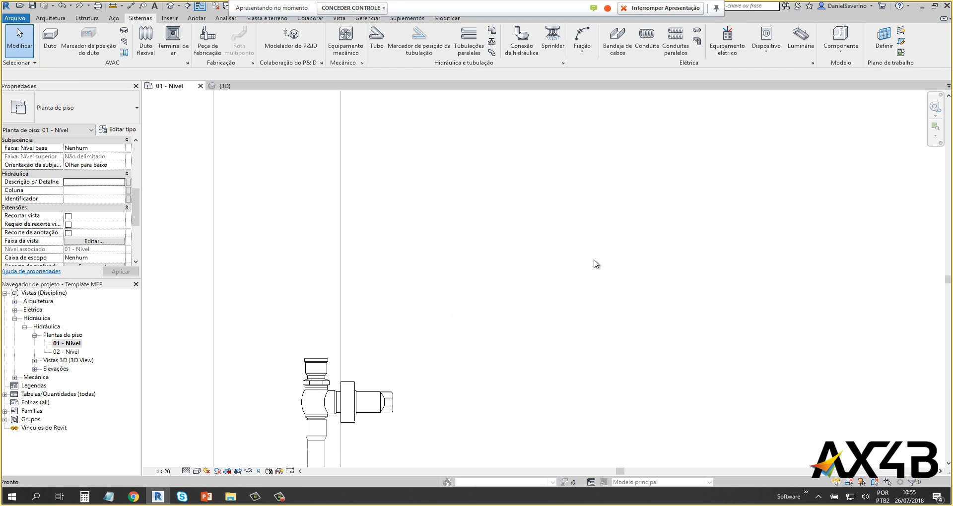
Step: Create a vertical-running 25 mm Tubo - Tigrefire cold water pipe in plan from the open end of the mixer's short adapter, at a 1.2000 m offset
click(316, 367)
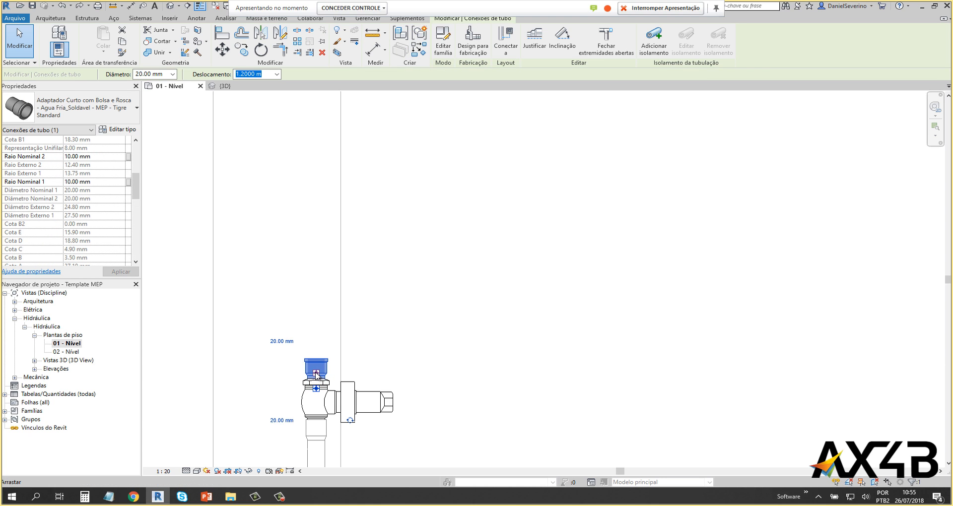
right_click(317, 371)
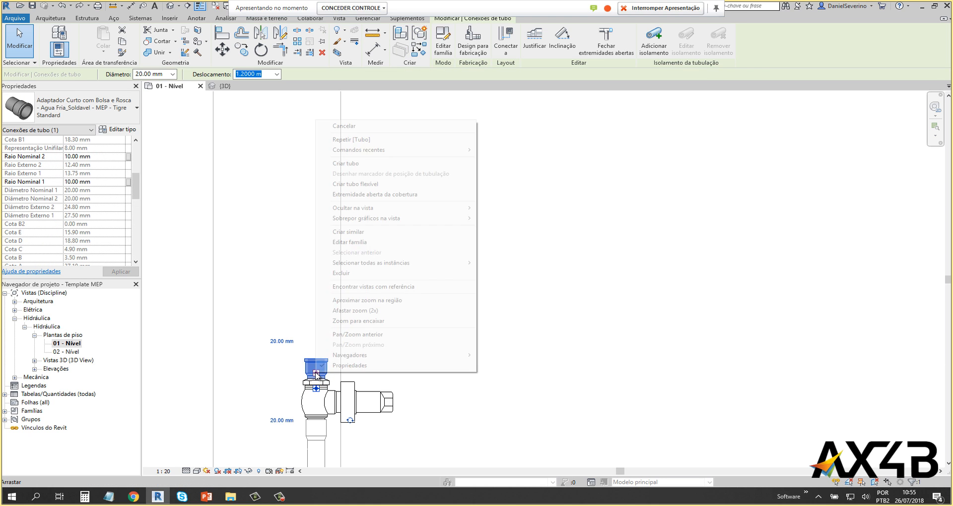
click(362, 168)
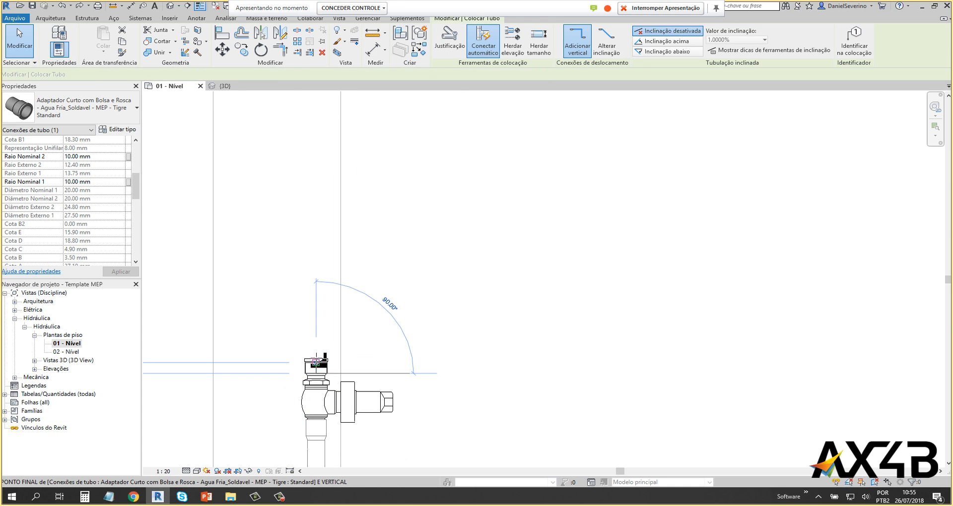
click(319, 120)
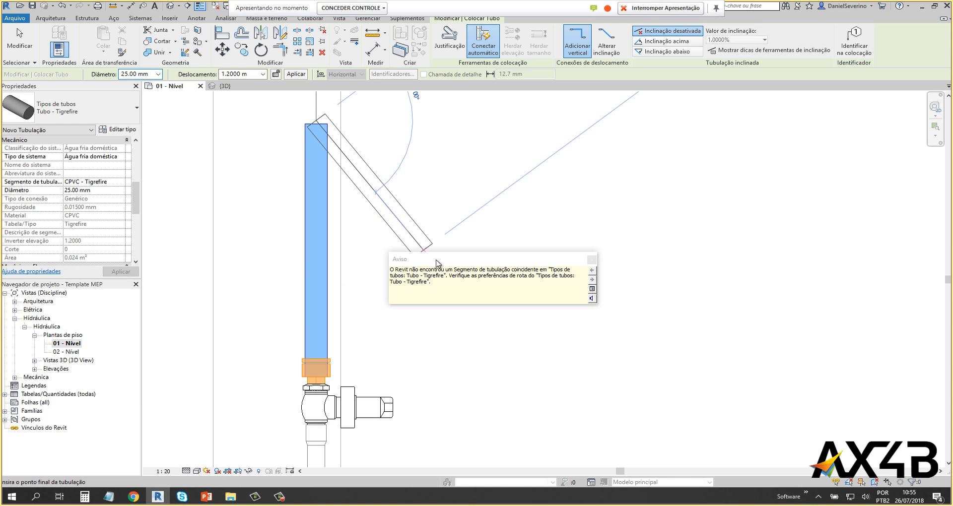
key(Escape)
key(Escape)
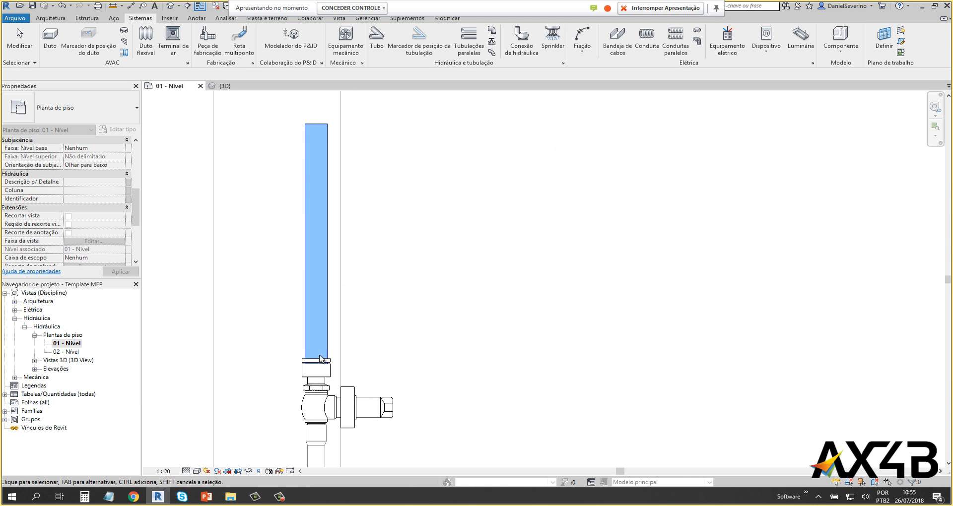
Step: Create a 25 mm Tubo - Tigrefire hot water pipe about 0.39 m long from the shower mixer's free 20 mm inlet, in line with the mixer
scroll(525, 384, down, 1)
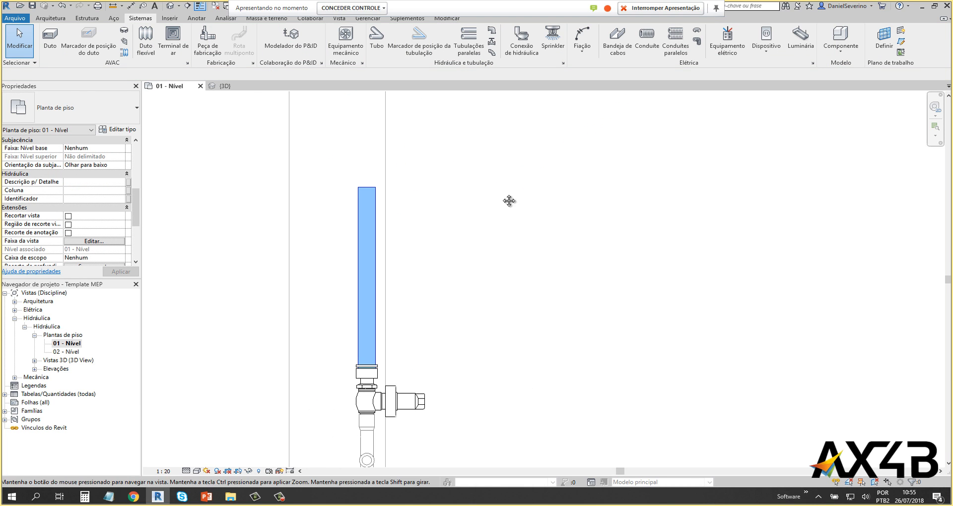
middle_drag(508, 200, 480, 305)
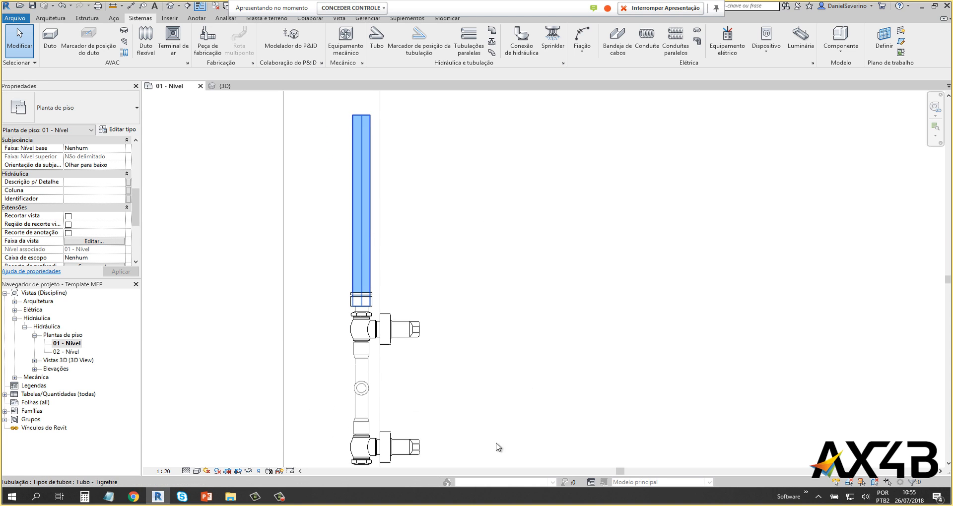
middle_drag(498, 447, 498, 327)
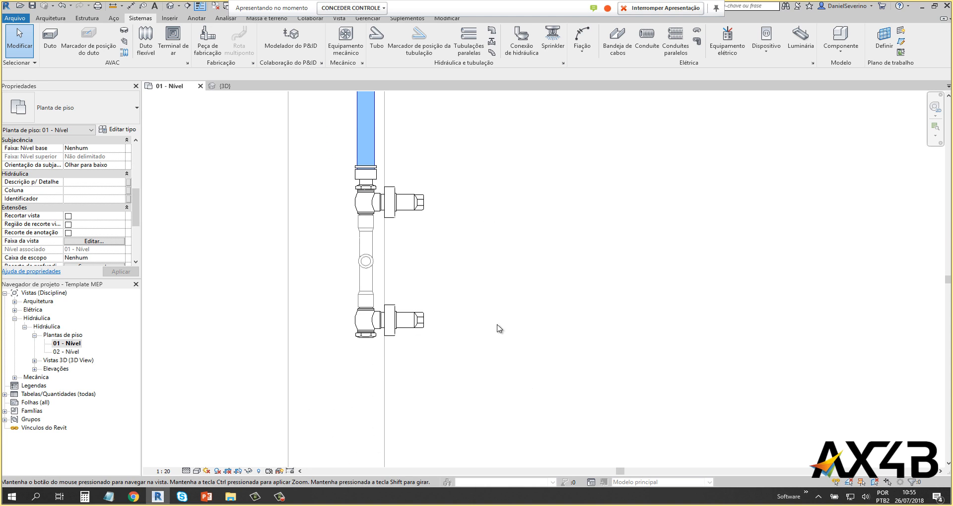
click(370, 349)
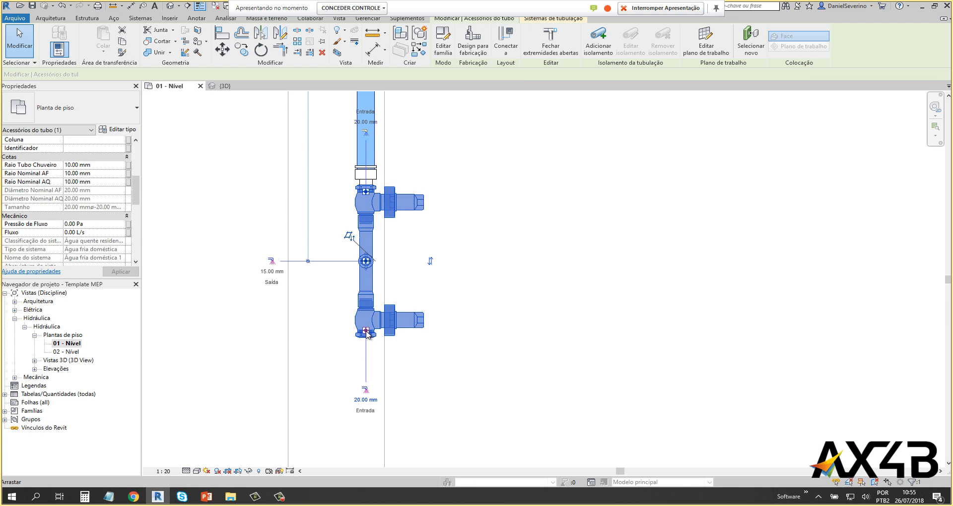
right_click(368, 334)
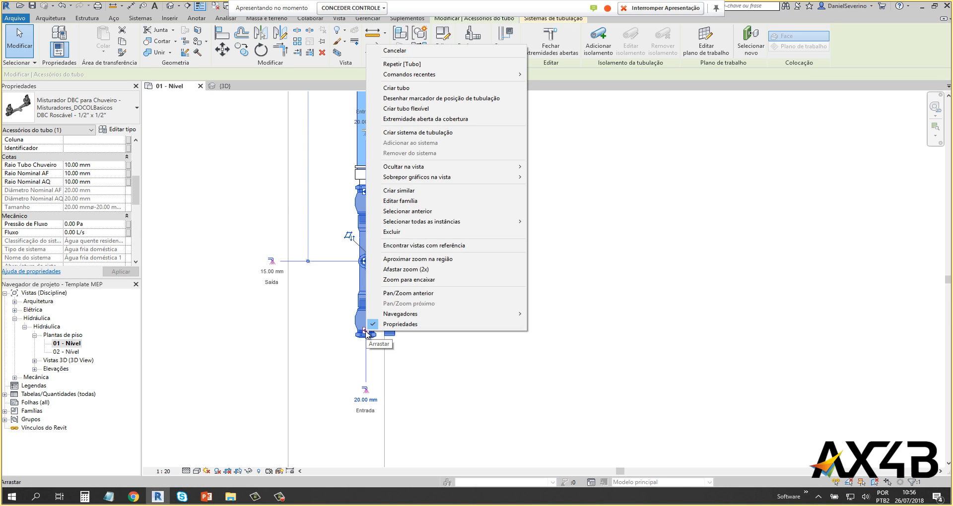
click(397, 88)
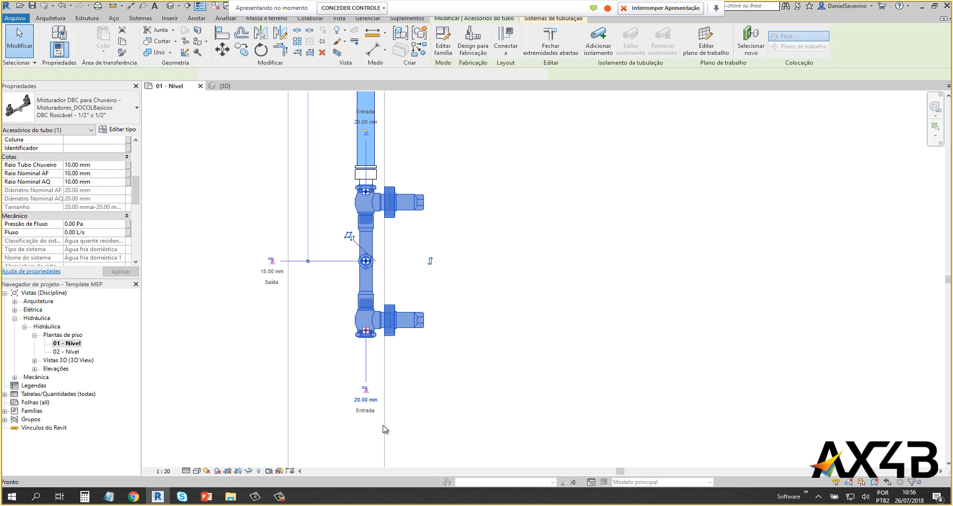
middle_drag(382, 424, 367, 212)
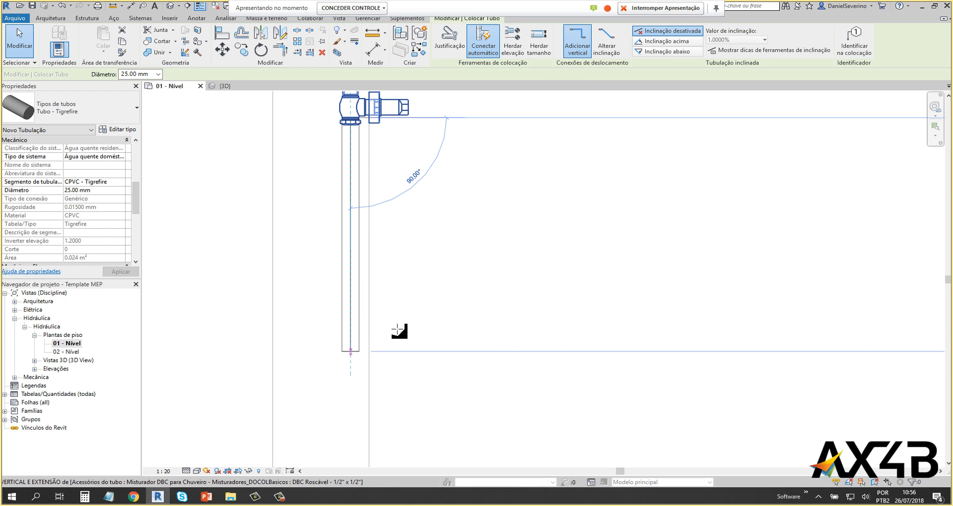
click(430, 322)
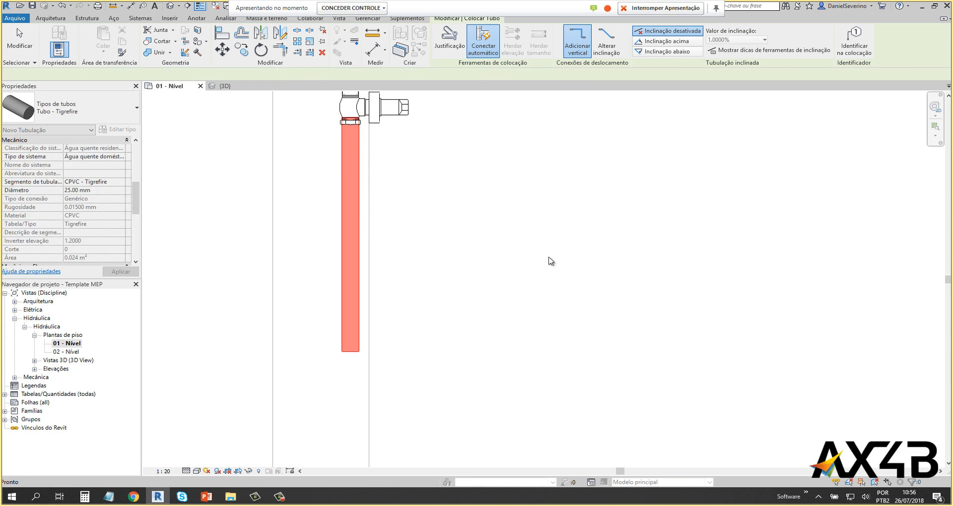
key(Escape)
key(Escape)
Step: Check the available diameters and pipe types for the hot water pipe without changing them
middle_drag(372, 201, 363, 262)
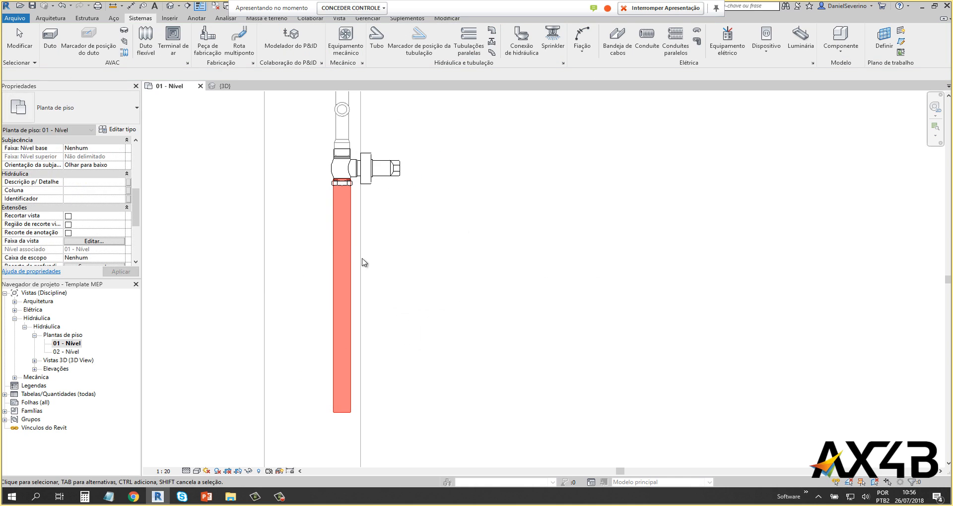
click(345, 230)
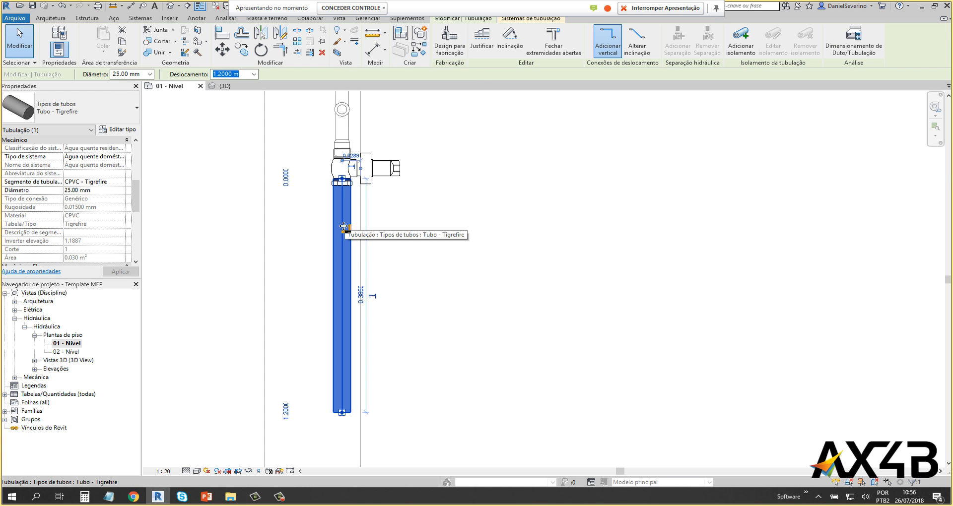
click(151, 74)
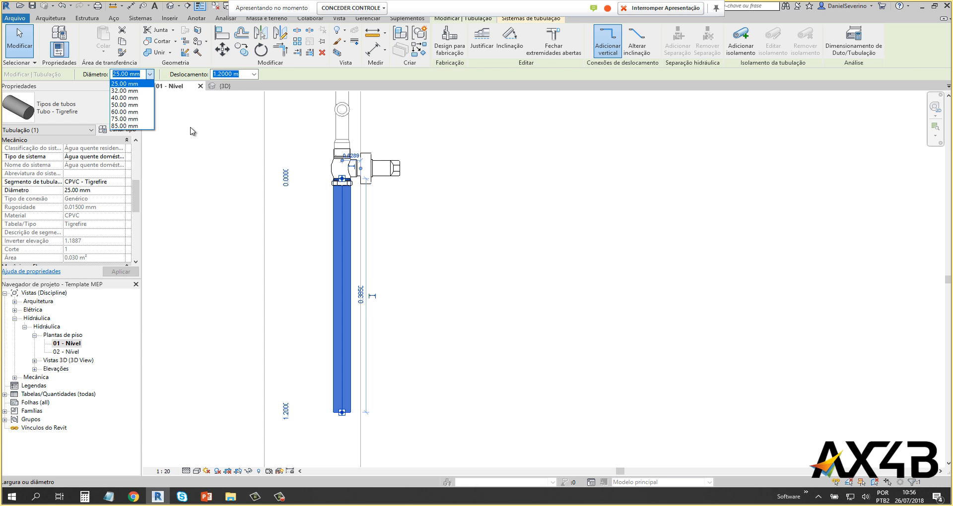
key(Escape)
key(Escape)
click(121, 108)
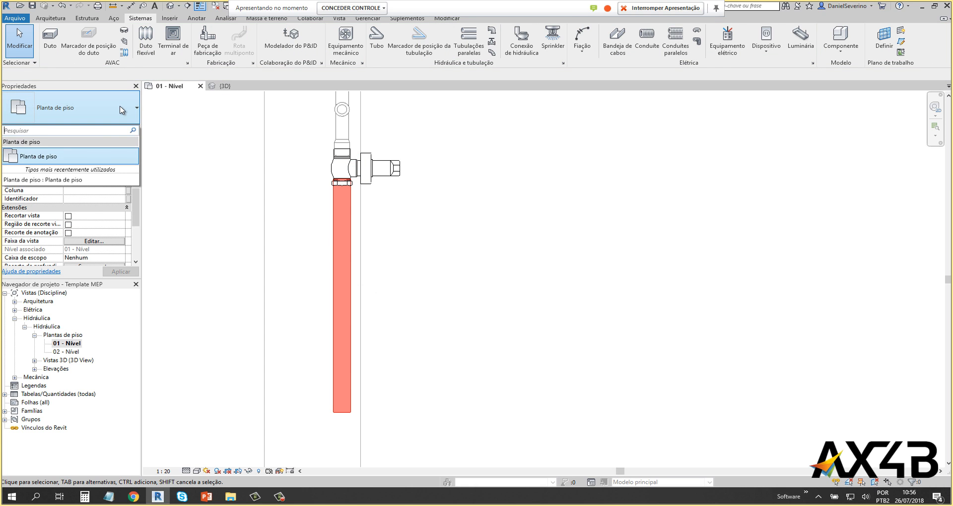
click(326, 204)
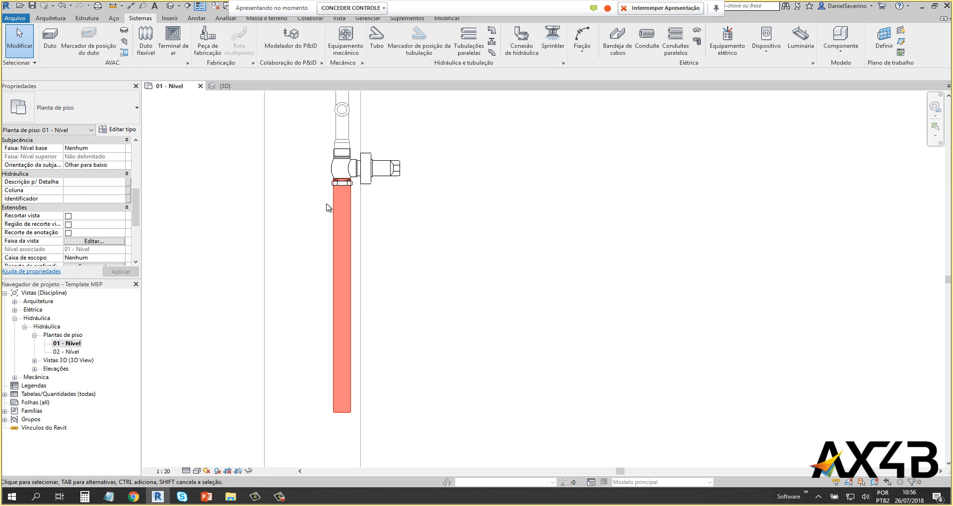
click(115, 114)
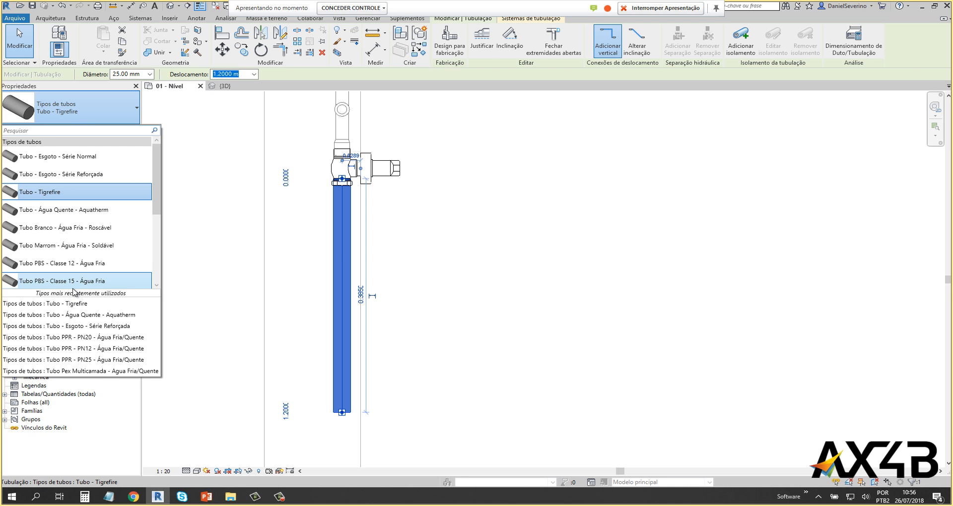
click(367, 279)
click(376, 278)
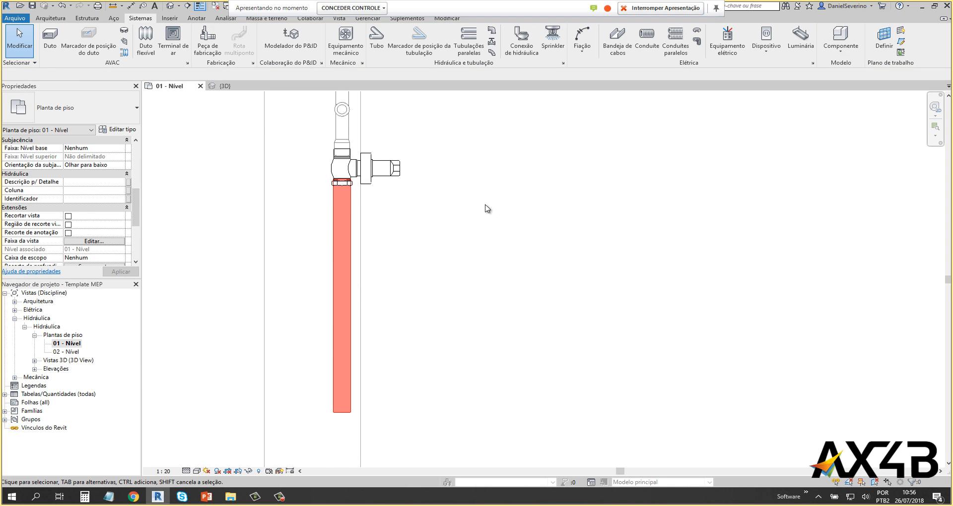
Step: Start the Pipe tool with the Tubo - Água Quente - Aquatherm type and a 35 mm diameter
scroll(398, 372, down, 3)
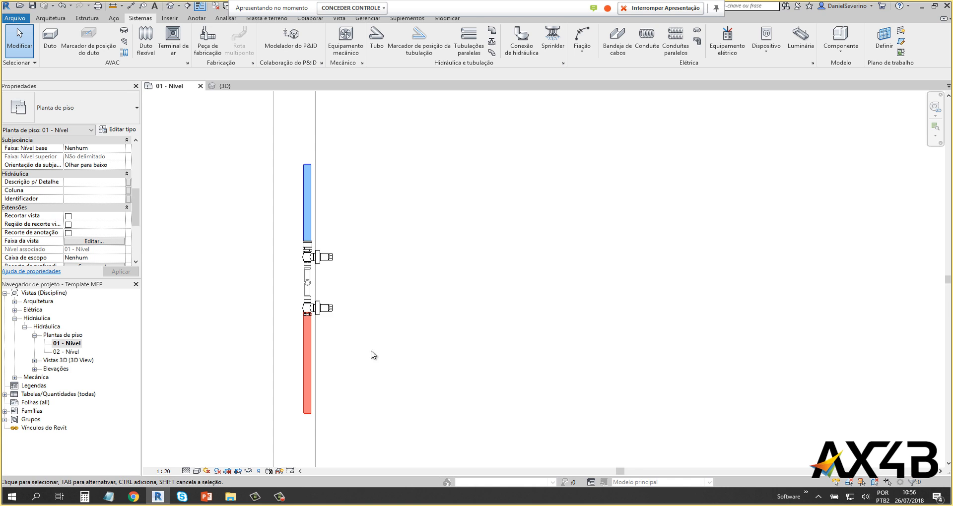
click(377, 39)
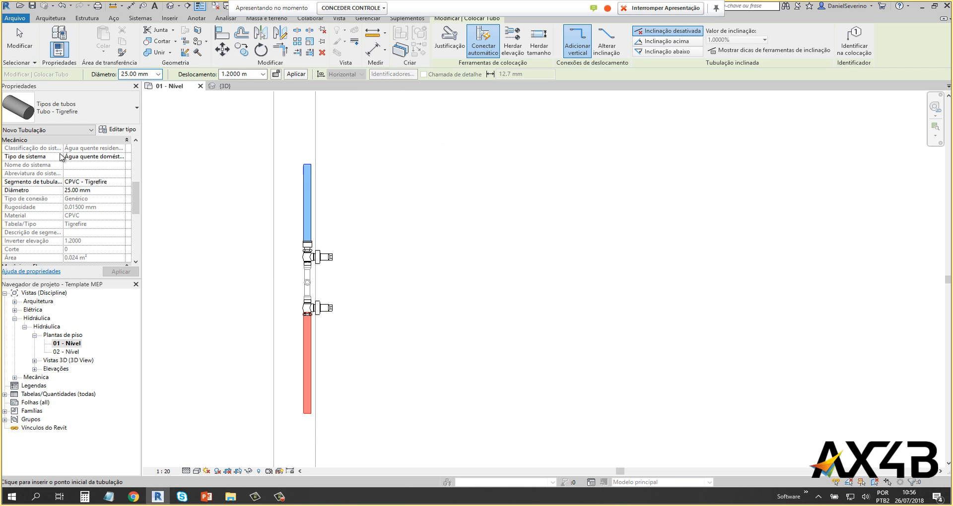
click(67, 113)
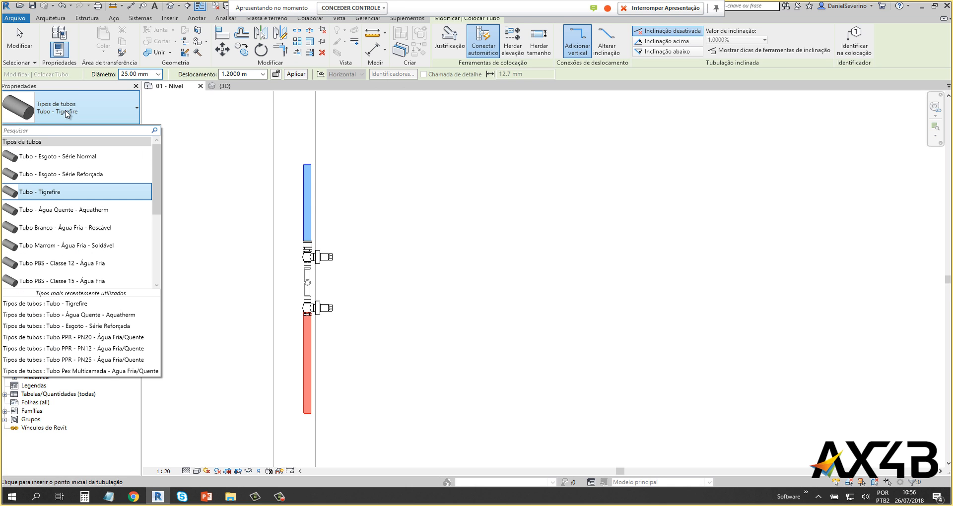
click(74, 209)
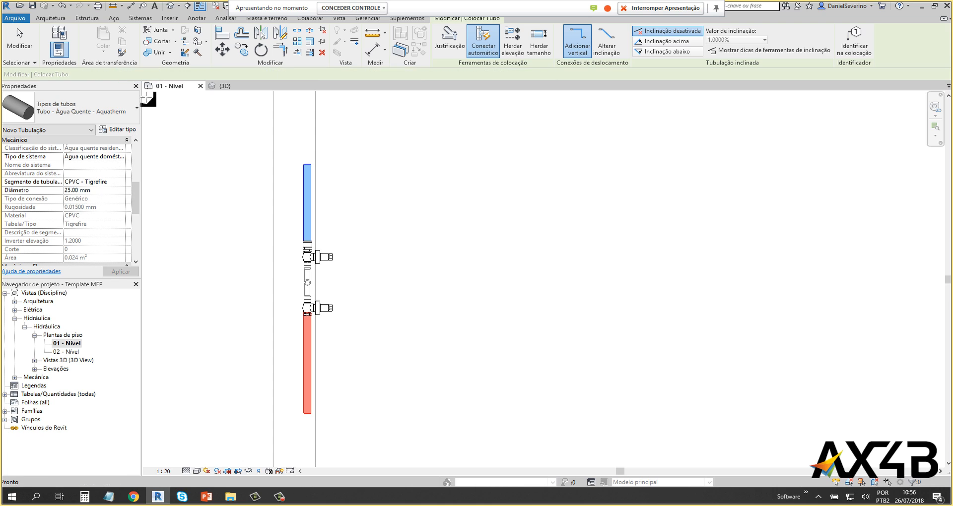
click(157, 75)
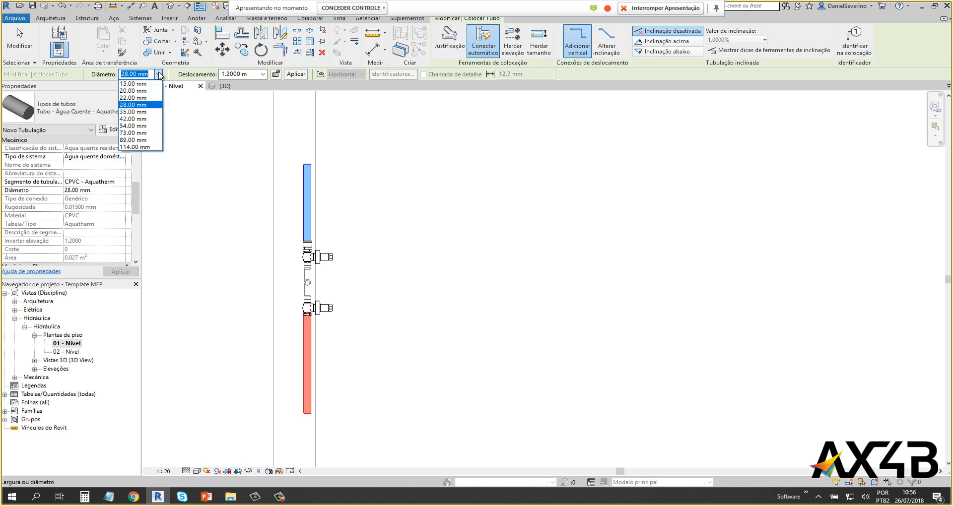
click(141, 112)
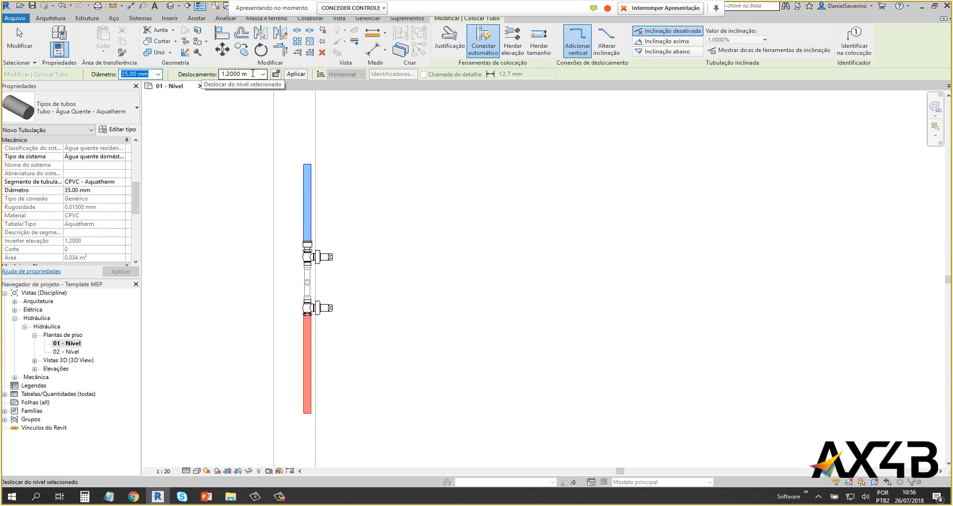
Step: Draw a six-segment hot water run beside the mixer at a 1.2000 m offset, with a 45° diagonal, a 0.64 m leg and a 0.32 m end leg
scroll(483, 335, down, 3)
middle_drag(485, 337, 325, 291)
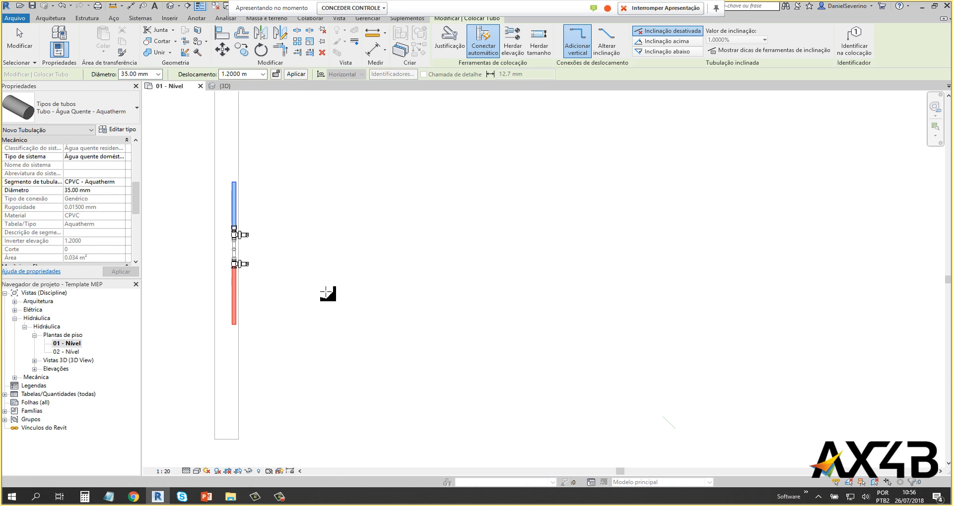
click(328, 298)
click(469, 298)
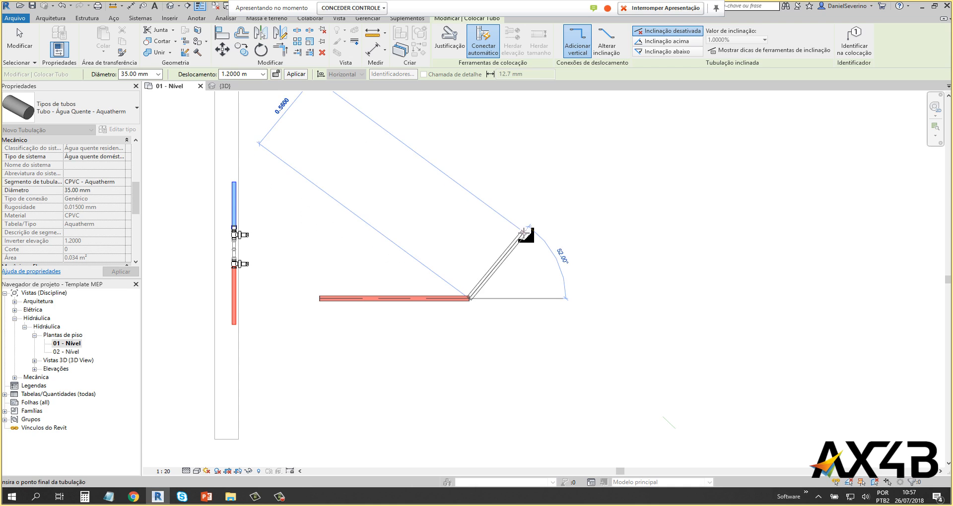
click(529, 242)
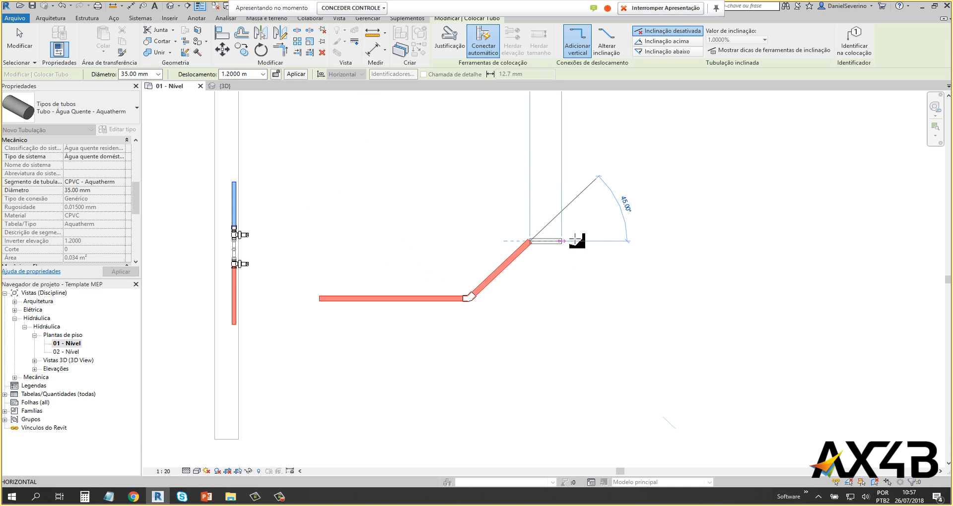
click(651, 242)
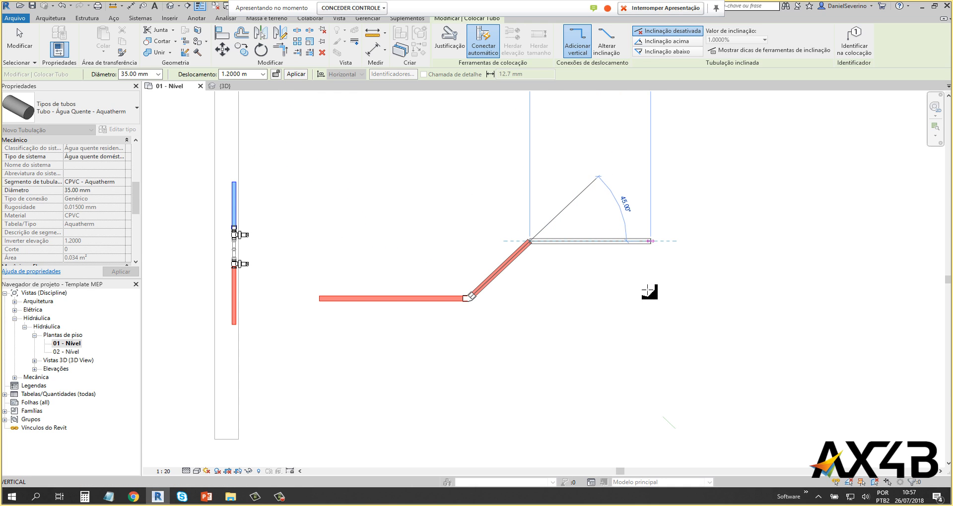
click(650, 336)
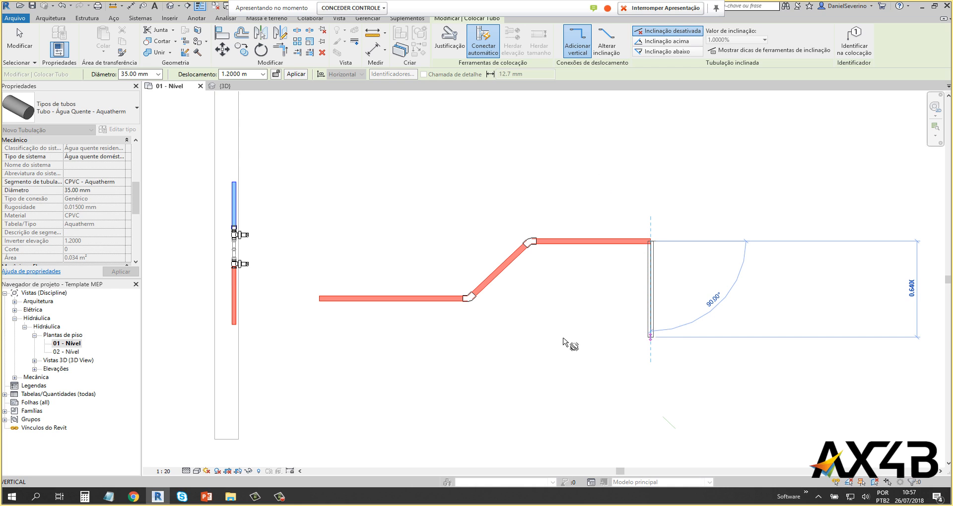
click(454, 350)
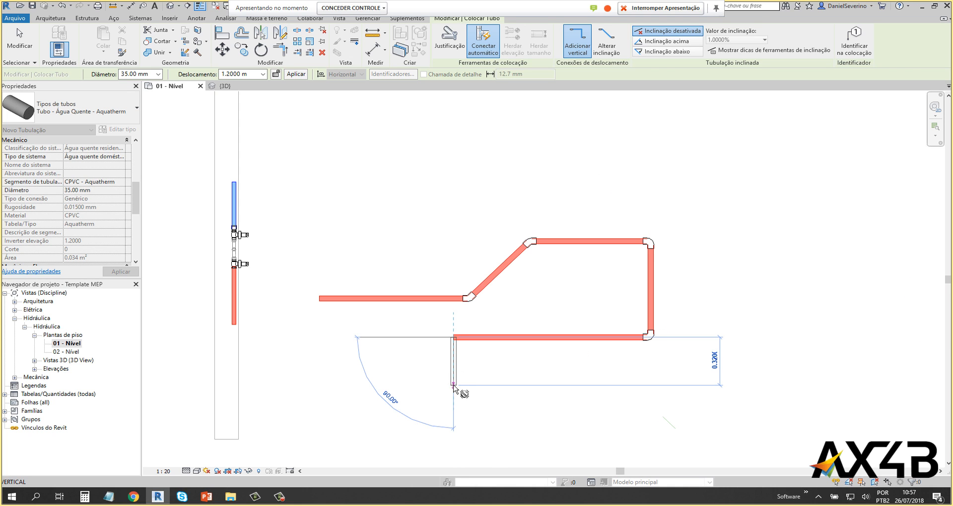
click(453, 385)
key(Escape)
key(Escape)
Step: Examine in wireframe how the pipes sit inside the elbow fitting, and restore the hidden line display
scroll(455, 389, up, 3)
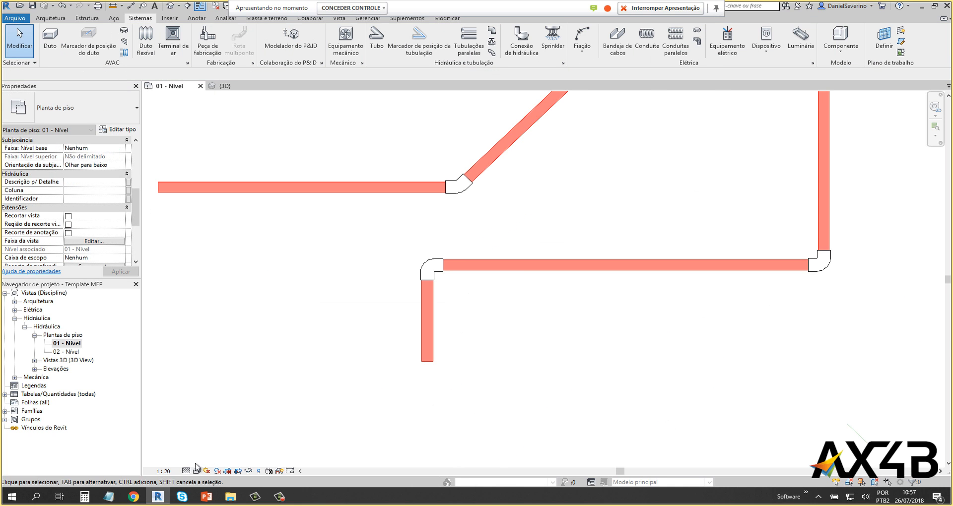
click(164, 471)
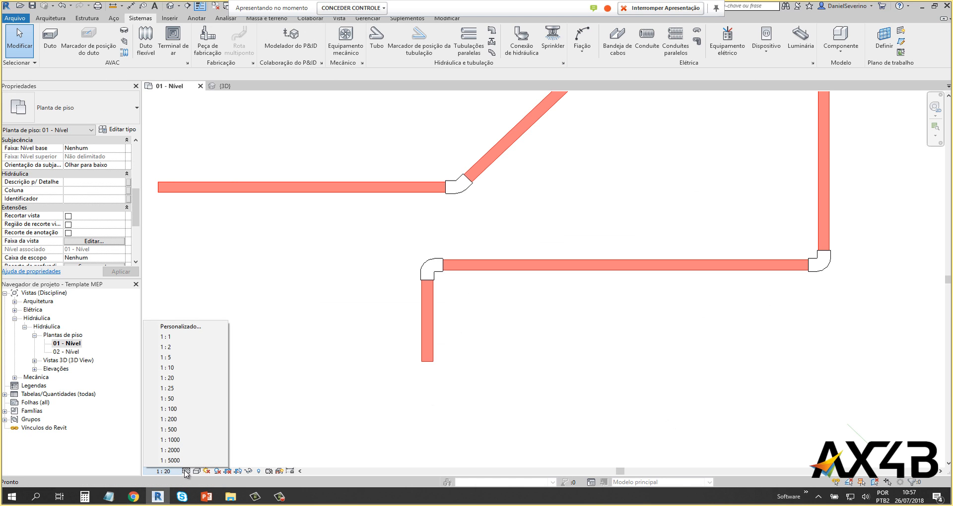
click(186, 471)
click(196, 471)
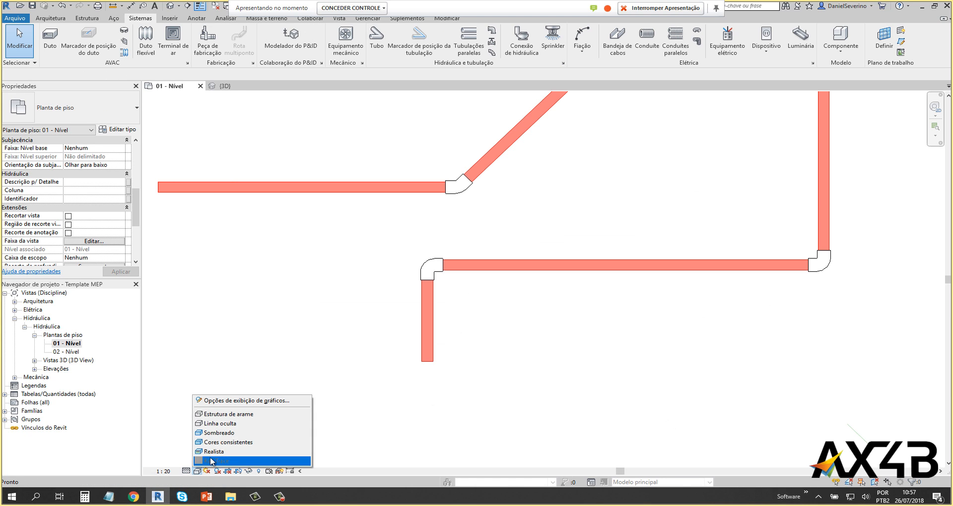
click(228, 416)
scroll(447, 287, up, 4)
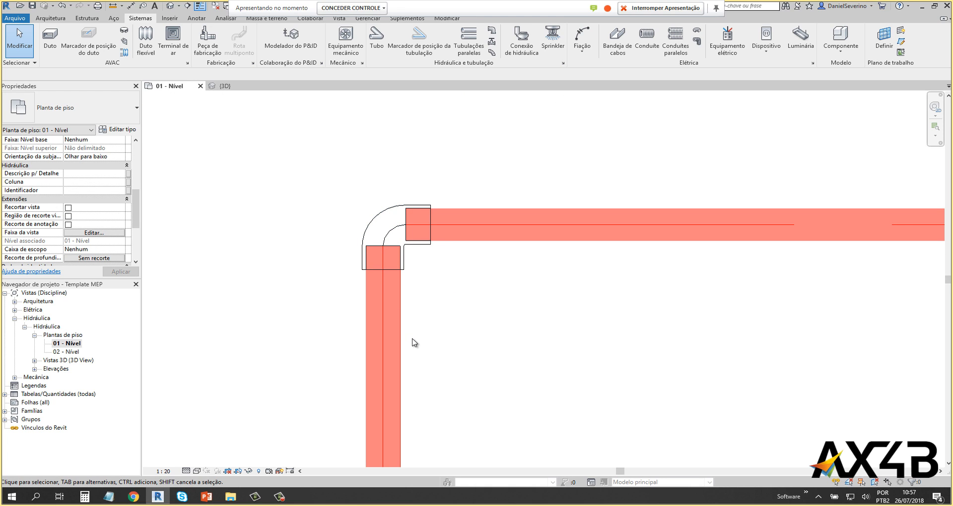
scroll(385, 202, up, 2)
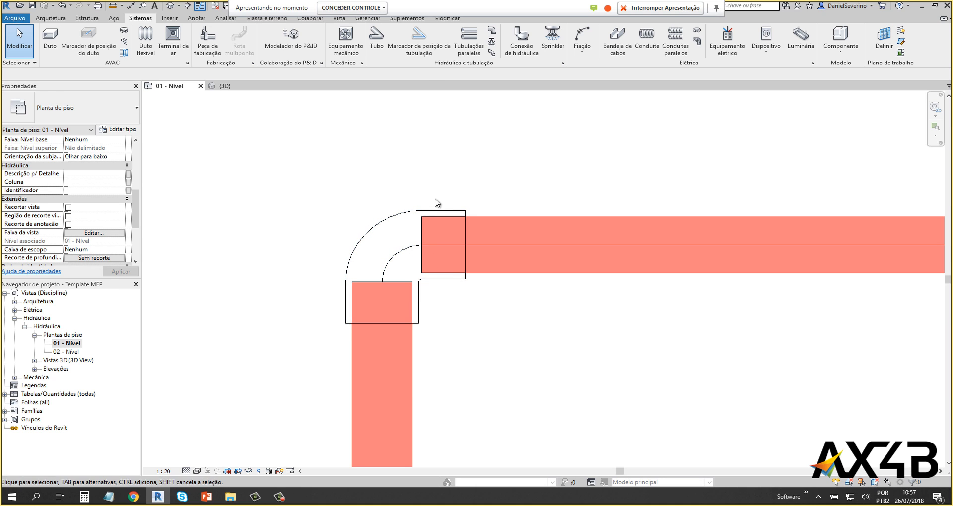
scroll(473, 311, down, 4)
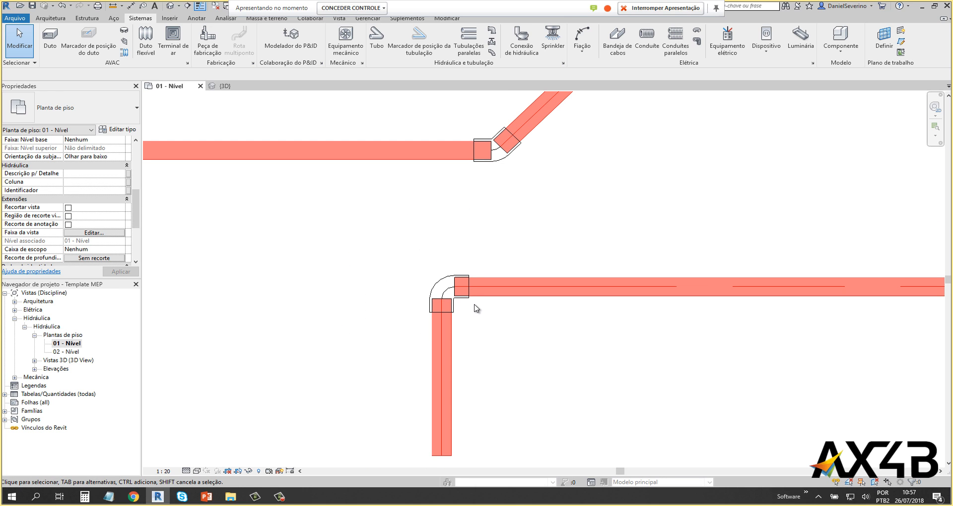
click(197, 471)
click(214, 423)
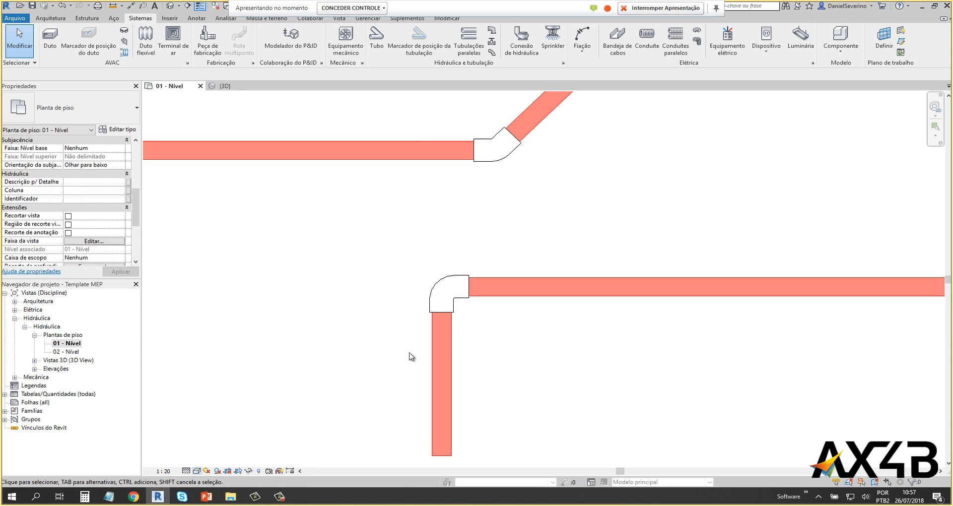
Step: Convert the elbow above the short end leg into a tee with its free outlet in line with the long pipe
scroll(488, 359, down, 4)
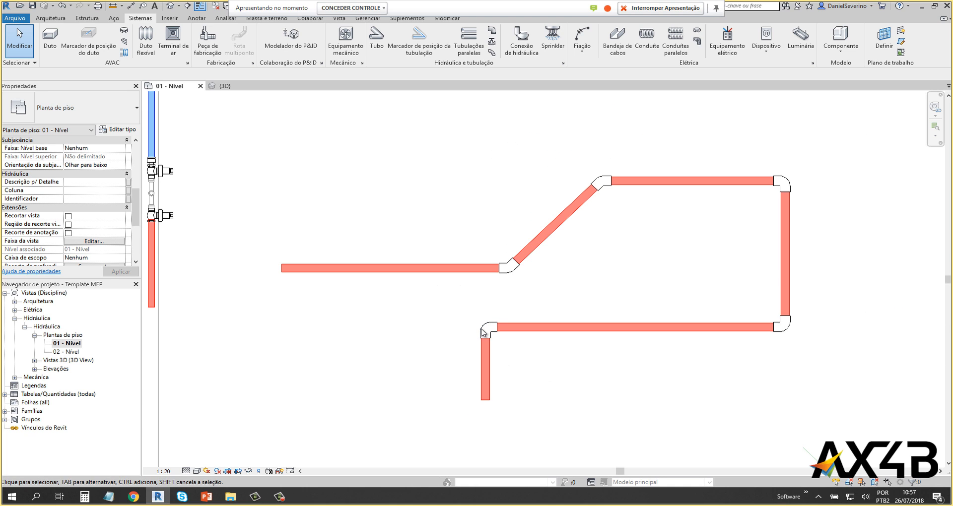
click(496, 343)
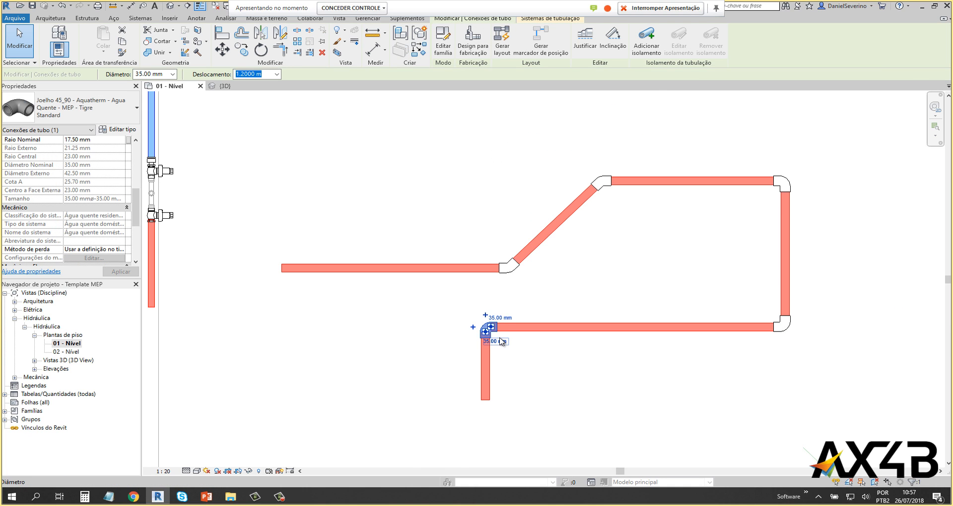
scroll(496, 342, up, 4)
scroll(495, 360, up, 2)
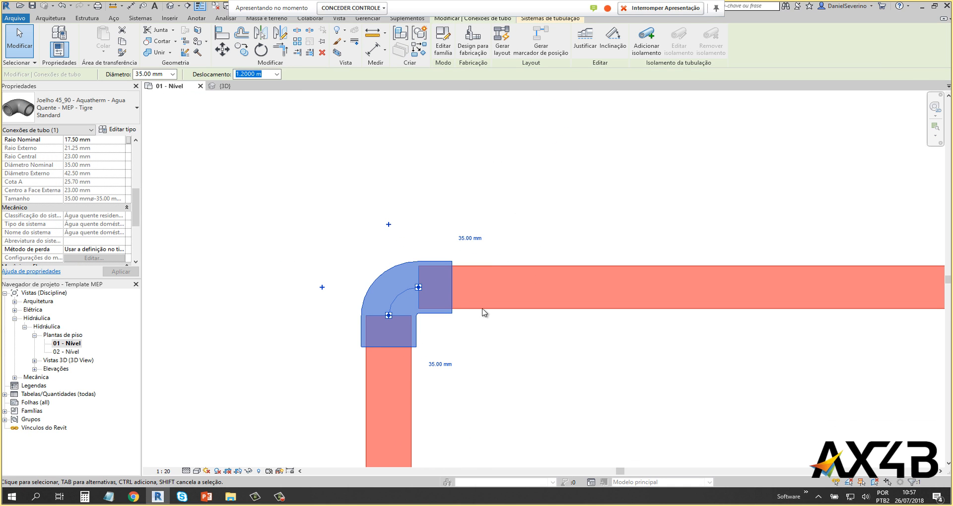
click(321, 288)
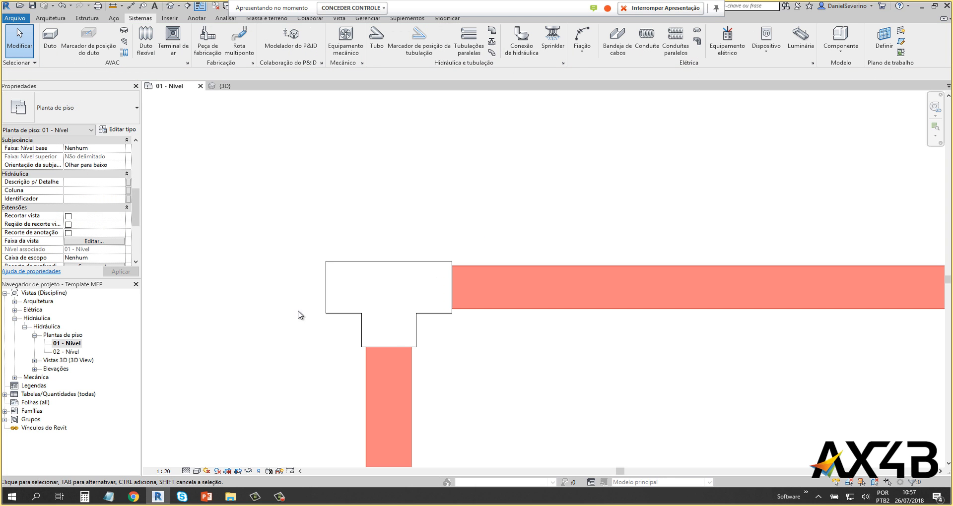
Step: Create a pipe from the tee's open outlet, in line with the long pipe and ending level with the upper pipe's free end
click(416, 325)
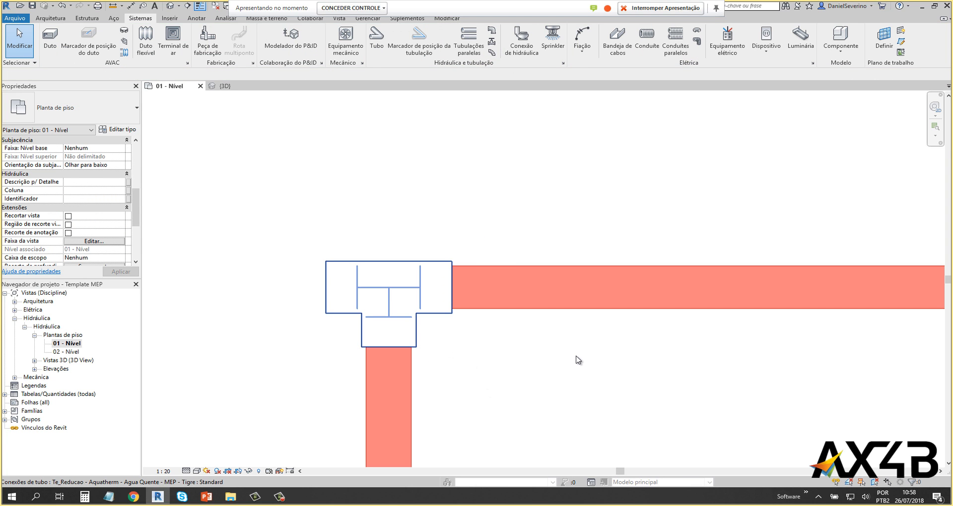
scroll(575, 360, down, 5)
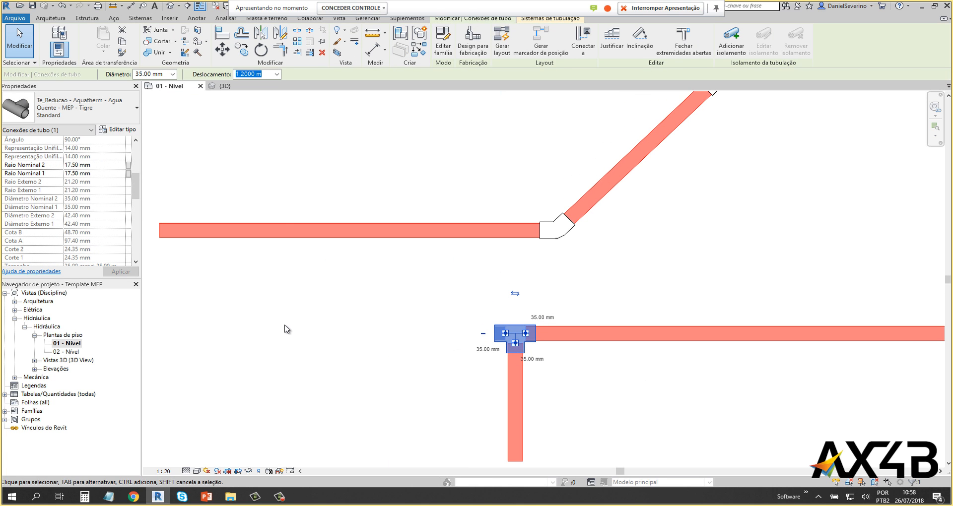
click(466, 337)
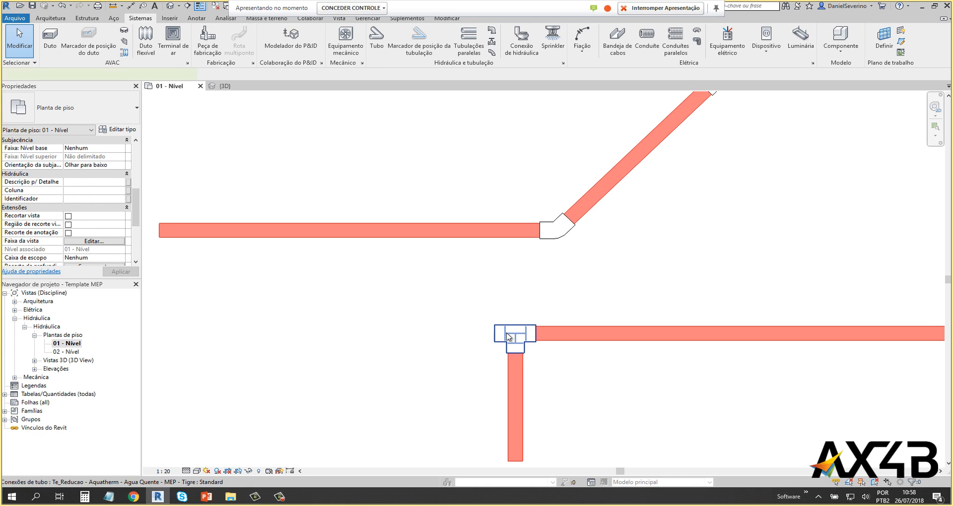
click(507, 338)
right_click(506, 337)
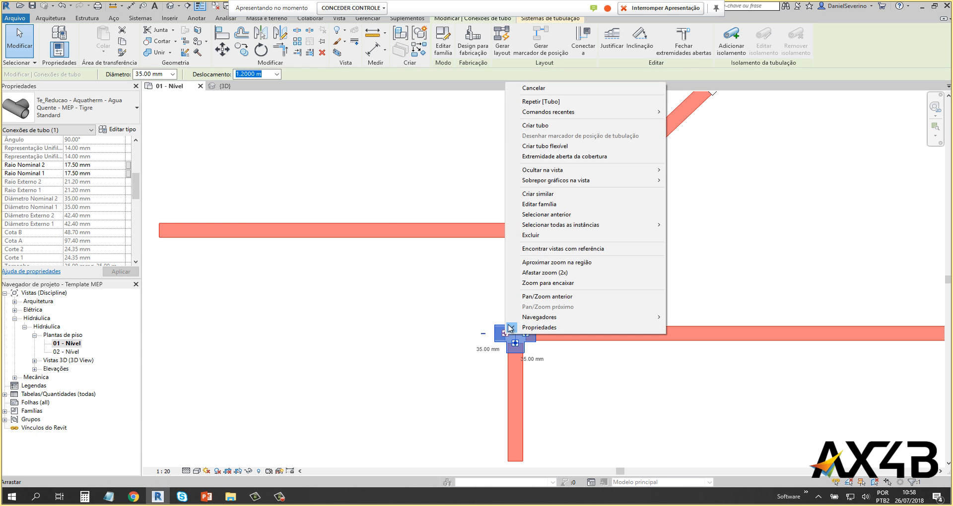
click(516, 125)
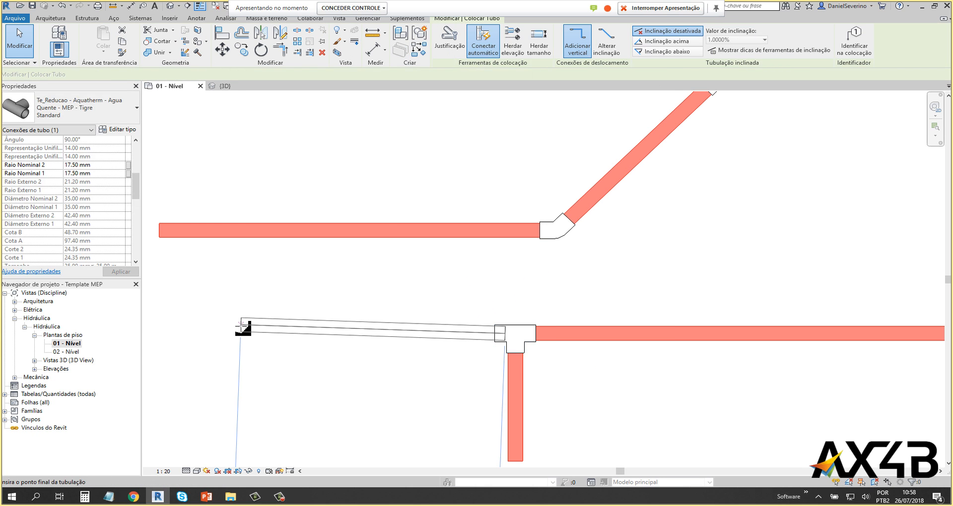
click(159, 333)
key(Escape)
key(Escape)
Step: Examine the run's single-line pipes and fitting symbols at coarse detail level, and return the plan to fine detail
scroll(251, 379, down, 3)
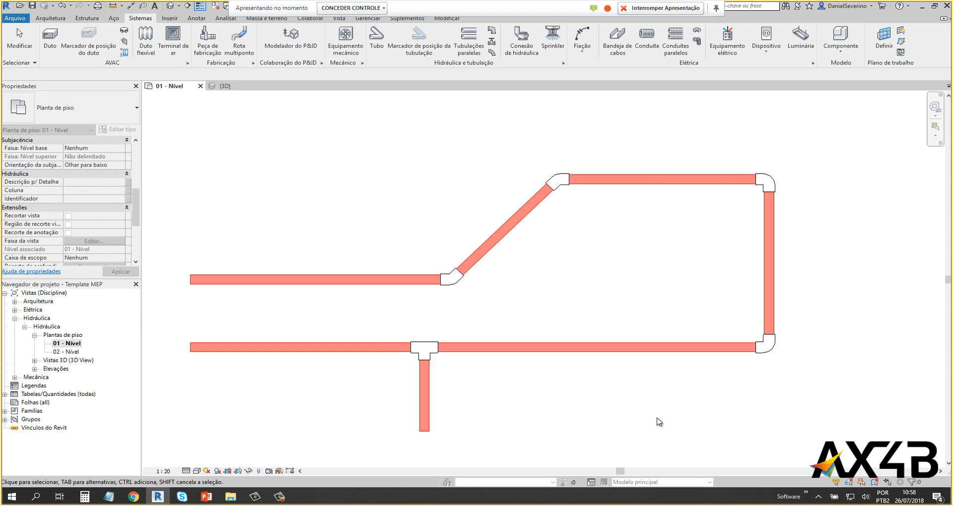
middle_drag(659, 418, 684, 415)
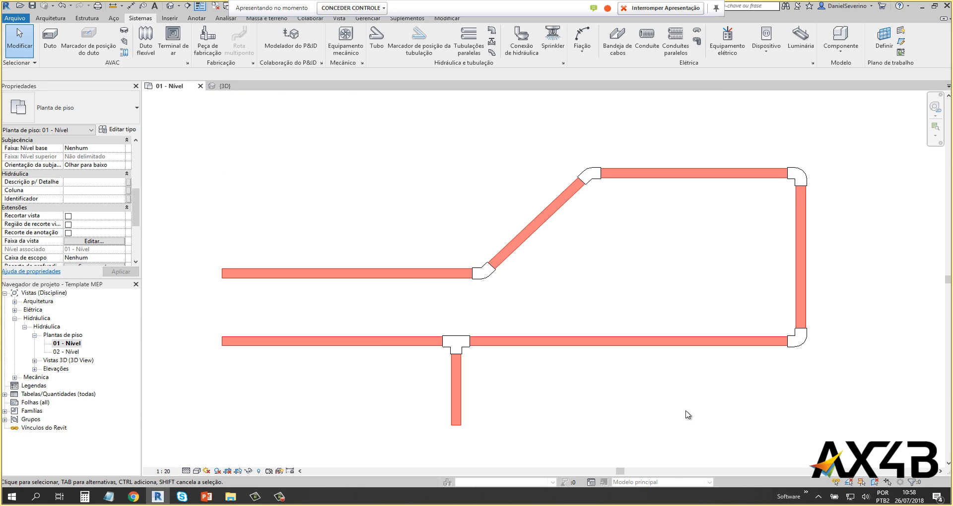
click(187, 471)
click(194, 442)
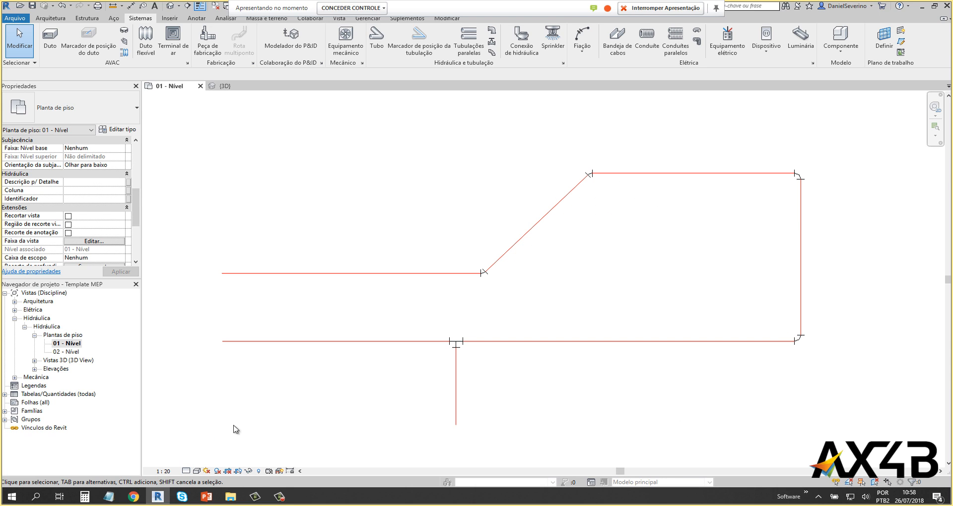
scroll(349, 392, up, 1)
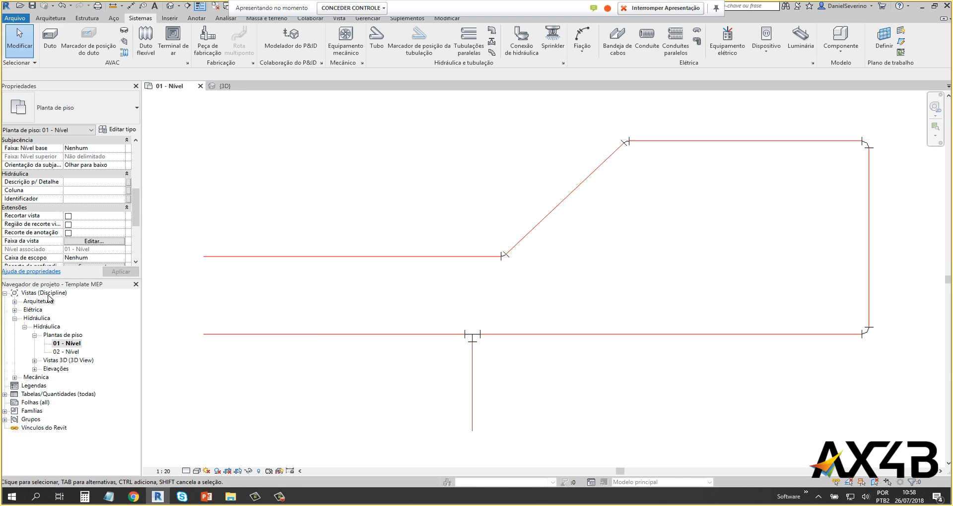
drag(135, 218, 135, 232)
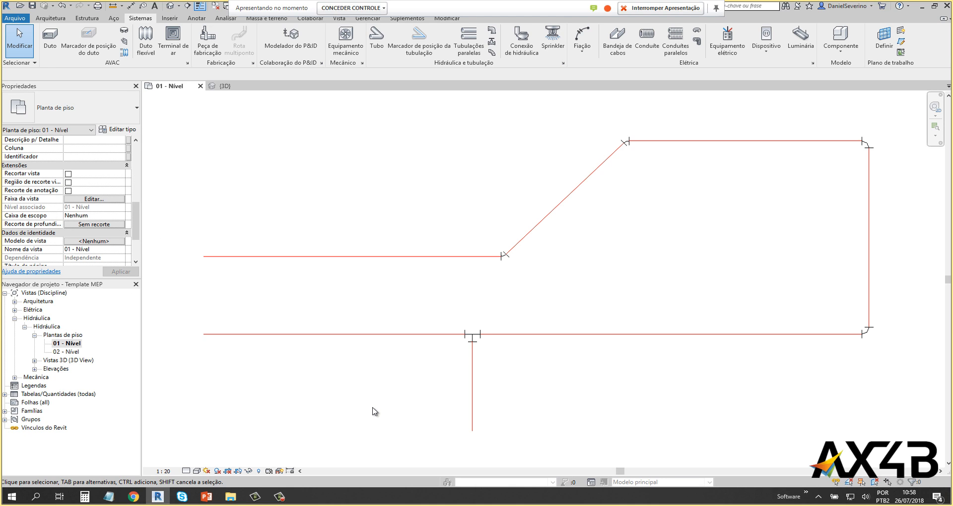
click(186, 471)
click(193, 462)
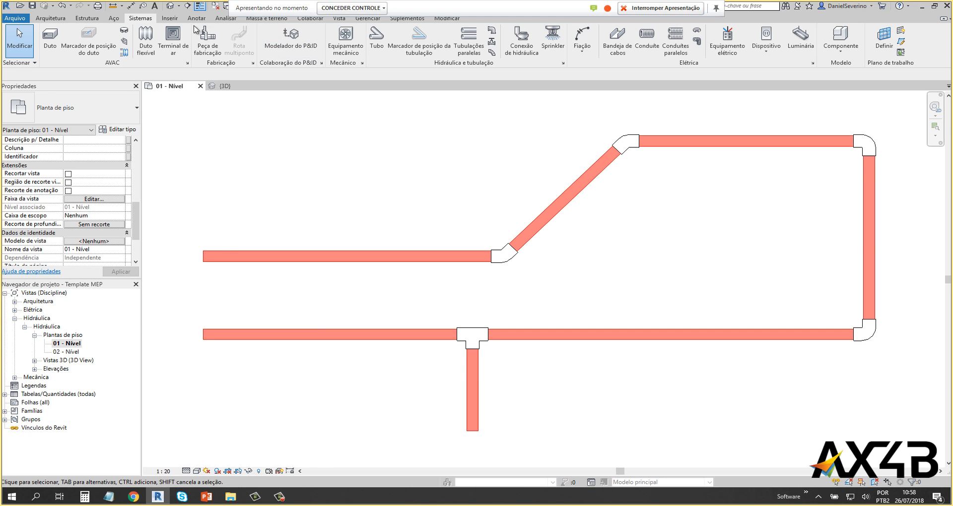
Step: Switch to the 3D view and delete the loose fitting near the free end of the tee's in-line pipe
click(170, 6)
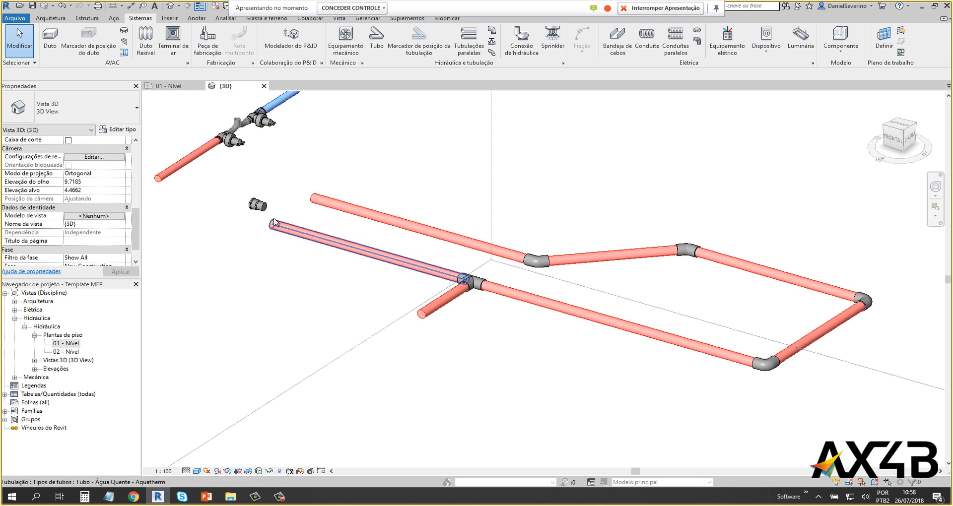
key(Delete)
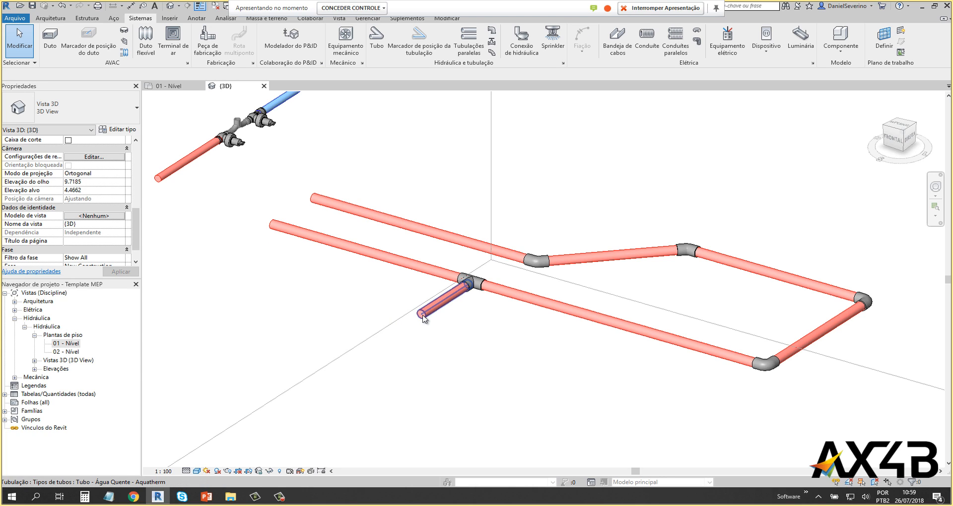
scroll(411, 366, down, 2)
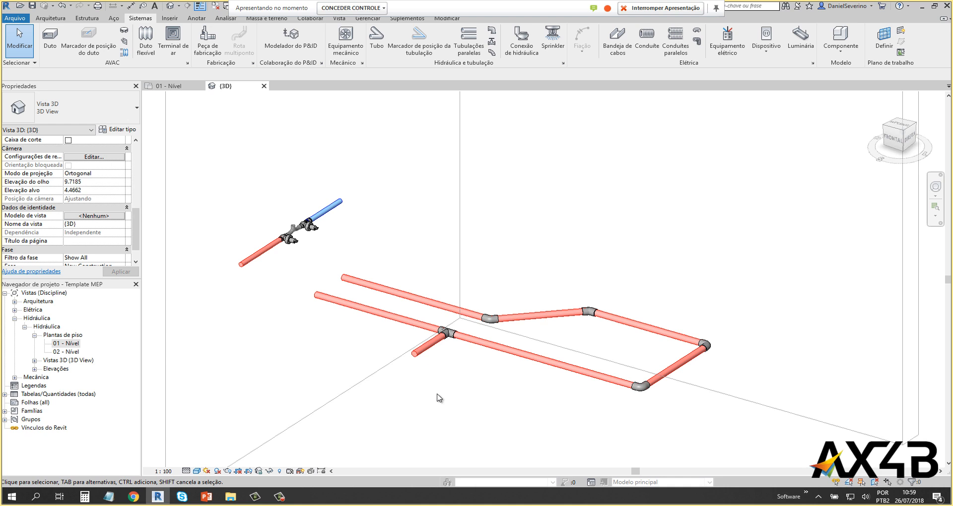
scroll(437, 393, up, 2)
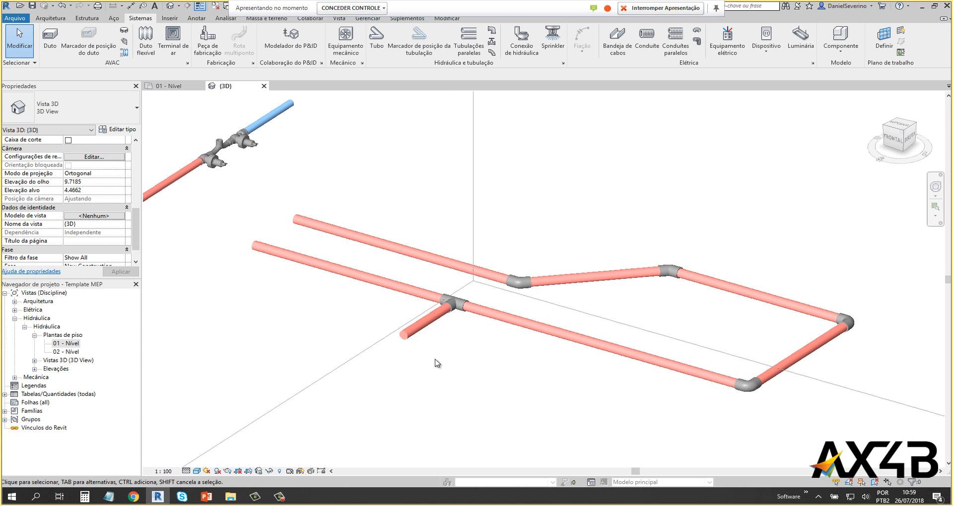
Step: Create a vertical pipe from the free end of the tee's short branch up to an offset of 3 m
click(404, 348)
right_click(404, 337)
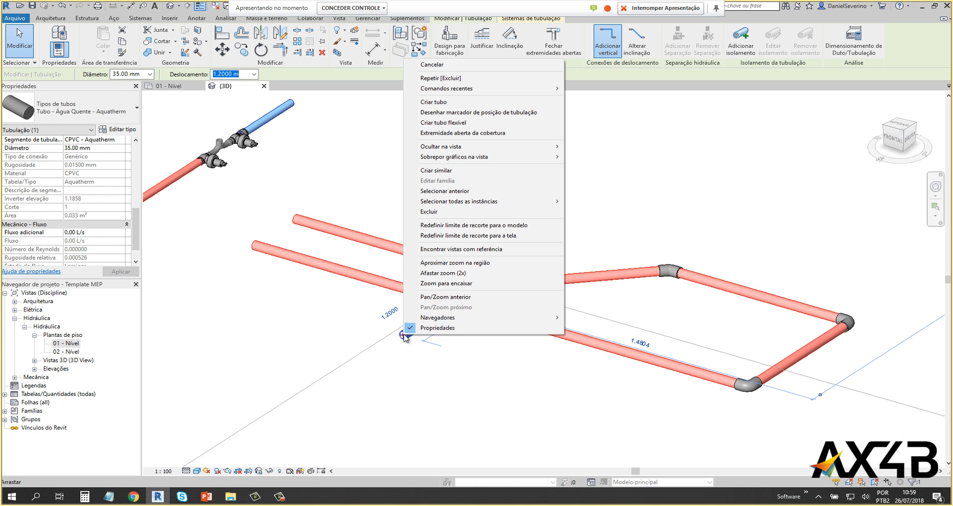
click(437, 101)
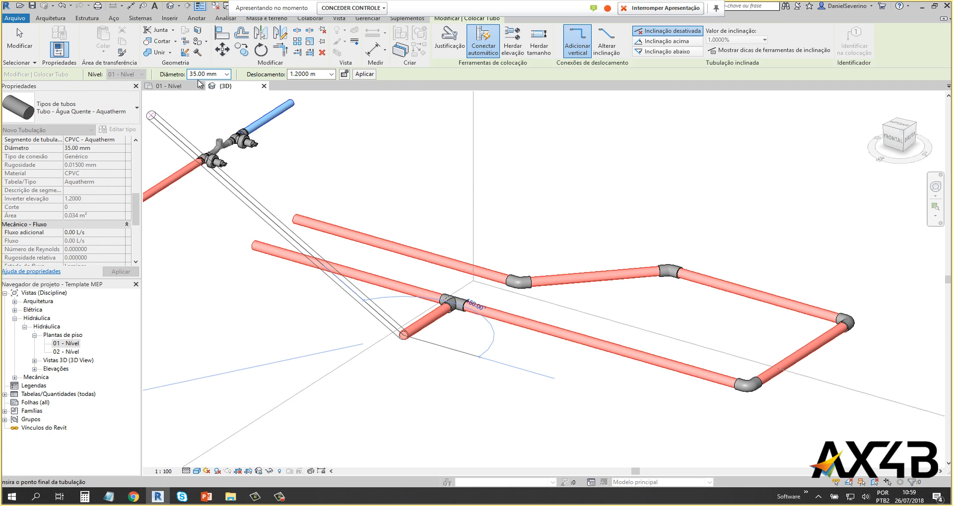
click(320, 75)
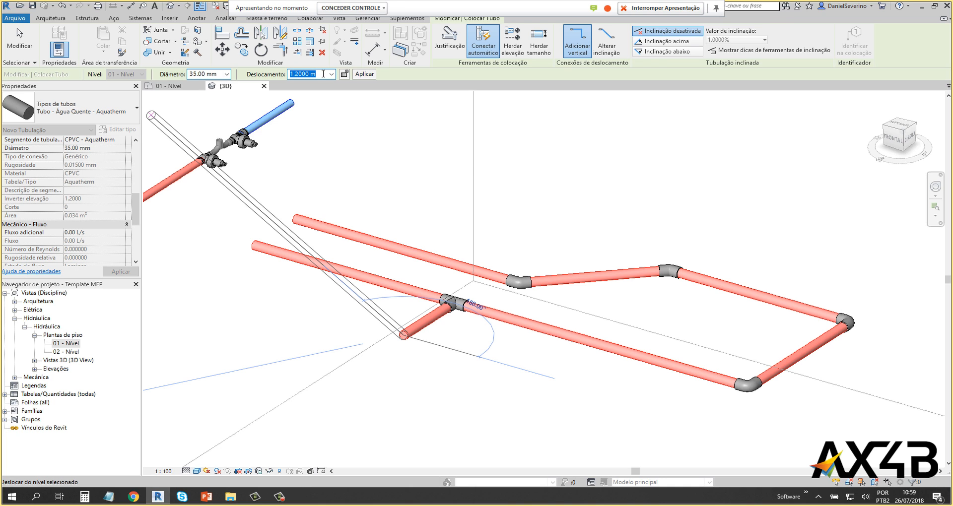
text(3)
key(Return)
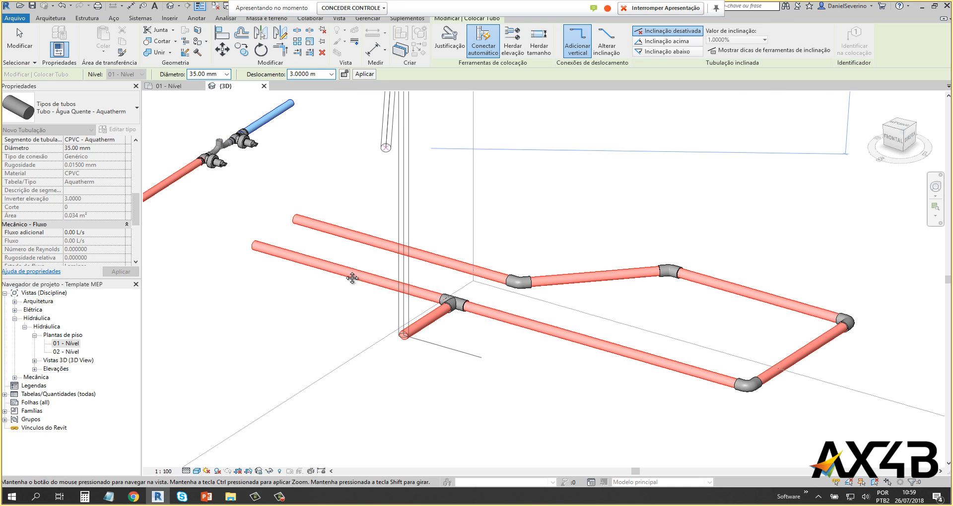
middle_drag(351, 278, 329, 354)
scroll(329, 355, down, 2)
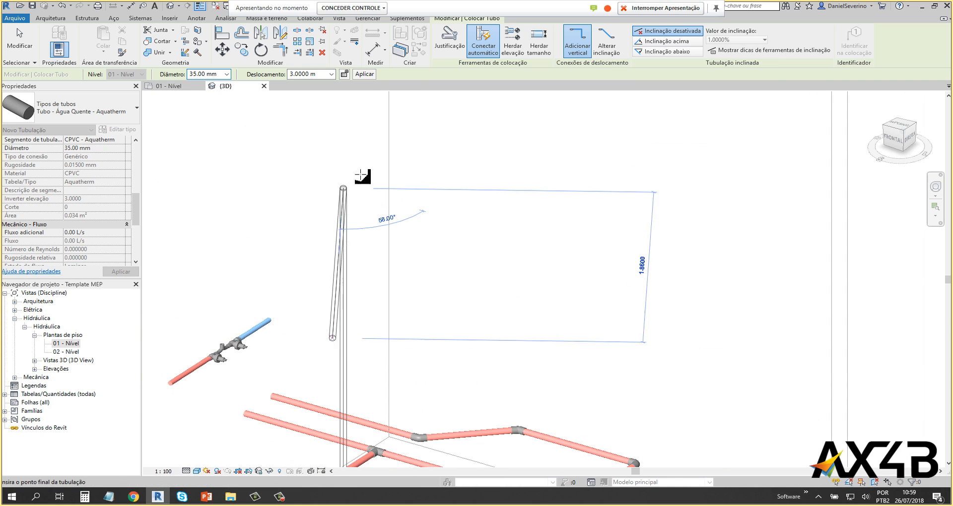
click(365, 75)
mouse_move(453, 373)
middle_down()
mouse_move(481, 279)
mouse_move(510, 379)
mouse_move(466, 307)
mouse_move(423, 299)
mouse_move(496, 308)
mouse_move(472, 374)
middle_up()
key(Escape)
key(Escape)
Step: Examine the riser and its elbow in the 01 - Nível plan at coarse detail level, and return the plan to fine detail
scroll(425, 341, up, 5)
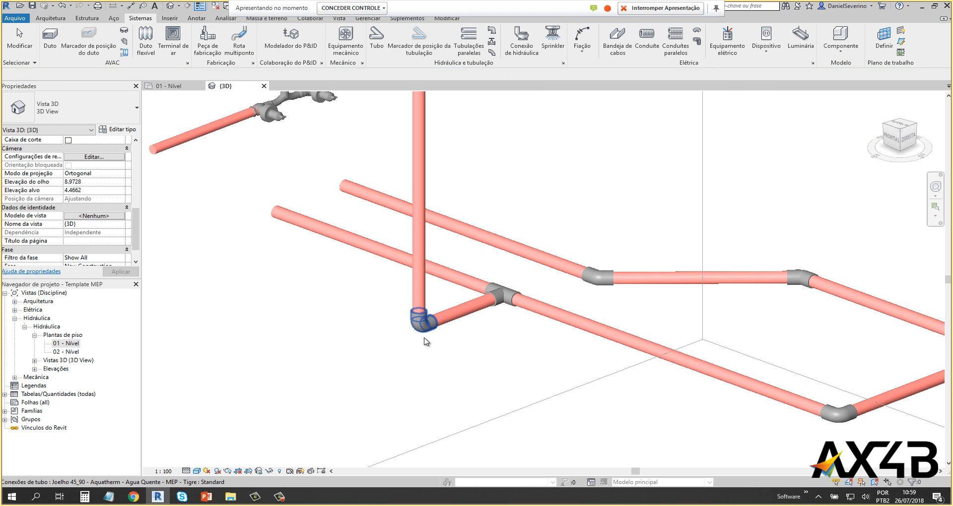
scroll(425, 342, up, 5)
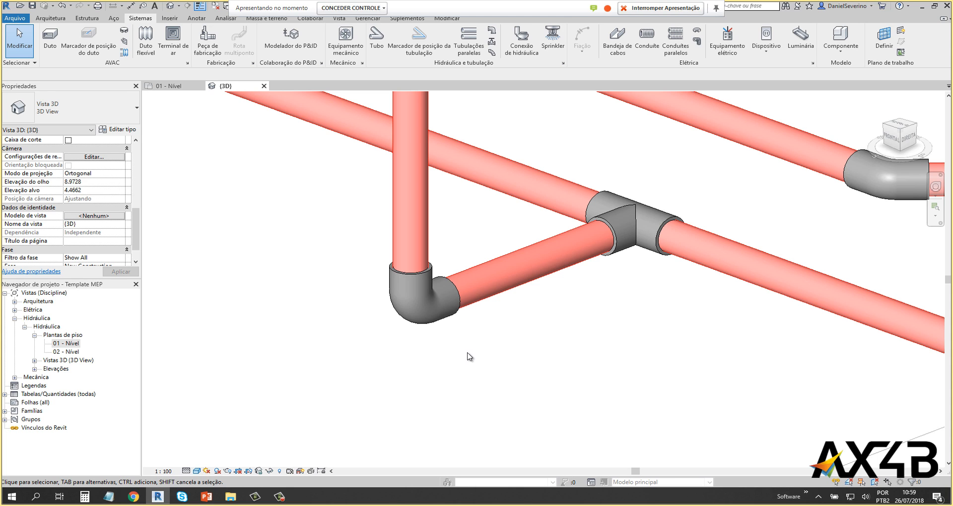
double_click(69, 344)
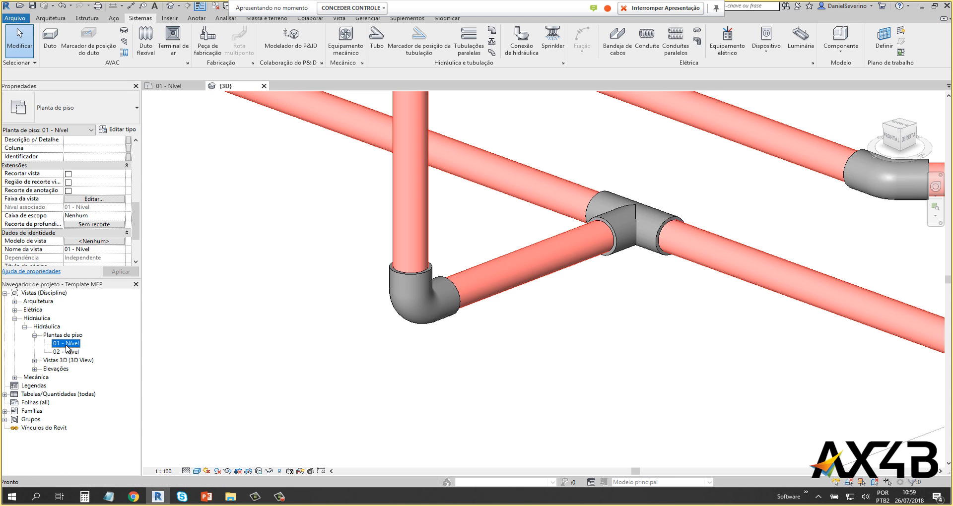
scroll(472, 437, up, 3)
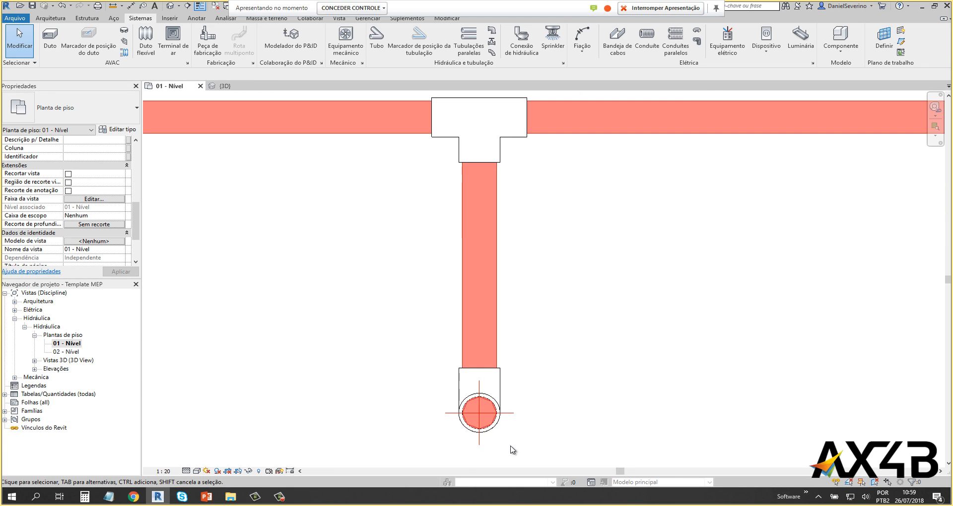
middle_drag(510, 449, 519, 411)
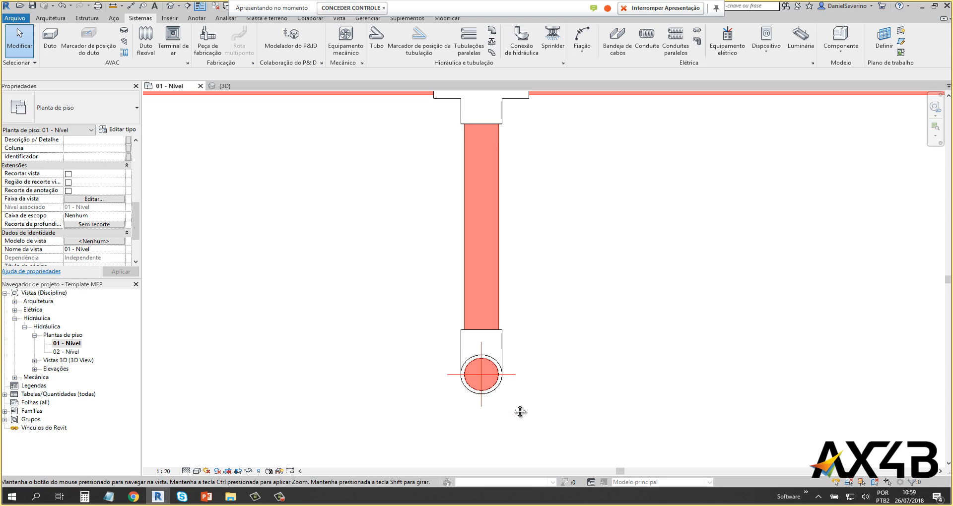
click(186, 470)
click(198, 442)
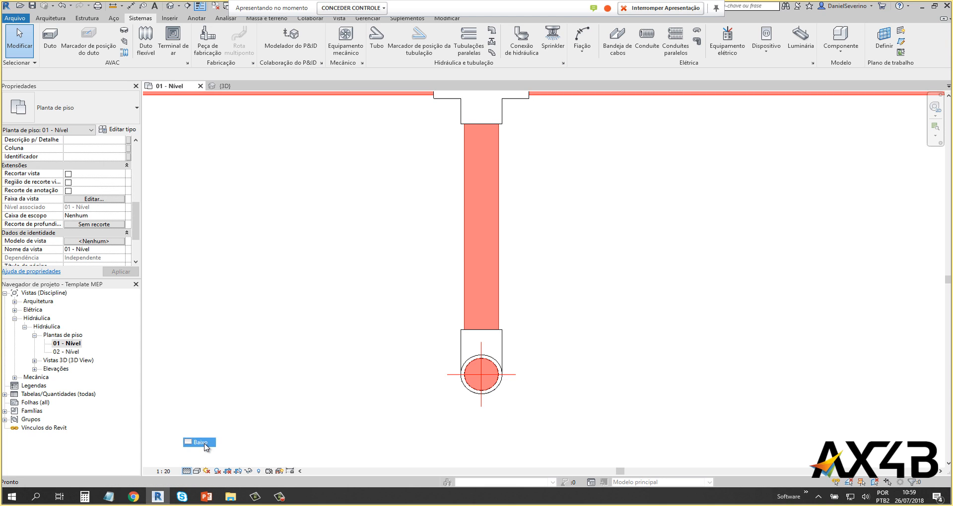
scroll(500, 397, down, 2)
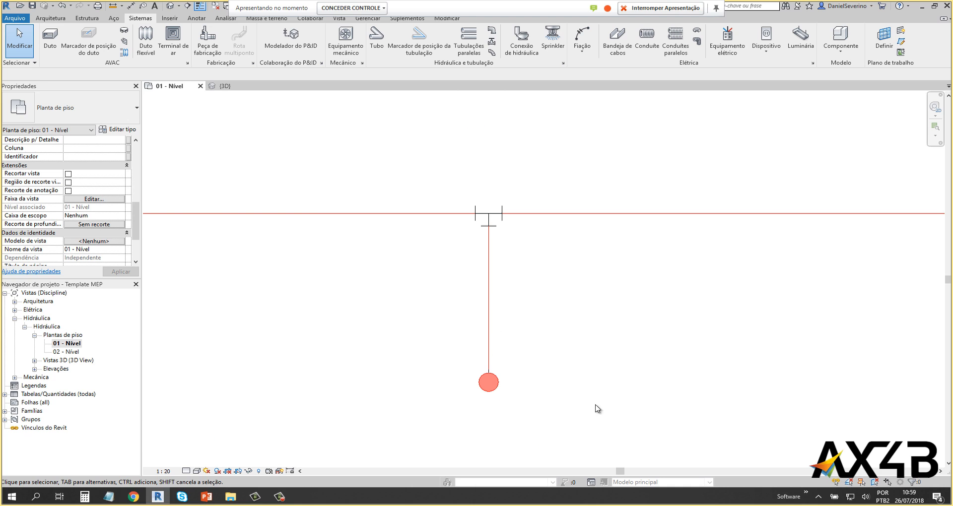
click(186, 471)
click(198, 453)
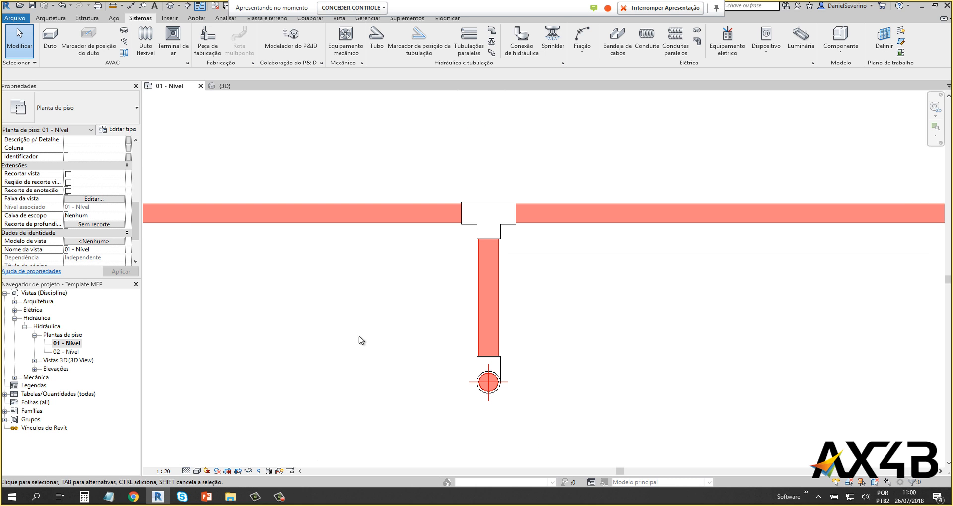
Step: Examine the whole piping as single lines in the 3D view at coarse detail level, and restore fine detail
click(169, 6)
scroll(646, 318, down, 4)
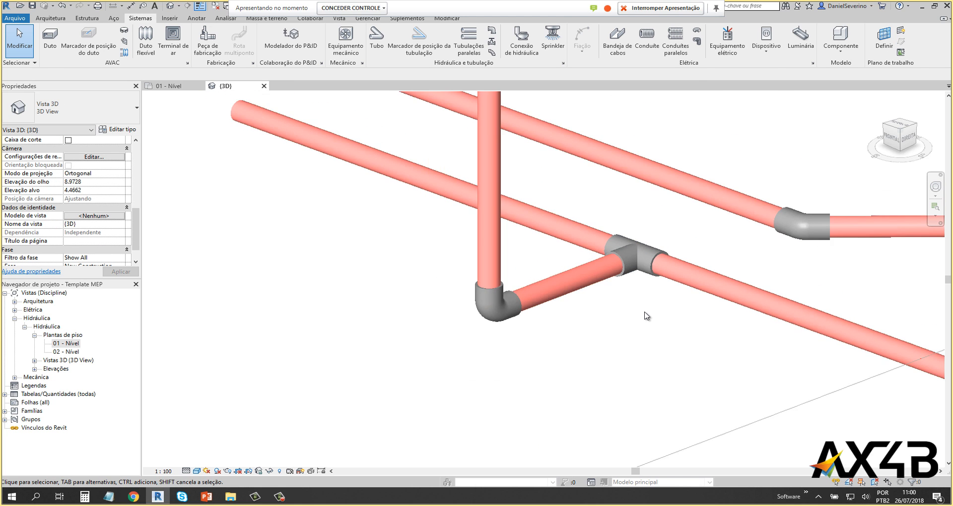
middle_drag(652, 306, 203, 454)
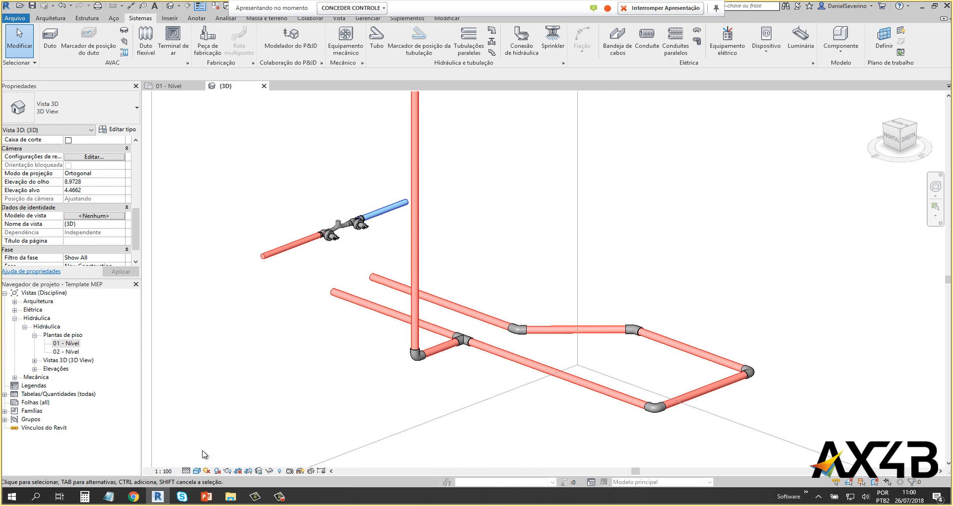
click(186, 470)
click(195, 442)
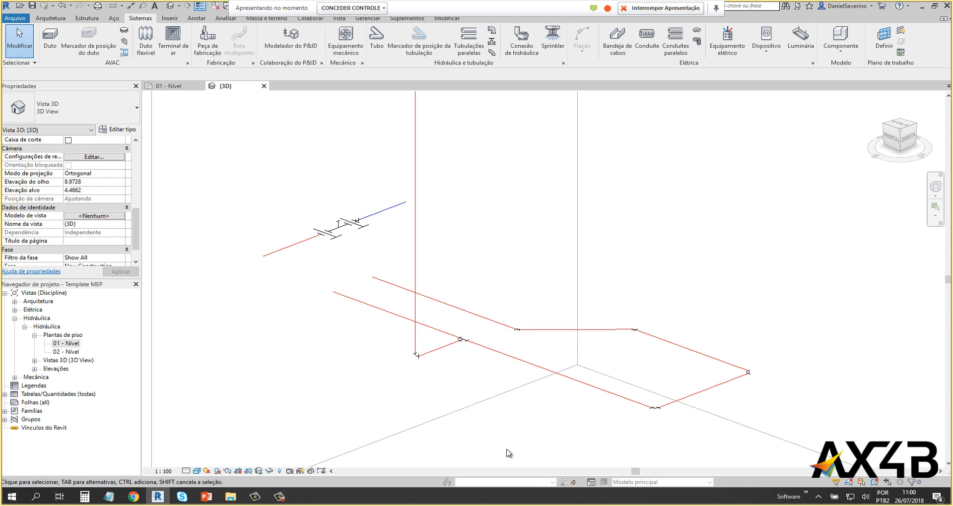
click(186, 471)
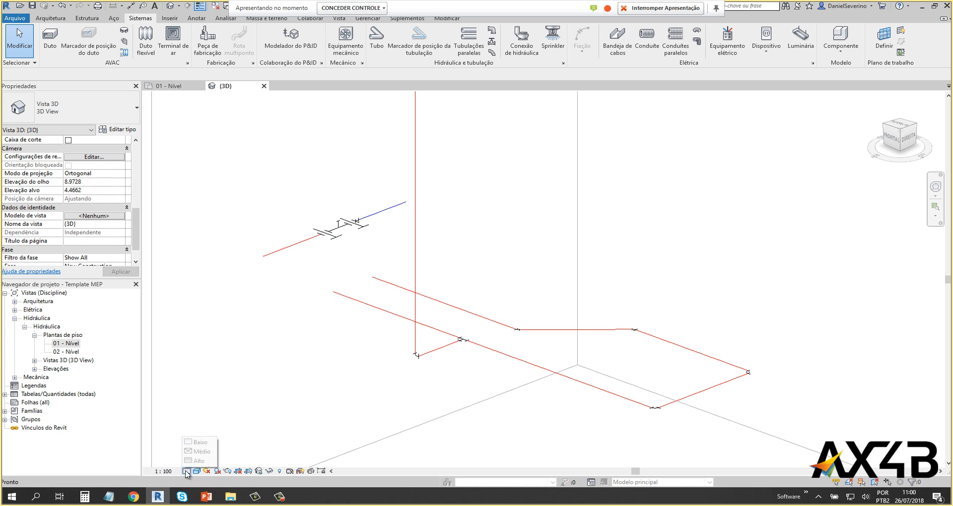
click(199, 460)
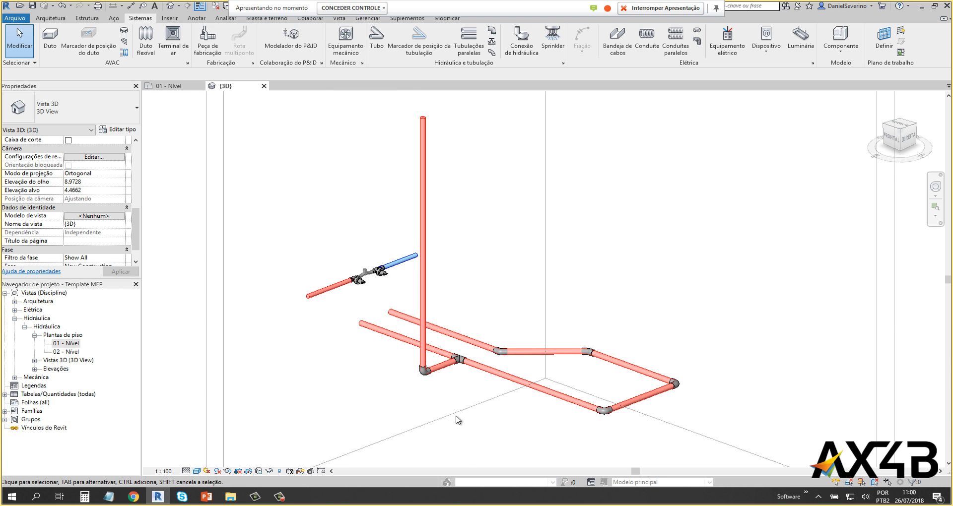
Step: Insert a Registro de Gaveta - Agua Fria pipe accessory of type PVC Cromado - 25 mm into the vertical pipe near its mid-height
middle_drag(475, 394, 437, 413)
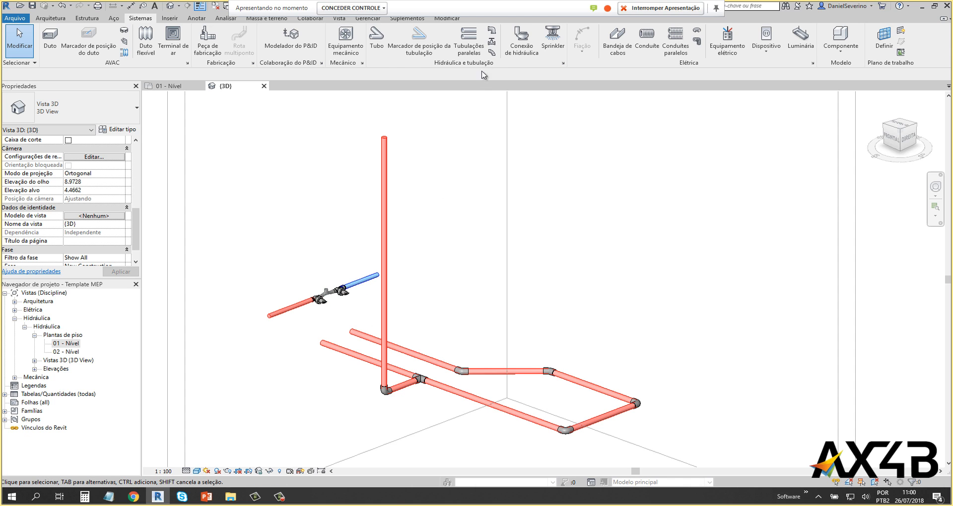
click(491, 42)
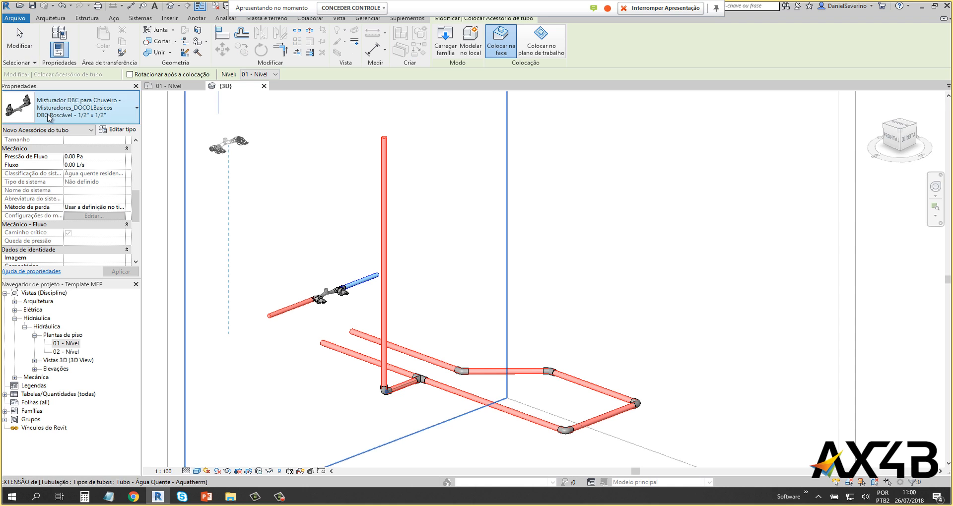
click(49, 117)
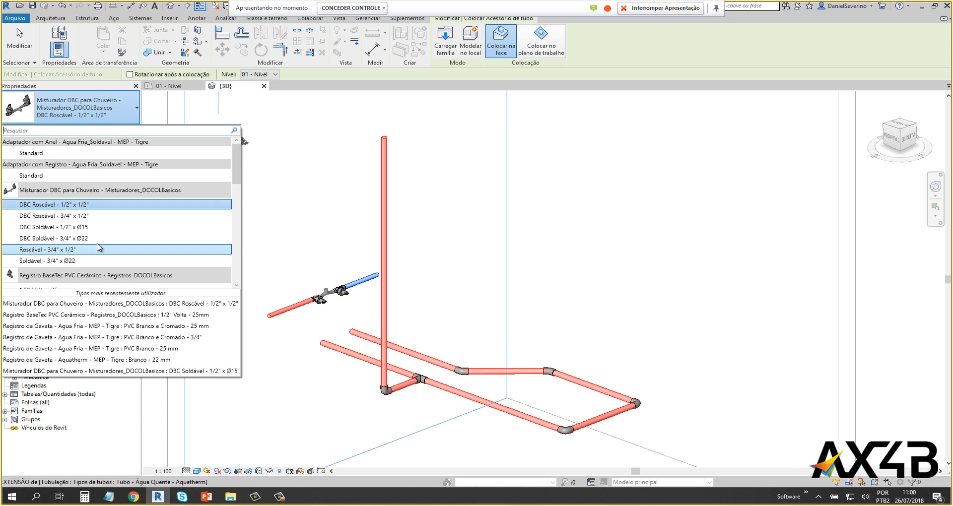
scroll(99, 247, down, 2)
scroll(112, 280, down, 2)
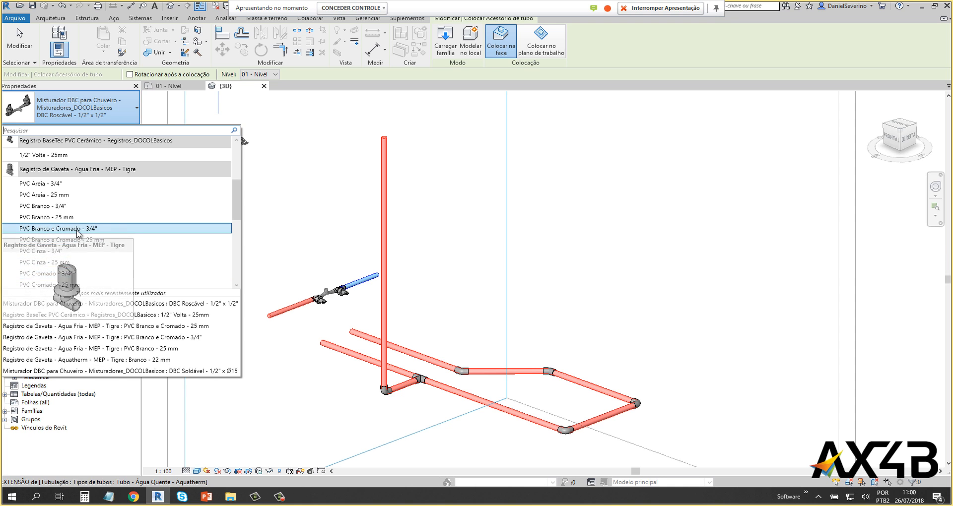
scroll(74, 239, down, 2)
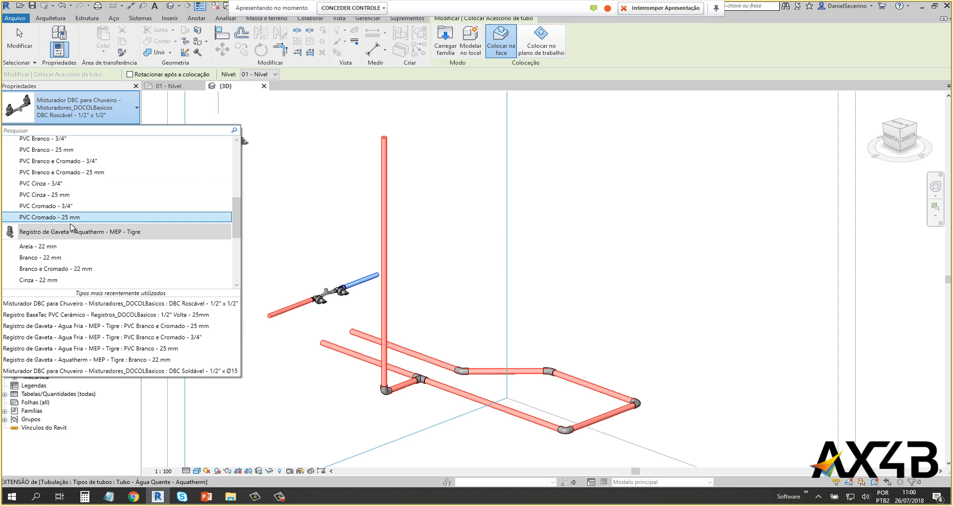
click(74, 217)
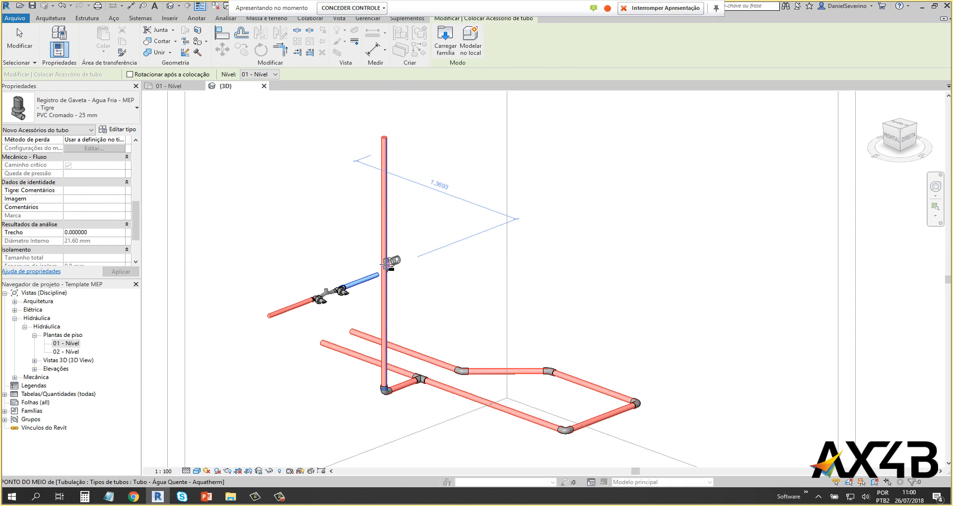
scroll(387, 266, up, 5)
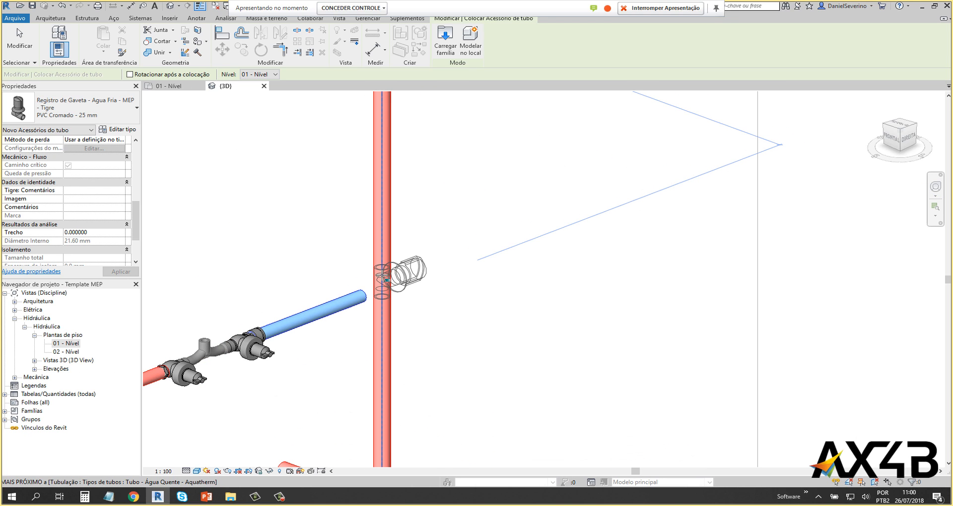
click(432, 274)
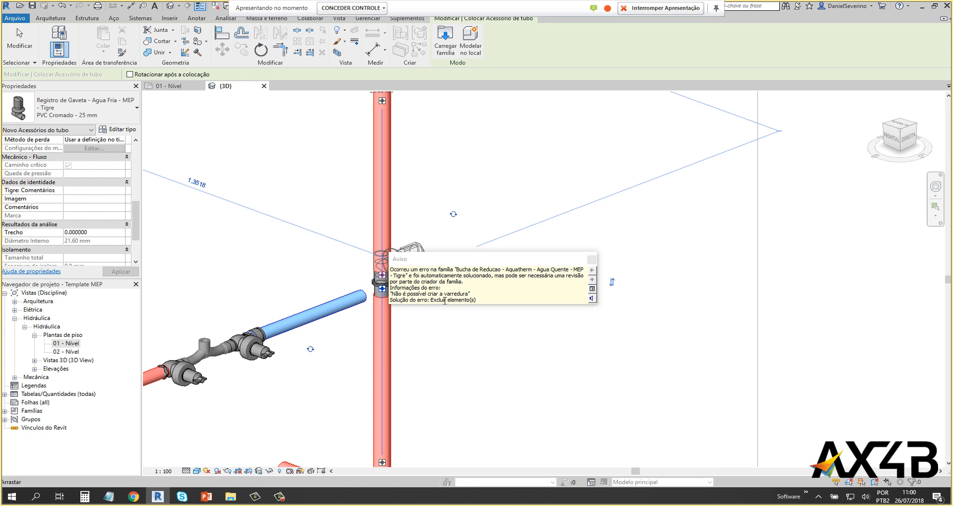
key(Escape)
key(Escape)
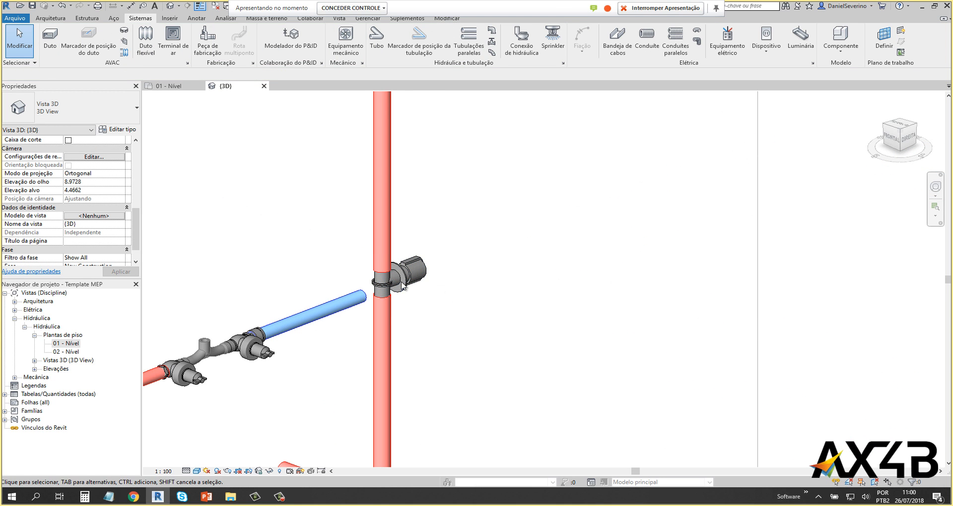
Step: Examine the gate valve's position and orientation on the vertical pipe from the side, with the valve selected
scroll(402, 281, down, 3)
scroll(442, 337, down, 1)
middle_drag(449, 338, 448, 225)
scroll(541, 248, down, 1)
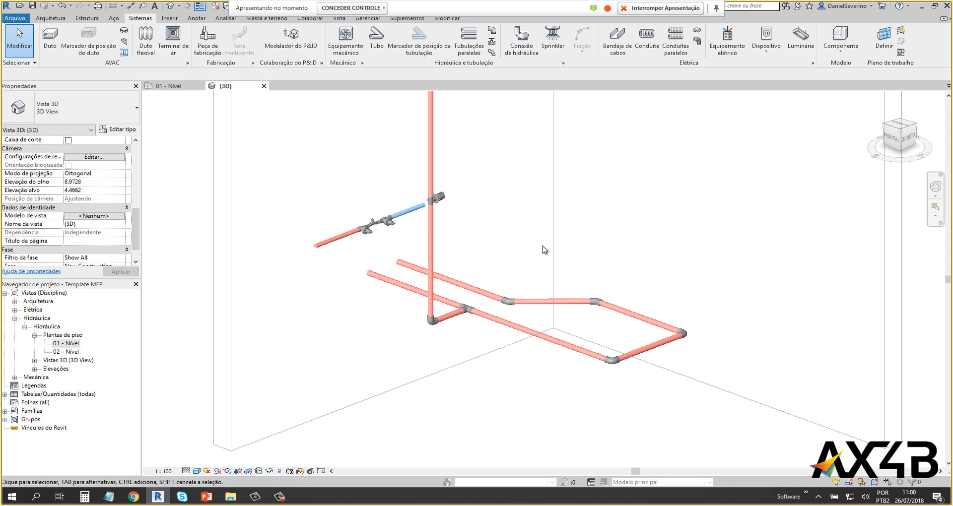
shift+middle_drag(581, 259, 403, 258)
middle_drag(806, 200, 466, 270)
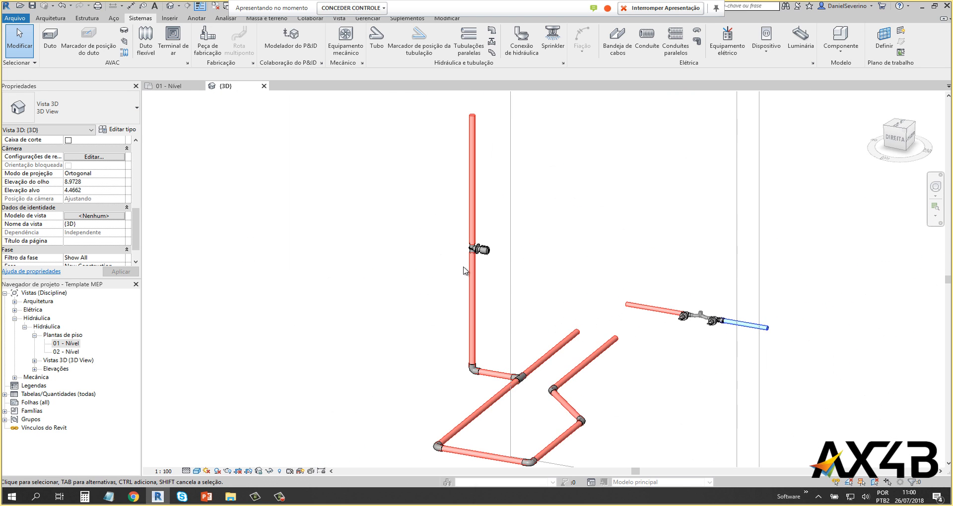
scroll(482, 264, up, 2)
scroll(483, 268, up, 4)
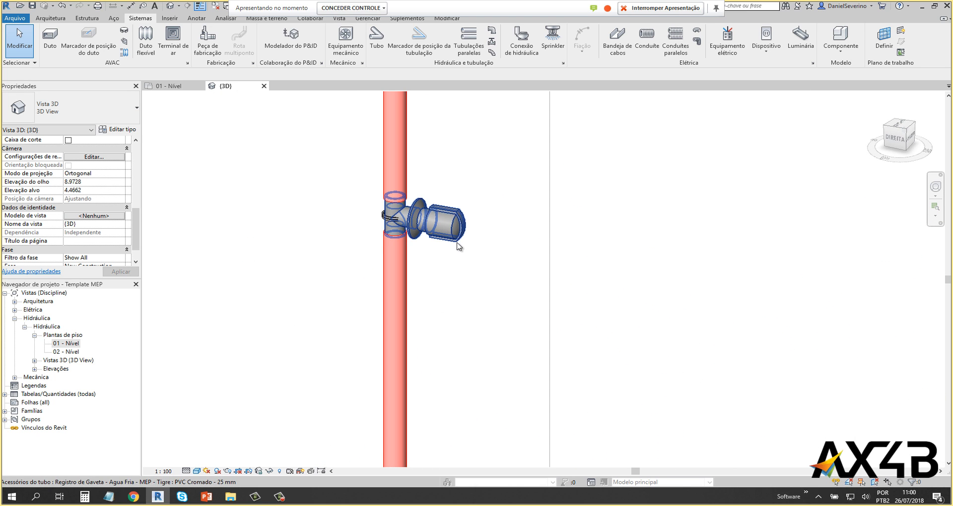
click(395, 216)
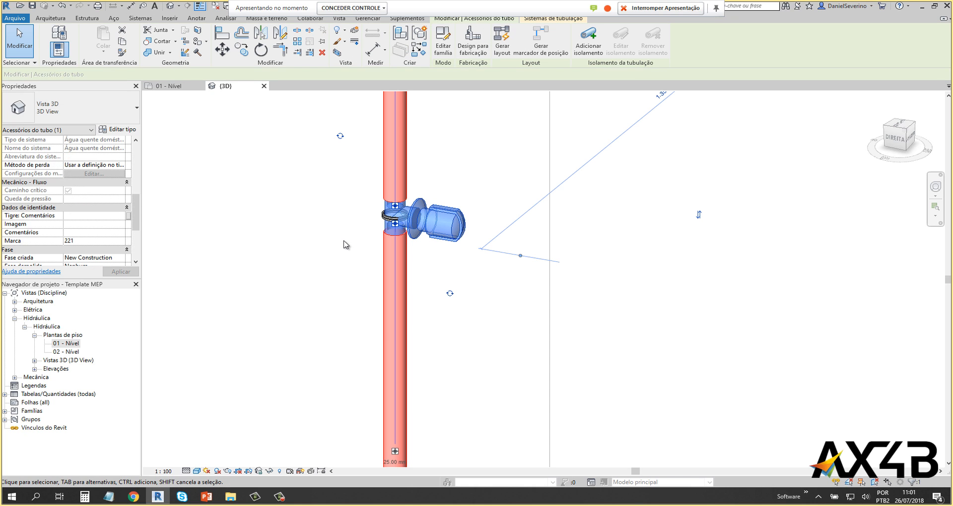
Step: Examine the gate valve's symbol on the vertical pipe in the 3D view at coarse (Baixo) detail level, with the valve deselected
click(346, 244)
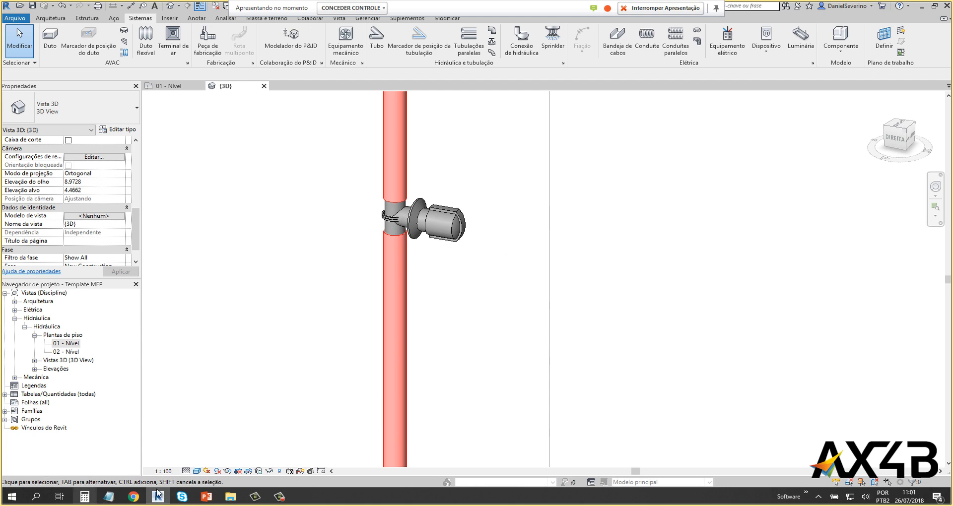
click(190, 472)
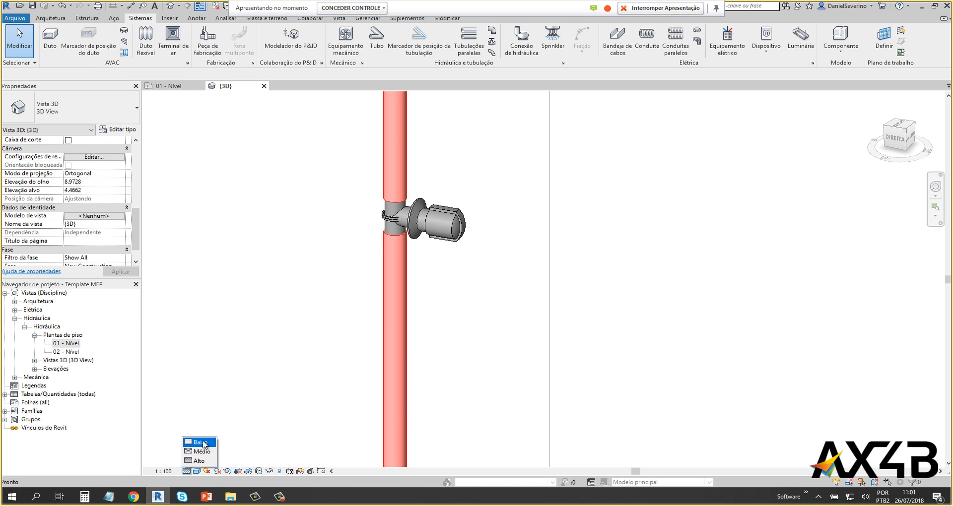
click(198, 441)
scroll(412, 206, up, 3)
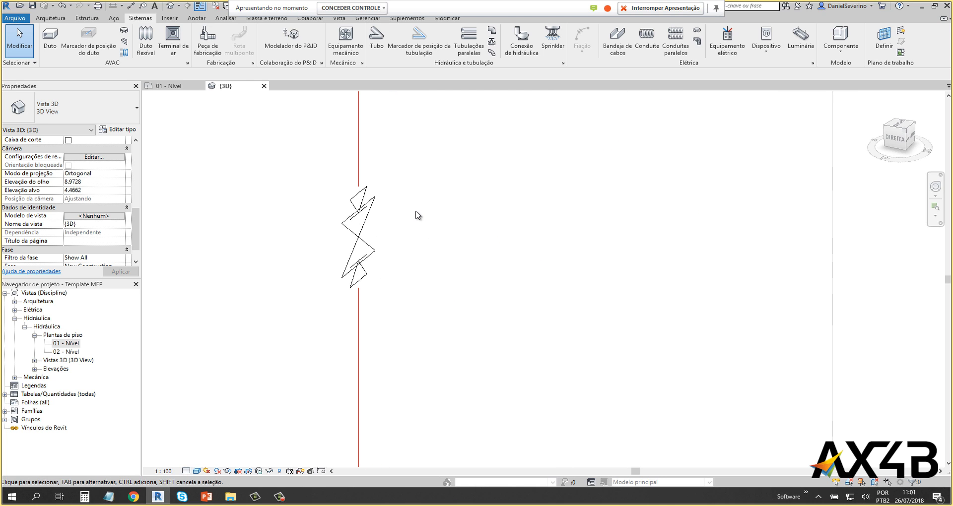
Step: Open the Leste - Hidráulica elevation and examine the riser and horizontal pipe run up close
click(34, 369)
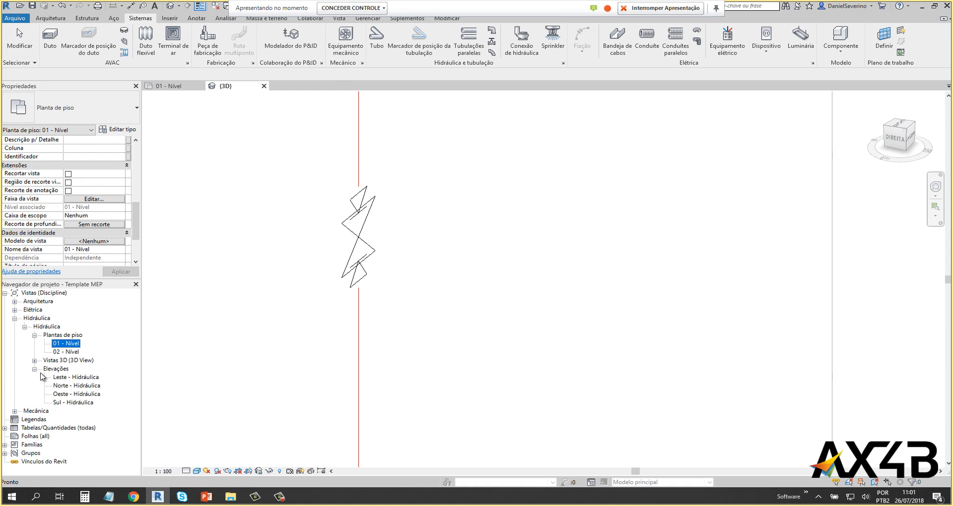
click(69, 378)
double_click(69, 378)
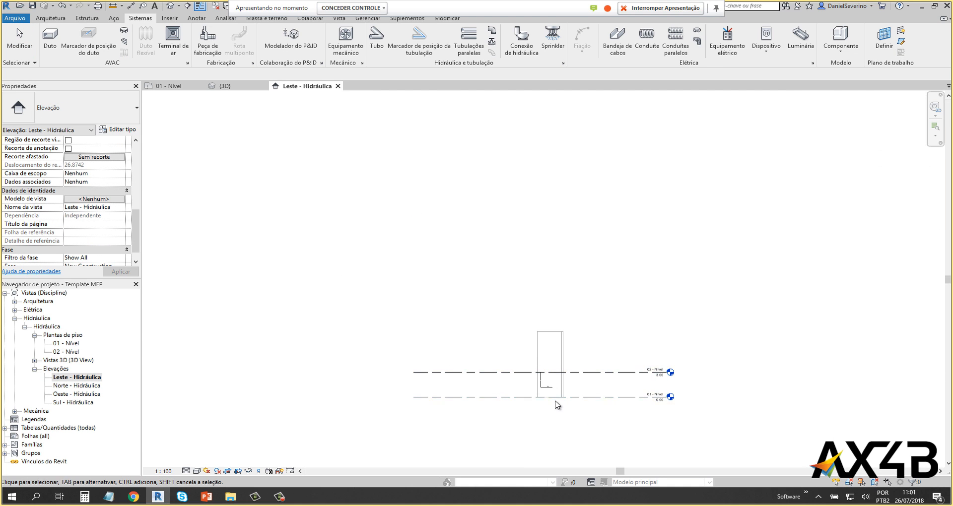
scroll(605, 432, up, 5)
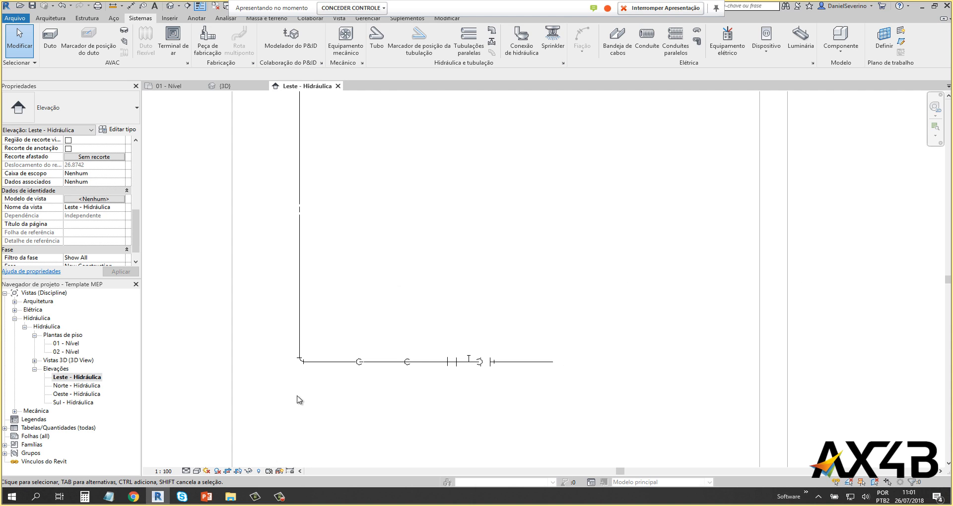
Step: Open the Norte - Hidráulica elevation, set its detail level to Médio and examine the gate valve's symbol on the riser
double_click(87, 386)
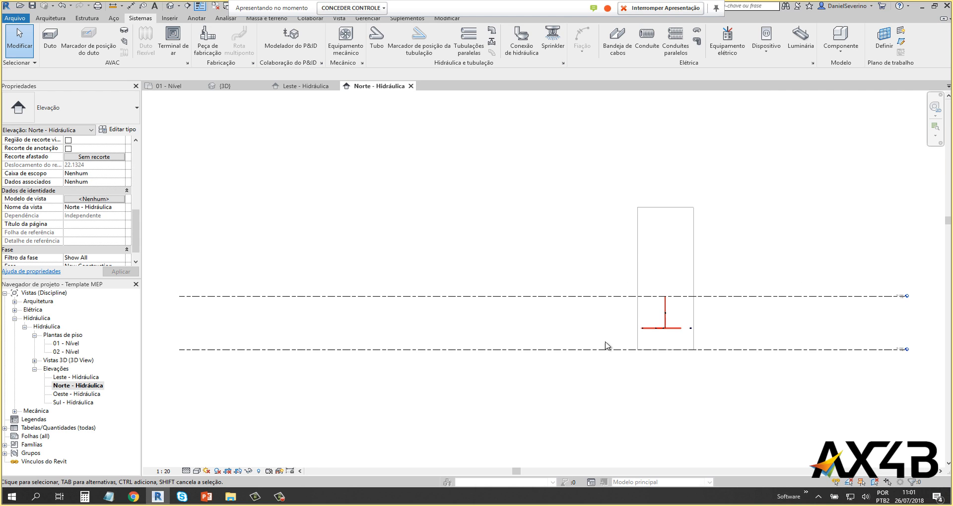
scroll(737, 333, up, 5)
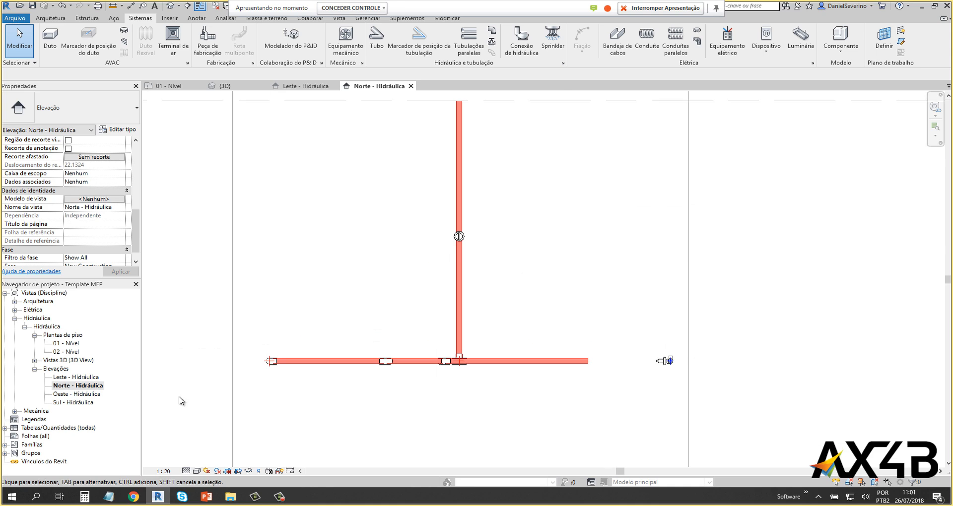
click(185, 470)
click(199, 449)
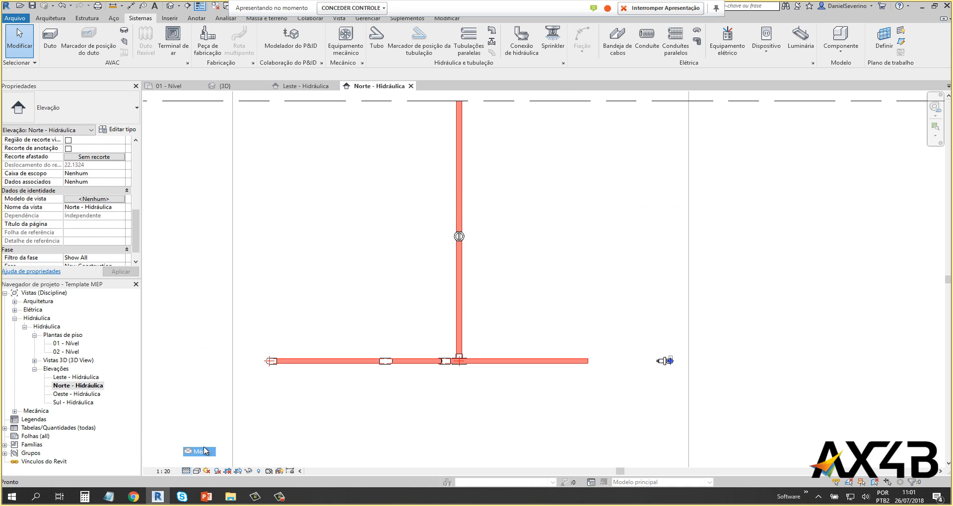
scroll(463, 239, up, 5)
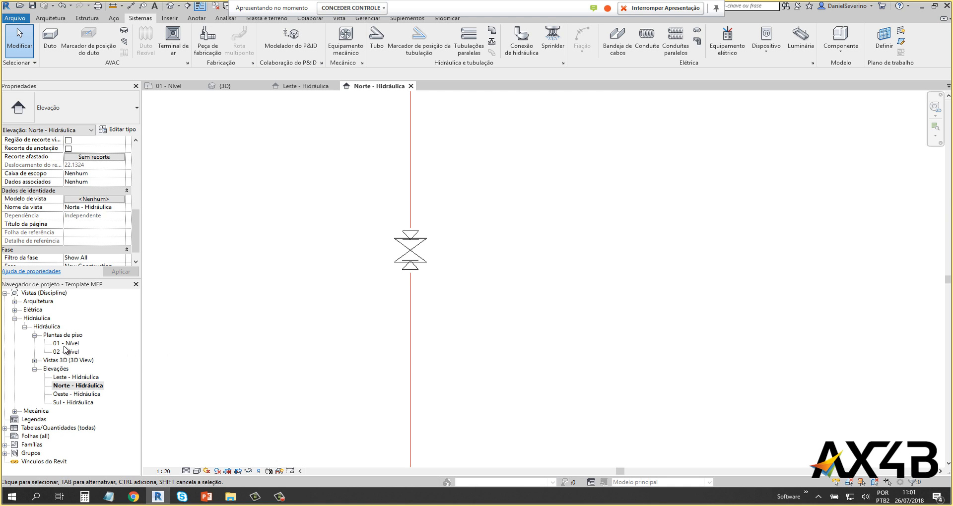
Step: Return to the 3D view, restore fine (Alto) detail level and examine the whole piping from the front-right
click(170, 6)
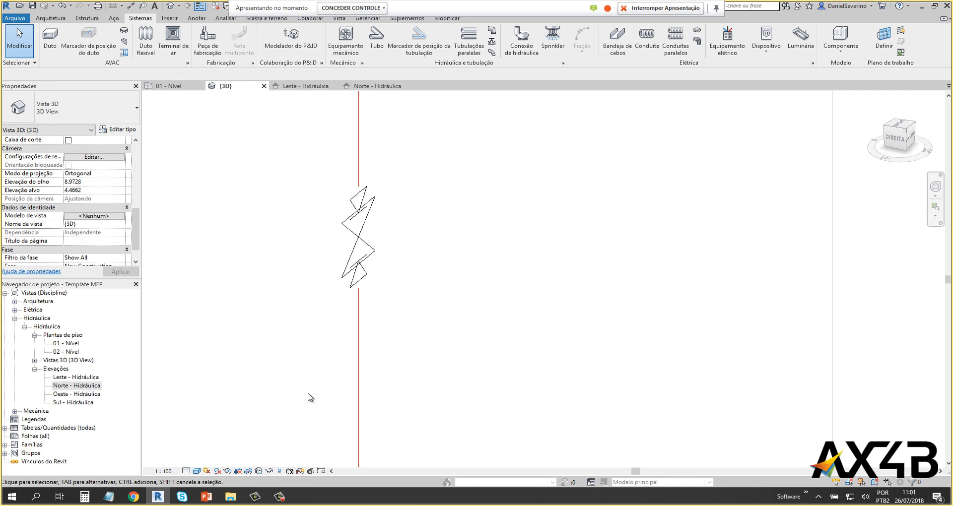
click(186, 471)
click(197, 466)
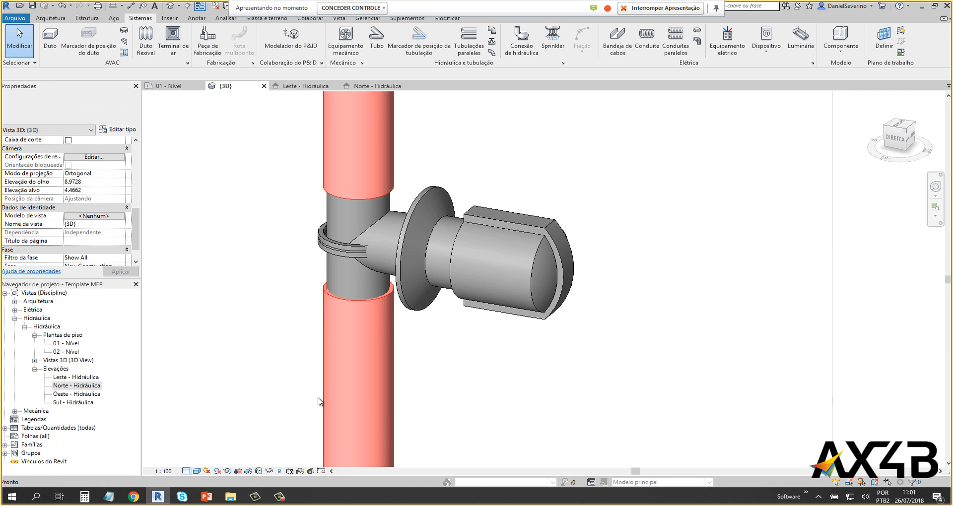
scroll(318, 401, down, 6)
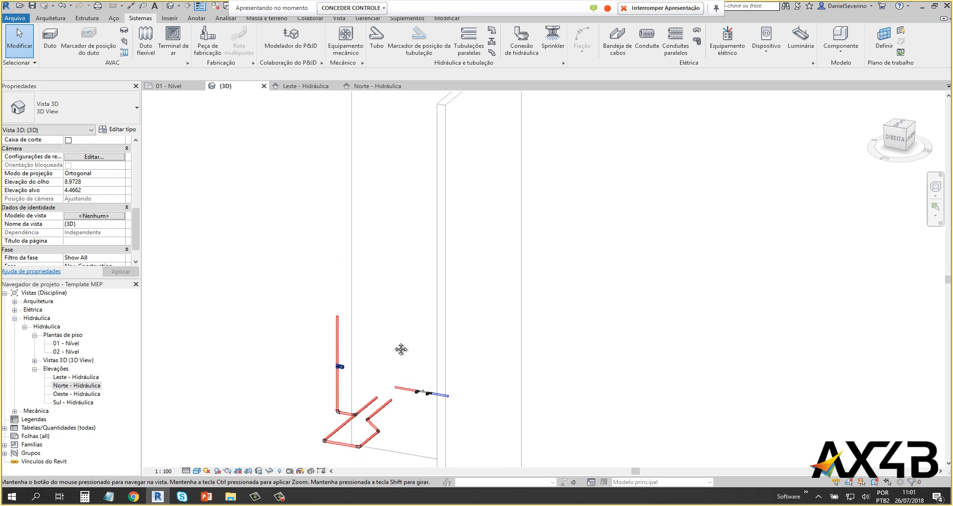
scroll(401, 349, down, 3)
mouse_move(366, 379)
shift+middle_down()
mouse_move(526, 353)
mouse_move(372, 383)
shift+middle_up()
scroll(397, 334, up, 2)
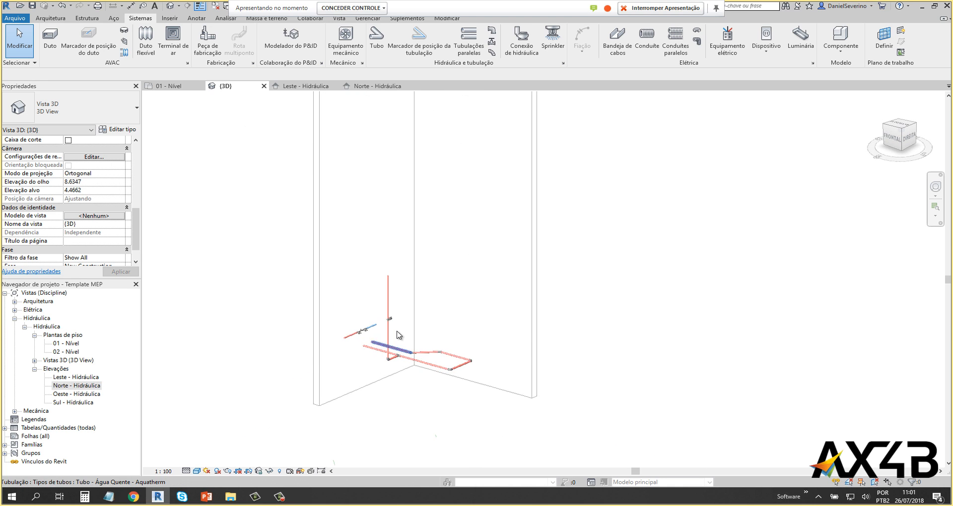
scroll(397, 335, up, 4)
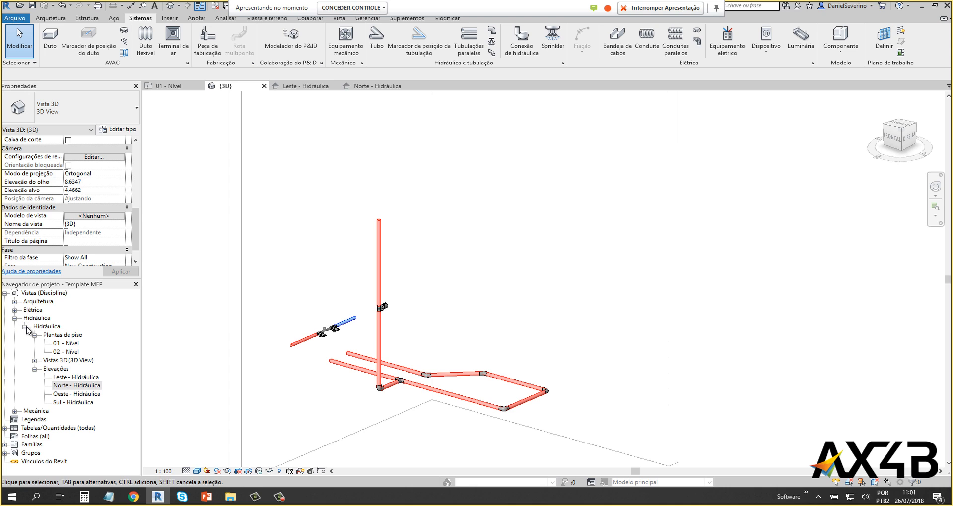
Step: Expand the Arquitetura, Elétrica and Mecânica disciplines among the project's views to examine their subgroups, leaving Arquitetura collapsed
click(15, 302)
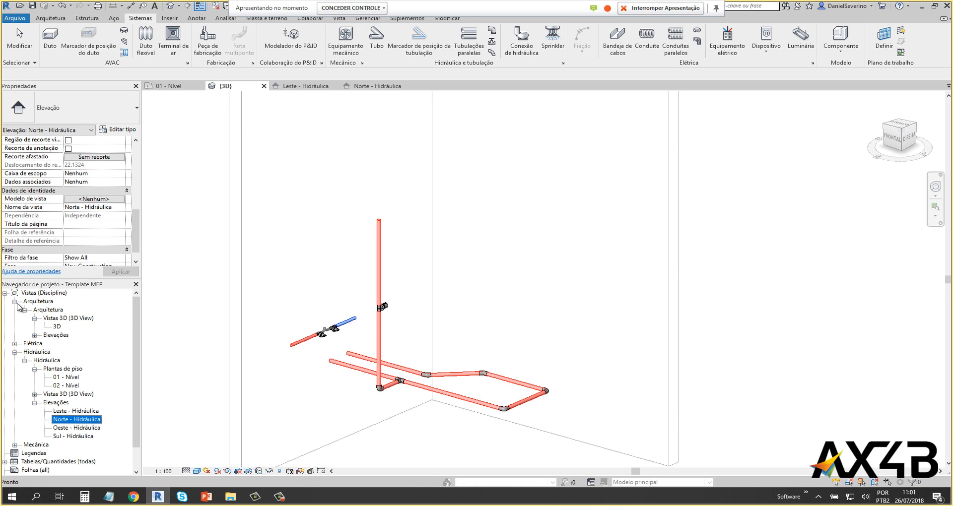
click(15, 301)
click(15, 310)
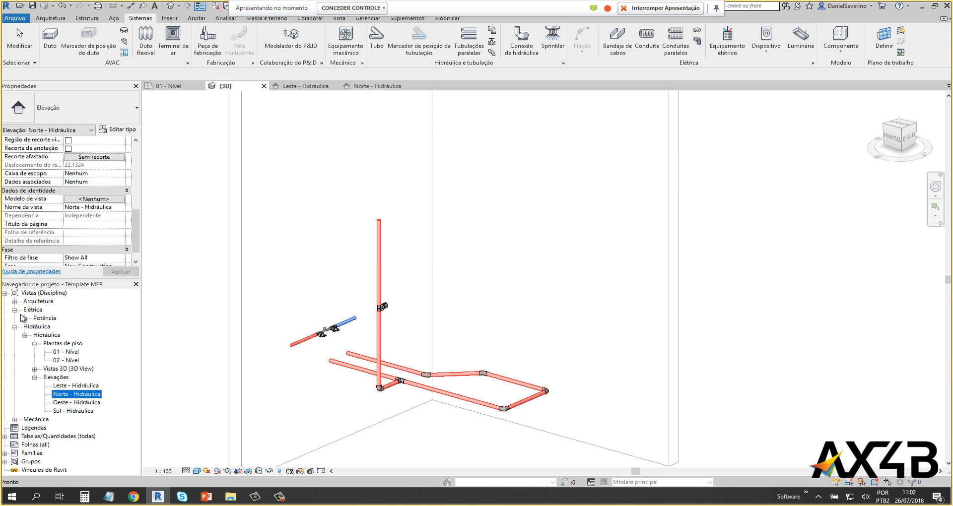
click(15, 419)
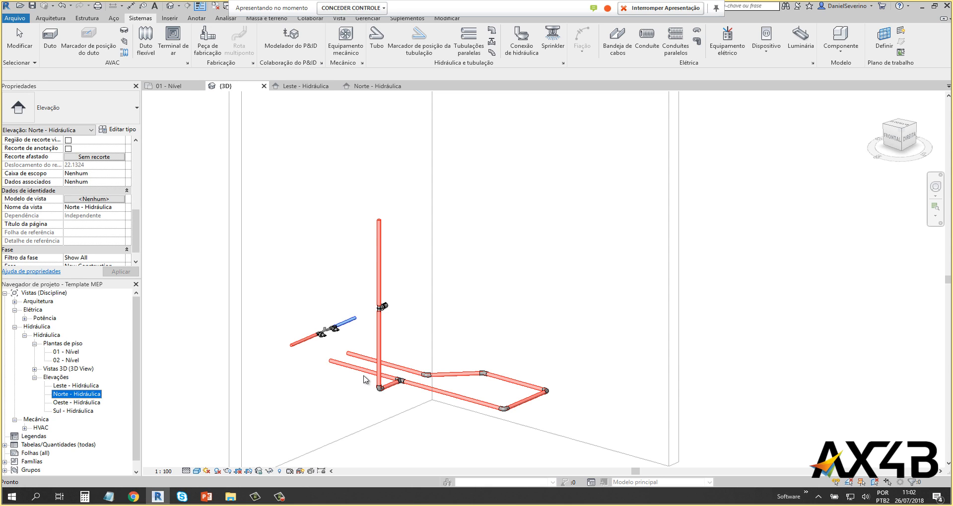
Step: Review the device categories offered by the electrical Dispositivo tool, keeping the piping in close view with nothing selected
scroll(365, 380, up, 6)
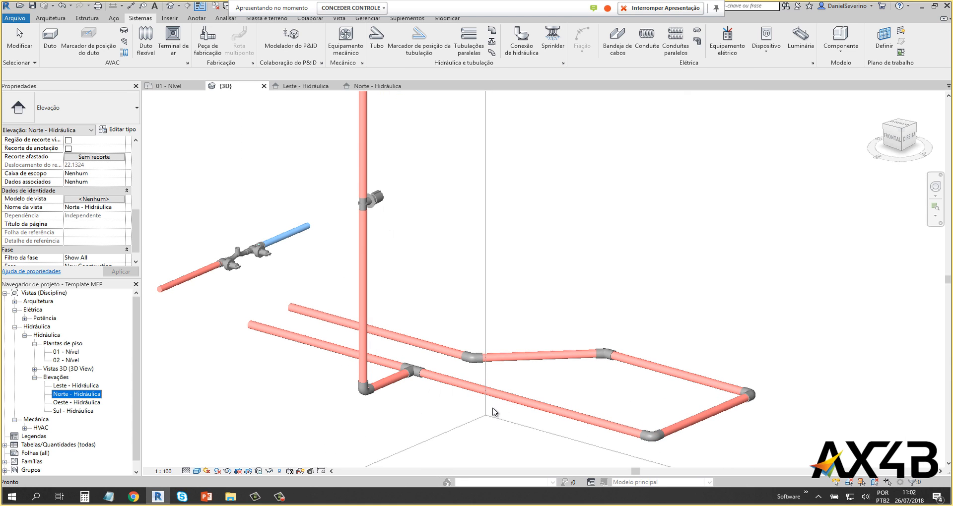
click(493, 411)
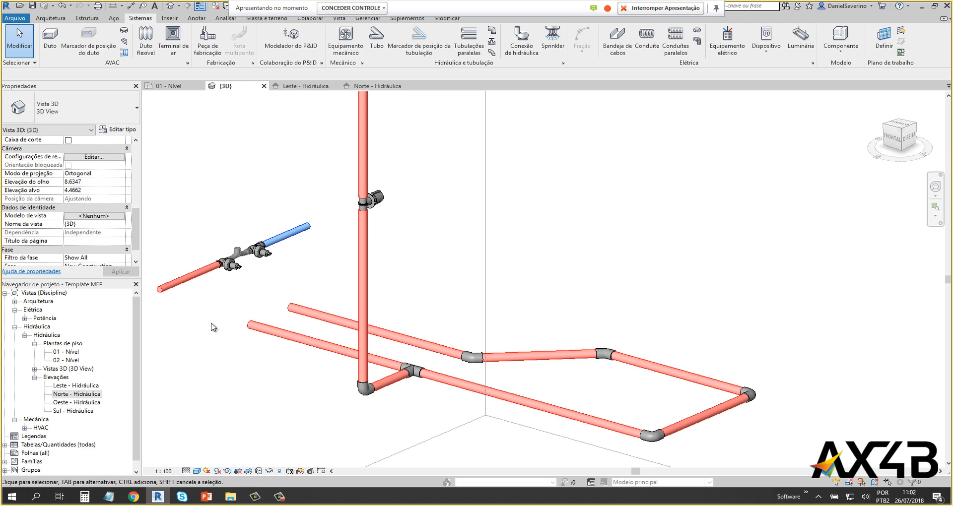
click(778, 57)
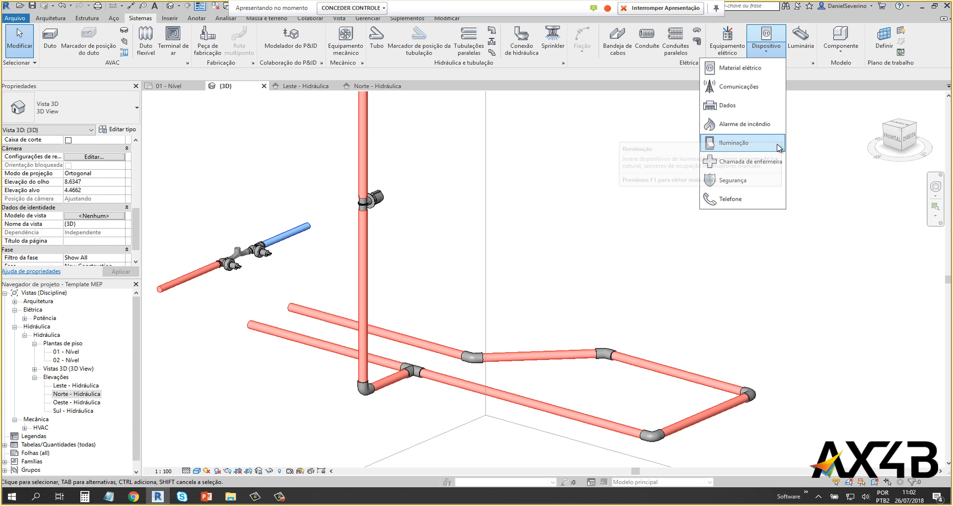
click(822, 53)
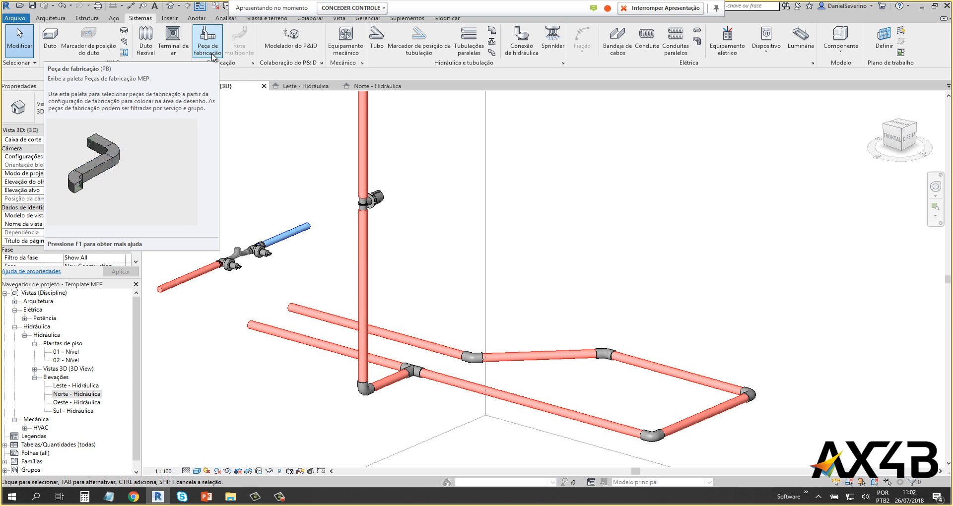
middle_drag(445, 268, 493, 267)
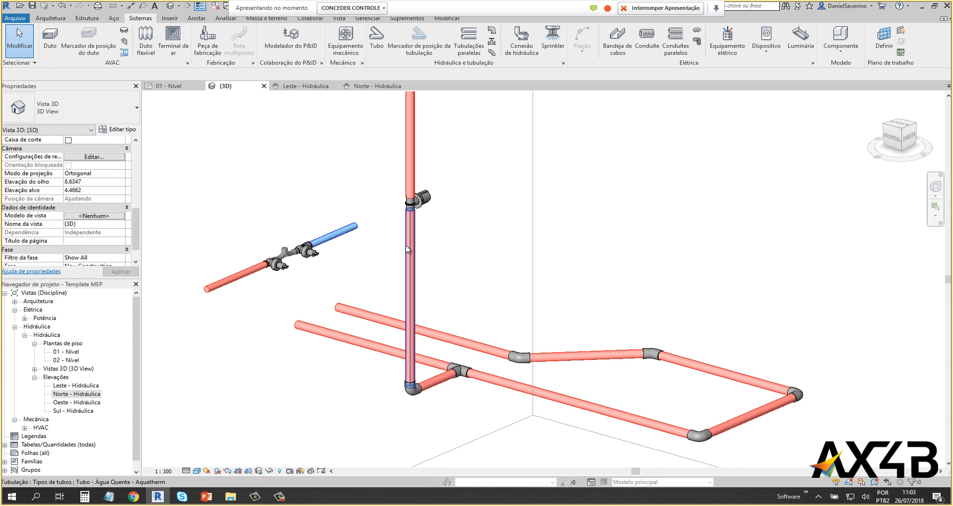